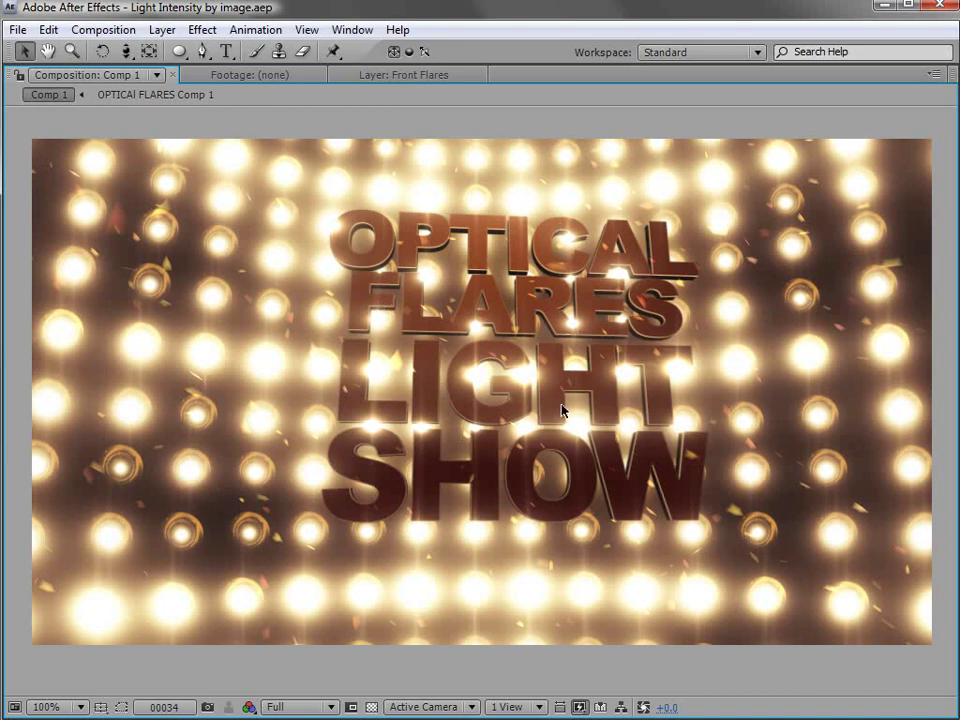
Step: Examine the finished light show composition up close and as a whole, with layer controls hidden, up to frame 56
key("grave")
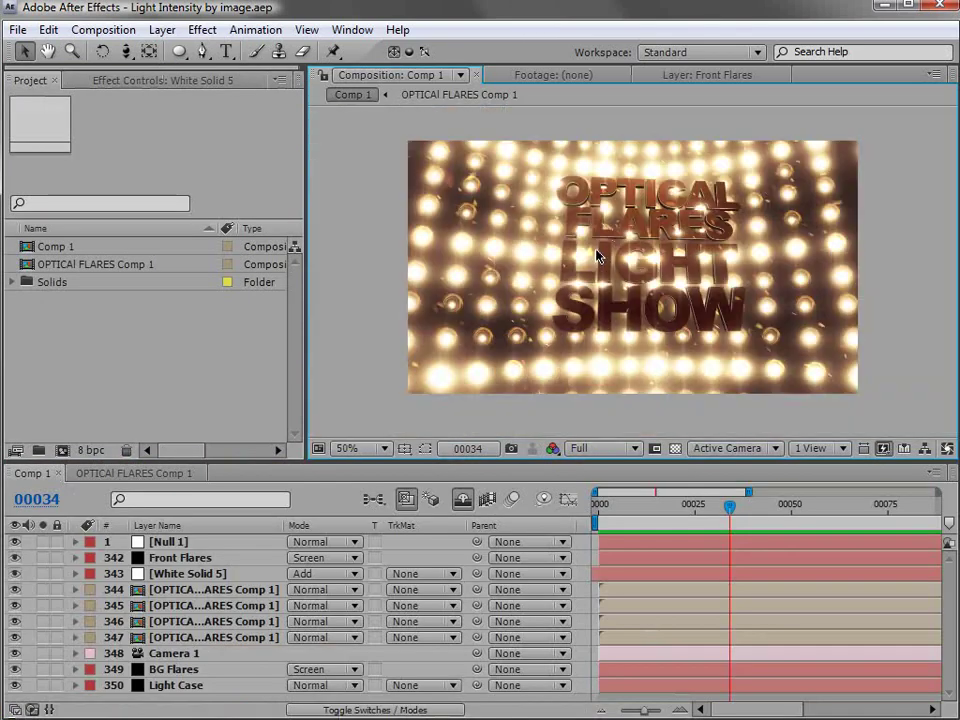
key("minus")
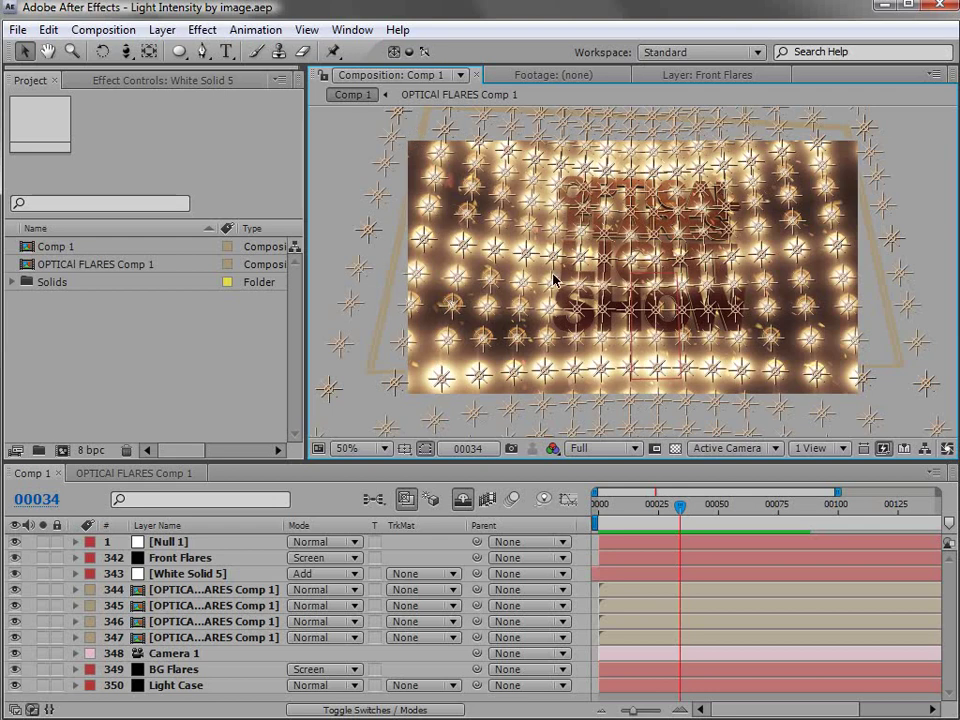
key("period")
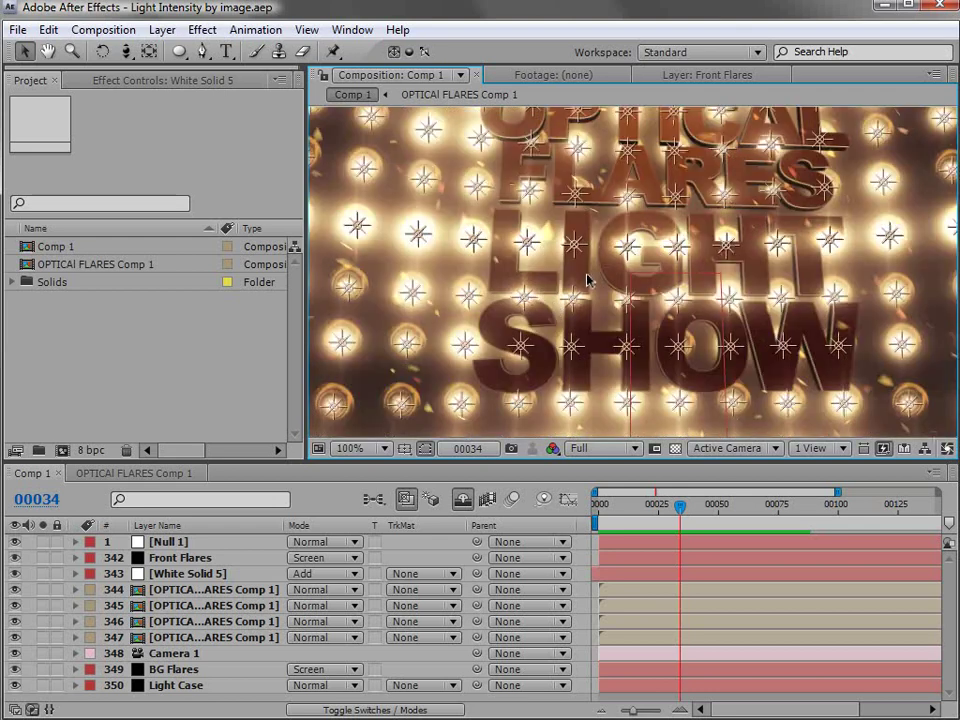
key("comma")
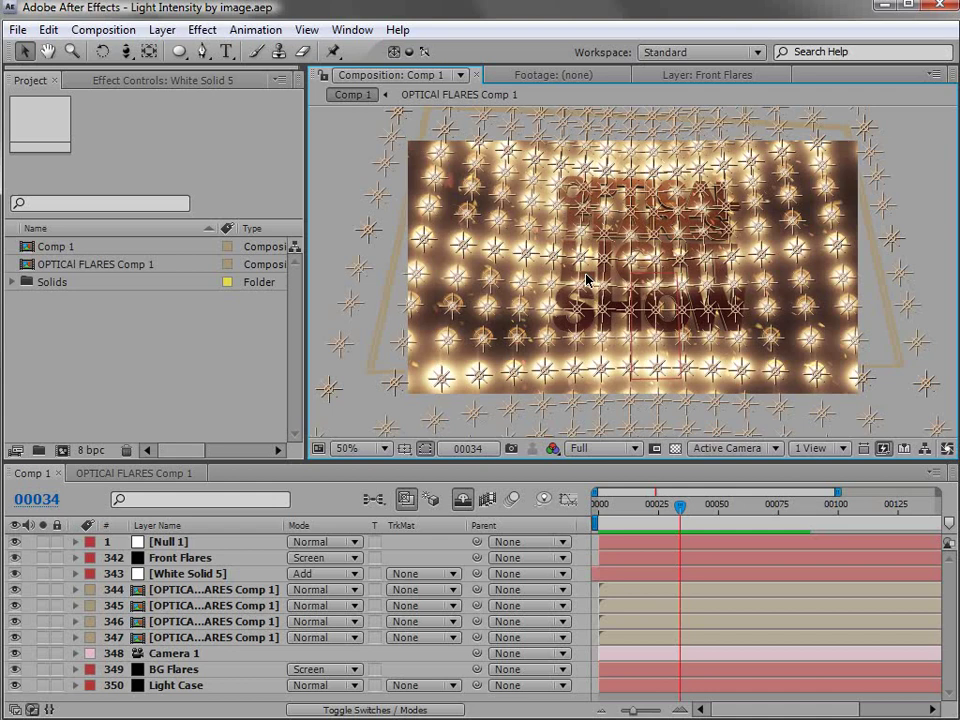
key("ctrl+shift+h")
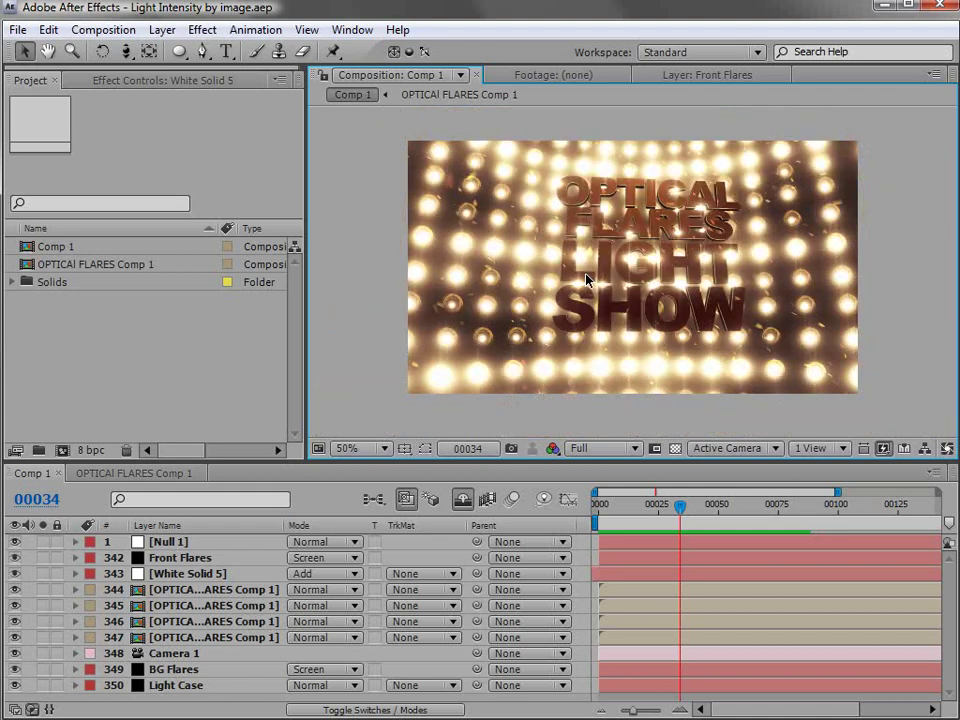
left_click(553, 254)
left_click_drag(705, 510, 733, 516)
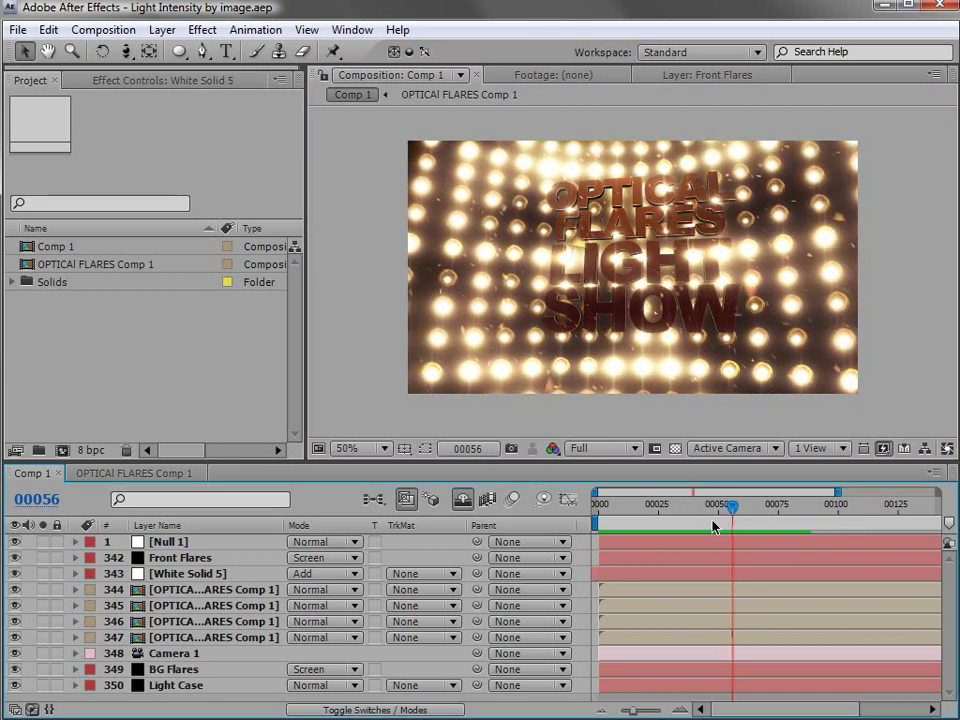
Step: Solo the four OPTICAL FLARES Comp 1 text layers and inspect the bare lettering back at frame 14
left_click_drag(42, 589, 38, 638)
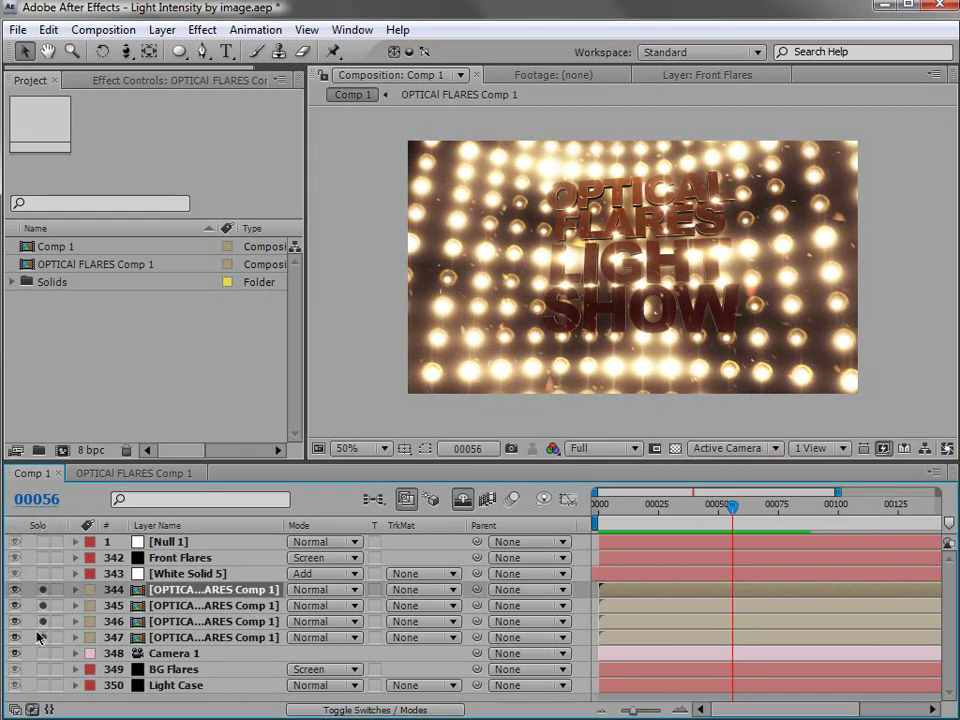
scroll(686, 259, "up", 2)
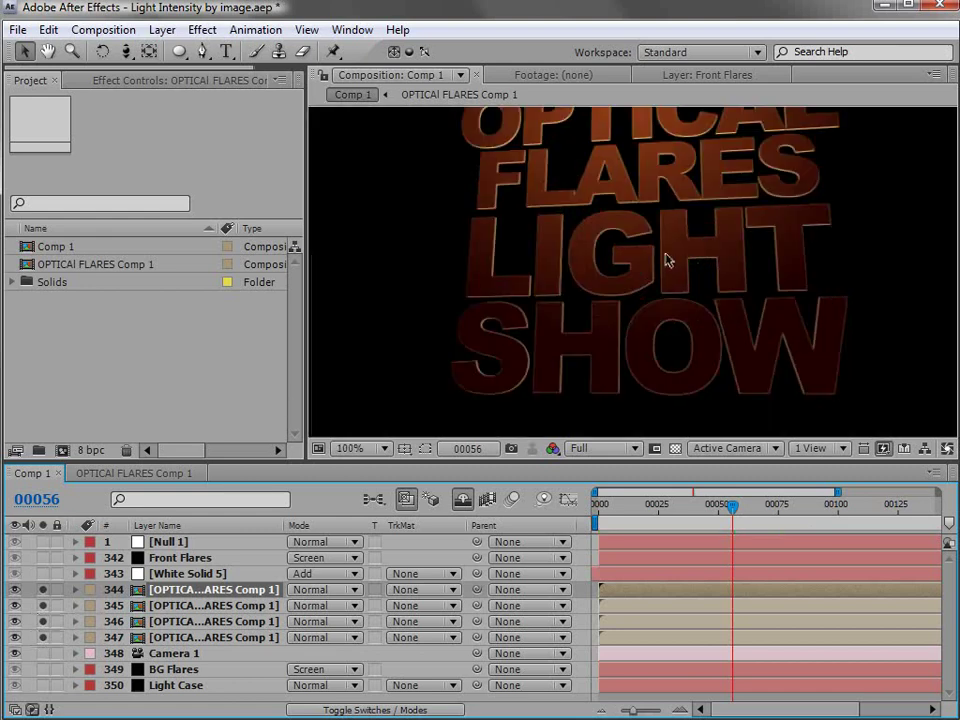
left_click(676, 449)
left_click_drag(733, 507, 632, 517)
left_click(676, 449)
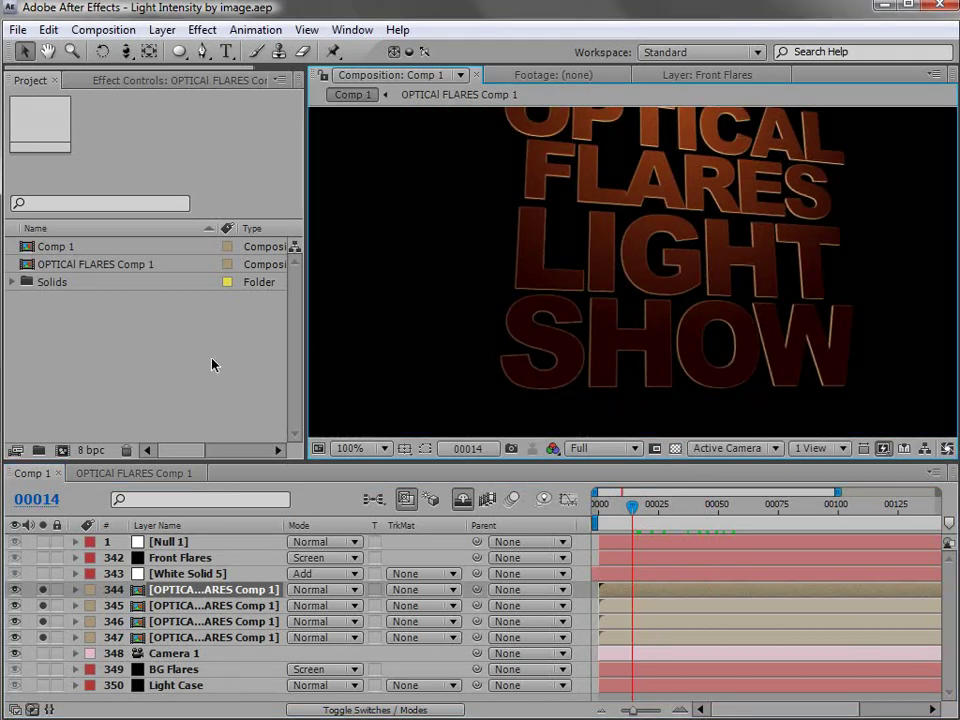
Step: Create a new 960 x 540 composition with a frame rate of 23.976 fps
left_click(103, 29)
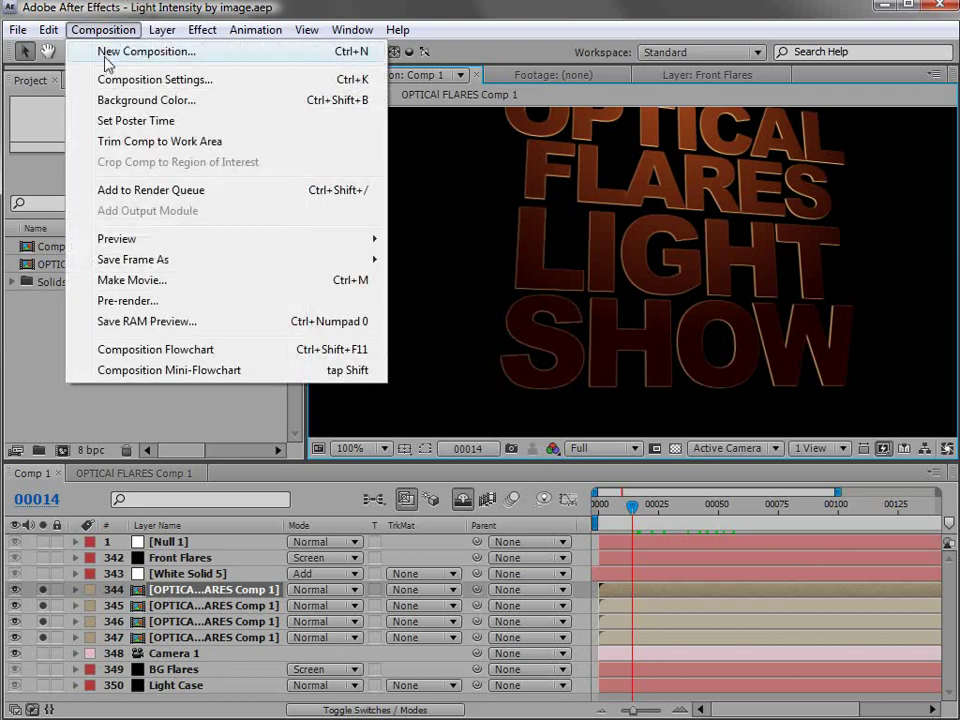
left_click(176, 52)
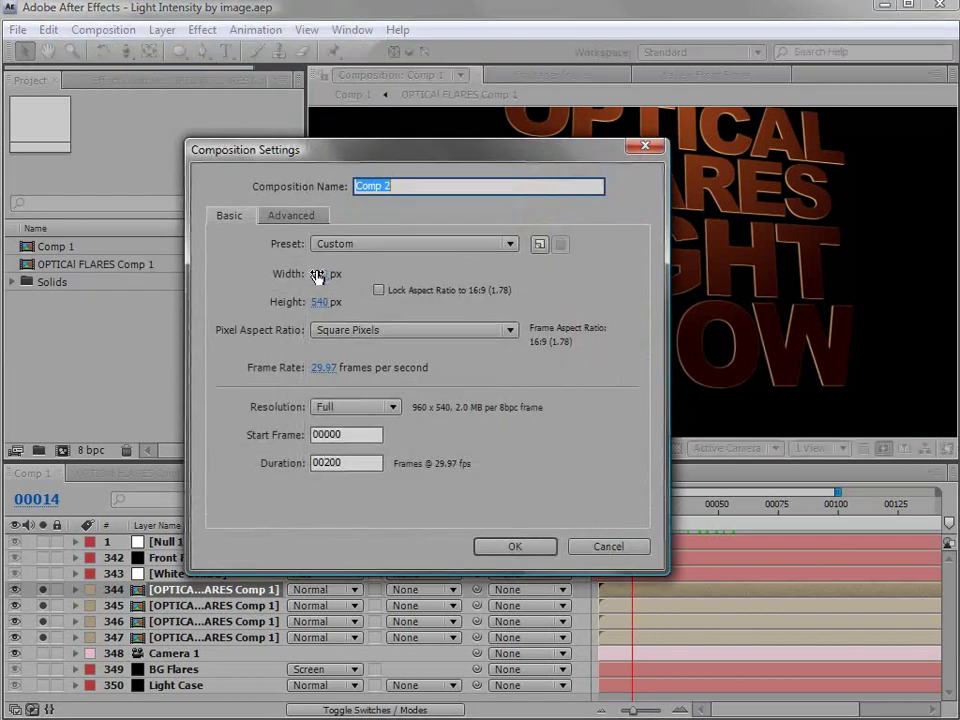
left_click(326, 368)
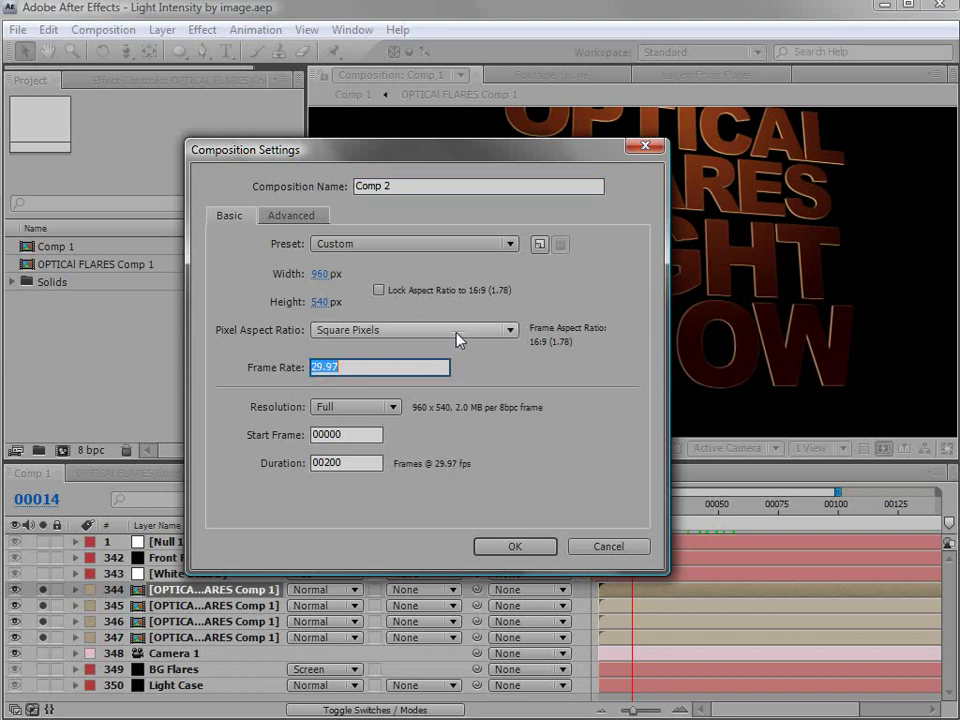
type("23.976")
left_click(514, 548)
key("comma")
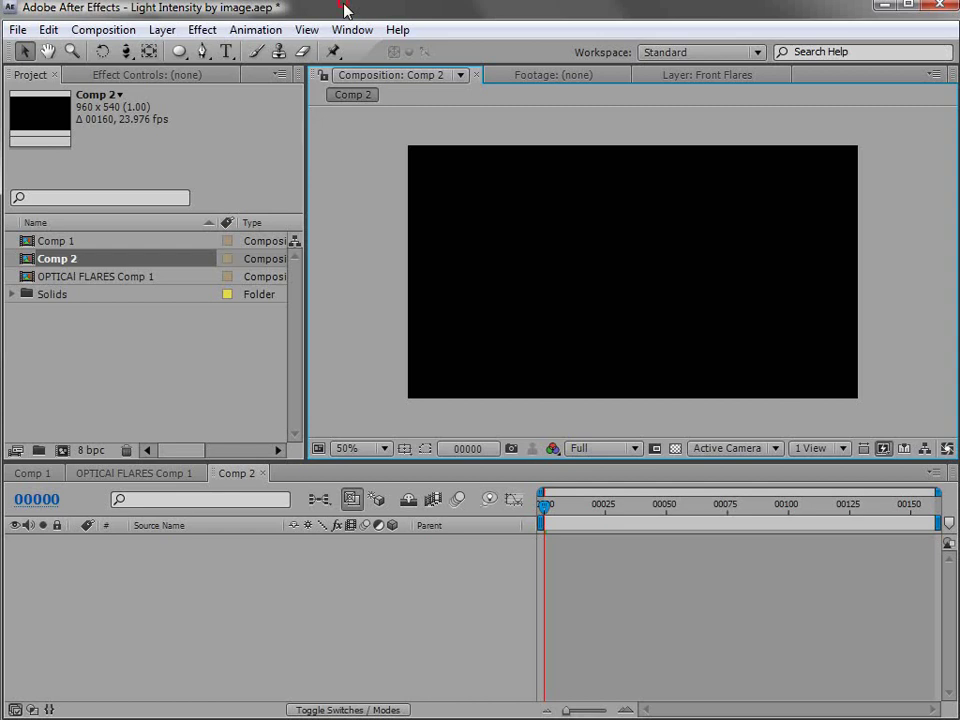
Step: Add a white solid layer of 960 x 540 px to the new composition
left_click(162, 29)
left_click(160, 48)
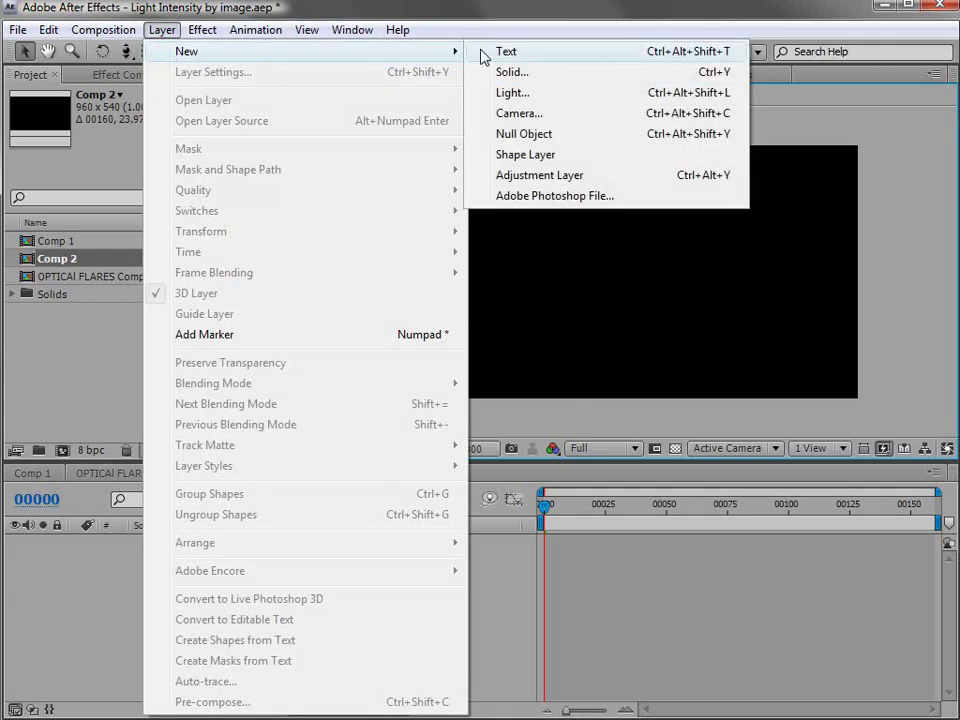
left_click(510, 72)
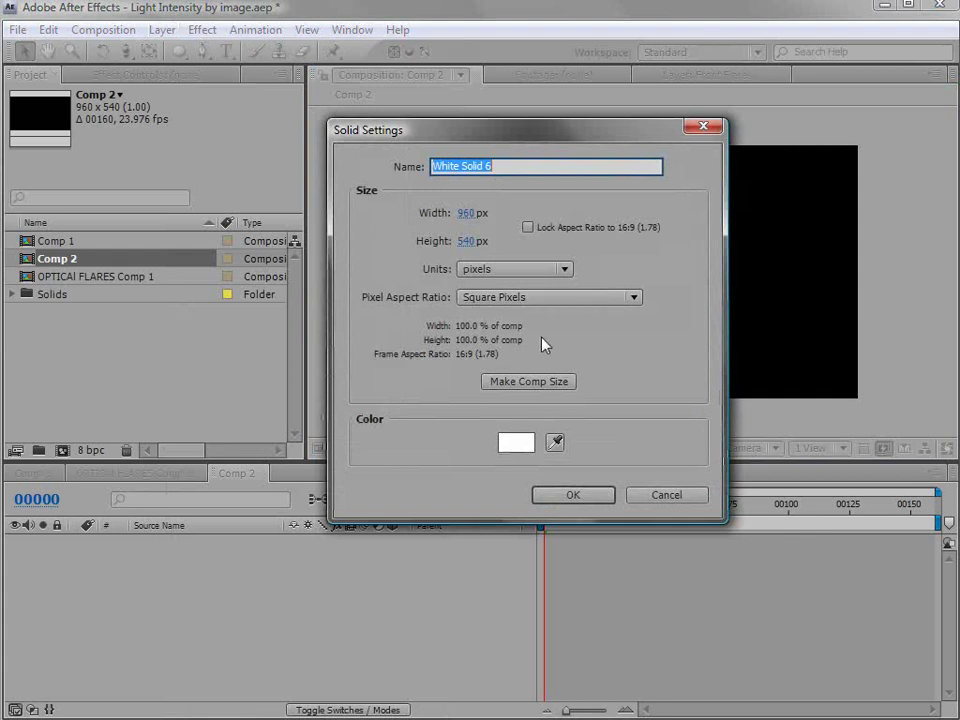
left_click(584, 499)
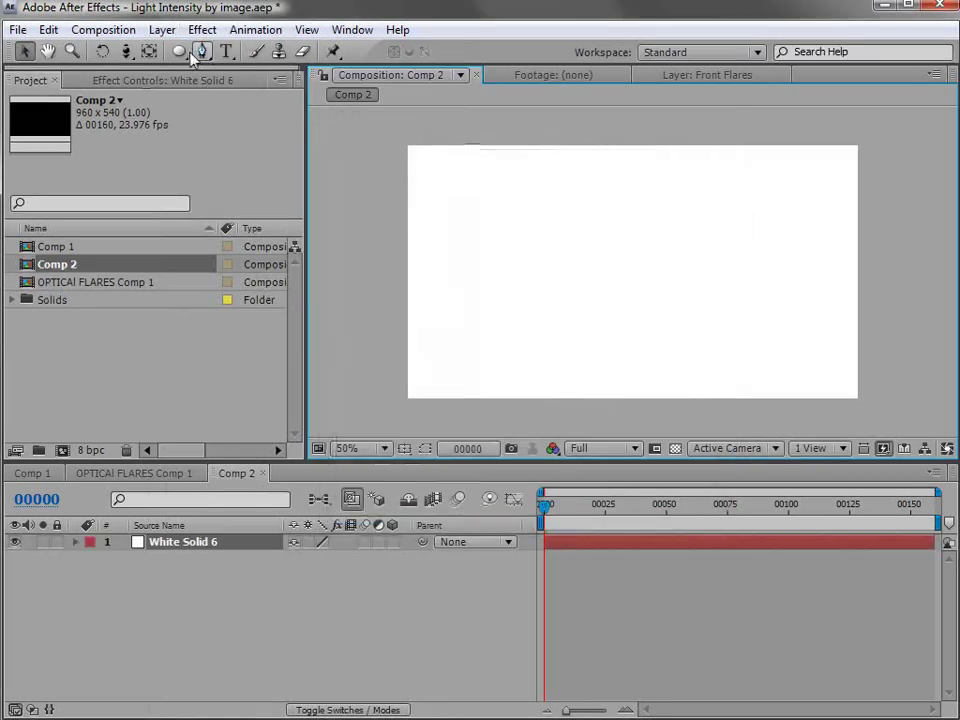
Step: Draw a wide elliptical mask on the white solid so only a dome shape in the frame's lower part remains
left_click(180, 52)
key("comma")
left_click_drag(495, 409, 762, 253)
key("v")
left_click_drag(632, 253, 634, 264)
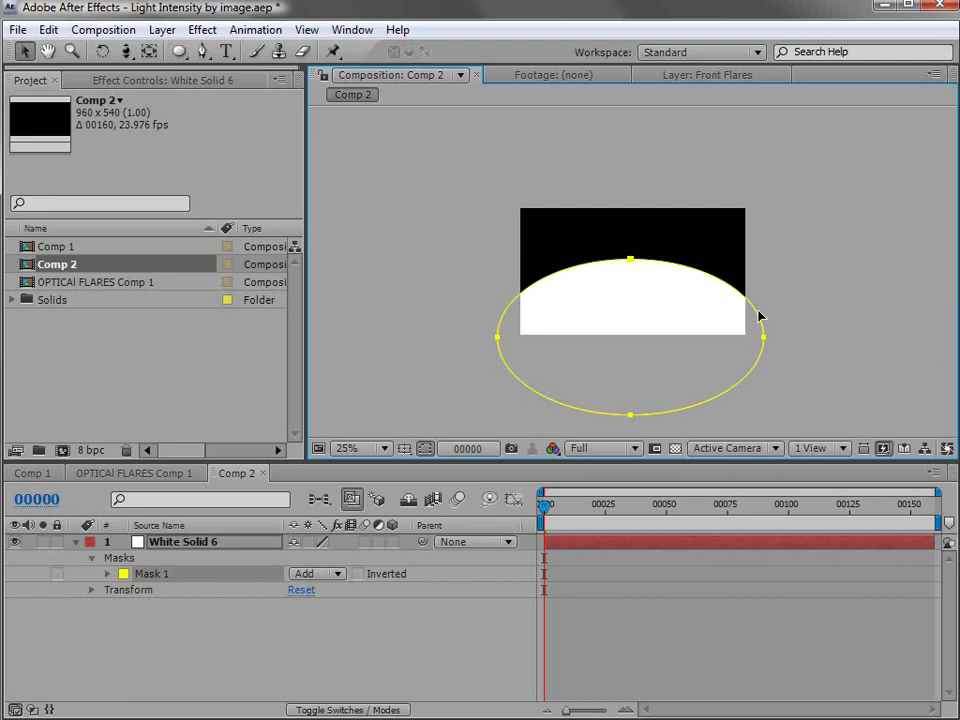
left_click(630, 444)
key("period")
Step: Make the masked white solid a 3D layer and add a white point light with 100% intensity
left_click(592, 313)
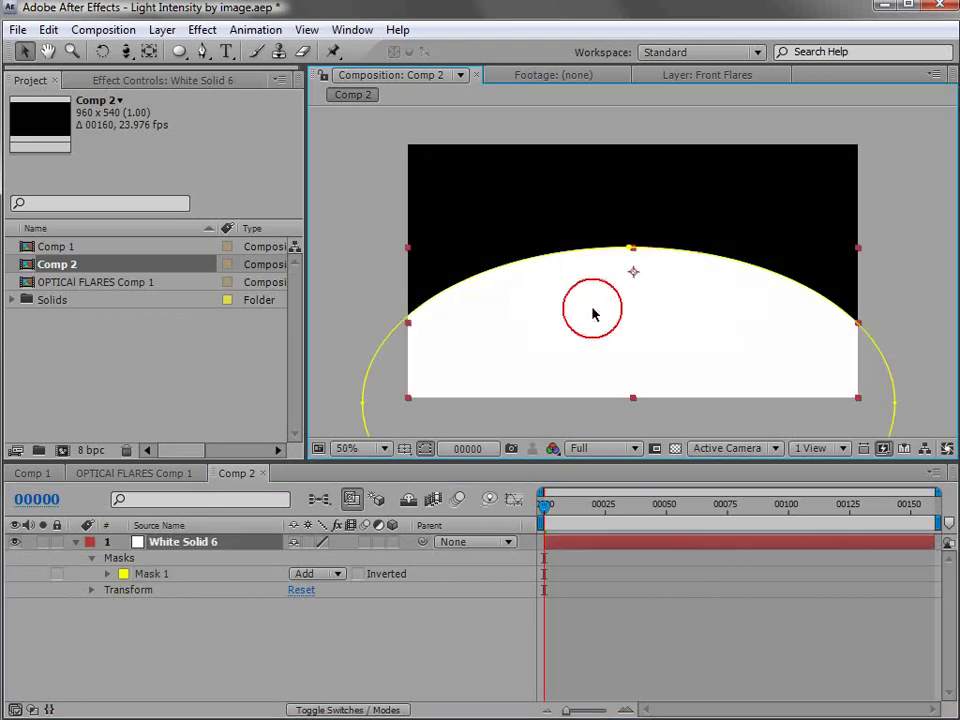
left_click(392, 541)
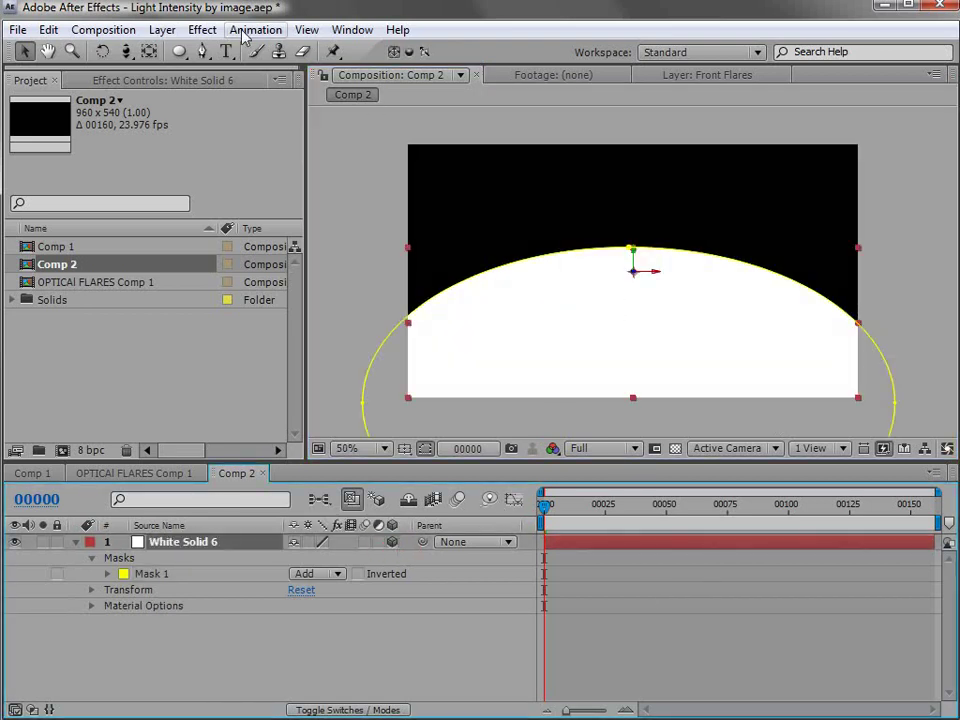
left_click(161, 30)
mouse_move(188, 51)
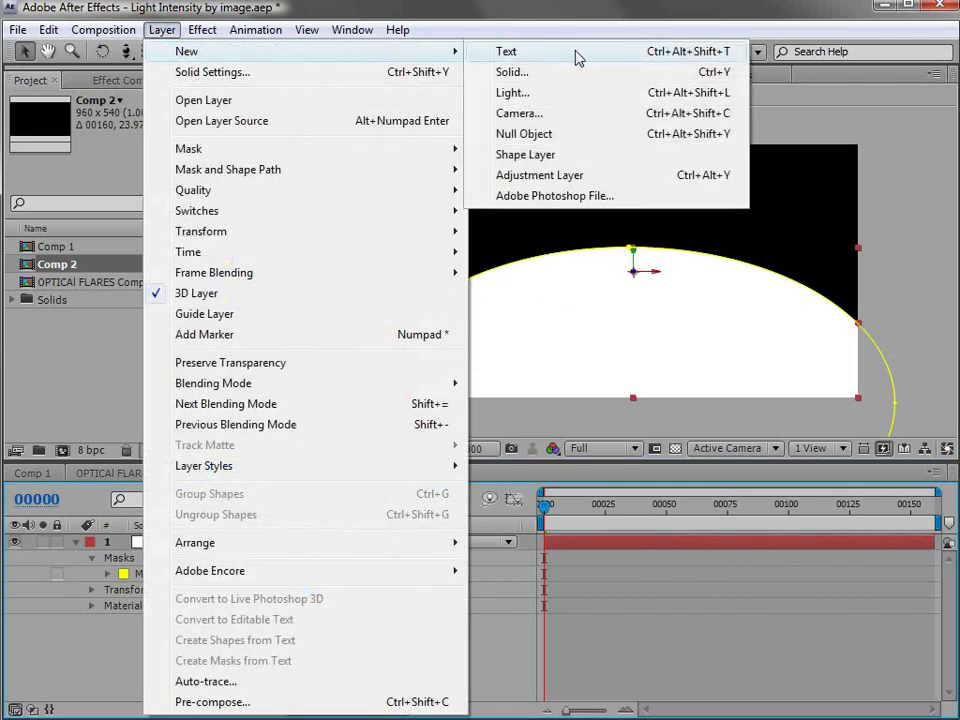
left_click(512, 93)
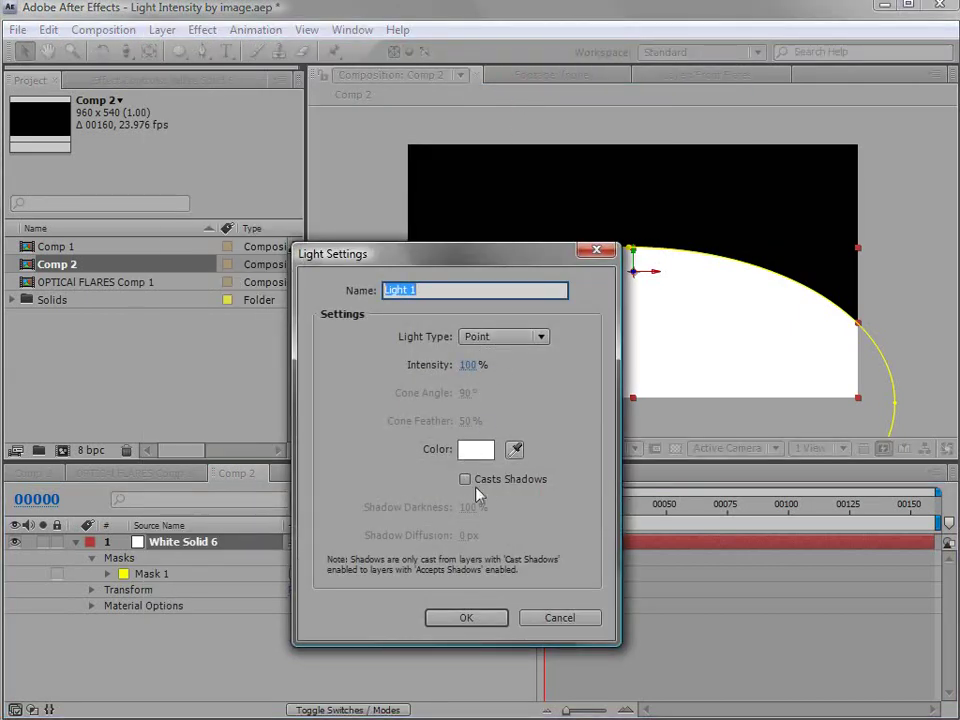
left_click(467, 619)
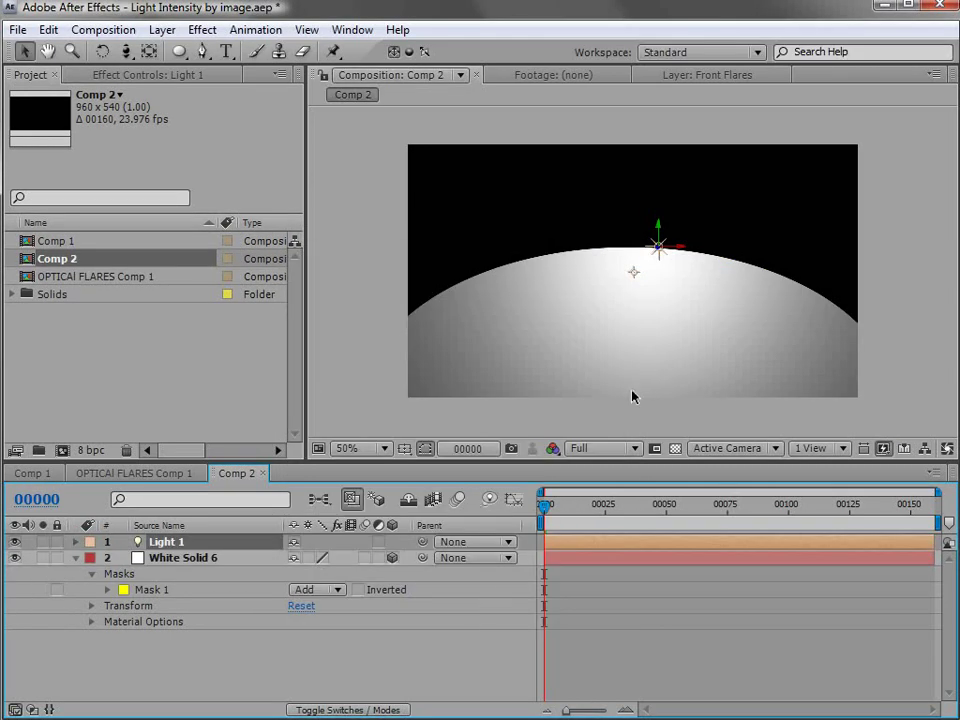
Step: Move the light to the frame's horizontal centre and set the preview resolution to Half
left_click(213, 560)
left_click_drag(660, 250, 636, 250)
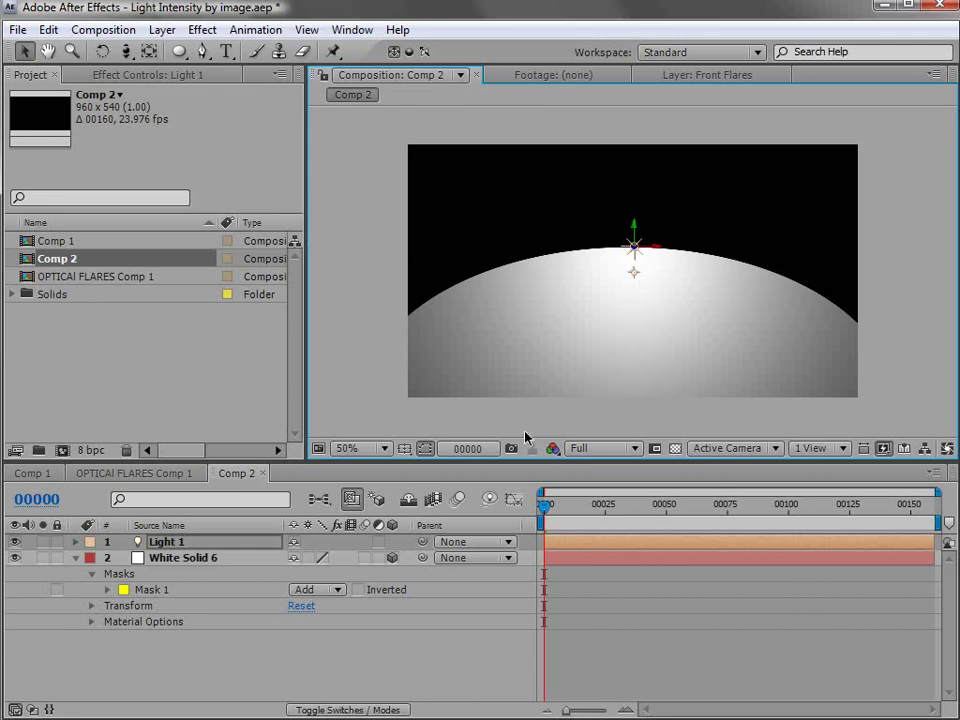
left_click(604, 448)
left_click(592, 464)
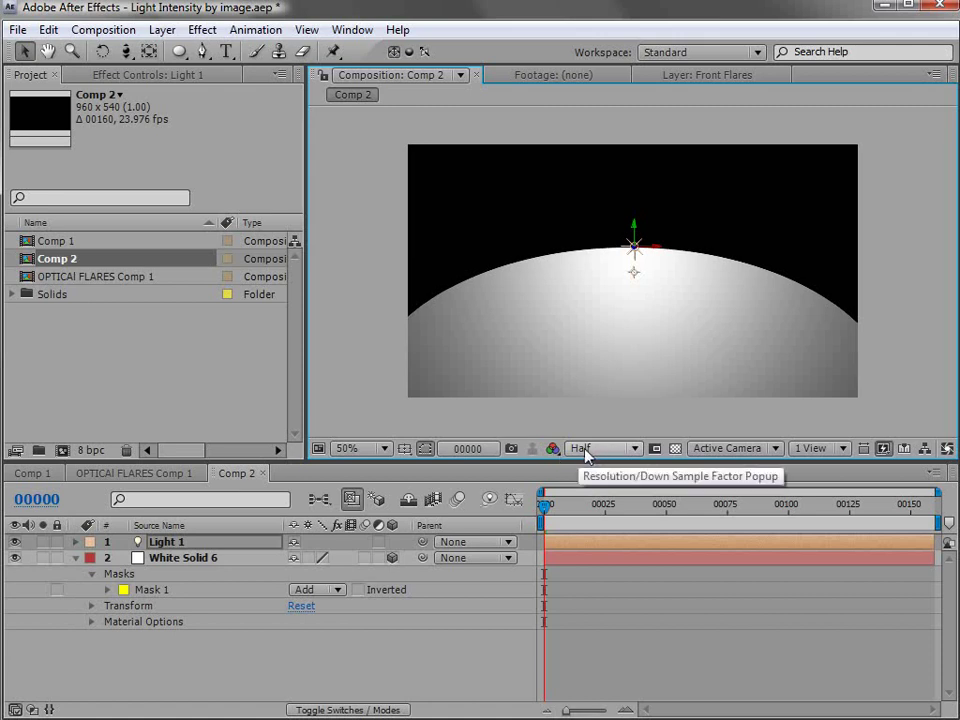
Step: Raise the light to the frame's top edge and duplicate it downward into an evenly spaced vertical column of five lights
left_click(177, 543)
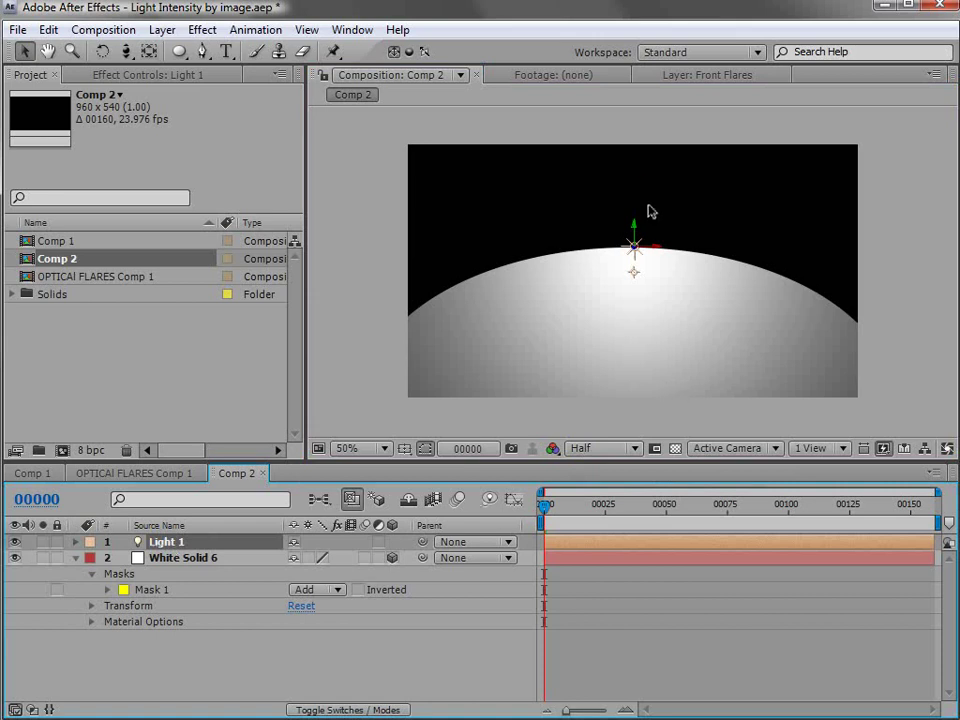
left_click_drag(632, 258, 633, 158)
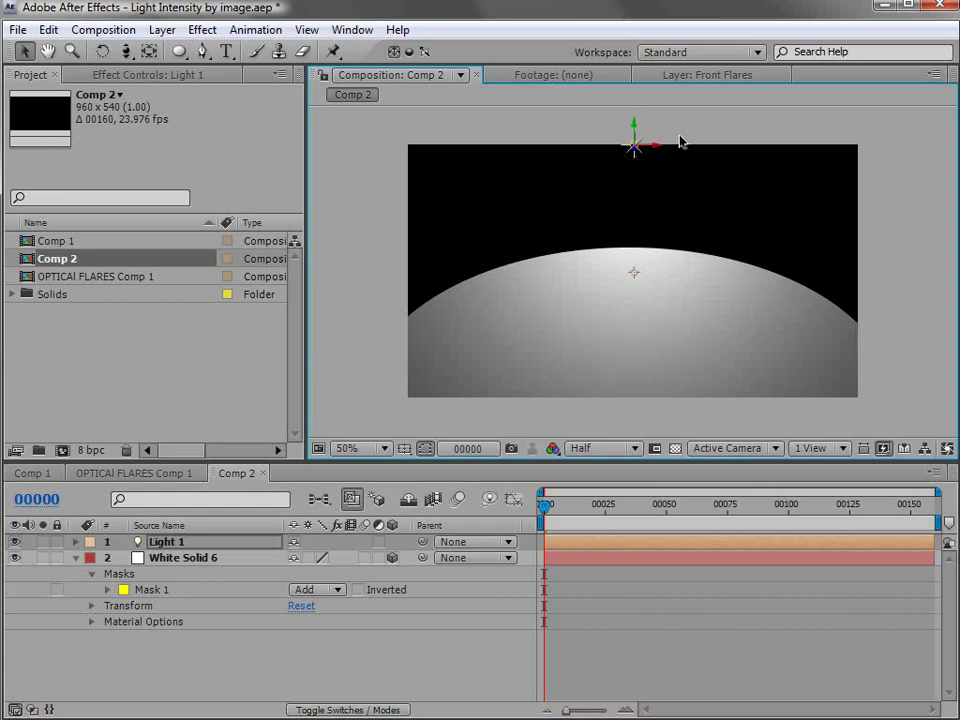
key("ctrl+d")
key("period")
key("grave")
left_click_drag(483, 117, 488, 285)
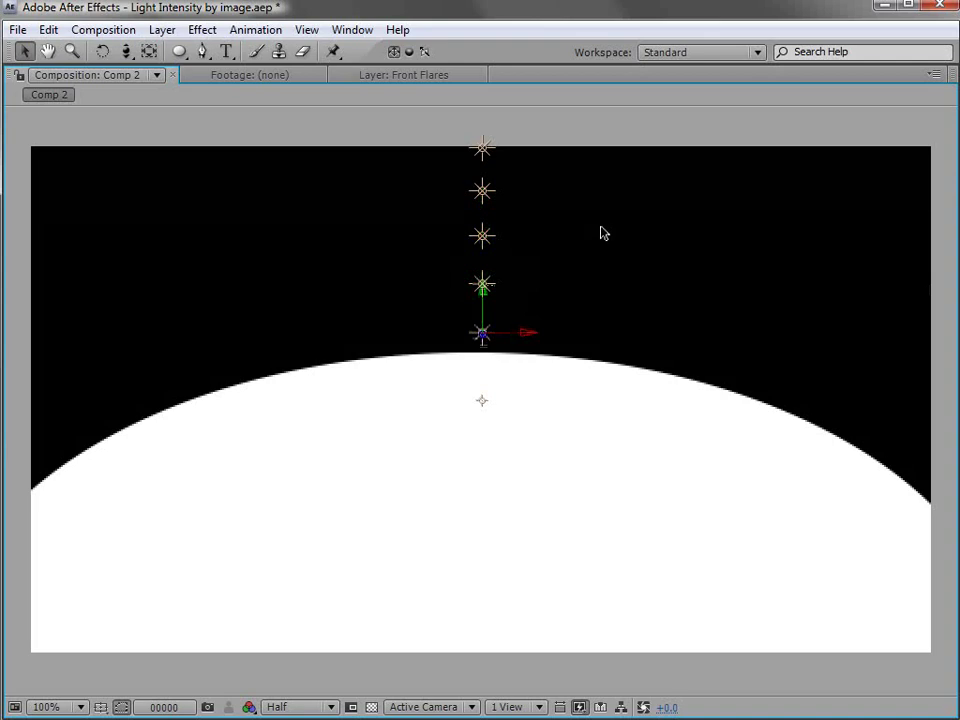
key("grave")
scroll(580, 226, "down", 2)
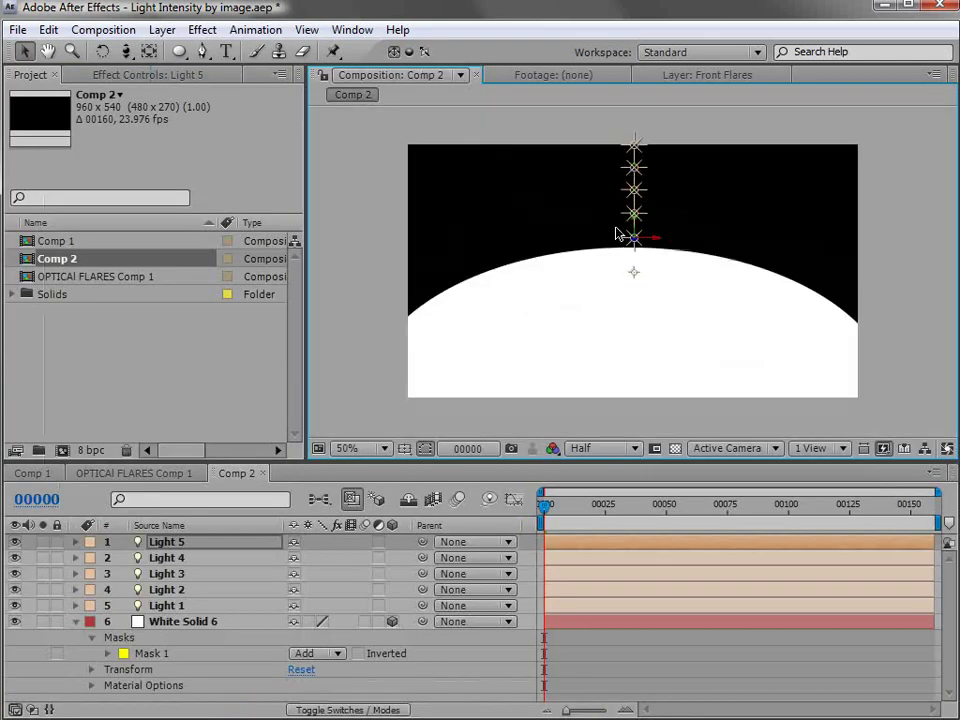
Step: Duplicate all five lights below the originals and add one more at the frame's bottom edge to complete the column
left_click(166, 606, "shift")
scroll(660, 210, "up", 2)
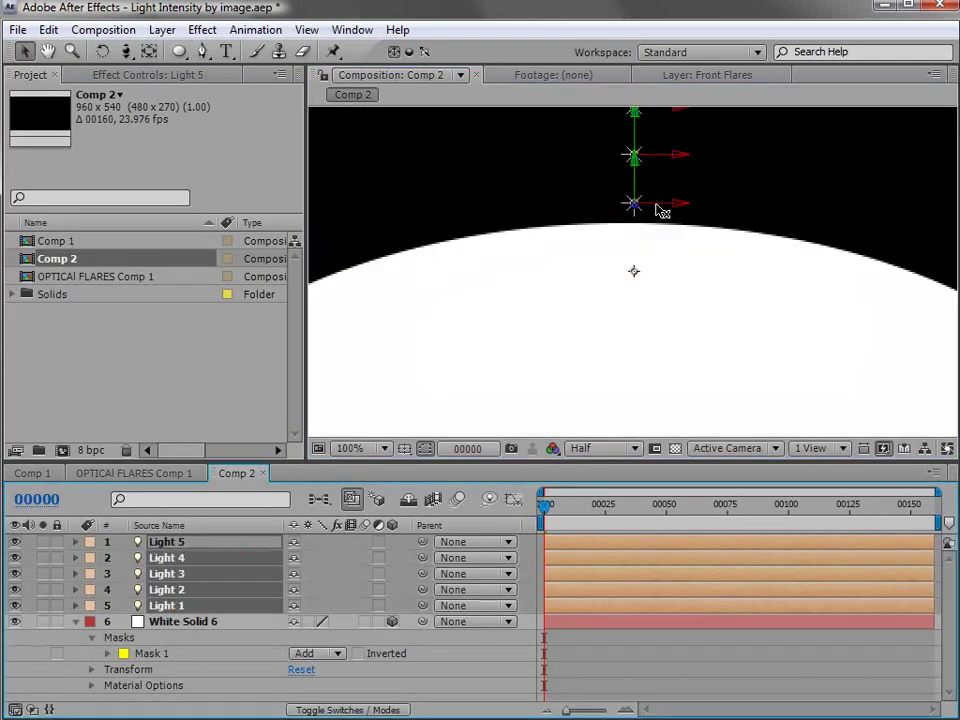
key("ctrl+d")
left_click_drag(636, 205, 646, 360)
scroll(646, 360, "down", 2)
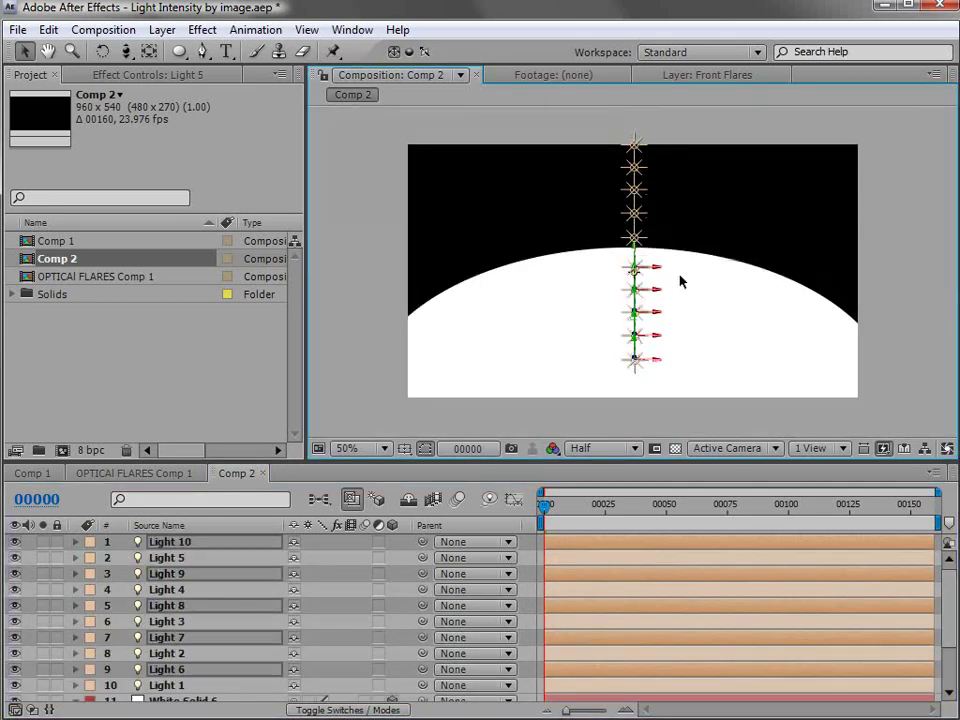
left_click(634, 410)
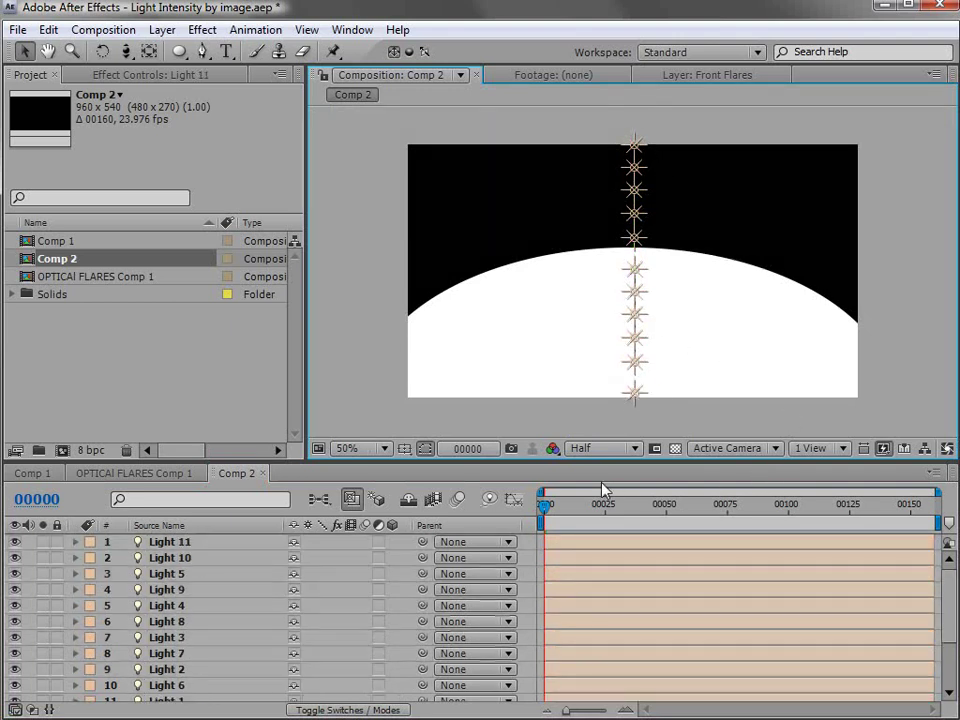
Step: In the Top view, rotate the masked white solid to lie flat as a curved placement guide
left_click(718, 448)
left_click(695, 542)
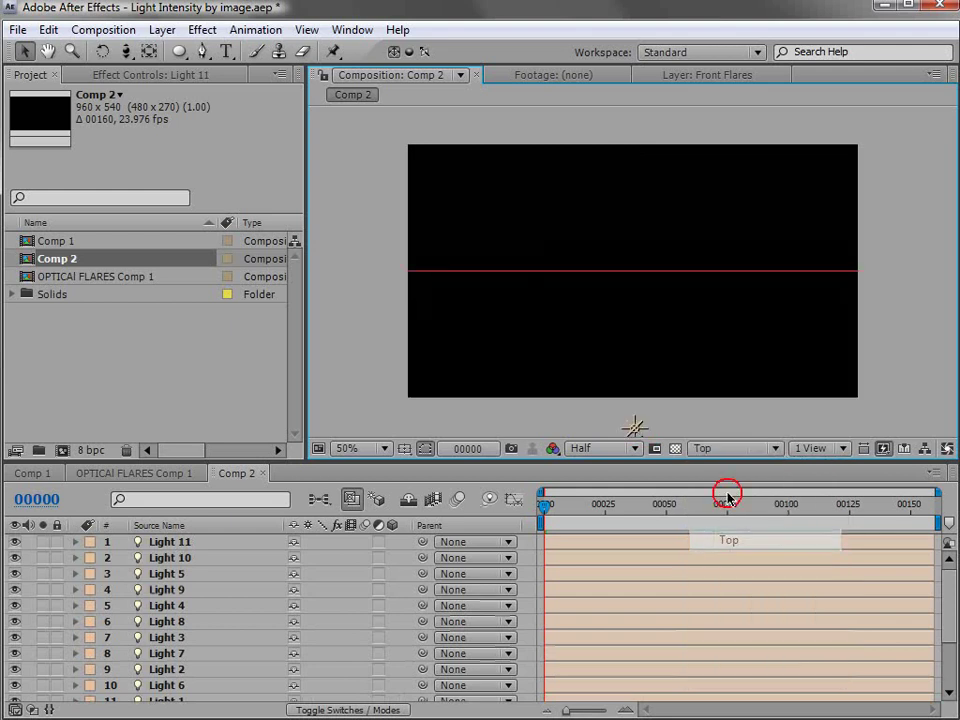
key("comma")
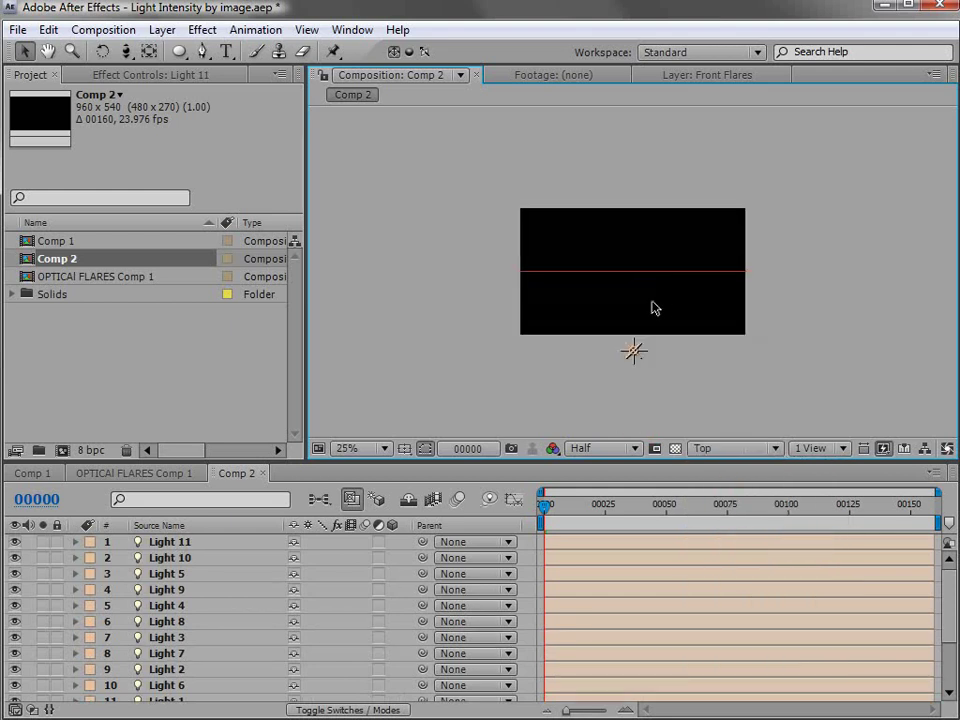
left_click(587, 276)
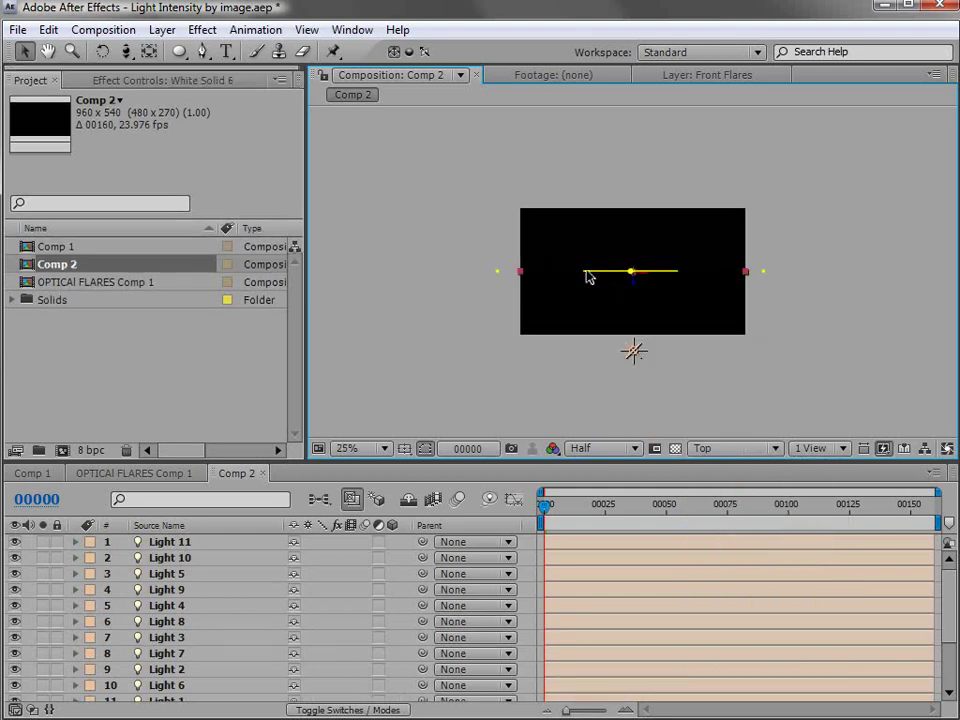
left_click(634, 352)
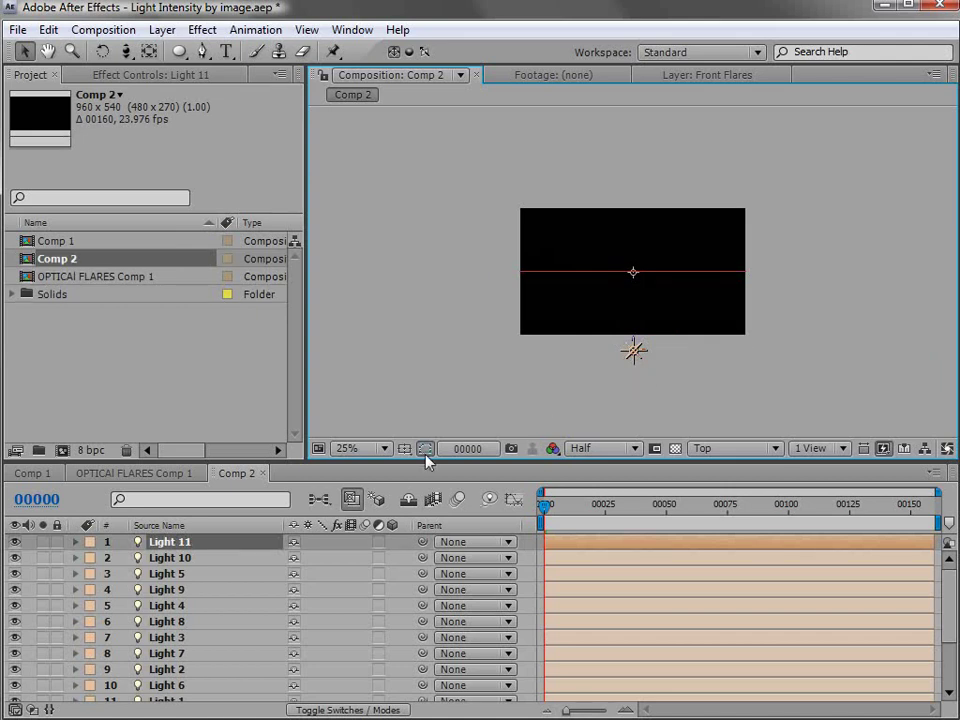
scroll(194, 625, "down", 3)
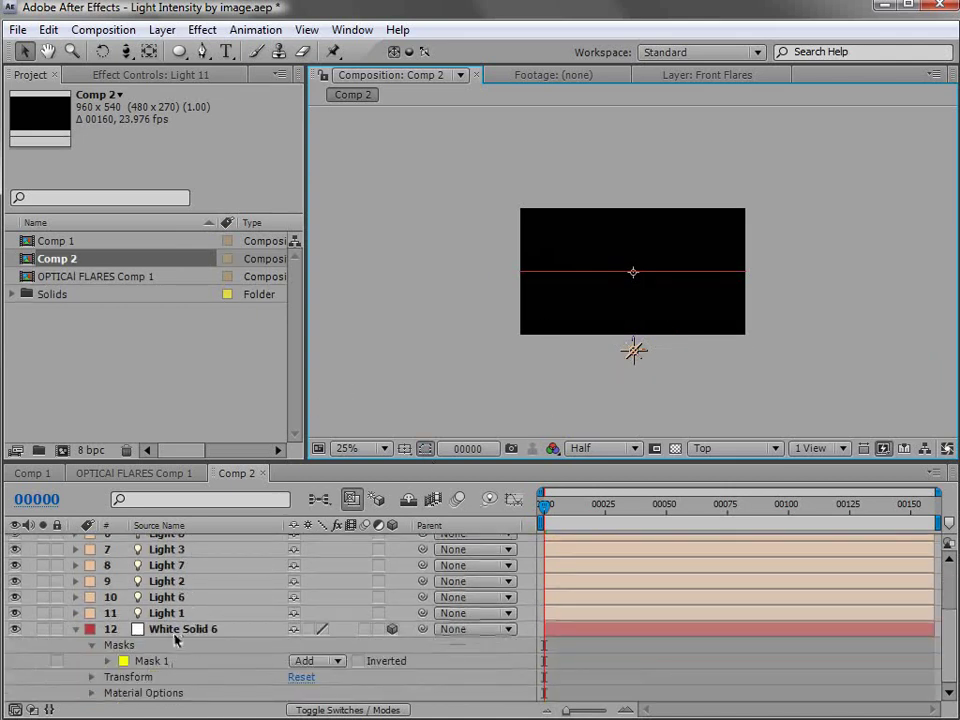
left_click(200, 630)
key("period")
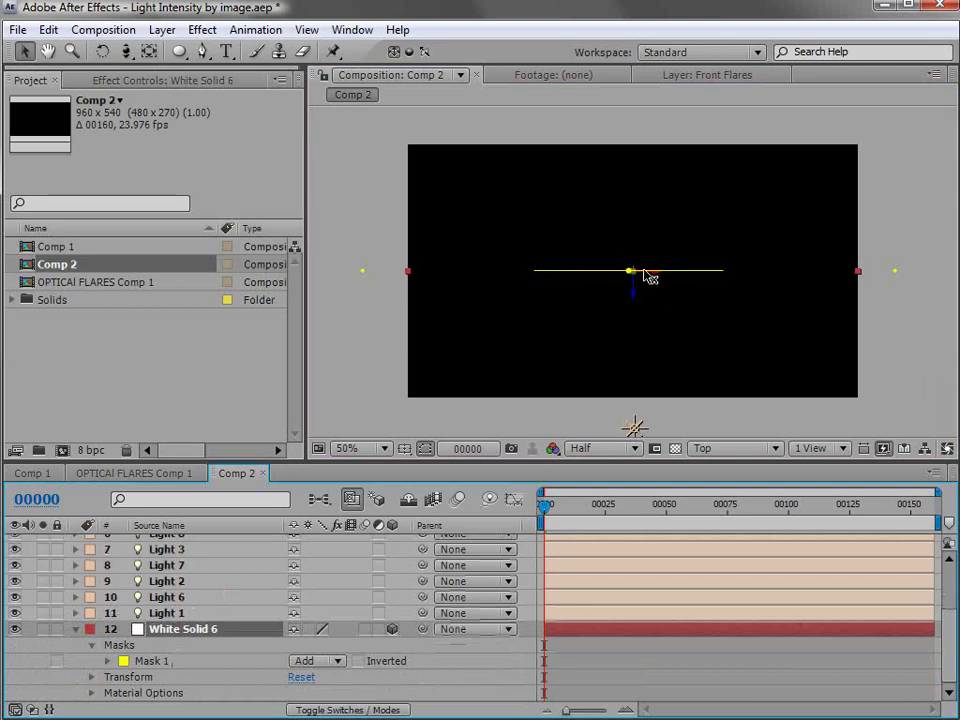
key("w")
left_click_drag(638, 274, 637, 240)
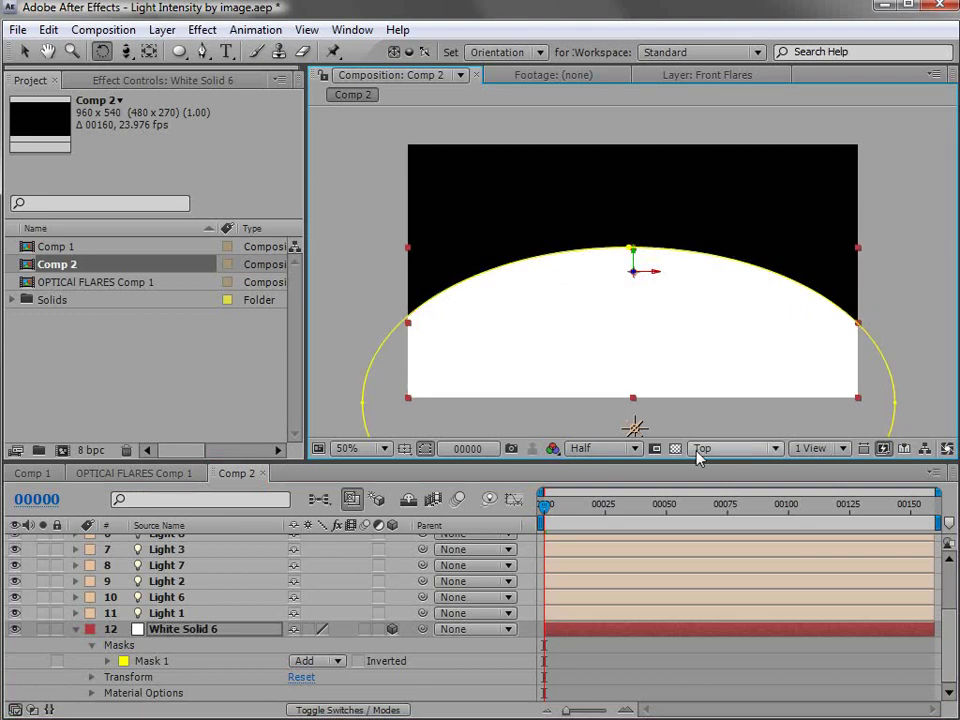
Step: Select all eleven lights and move the column onto the peak of the white arc in the Top view
left_click(168, 613)
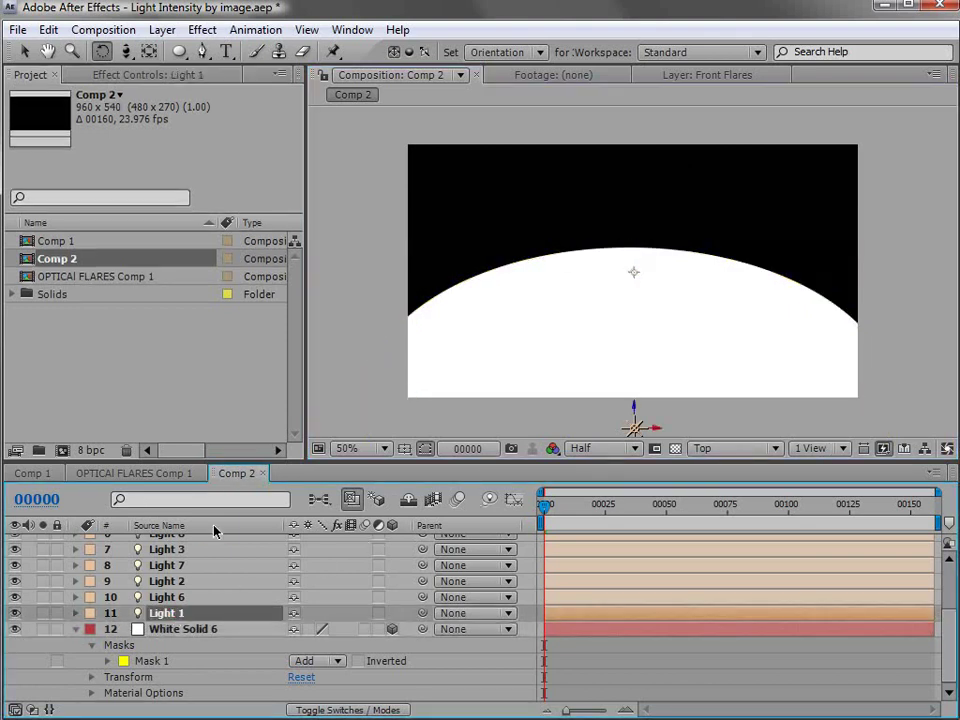
scroll(190, 615, "up", 3)
key("ctrl+a")
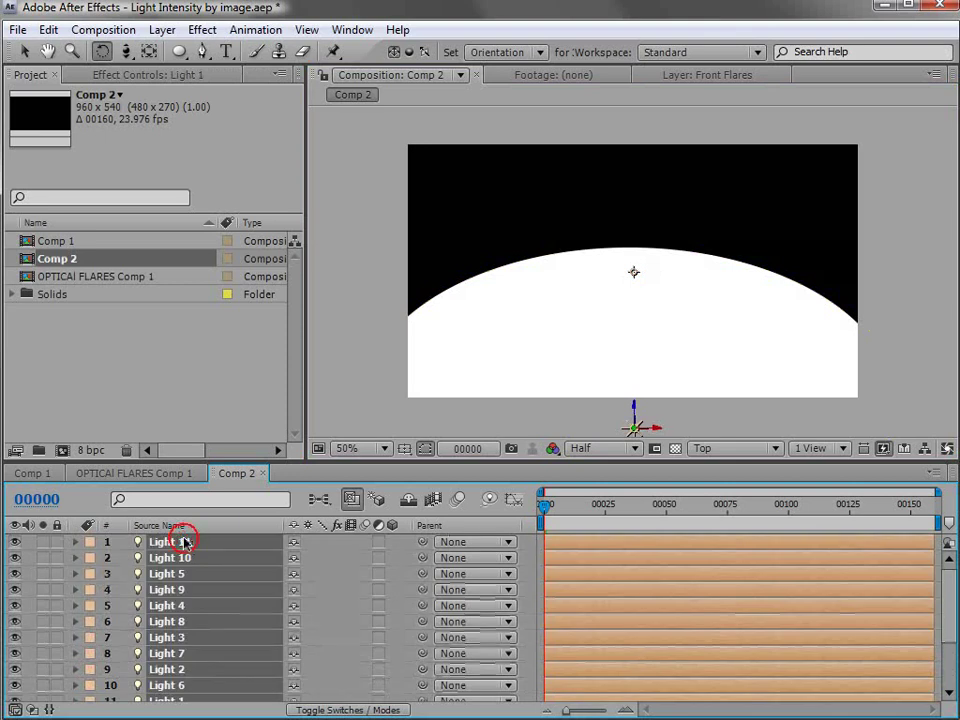
key("v")
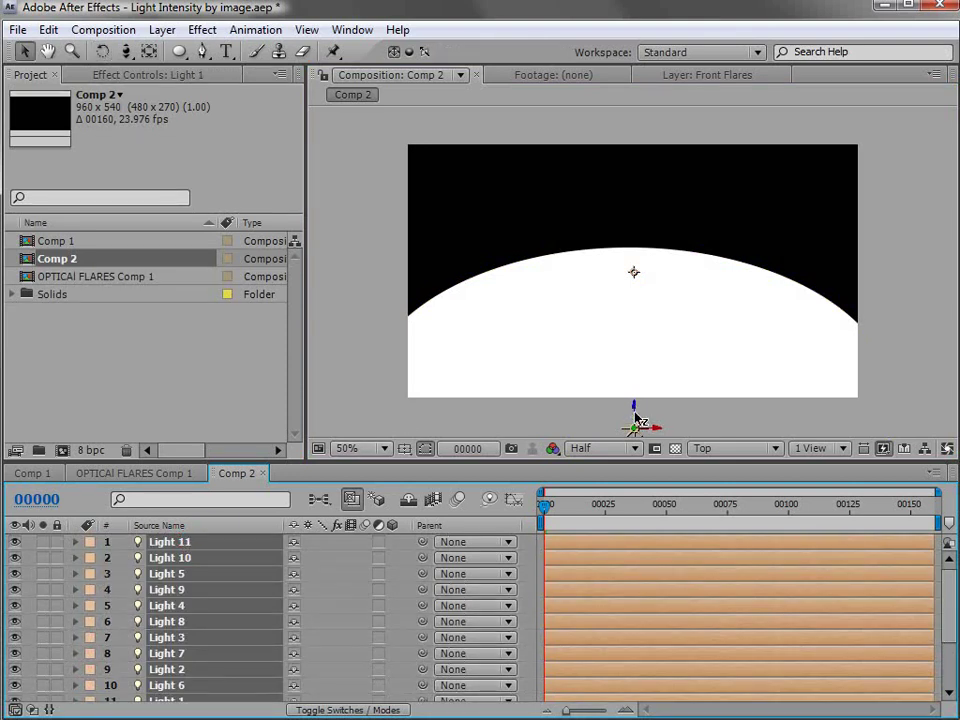
left_click_drag(634, 424, 638, 255)
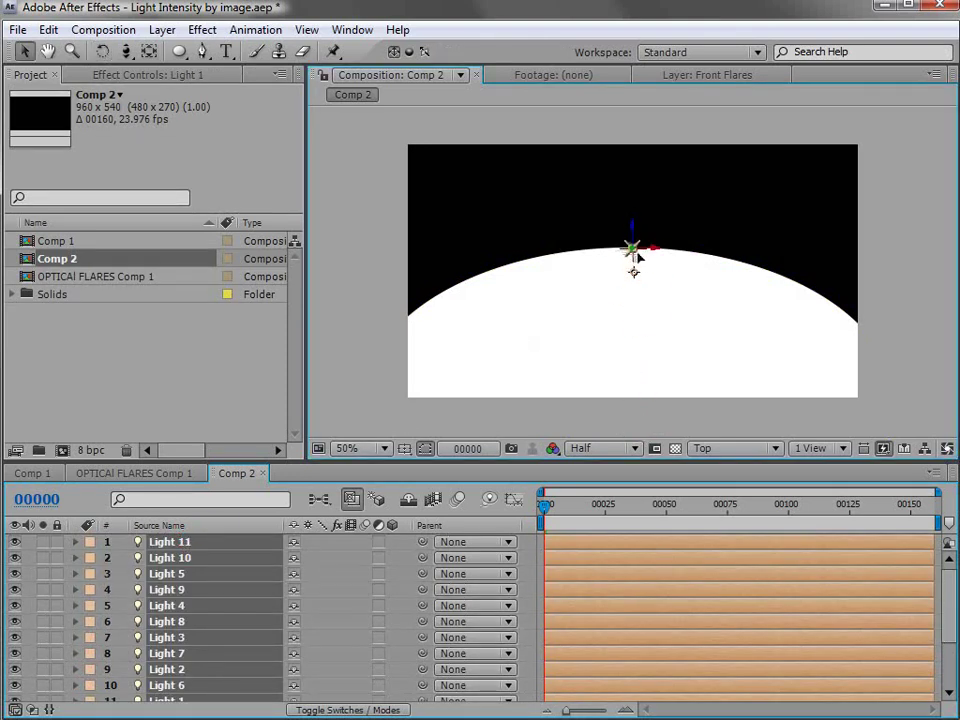
key("period")
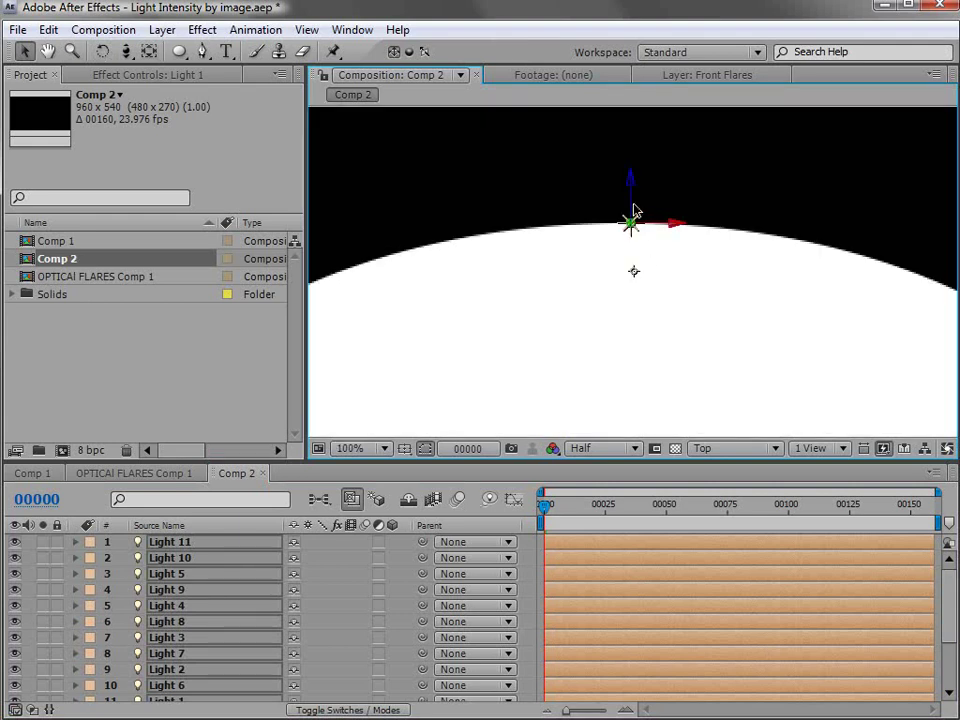
key("comma")
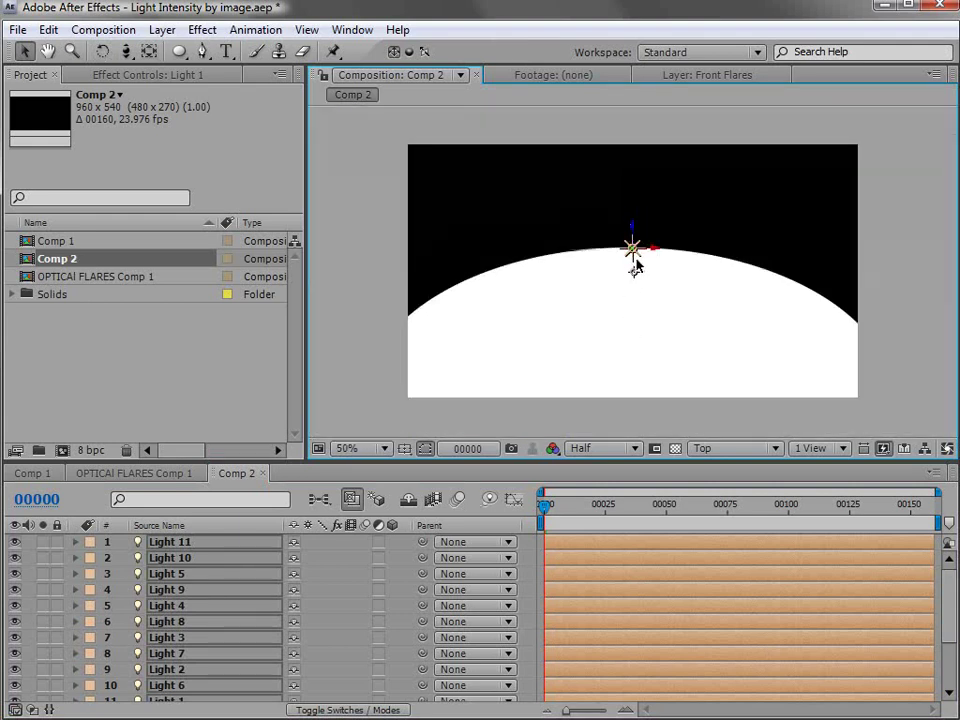
Step: Duplicate the light column, place the copy on the arc just right of the peak, and check it from the Active Camera
key("ctrl+d")
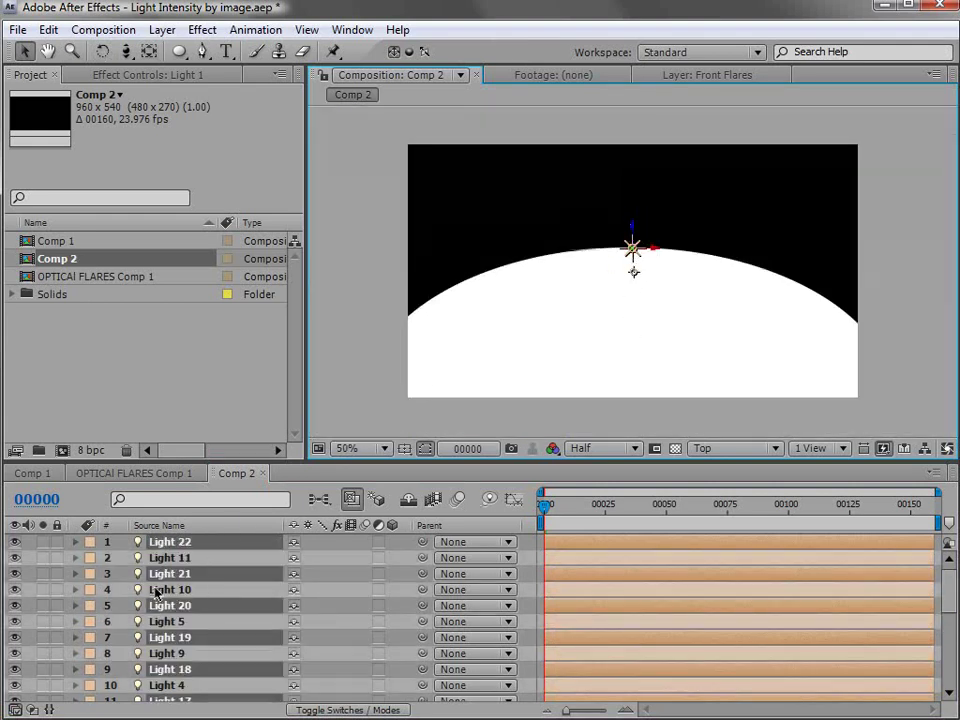
key("period")
left_click_drag(628, 232, 694, 233)
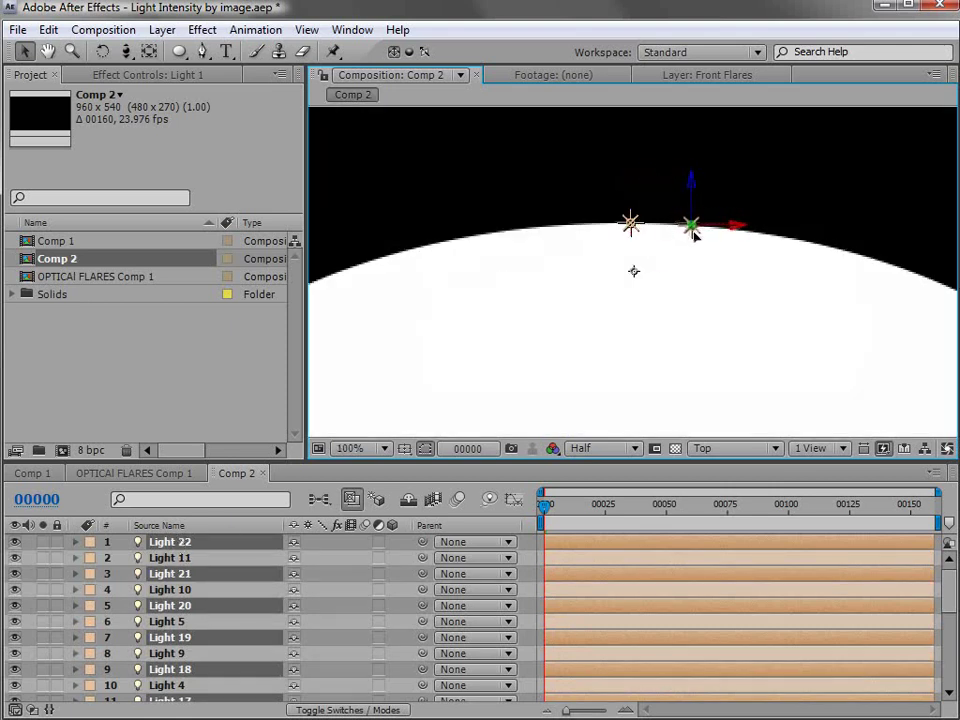
left_click(719, 471)
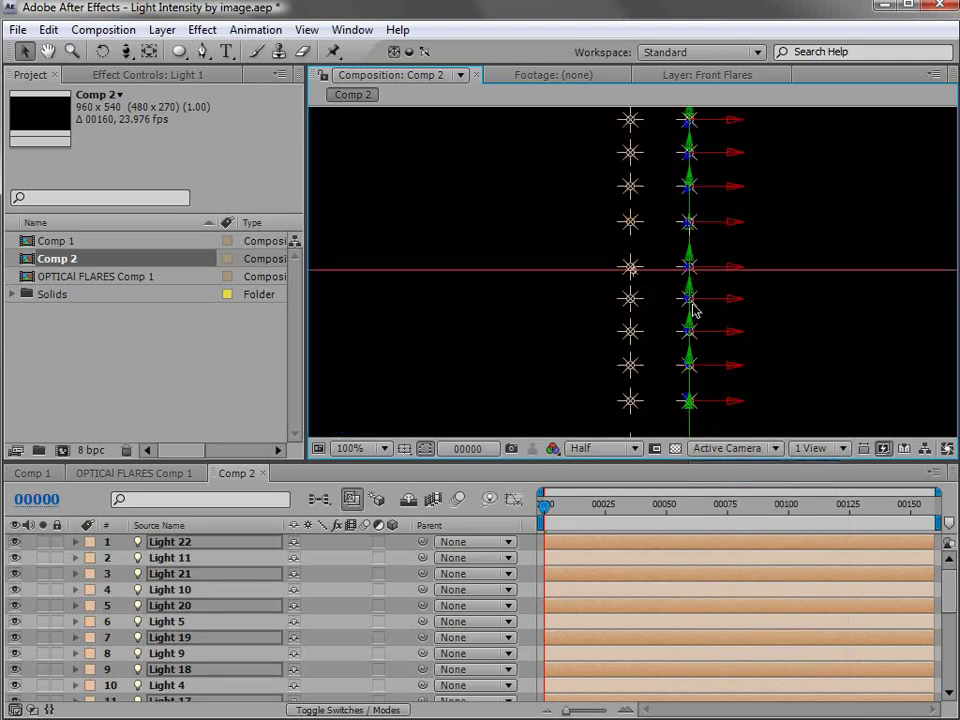
left_click(700, 448)
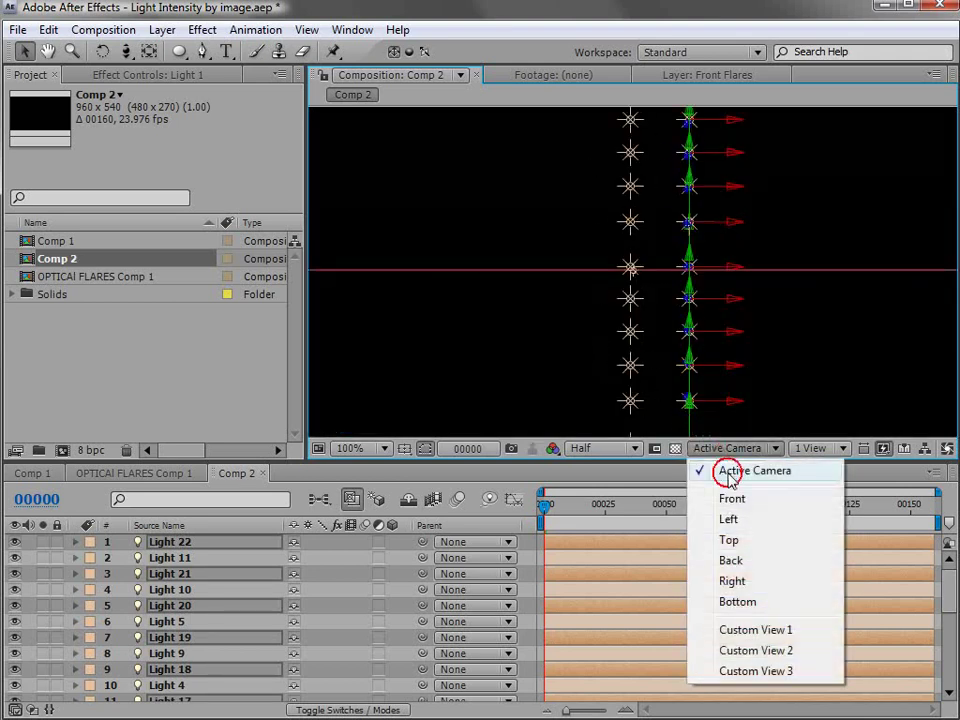
left_click(730, 540)
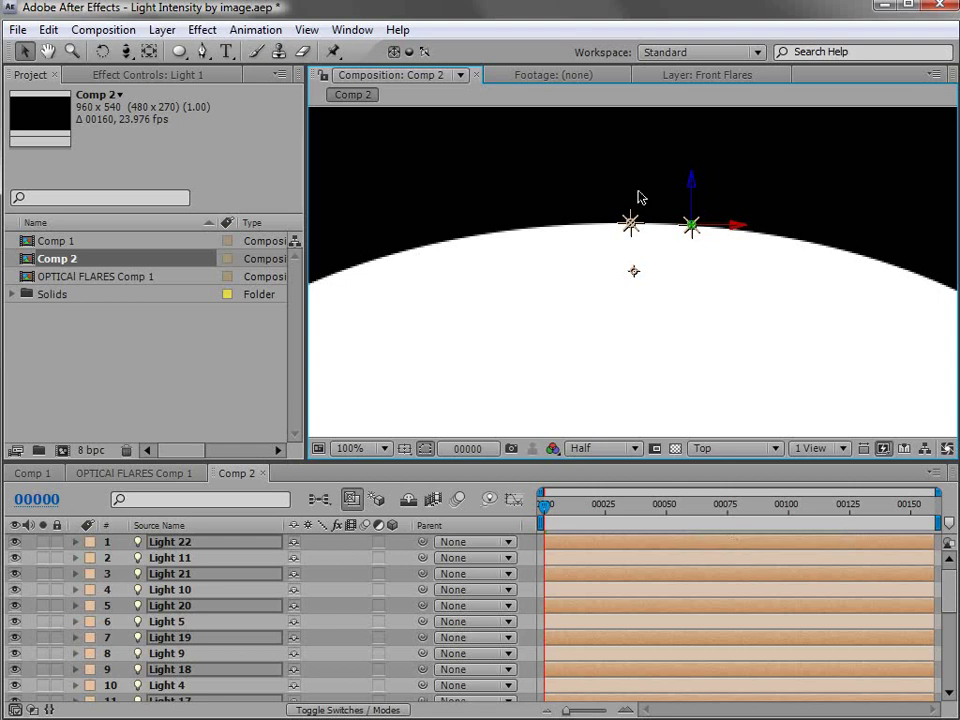
Step: Duplicate the light column five more times, spacing the copies evenly down the right side of the arc
key("comma")
key("ctrl+d")
left_click_drag(666, 263, 732, 267)
key("ctrl+d")
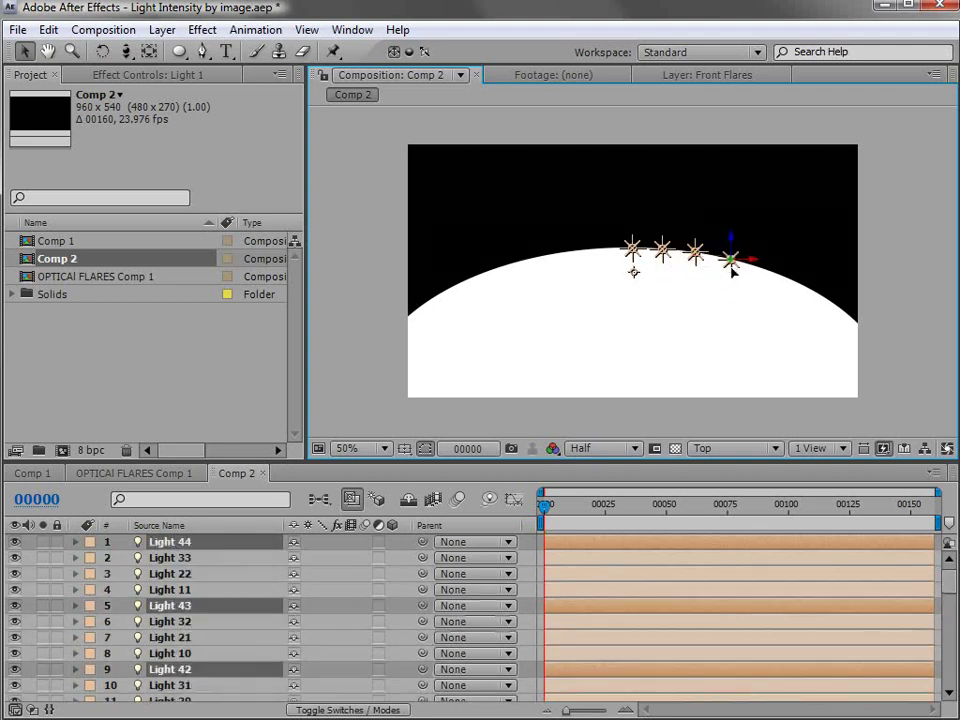
key("ctrl+d")
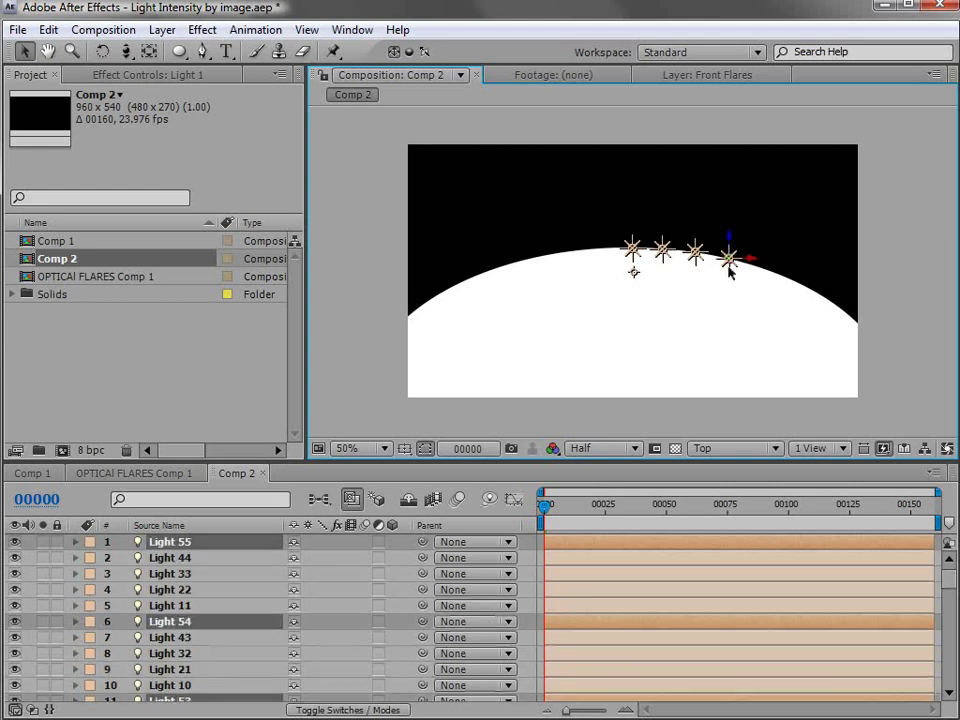
left_click_drag(729, 268, 830, 307)
key("ctrl+d")
key("ctrl+d")
Step: Duplicate the column to the left of the arc's peak, placing three evenly spaced copies along the curve
key("ctrl+d")
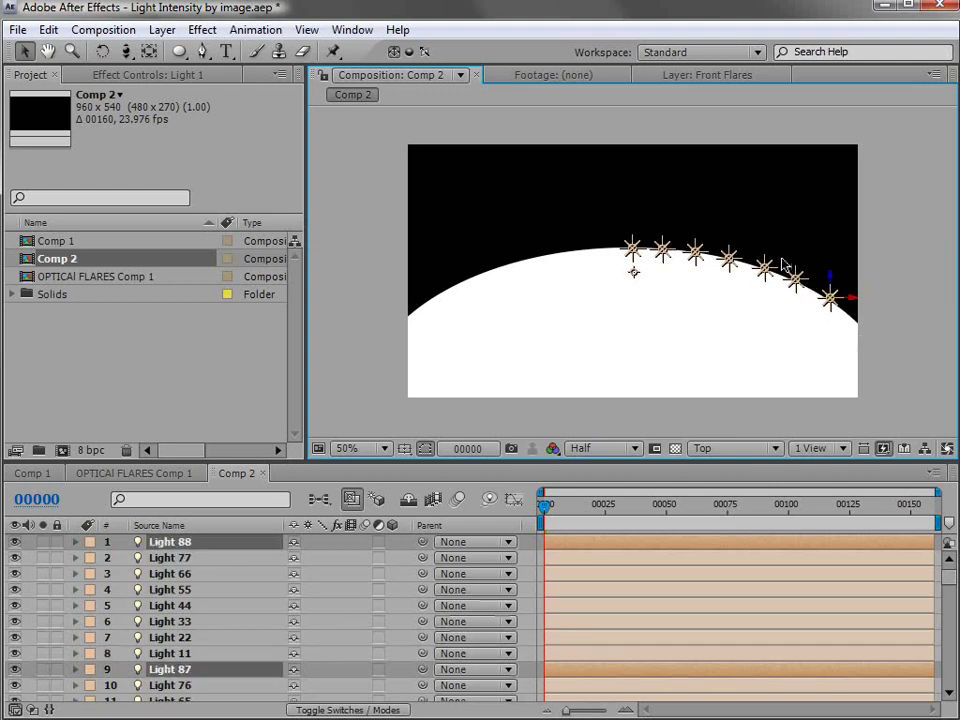
left_click_drag(830, 303, 567, 234)
key("period")
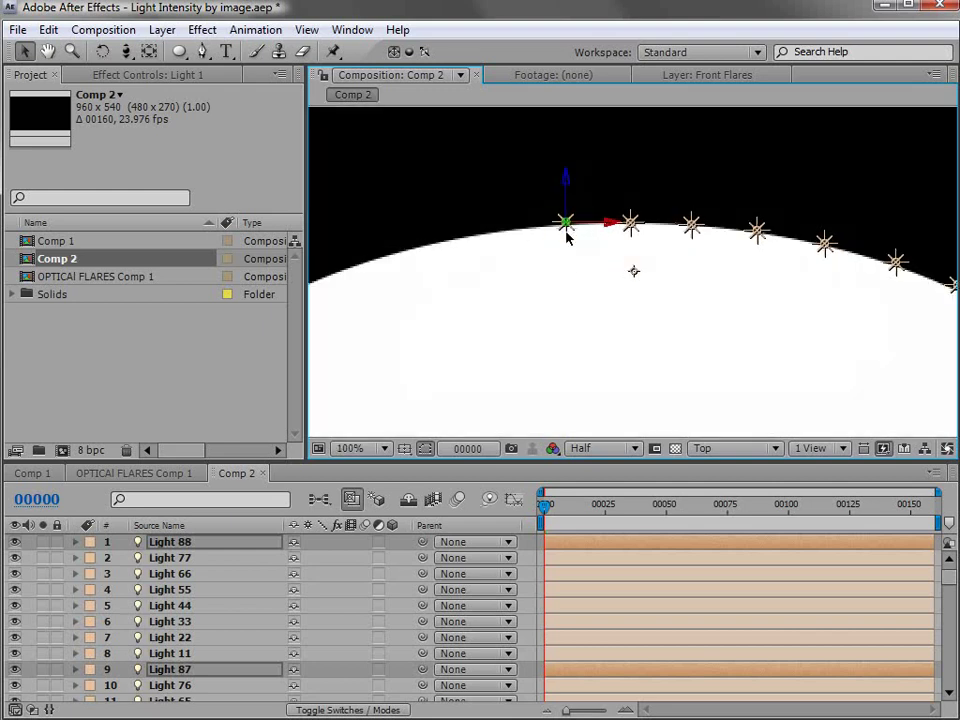
key("ctrl+d")
left_click_drag(570, 236, 503, 238)
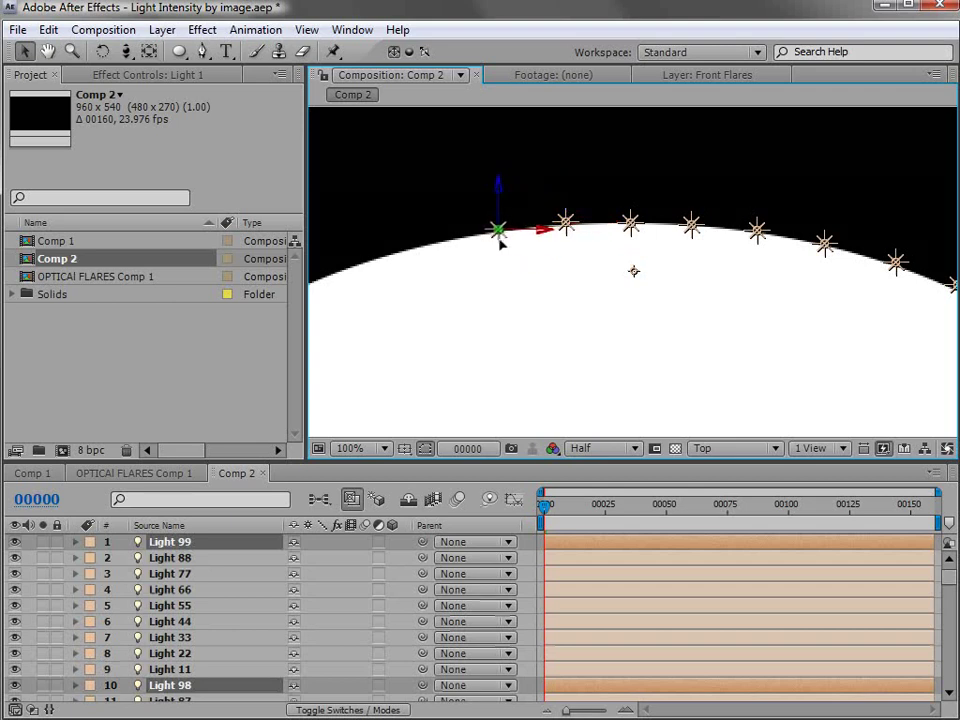
key("comma")
left_click_drag(540, 267, 531, 268)
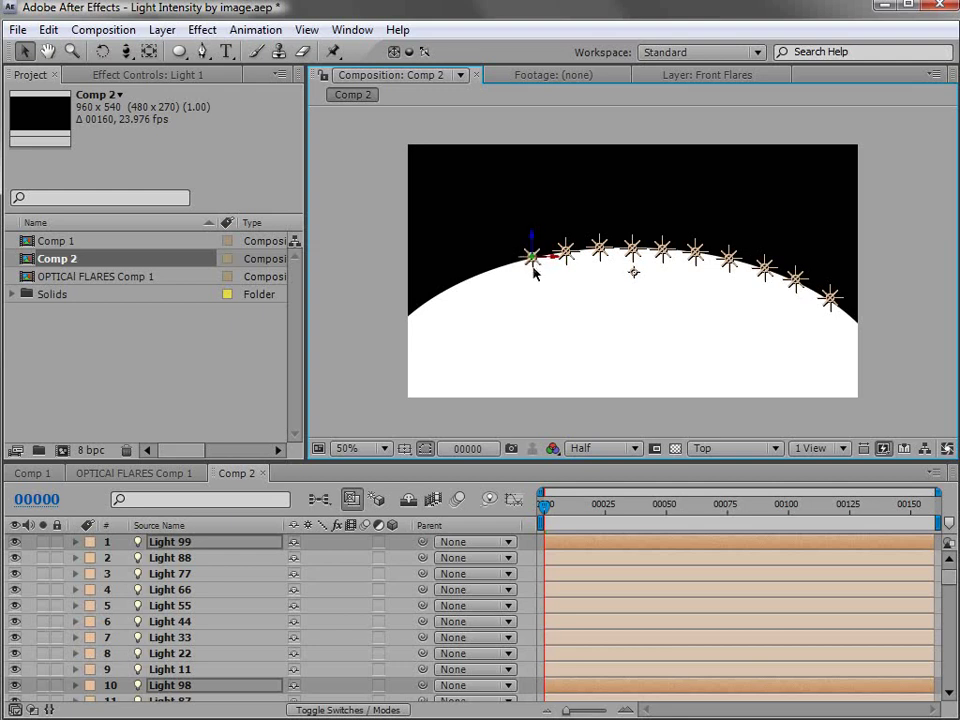
Step: Add four more duplicated light columns along the arc's left side, ending at the frame's left edge
key("ctrl+d")
key("ctrl+d")
left_click_drag(514, 274, 473, 285)
key("ctrl+d")
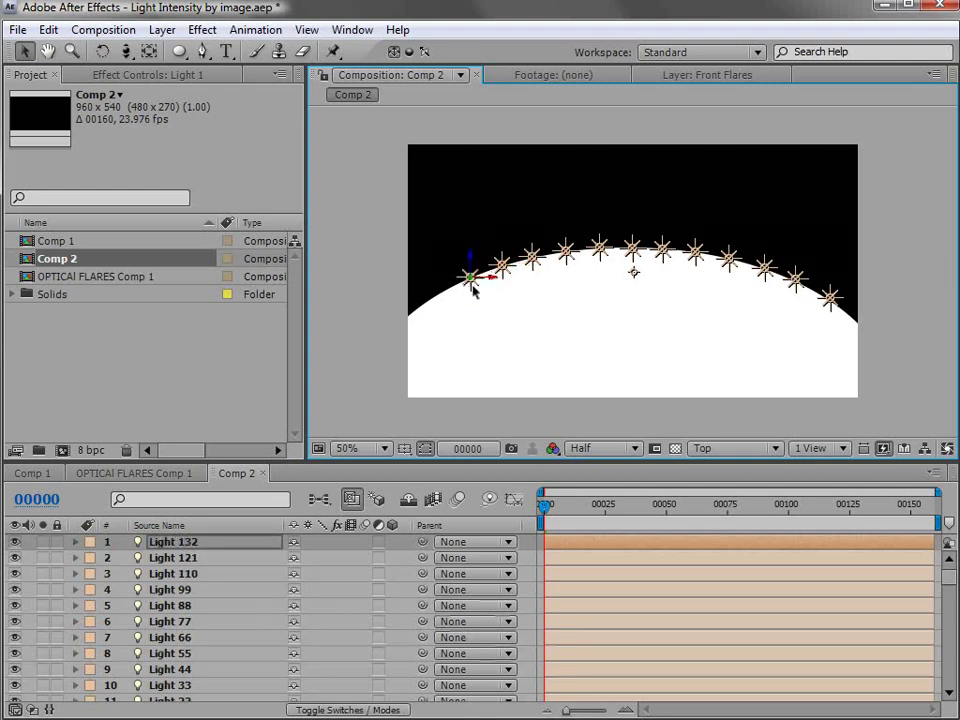
key("ctrl+d")
left_click_drag(473, 288, 407, 322)
key("ctrl+d")
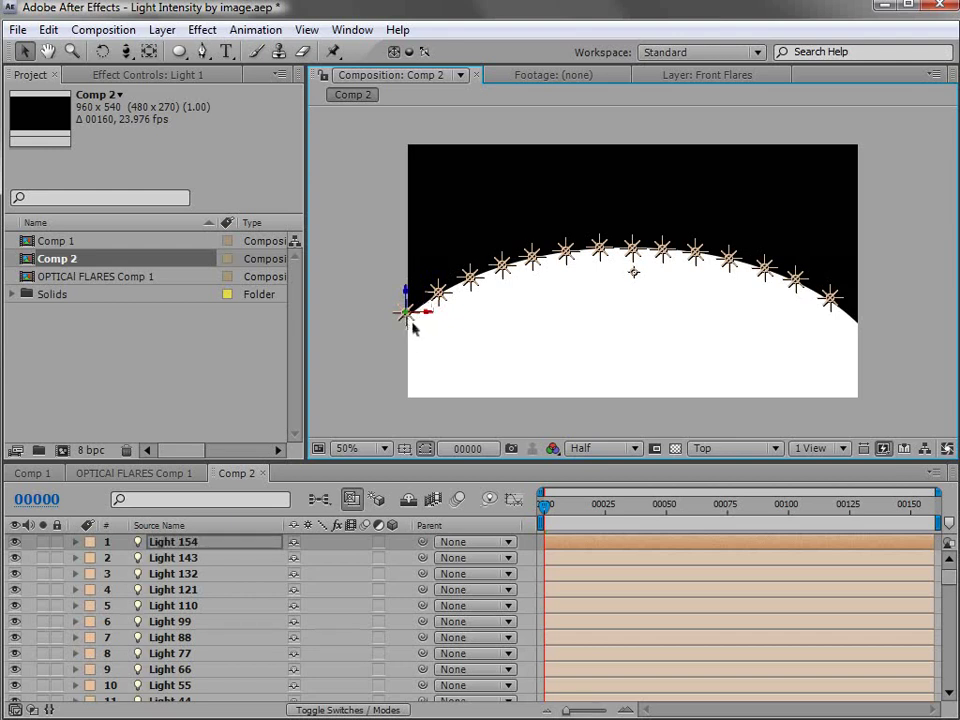
Step: Place one more duplicated column at the arc's right end and view the light wall through the Active Camera
key("ctrl+d")
left_click_drag(799, 343, 857, 336)
left_click(183, 567)
left_click(232, 545)
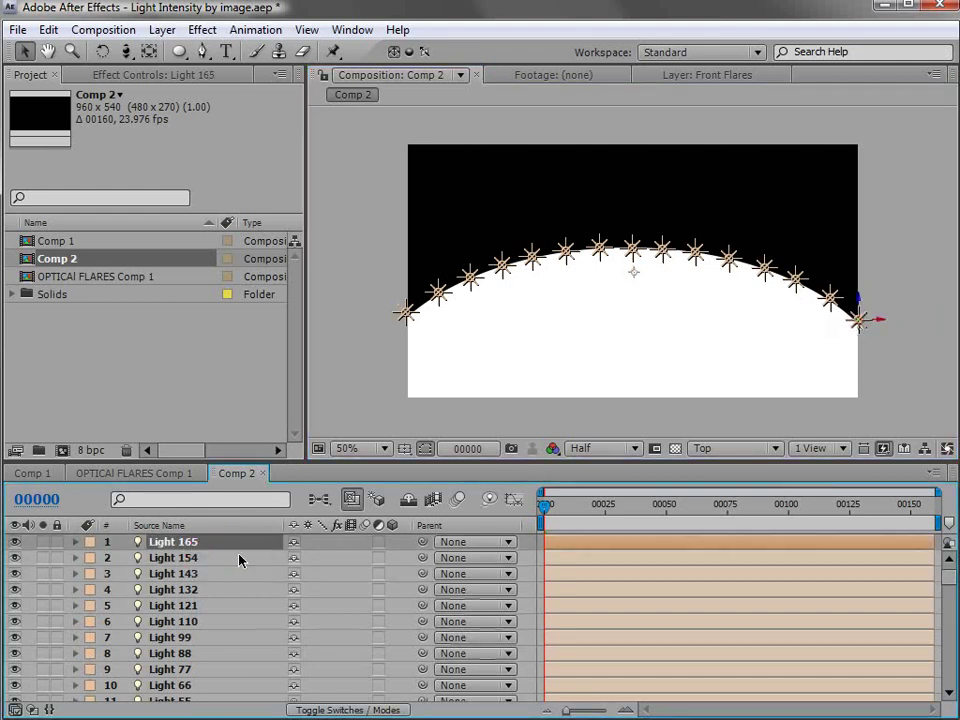
left_click(726, 447)
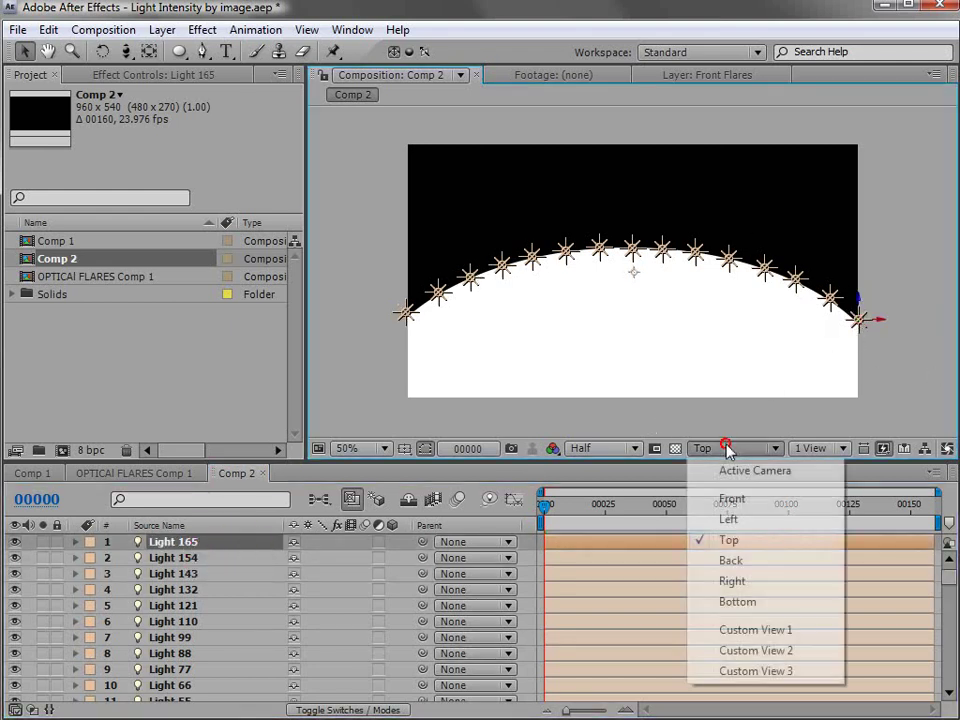
left_click(726, 474)
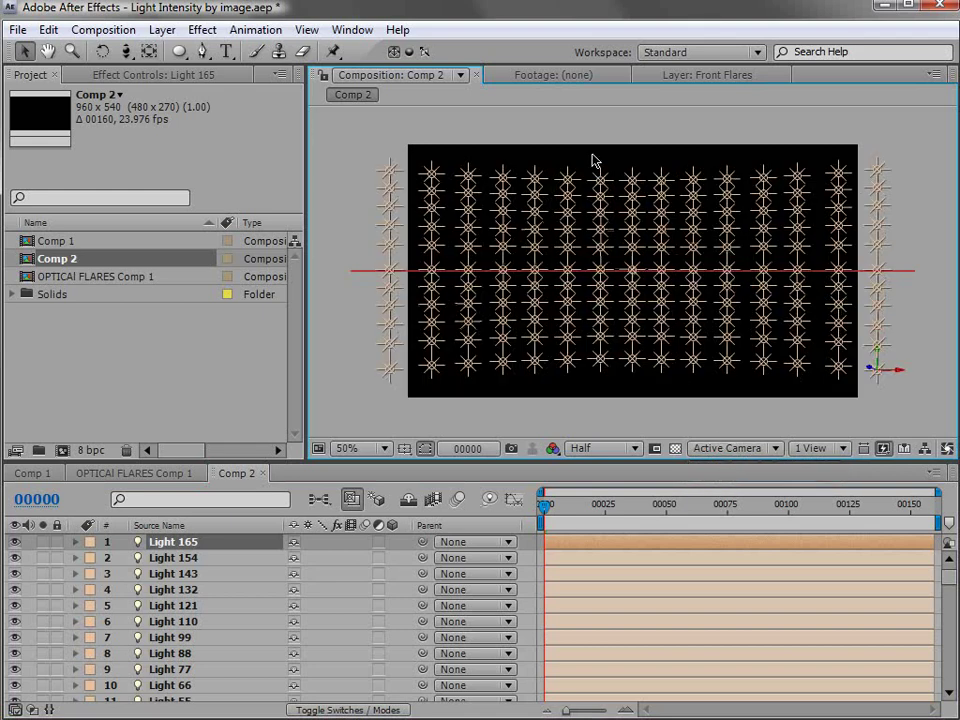
Step: Delete the white guide solid from the end of the layer stack
scroll(160, 590, "down", 20)
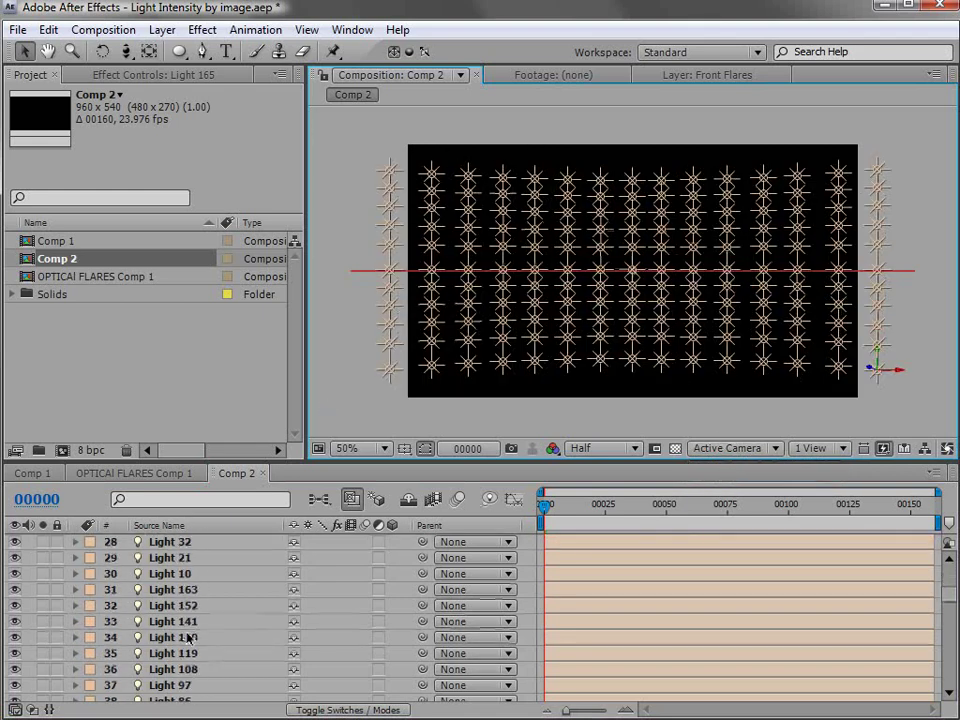
scroll(163, 670, "down", 15)
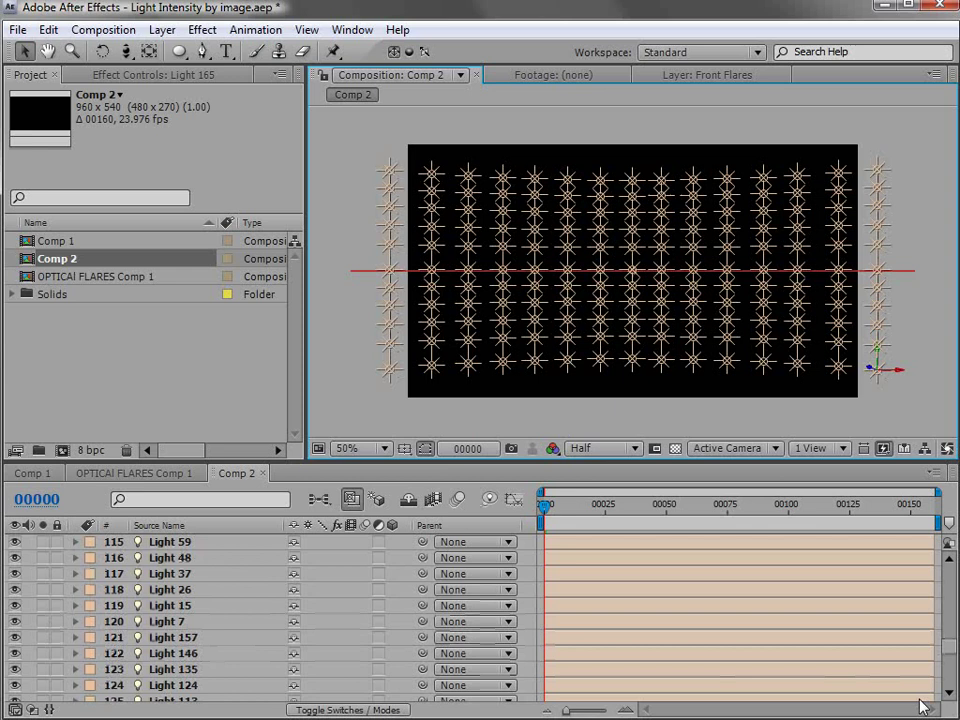
left_click_drag(949, 649, 949, 688)
left_click(187, 630)
key("Delete")
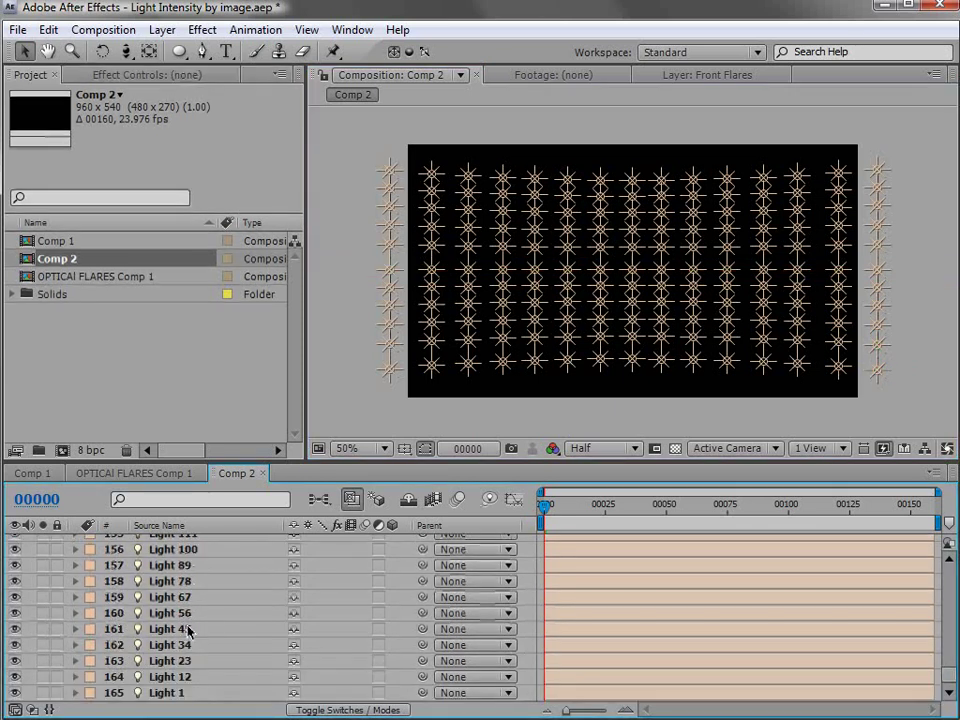
Step: Select all the light layers and mark them as shy
left_click(184, 691)
left_click_drag(949, 681, 949, 550)
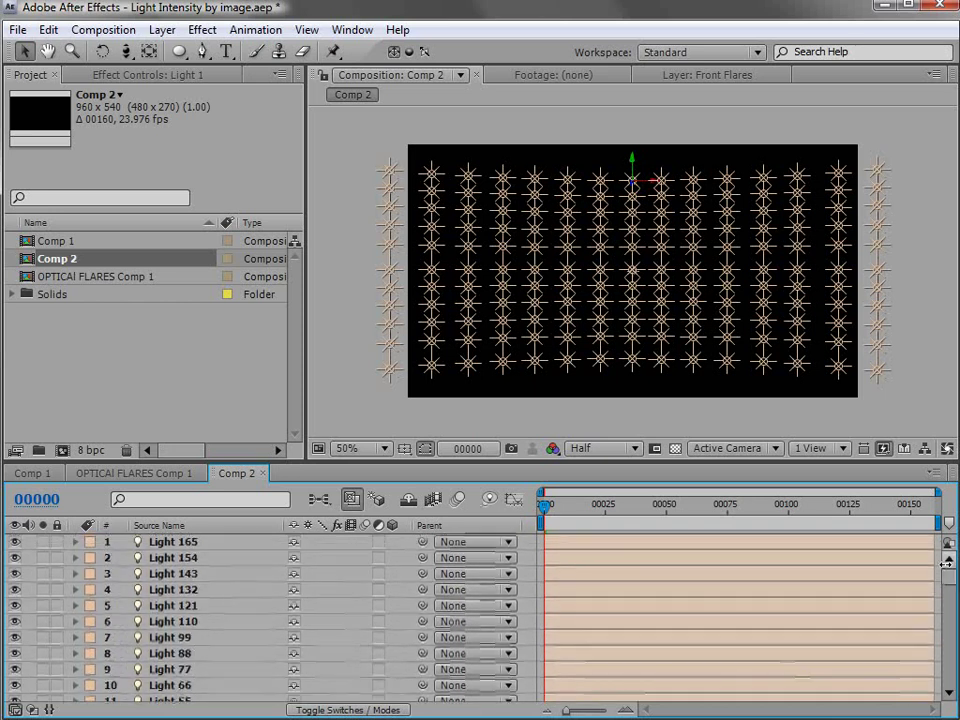
left_click(160, 542, "shift")
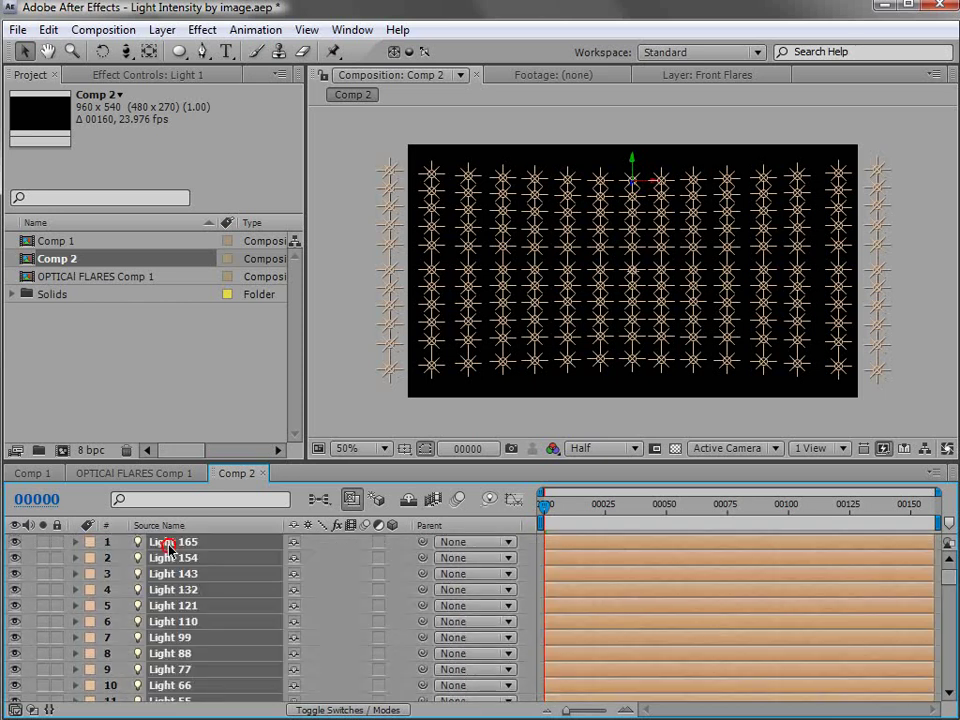
left_click(293, 545)
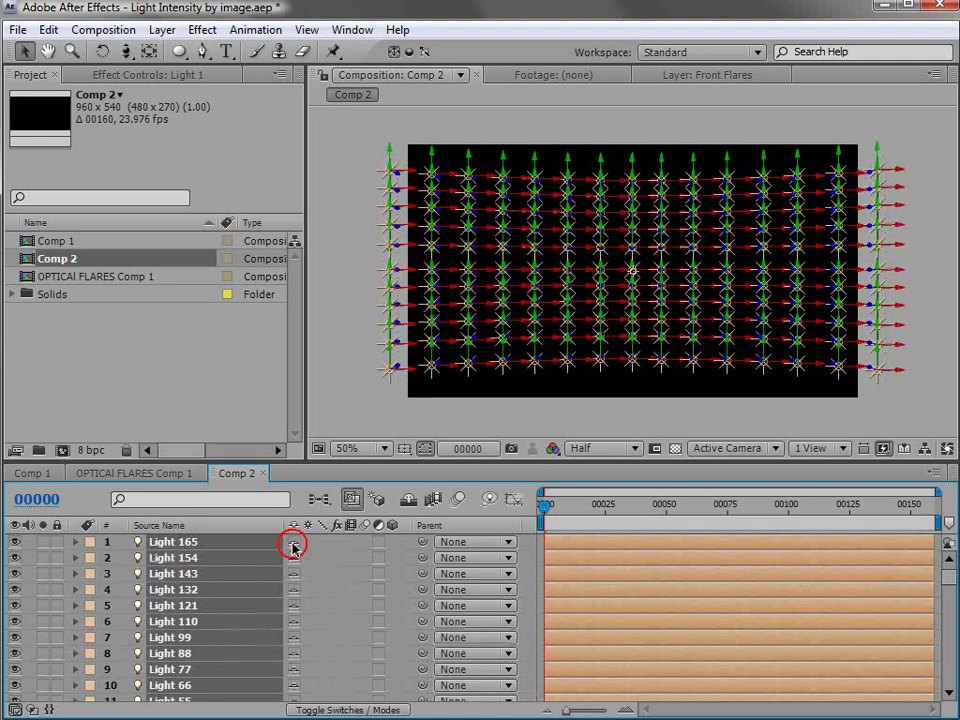
Step: Hide the shy light layers in the timeline and add a camera with the 24mm preset
left_click(410, 502)
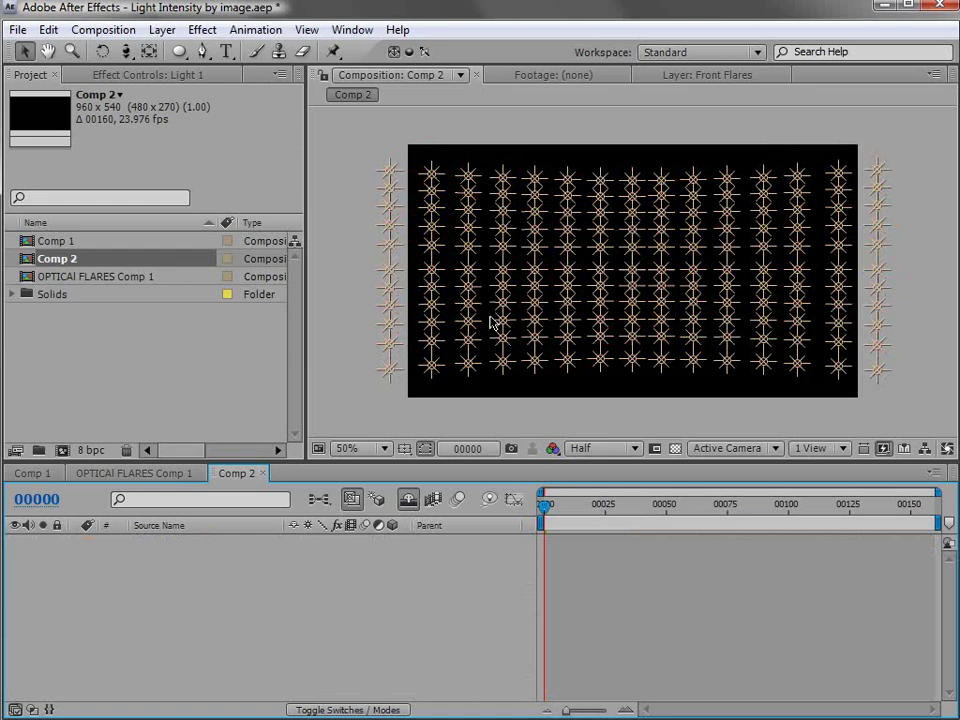
left_click(162, 29)
mouse_move(396, 58)
left_click(565, 111)
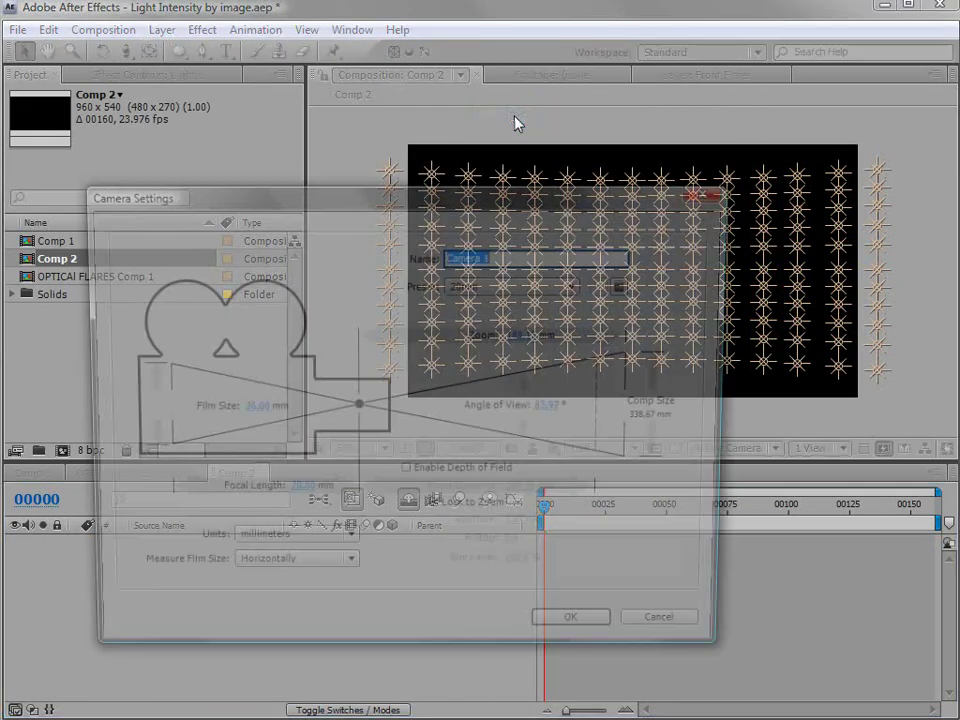
left_click(500, 286)
left_click(490, 377)
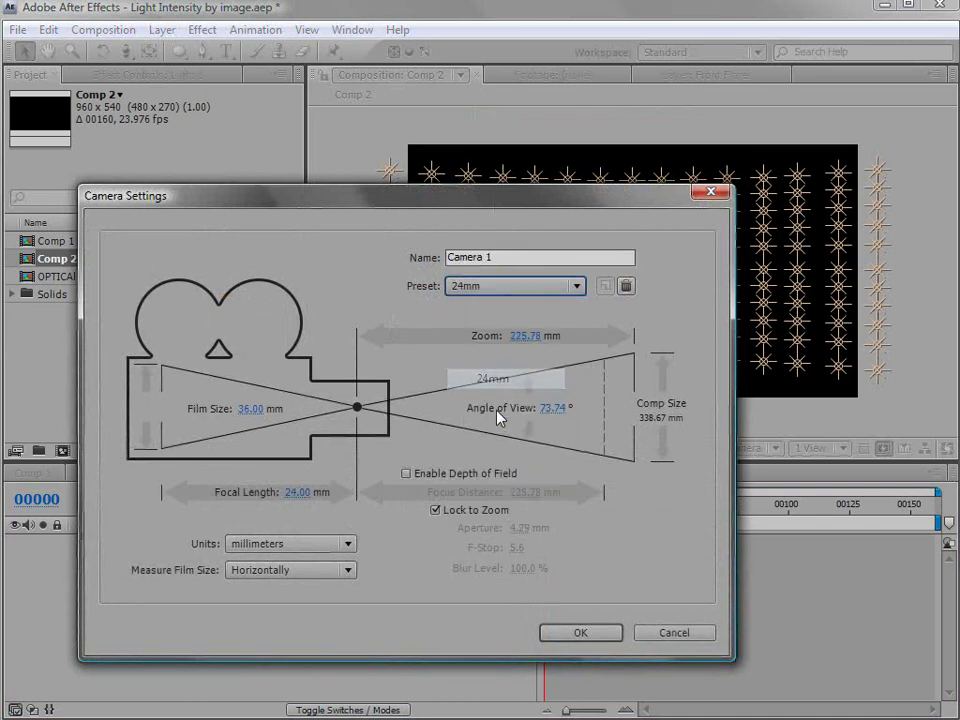
left_click(578, 636)
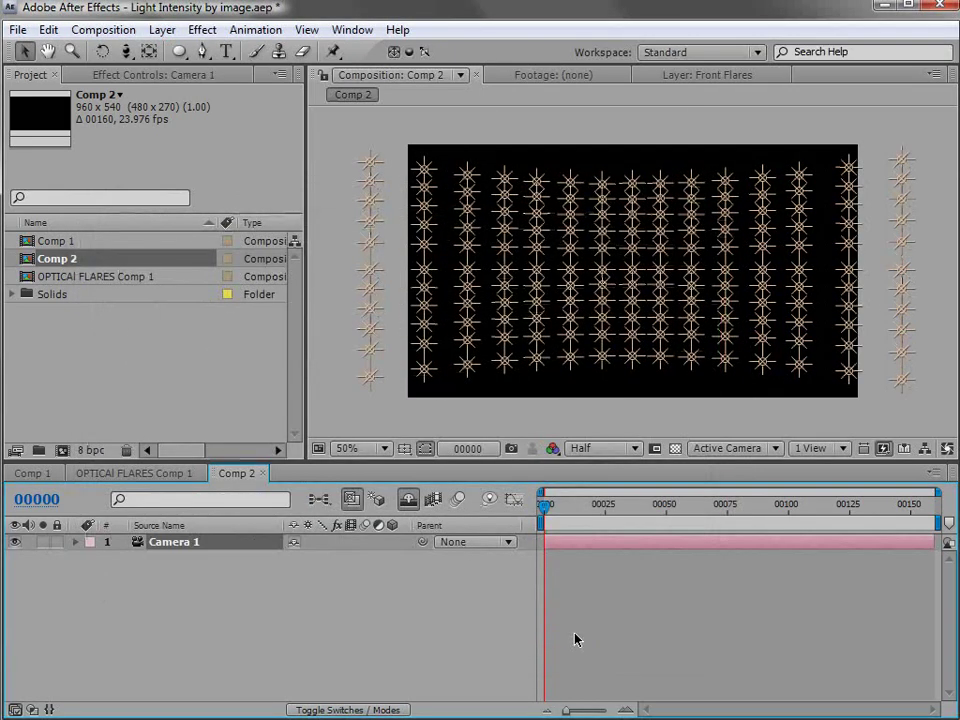
Step: Add a text layer reading "OPTICAL FLARES LIGHT SHOW" with each word on its own line
left_click(163, 29)
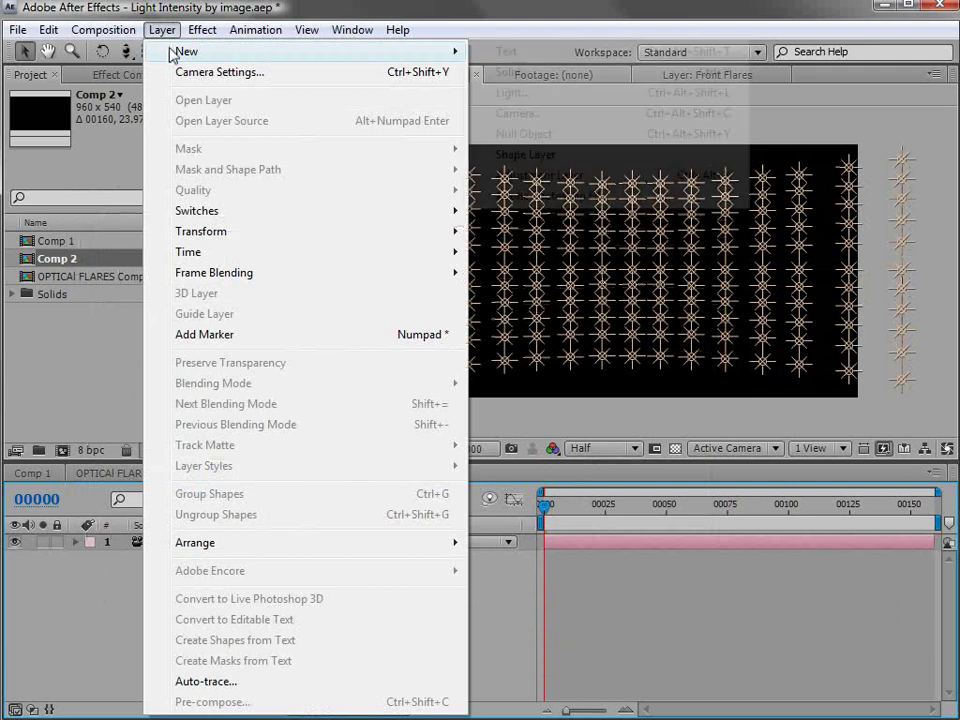
left_click(195, 12)
left_click(226, 51)
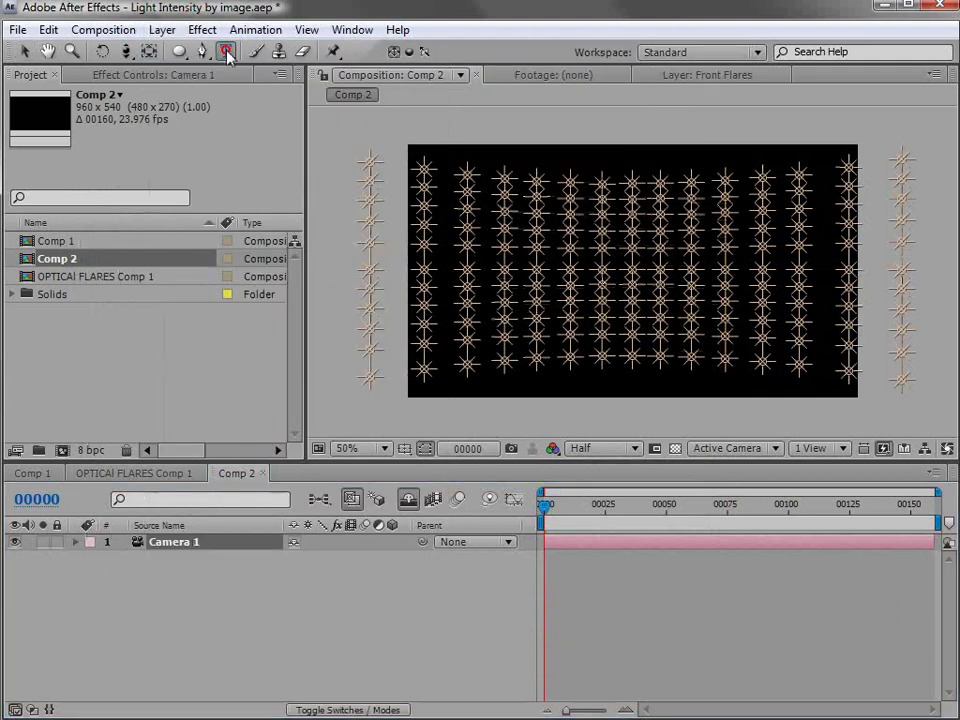
left_click(710, 272)
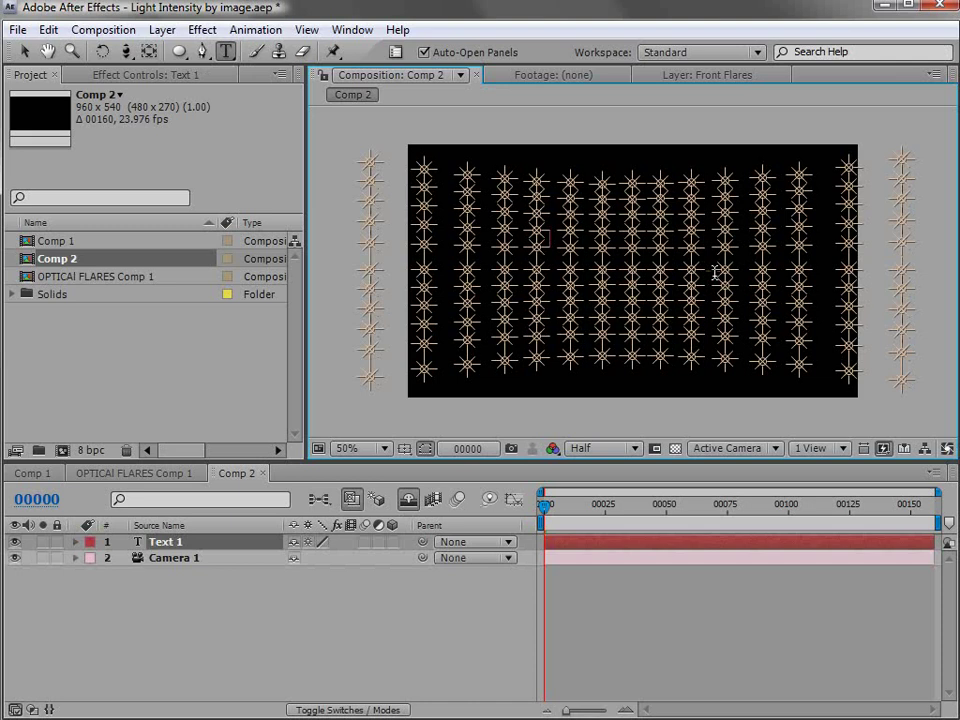
type("OPTICAL")
key("Return")
type("FLARES ")
type("LIGHT")
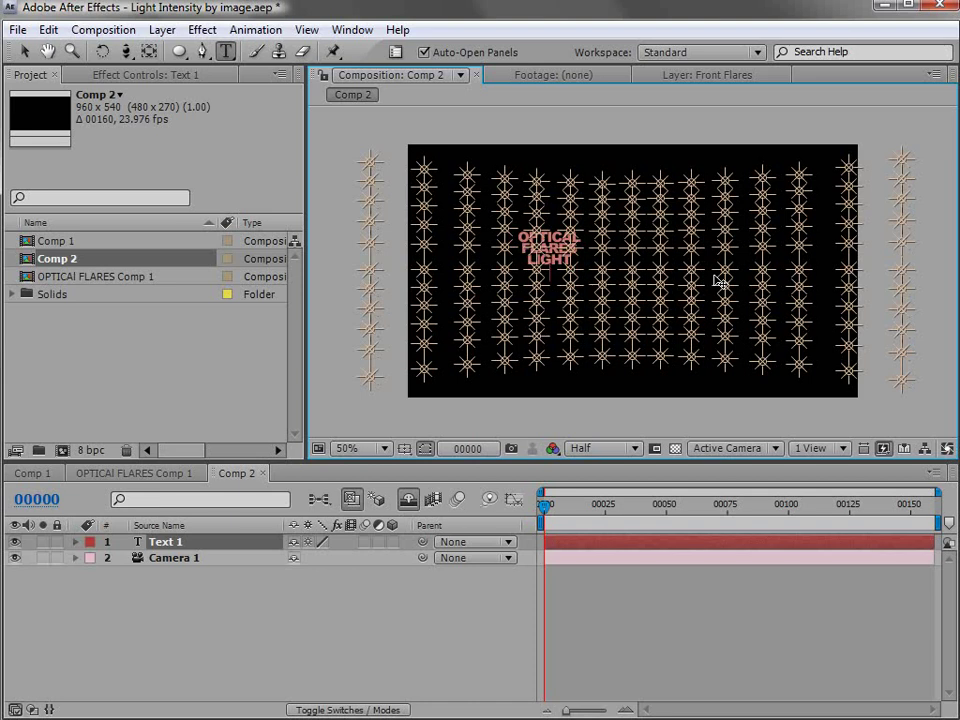
key("Return")
type("SHOW")
left_click(24, 51)
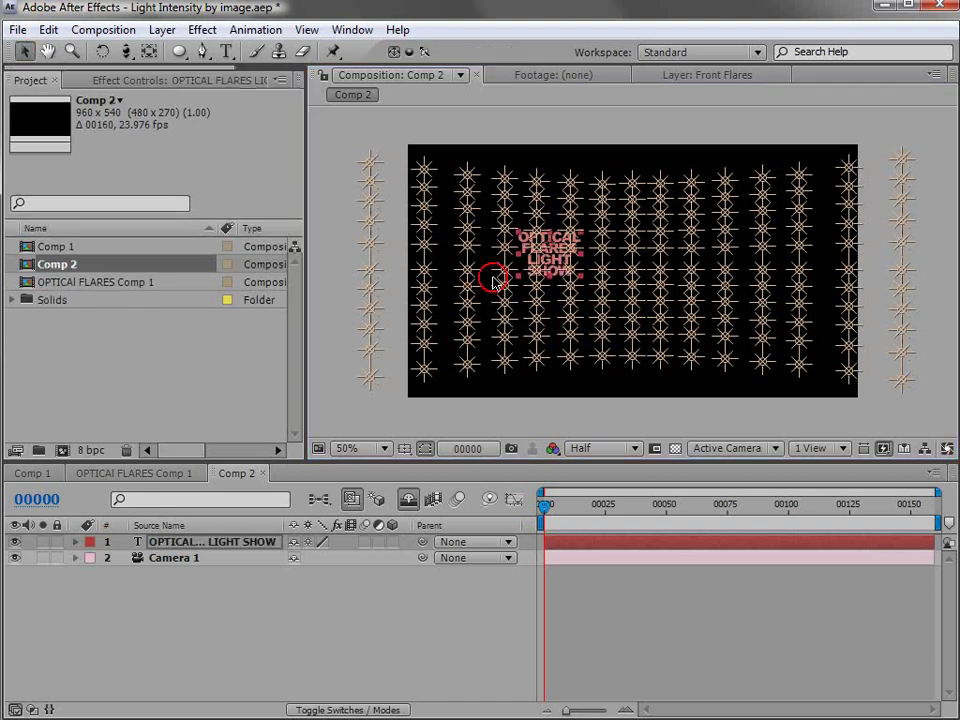
Step: Scale the text up to roughly twice its size and center it in the frame
left_click_drag(582, 232, 615, 208)
left_click_drag(570, 277, 645, 265)
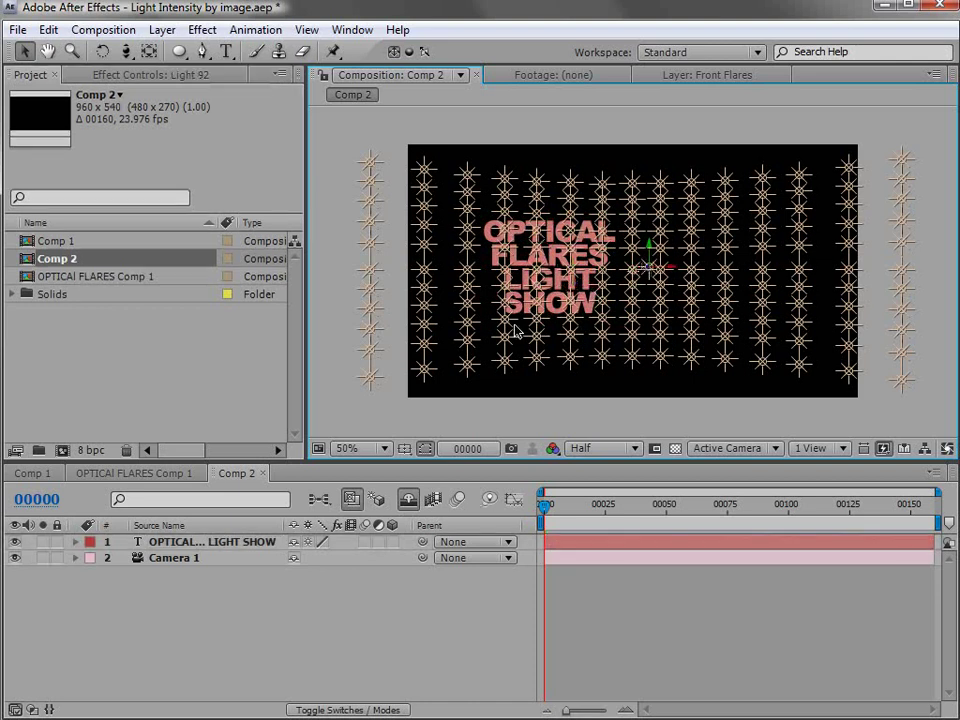
key("ctrl+z")
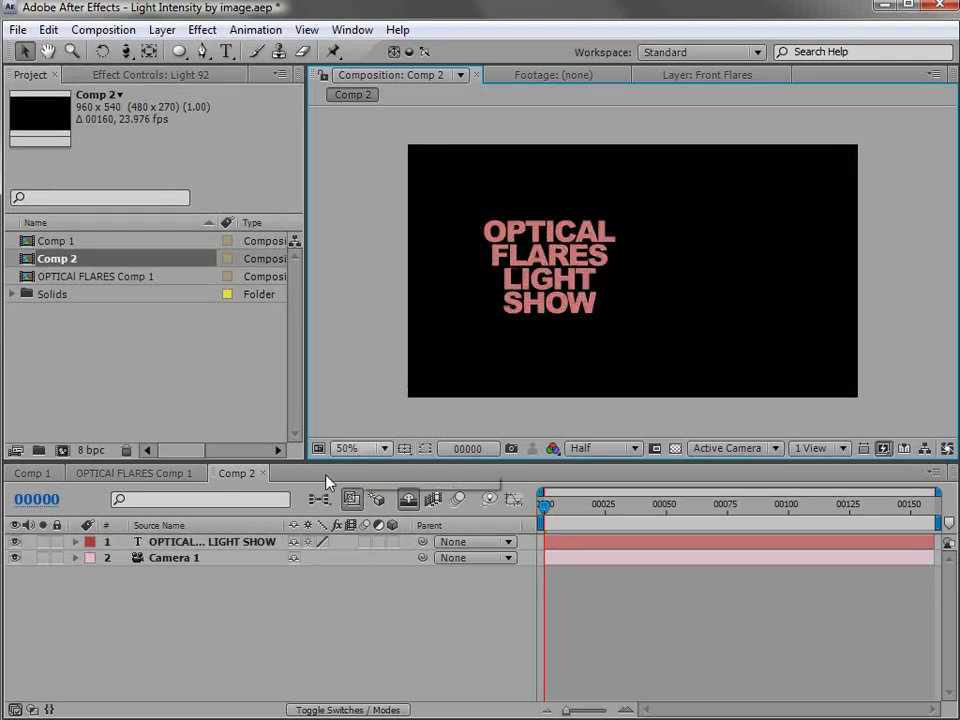
Step: Pre-compose the text layer into a new composition named "Title", moving all attributes into it
left_click(229, 542)
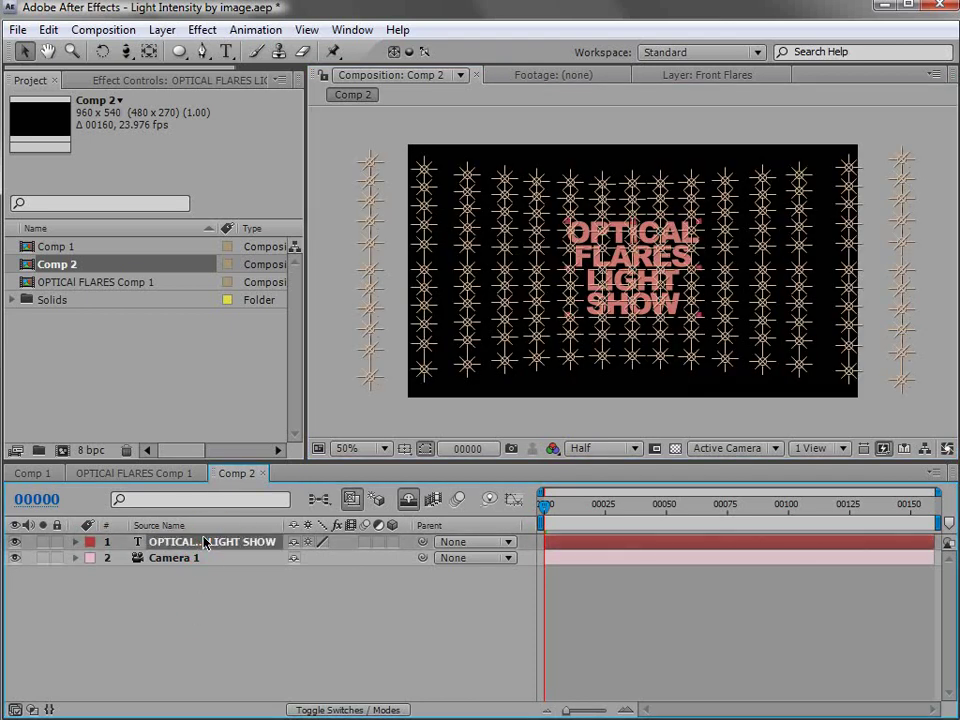
left_click(162, 29)
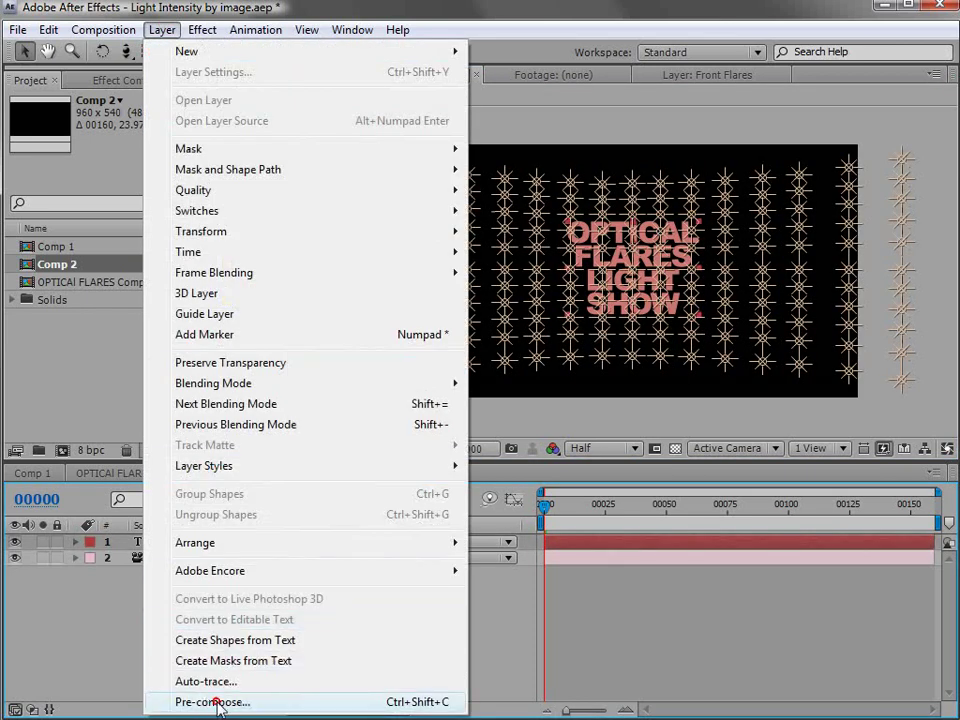
left_click(212, 701)
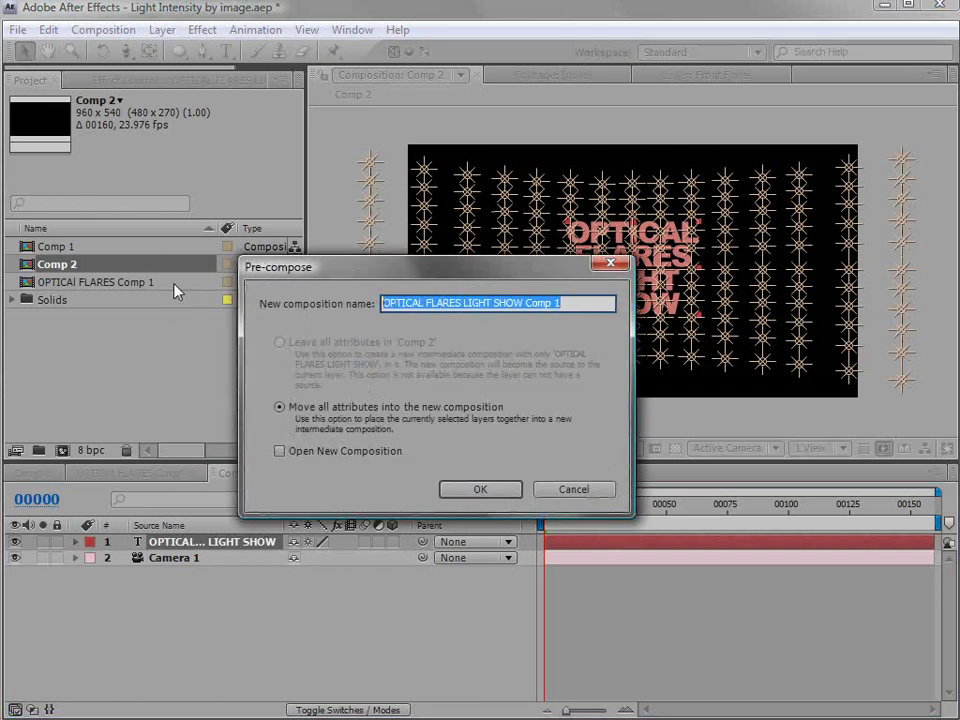
type("Title")
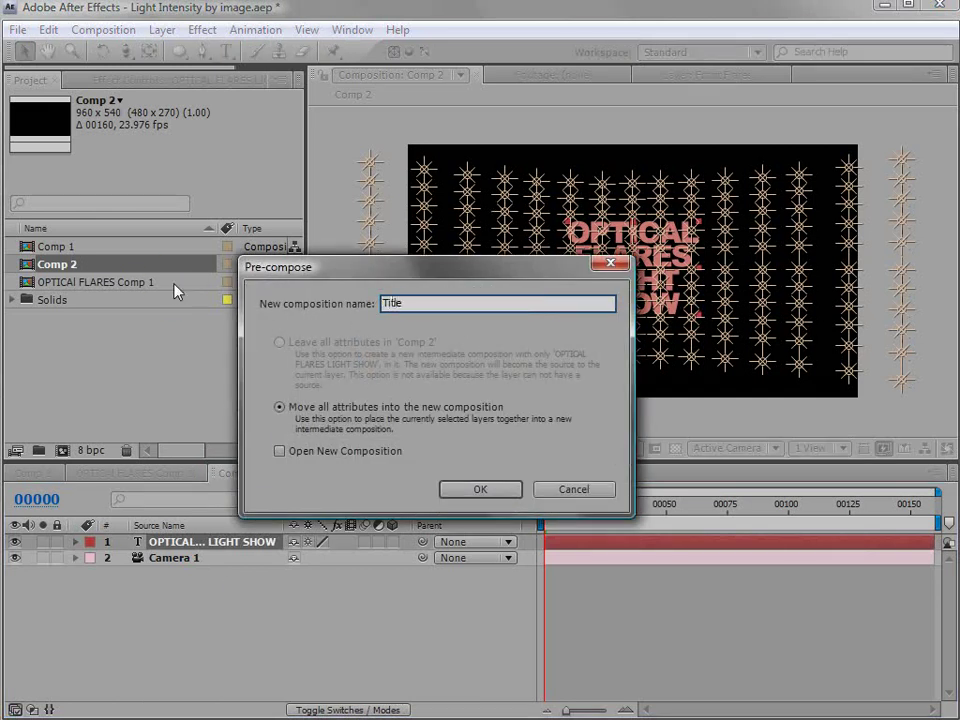
left_click(480, 489)
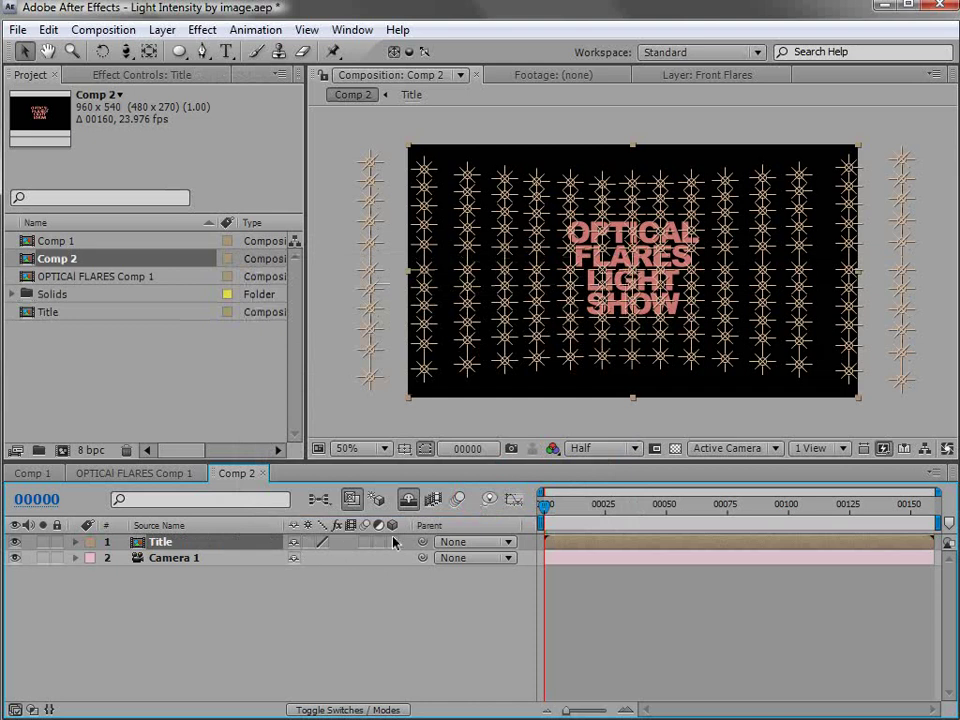
Step: Make the Title layer 3D and move it toward the camera, in front of the light arc, using the Top view
left_click(392, 542)
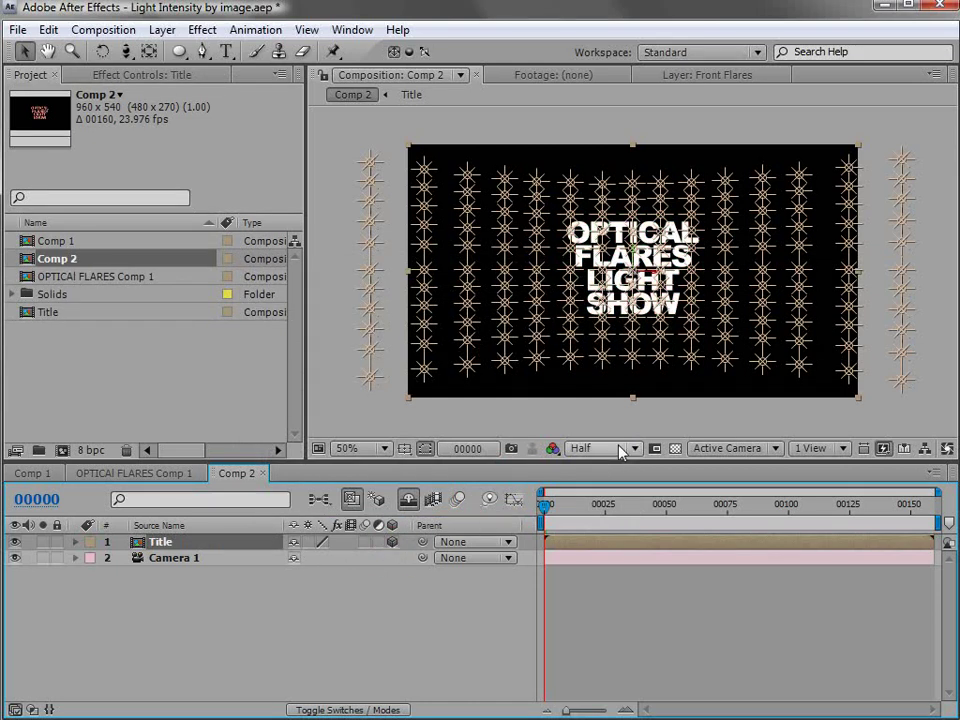
left_click(735, 448)
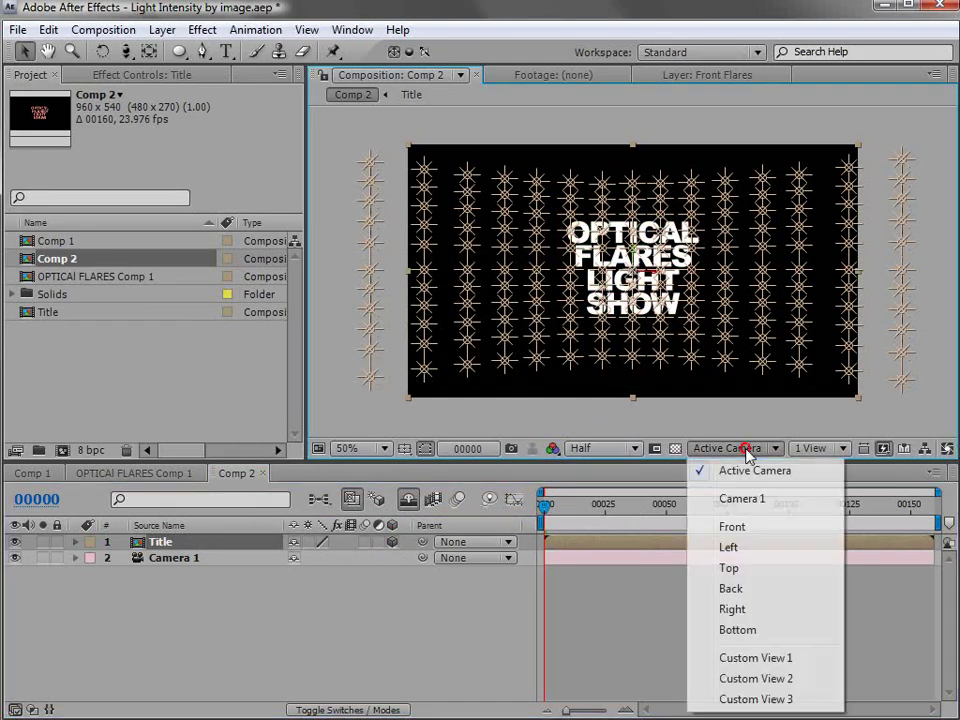
left_click(741, 567)
left_click_drag(636, 295, 636, 339)
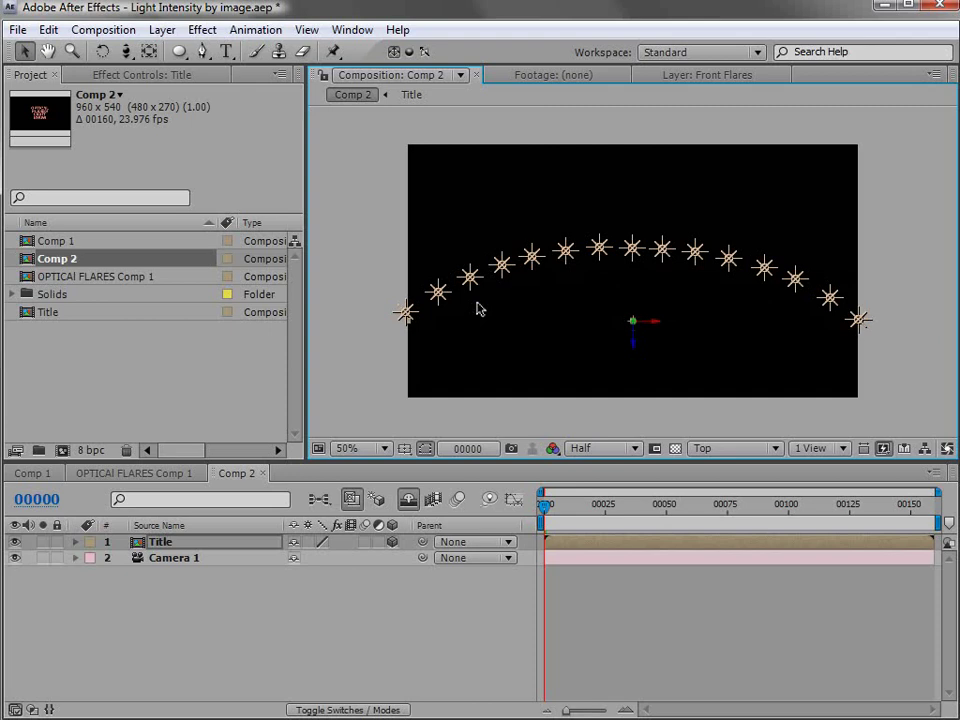
left_click(730, 448)
left_click(720, 467)
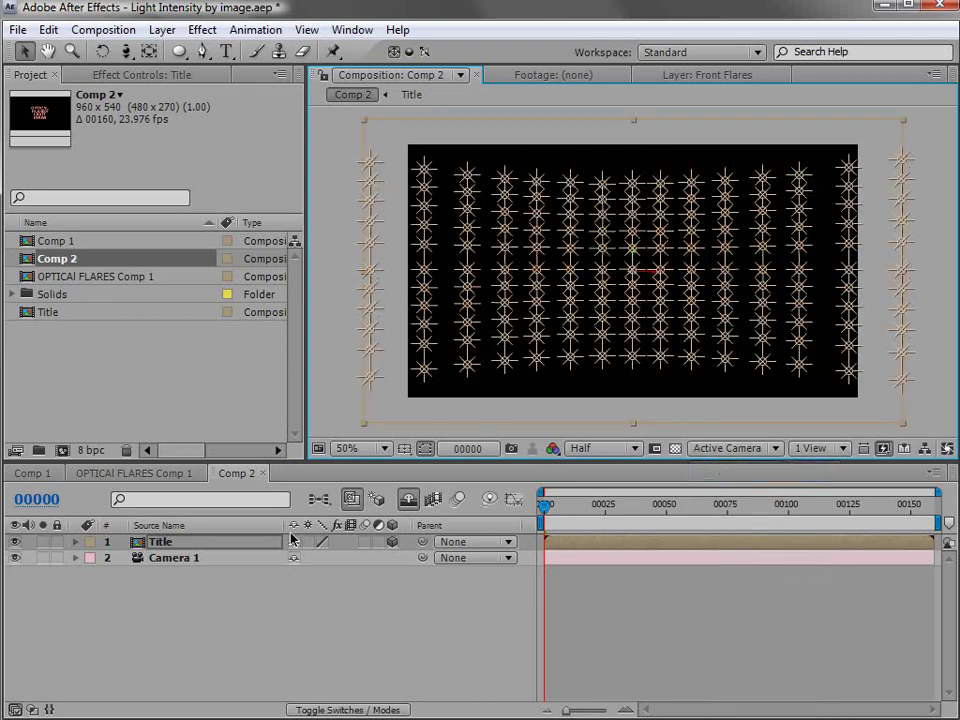
Step: Set Accepts Lights to Off in the Title layer's Material Options
key("a")
key("a")
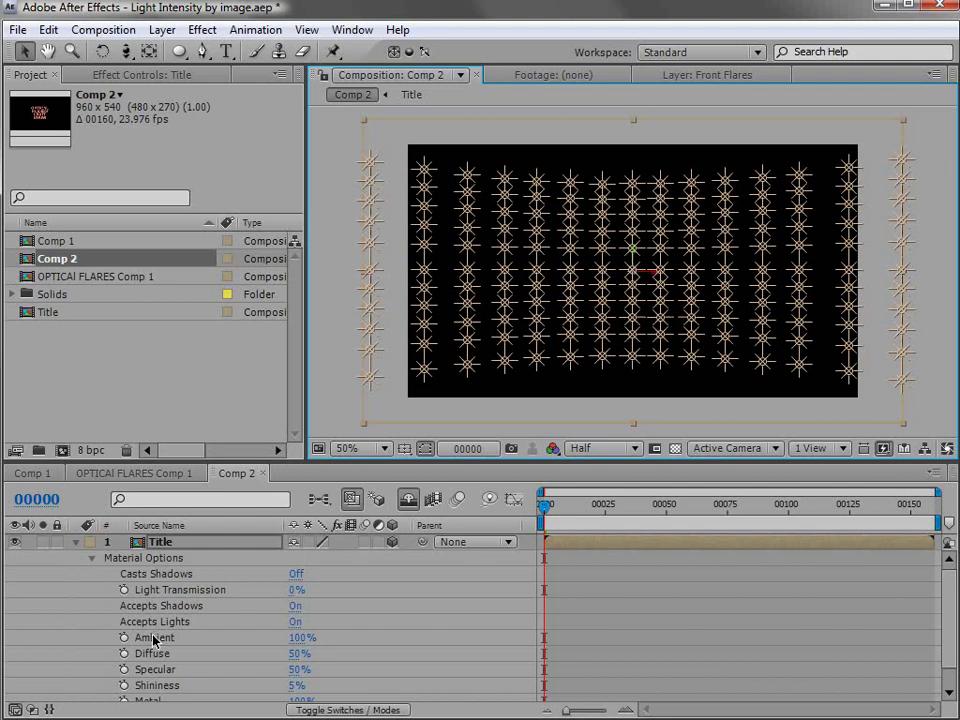
left_click(296, 624)
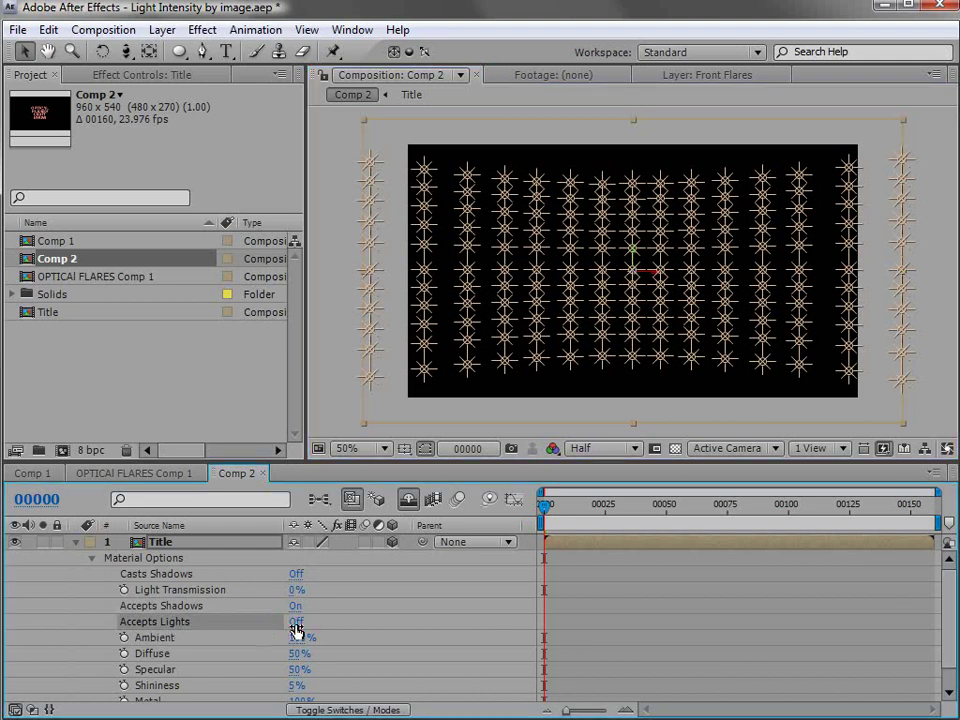
left_click(634, 411)
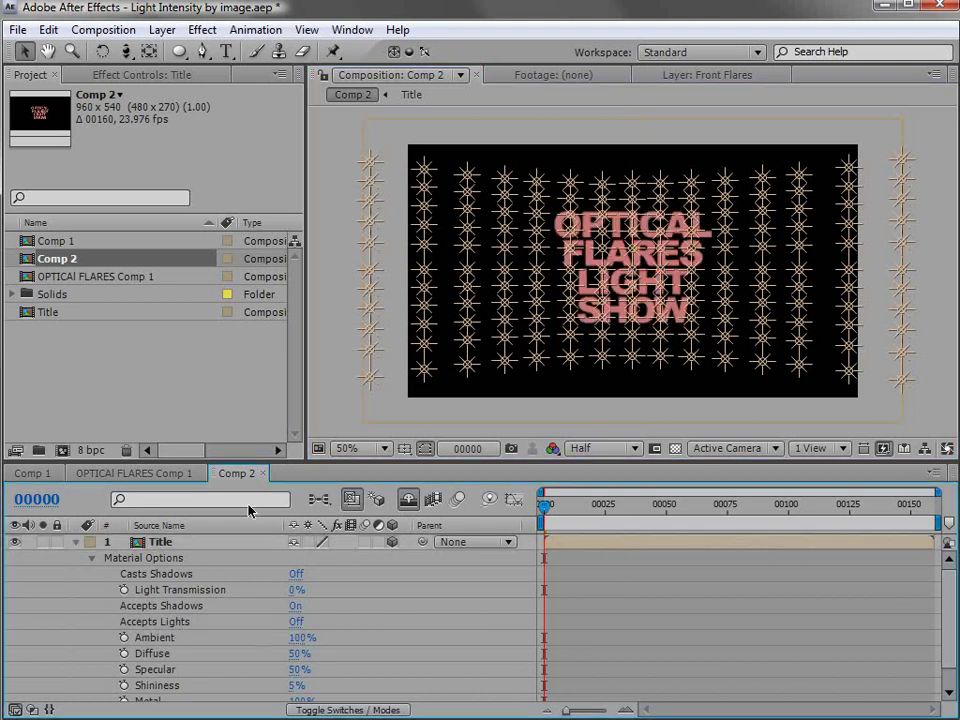
left_click(76, 542)
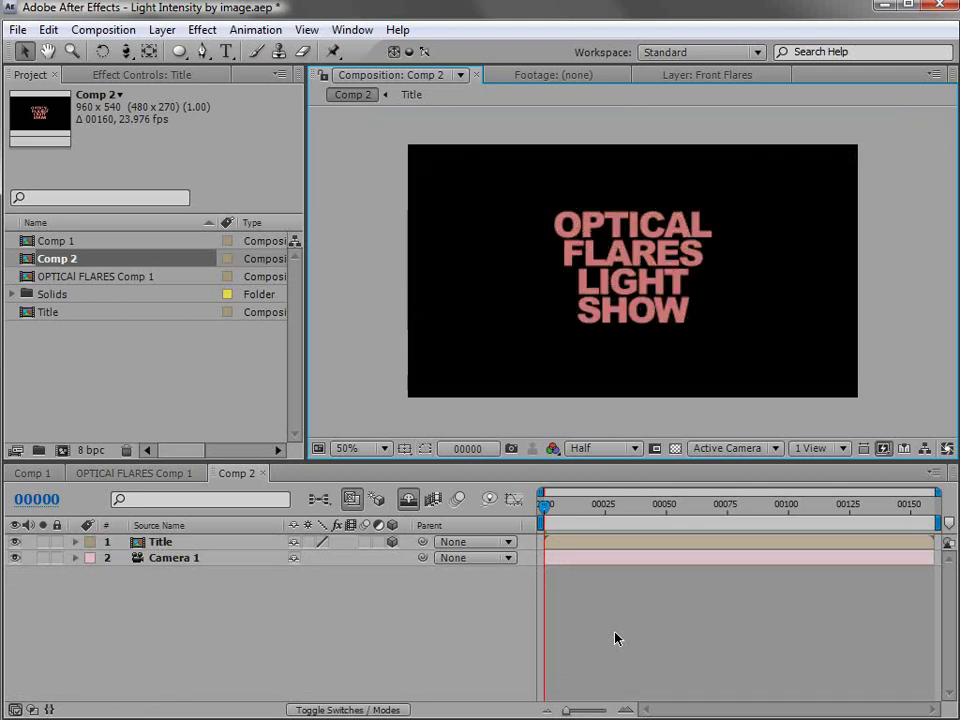
Step: Apply a Fill effect to the Title layer and set its color to black (000000)
key("F3")
left_click(152, 543)
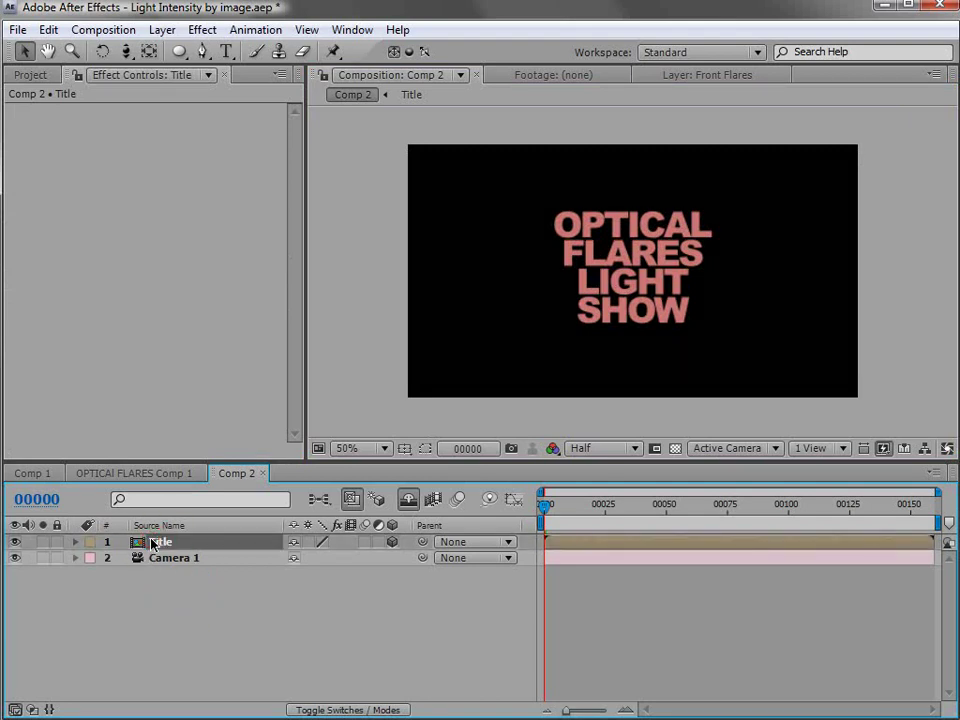
left_click(211, 29)
mouse_move(264, 310)
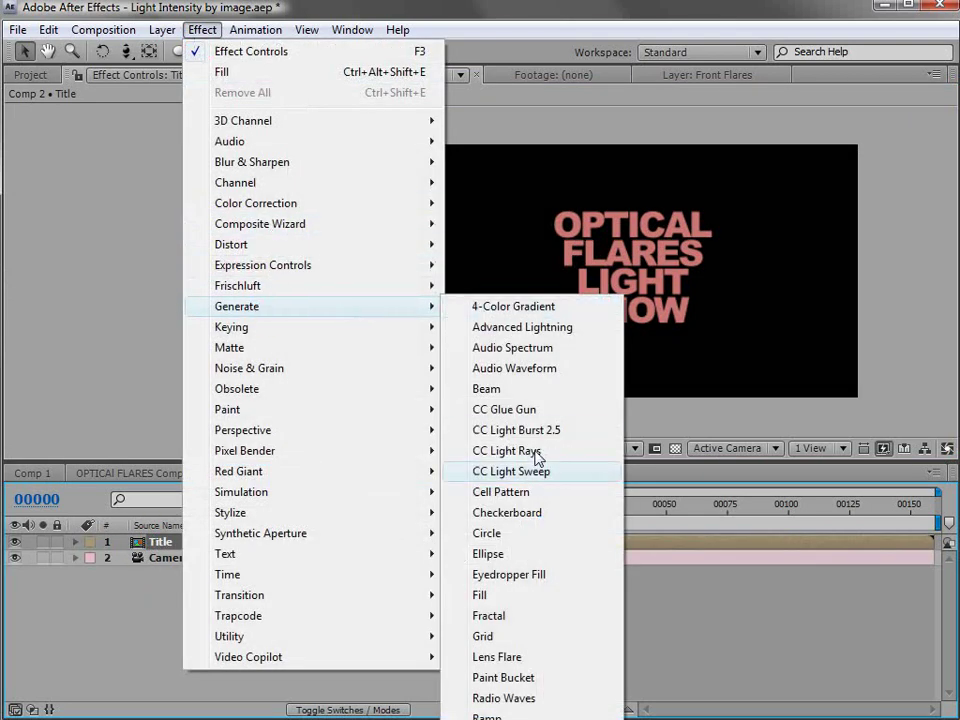
left_click(508, 597)
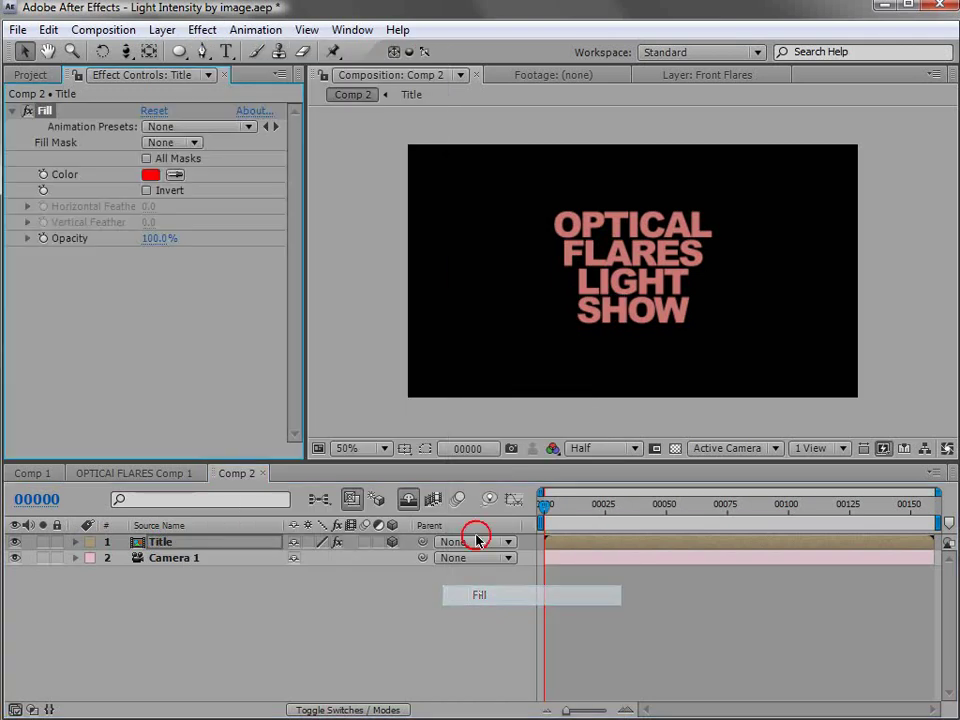
left_click(150, 174)
left_click_drag(504, 589, 568, 686)
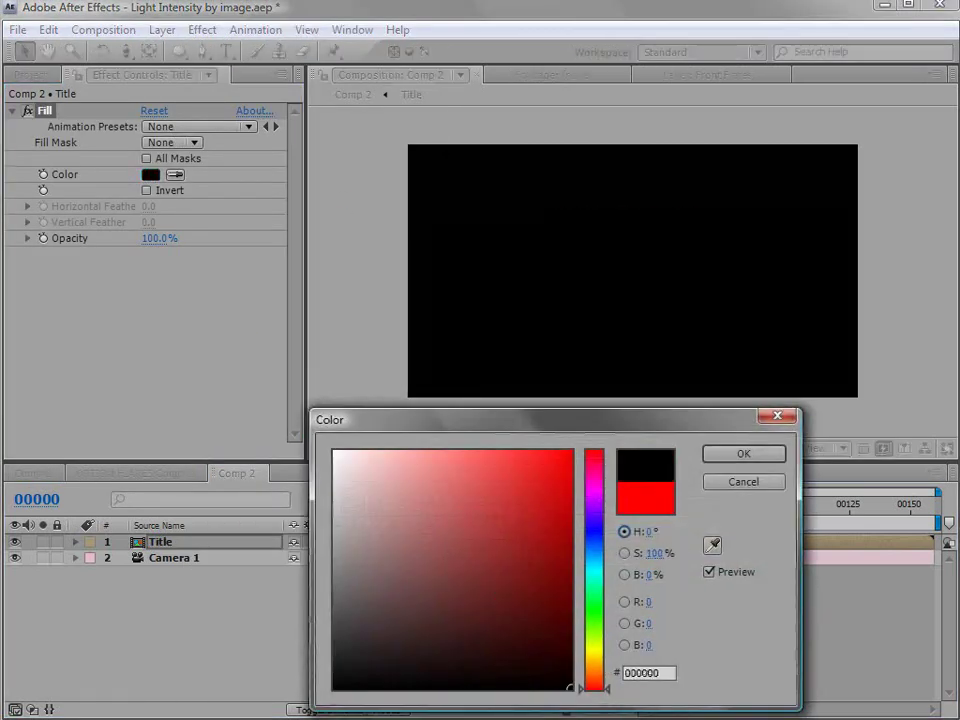
left_click(718, 456)
Step: Duplicate the Title layer and set the lower copy's Fill color to orange with a hue of 24°
left_click(161, 542)
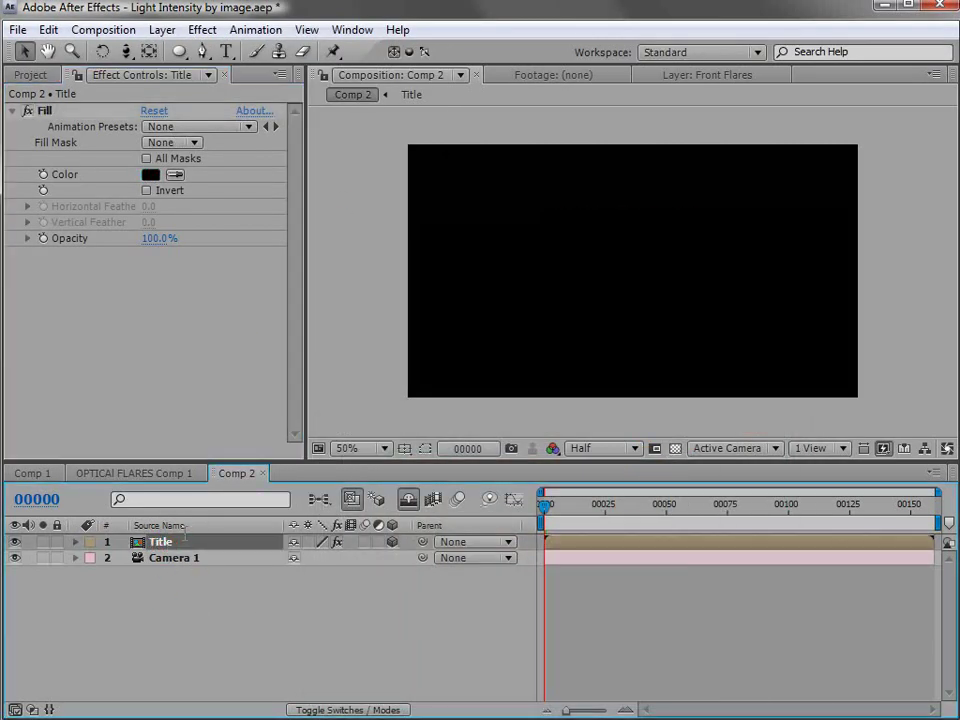
key("ctrl+d")
left_click(170, 558)
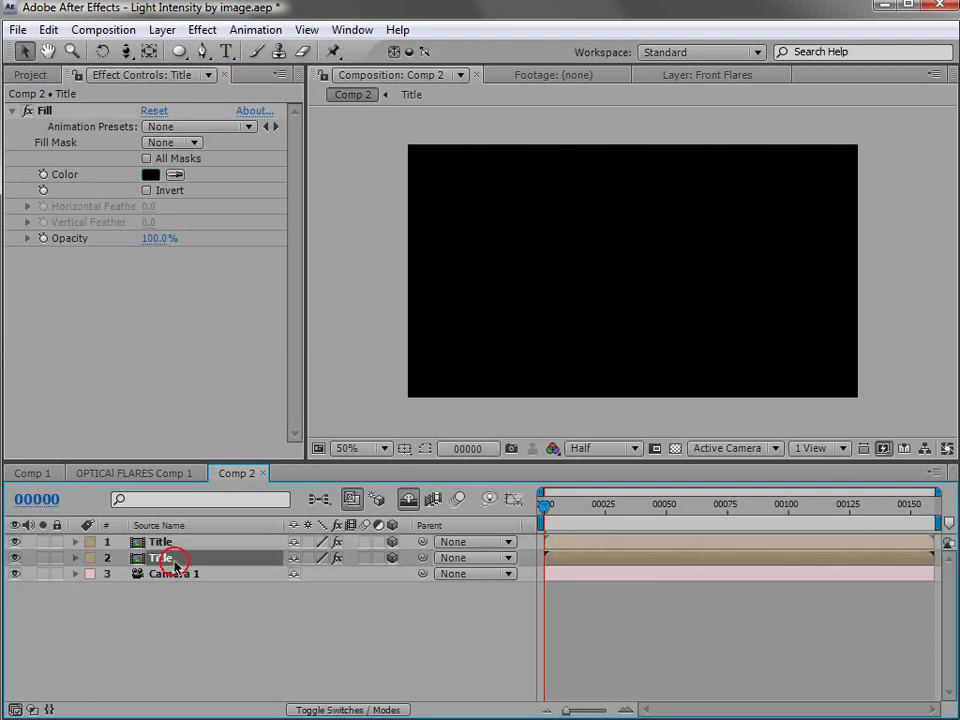
left_click(150, 174)
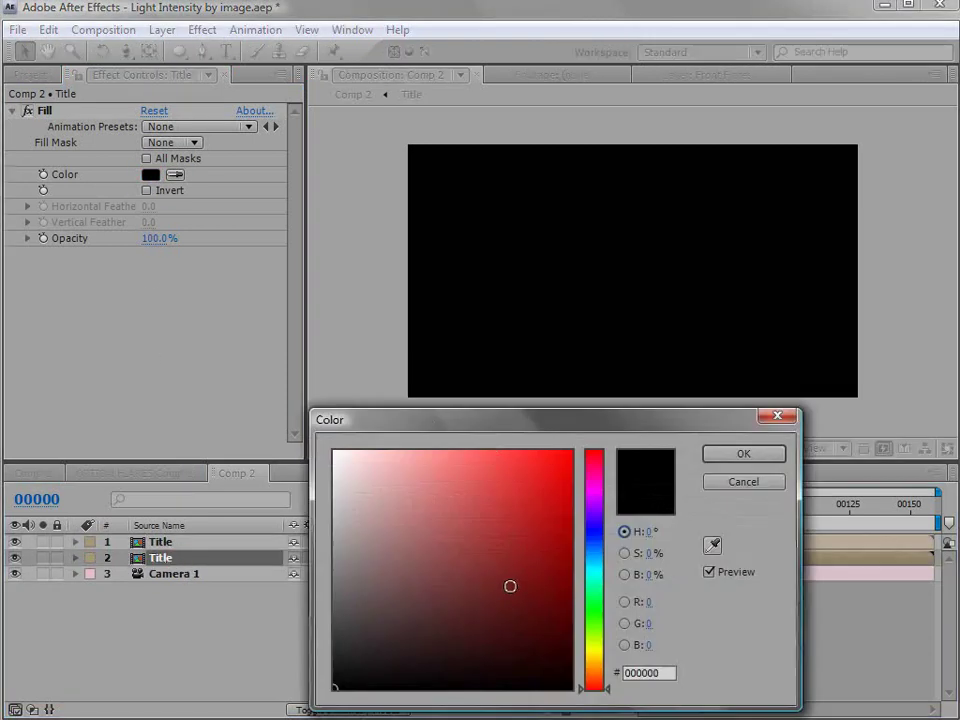
left_click_drag(590, 662, 594, 678)
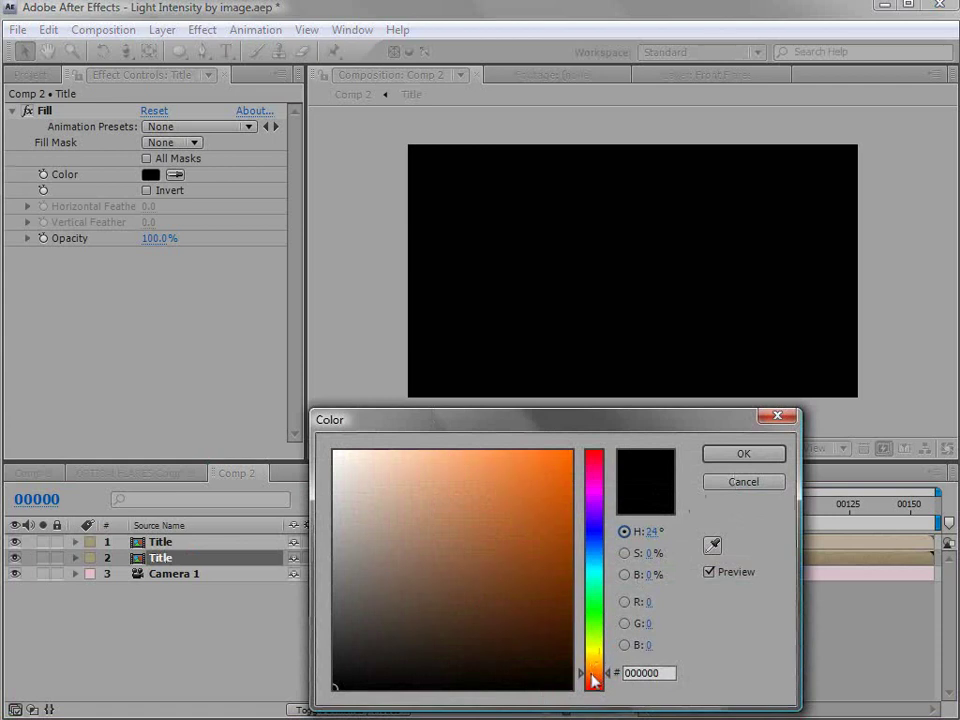
left_click(505, 463)
left_click_drag(505, 463, 514, 451)
left_click(741, 454)
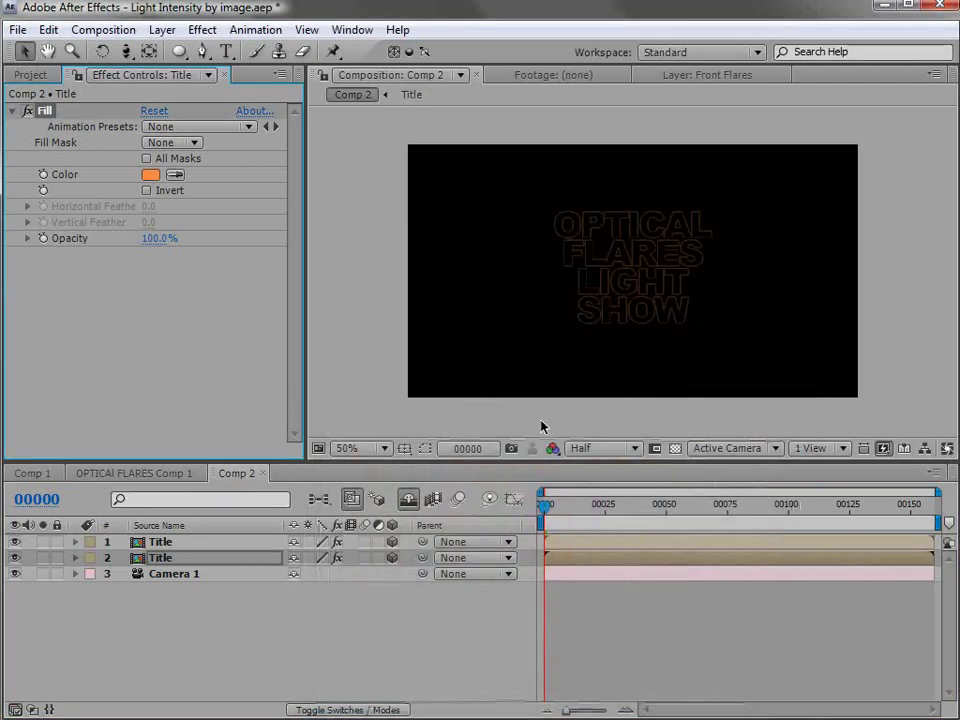
Step: Offset the orange Title layer behind the black one at a Z position of -101 and orbit the camera to an angled view
key("period")
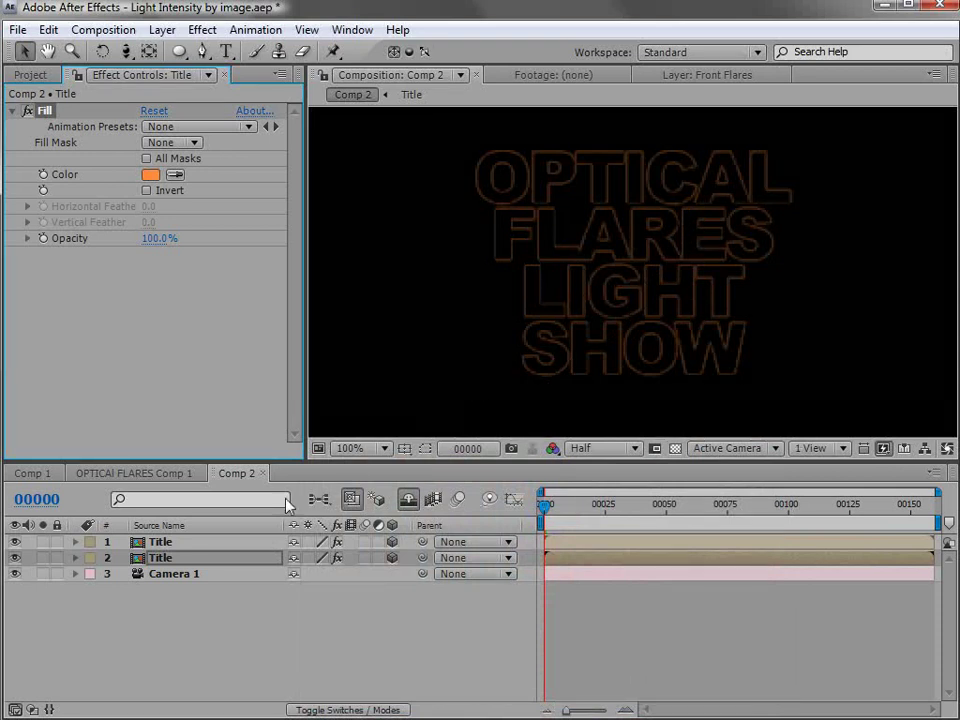
key("p")
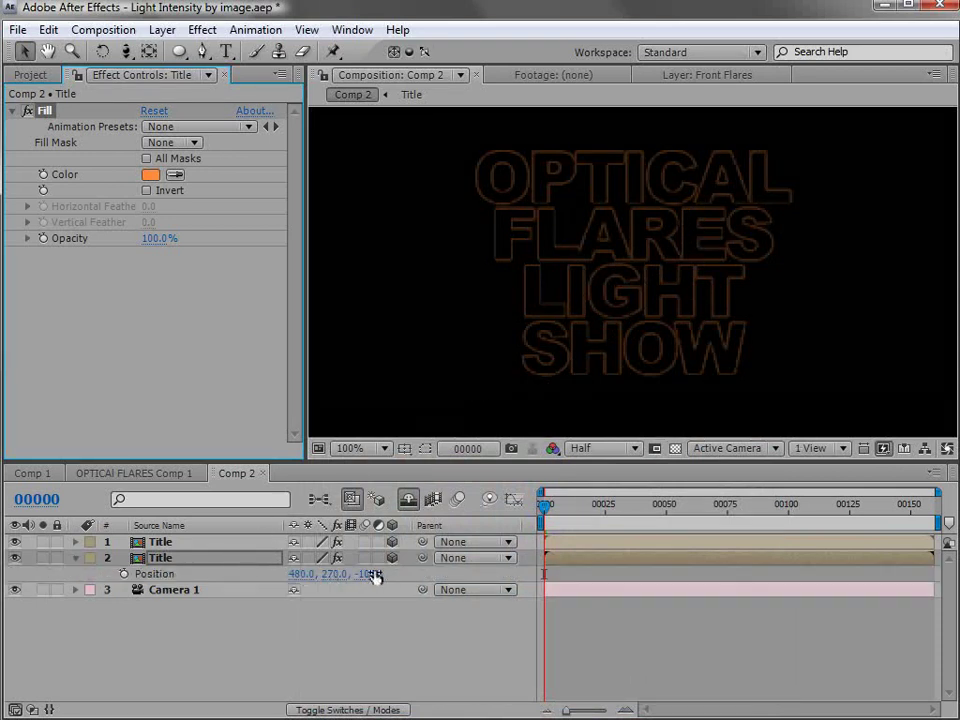
mouse_move(373, 578)
left_mouse_down()
mouse_move(366, 574)
mouse_move(384, 568)
left_mouse_up()
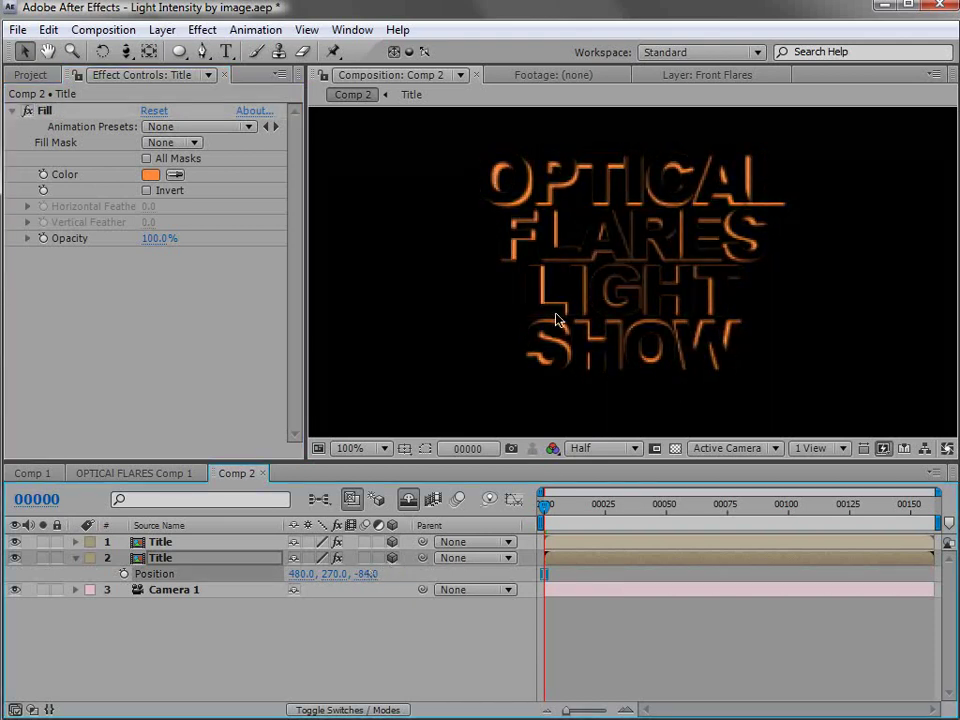
key("c")
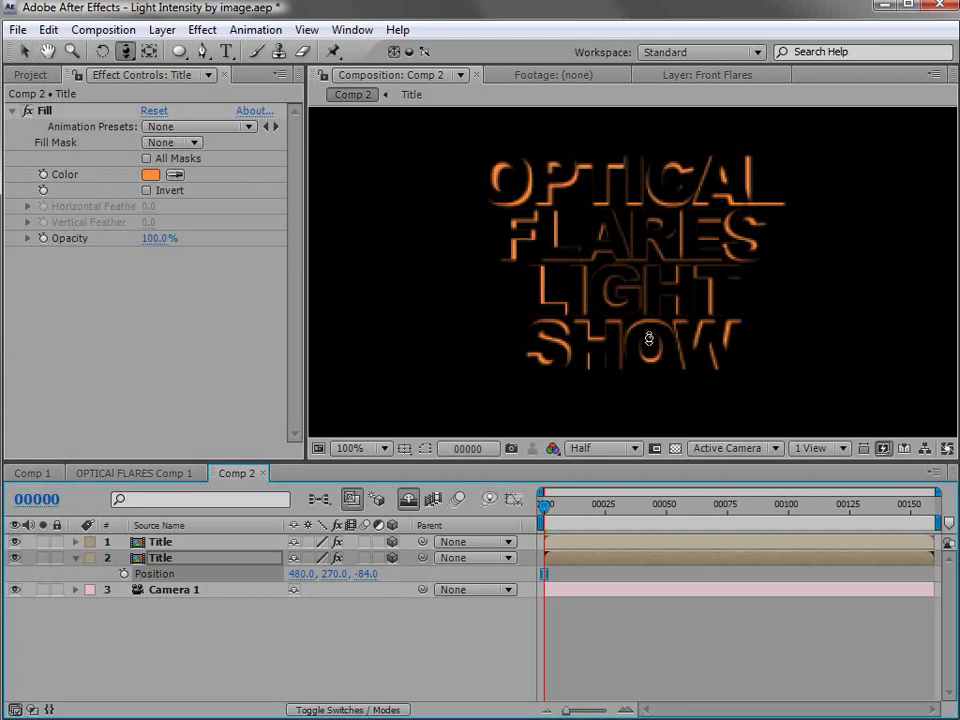
left_click_drag(671, 332, 639, 334)
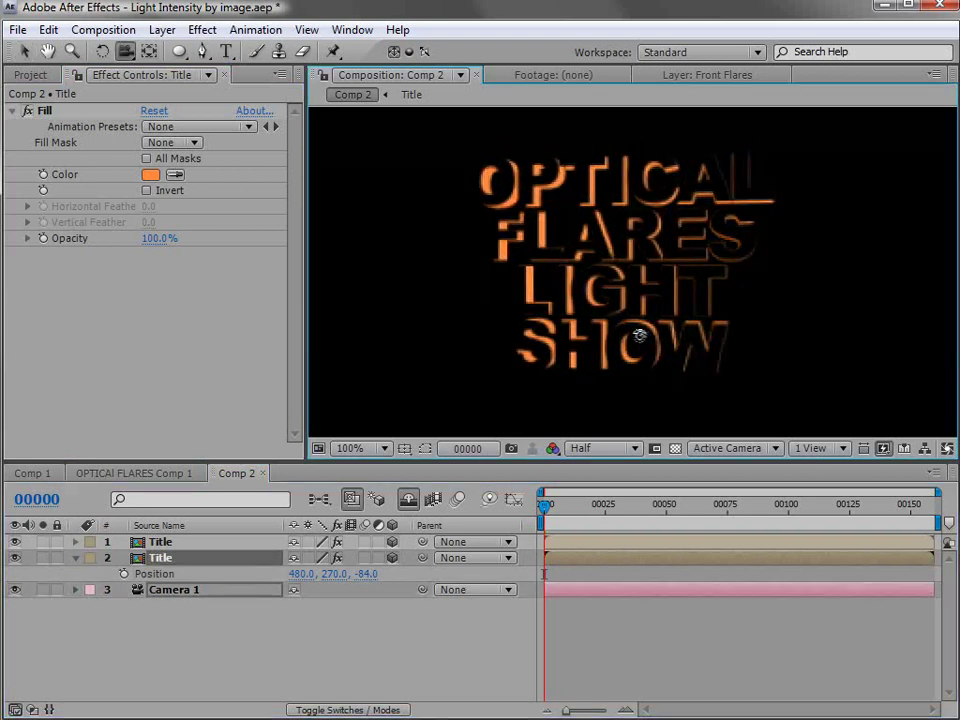
left_click_drag(369, 572, 353, 574)
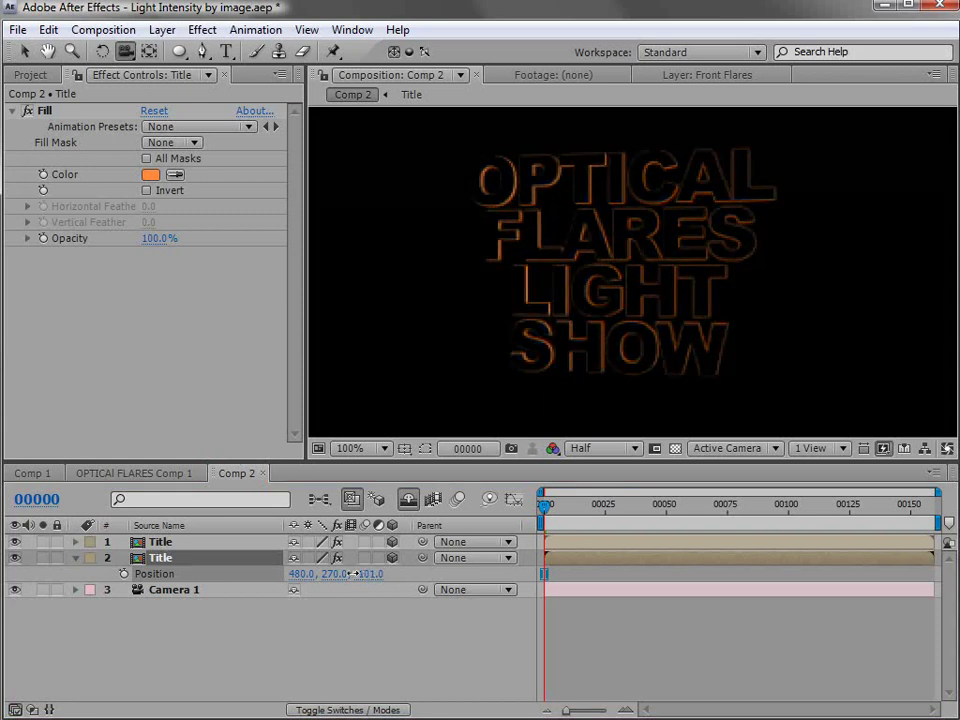
Step: Set the preview resolution to Full and nudge the orange Title layer down to a Y position of 271
left_click(604, 453)
left_click(590, 467)
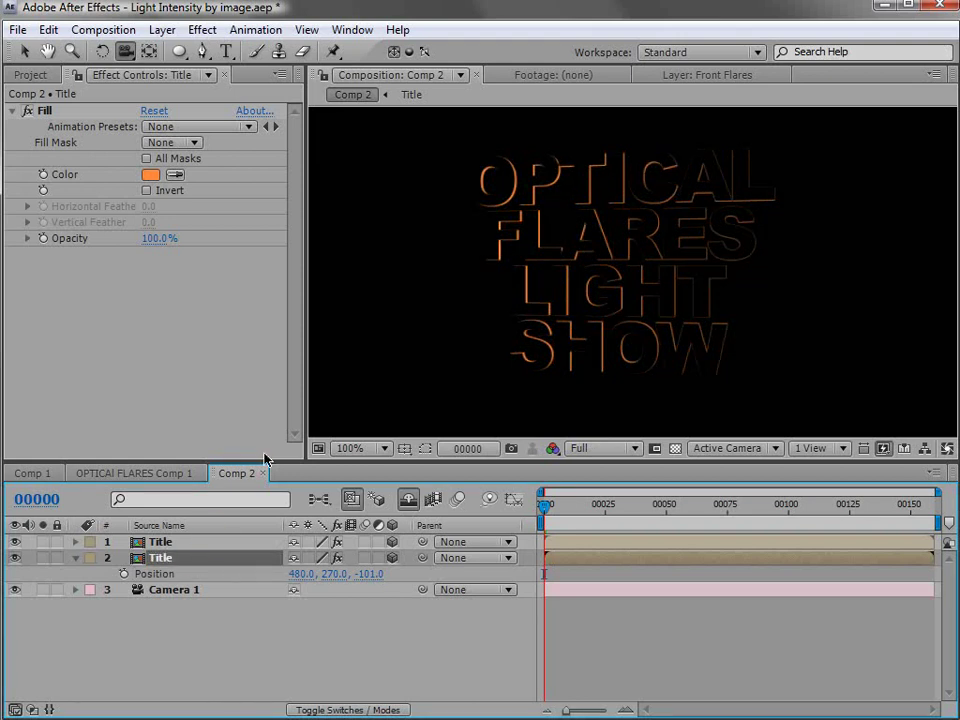
key("Down")
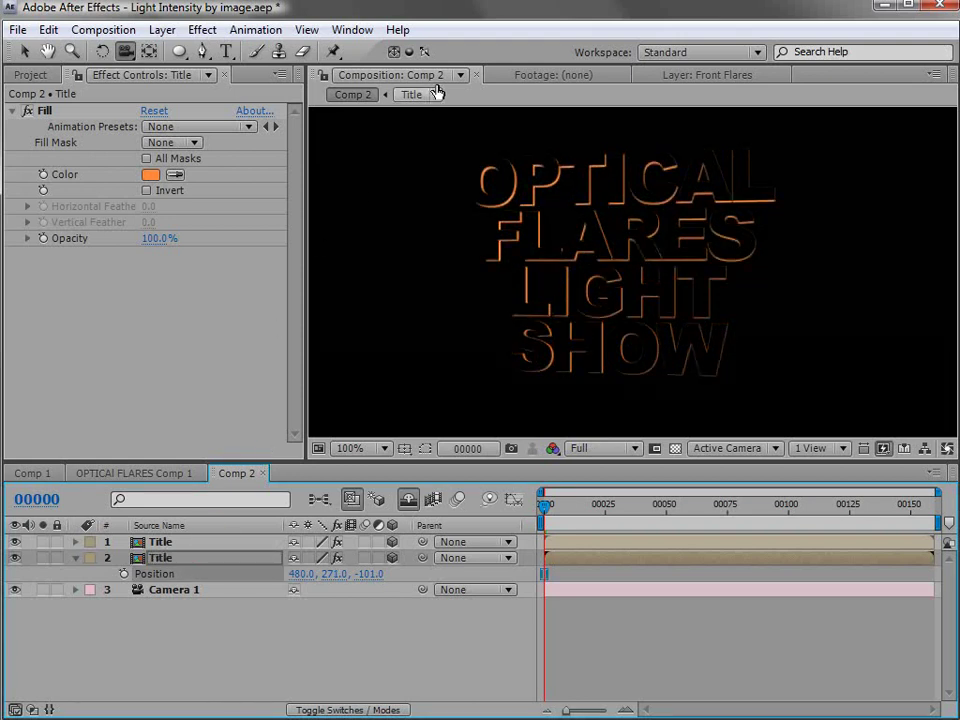
Step: Duplicate the black Title layer, place the copy below the orange one at a Z position of -95, and turn on the transparency grid
left_click(161, 543)
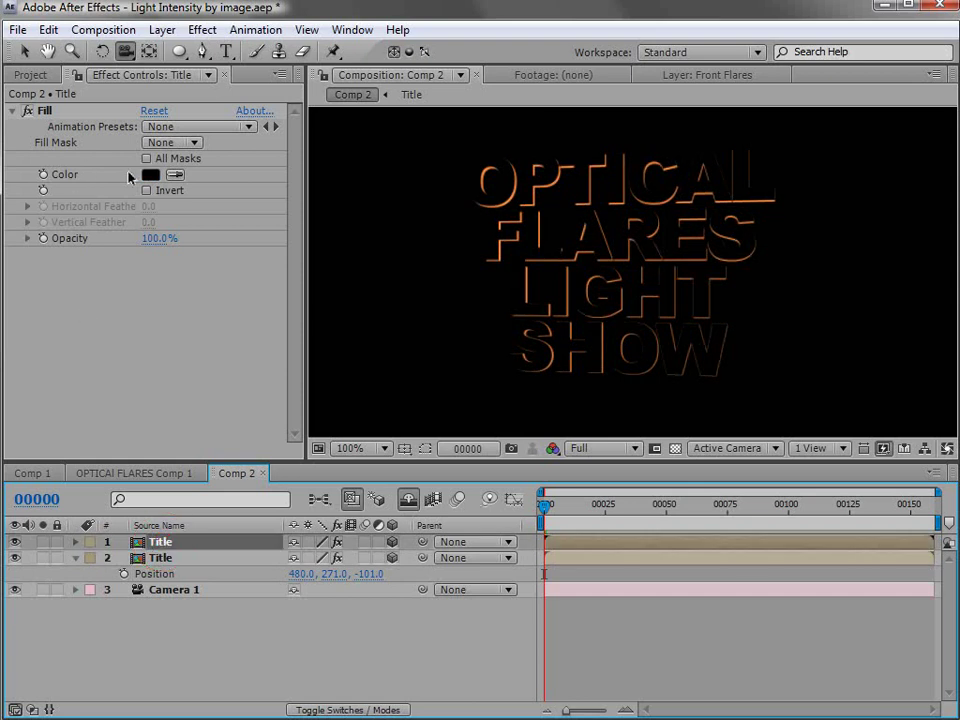
key("ctrl+d")
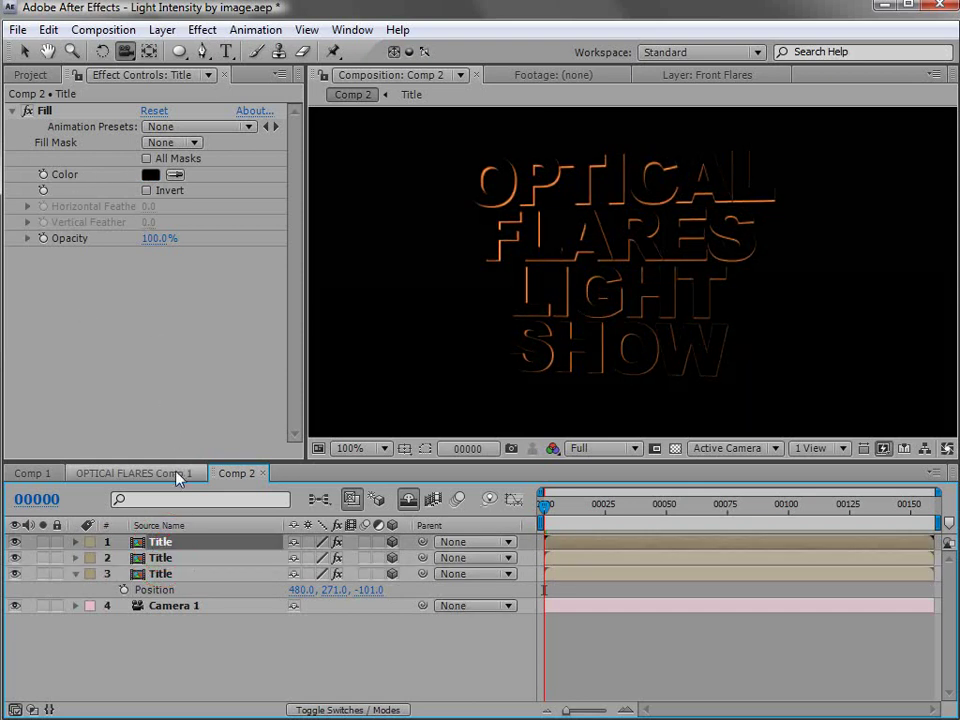
left_click_drag(159, 593, 158, 593)
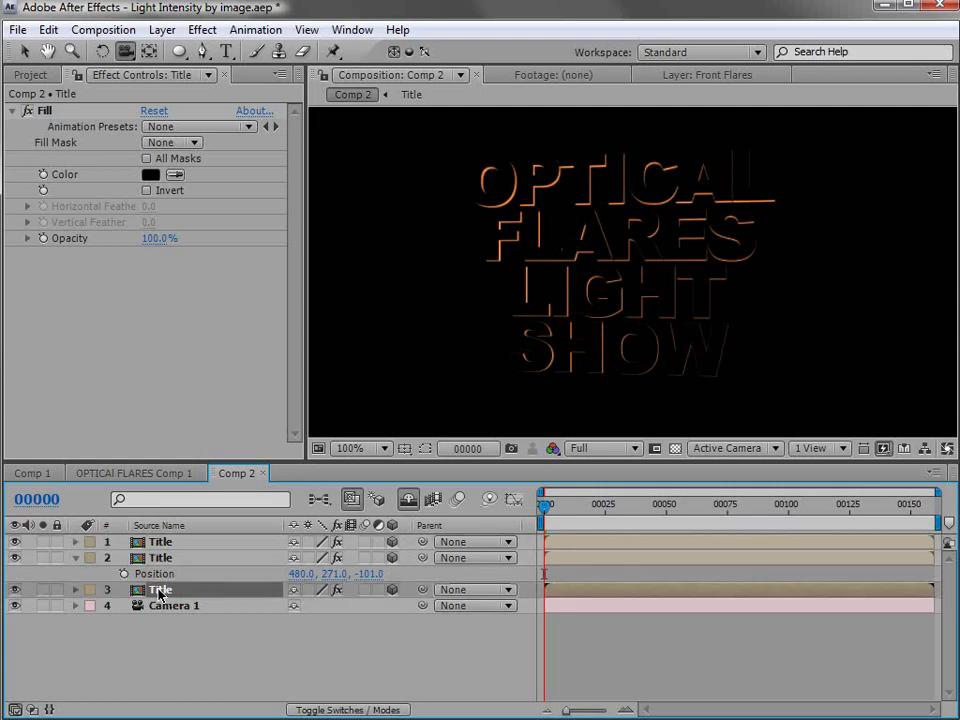
key("p")
left_click(678, 448)
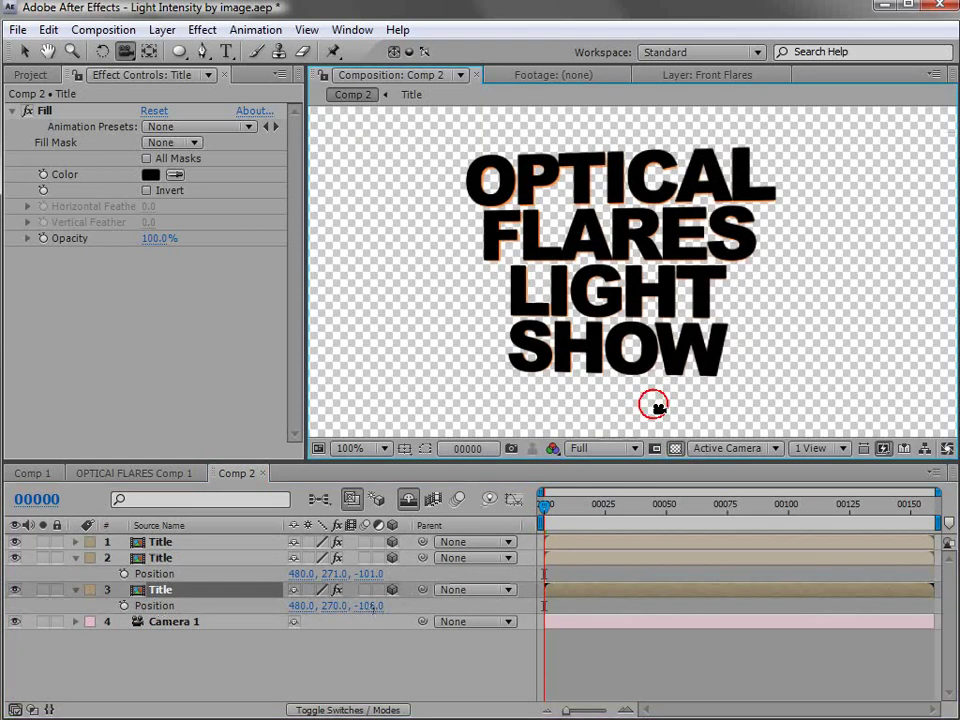
left_click_drag(366, 606, 378, 609)
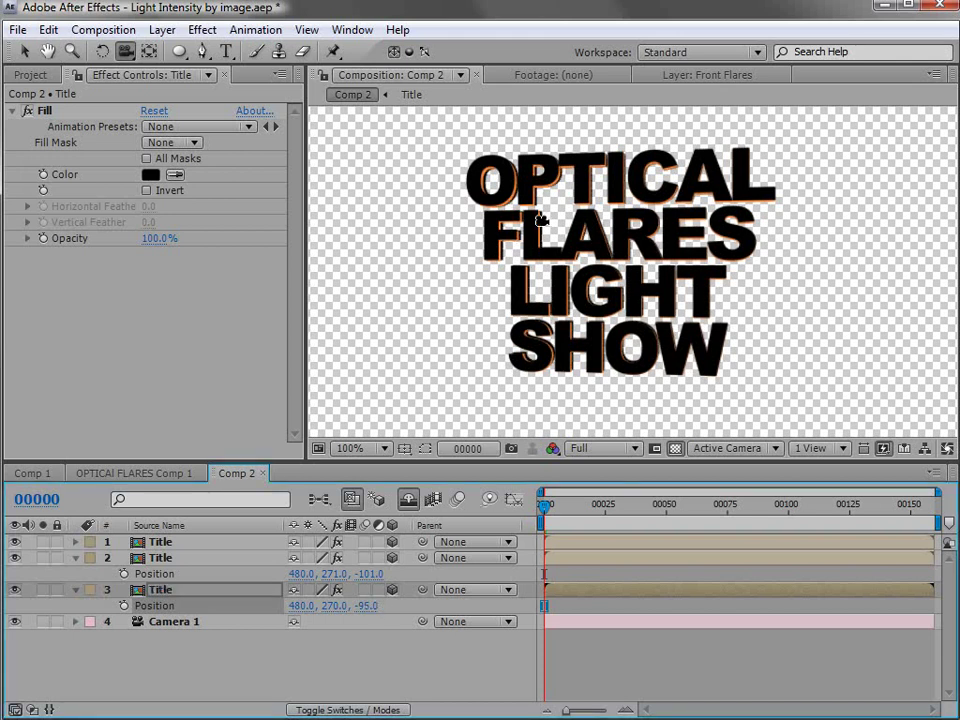
left_click(246, 658)
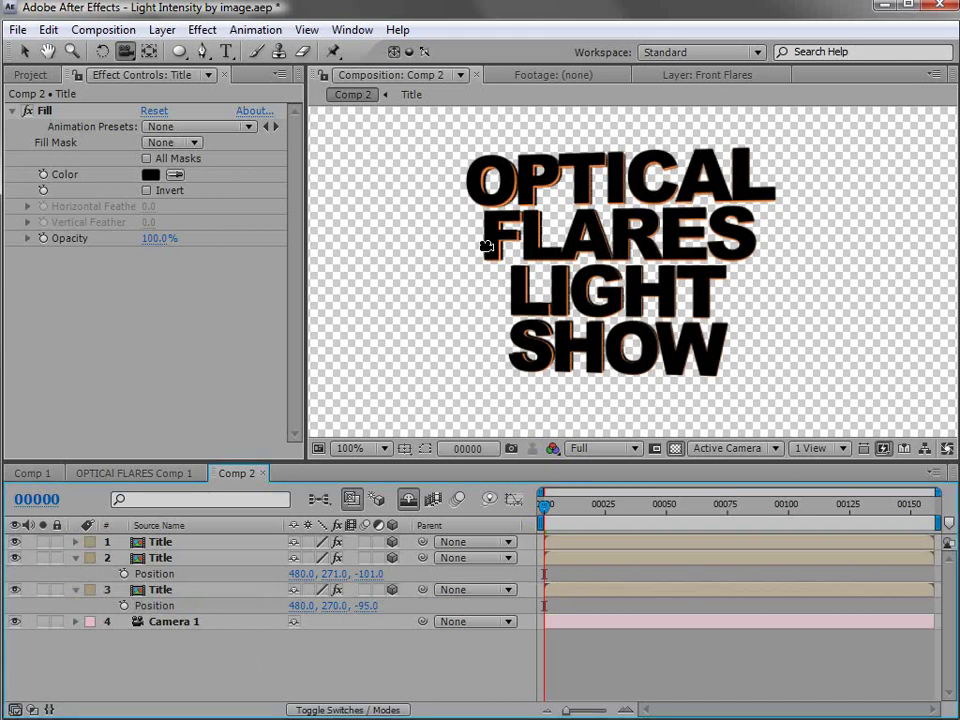
Step: Duplicate the rear black Title layer and set the lower copy's Z position to -86
left_click(168, 590)
key("ctrl+d")
left_click(177, 611)
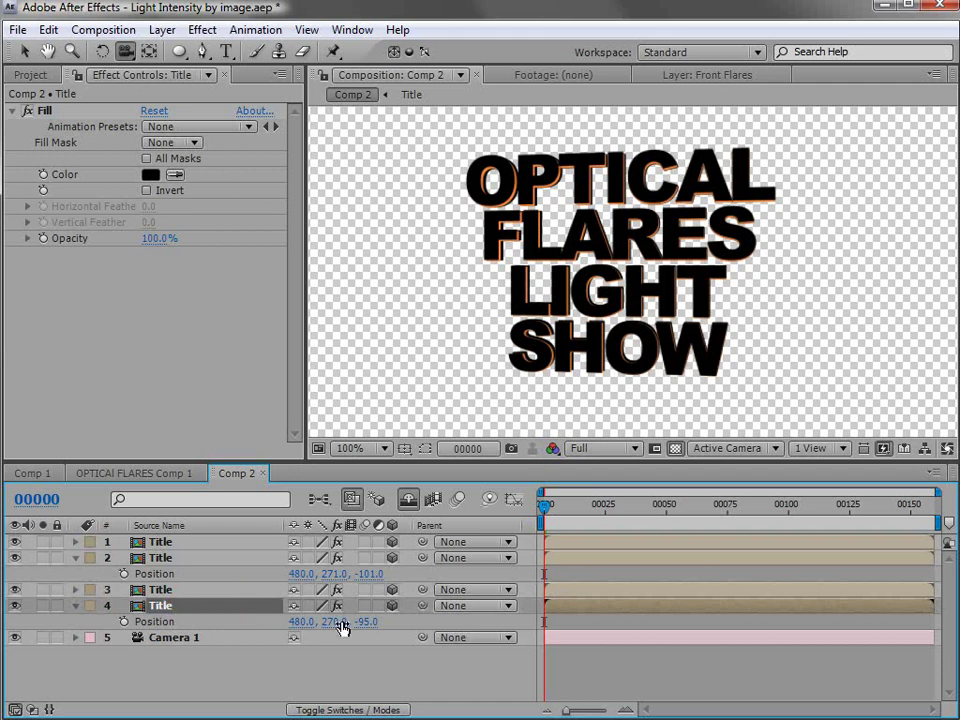
left_click_drag(364, 622, 381, 625)
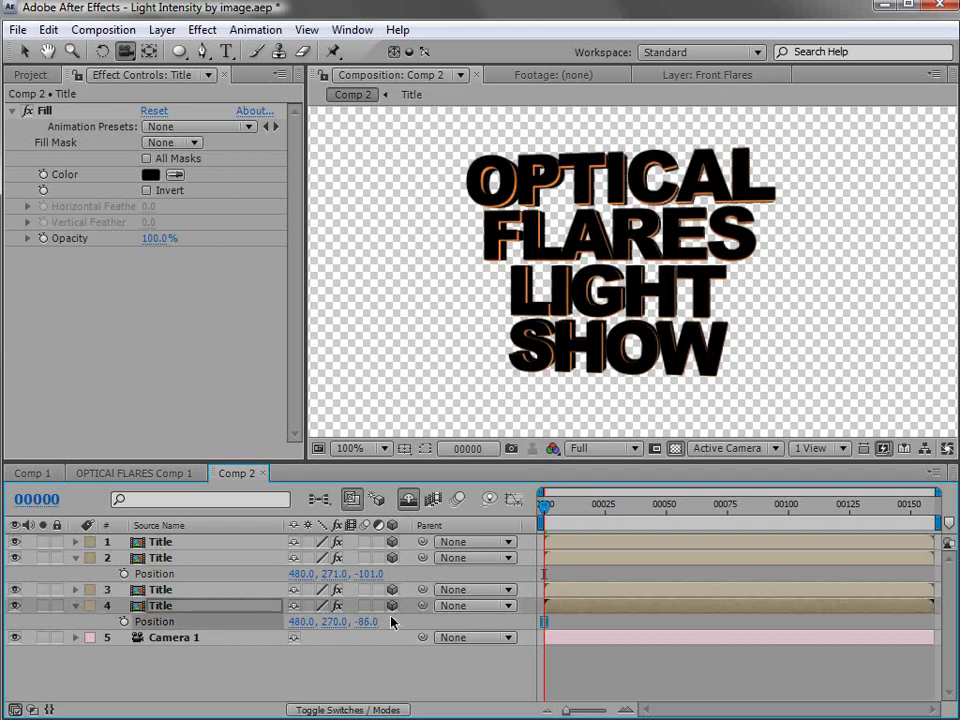
left_click(634, 675)
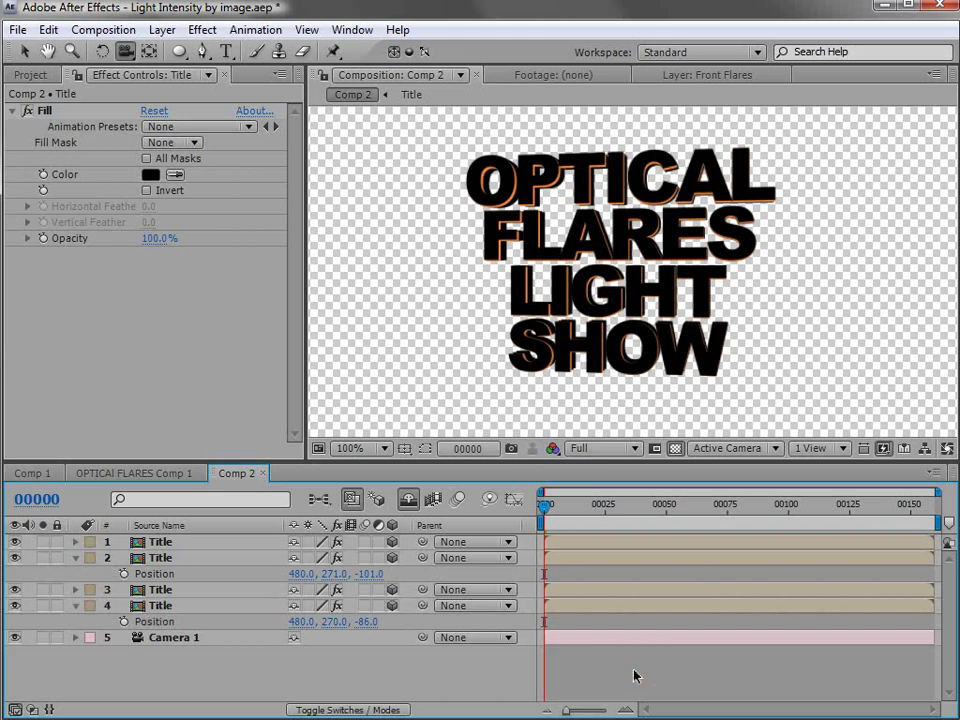
Step: Collapse the open Title layer properties and rename the topmost Title layer as Main Title
left_click(75, 557)
left_click(75, 589)
left_click(189, 546)
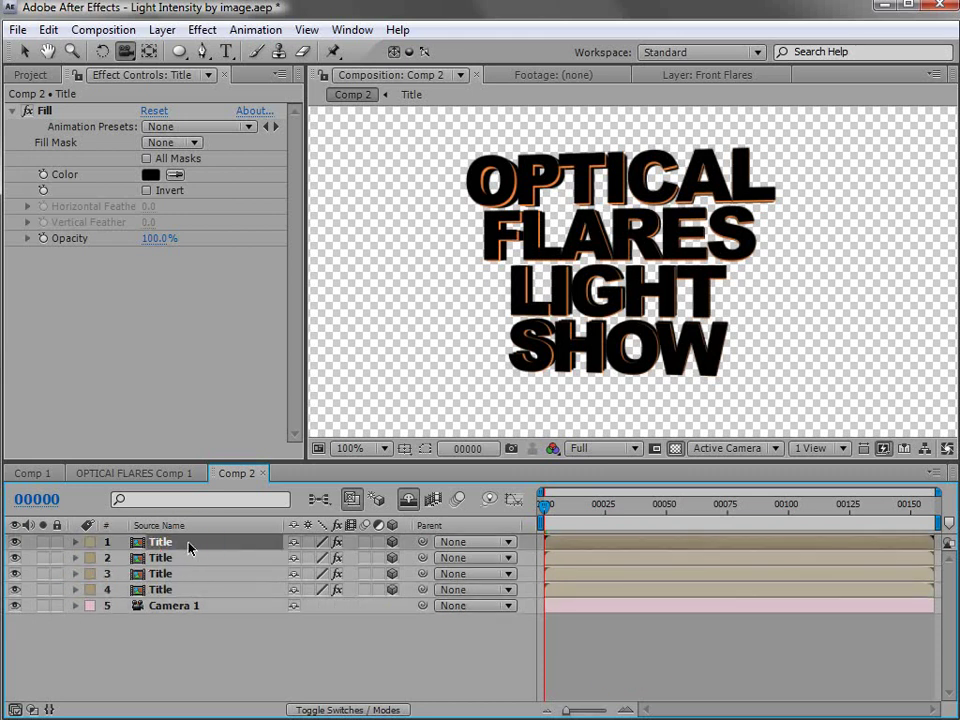
key("Return")
type("Main Title")
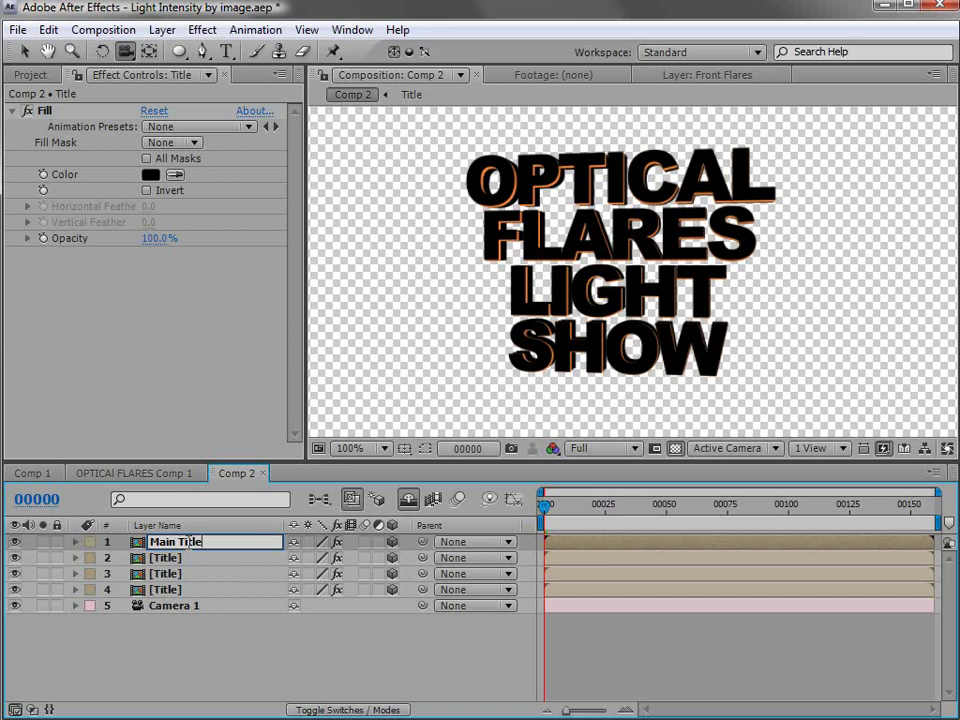
key("Return")
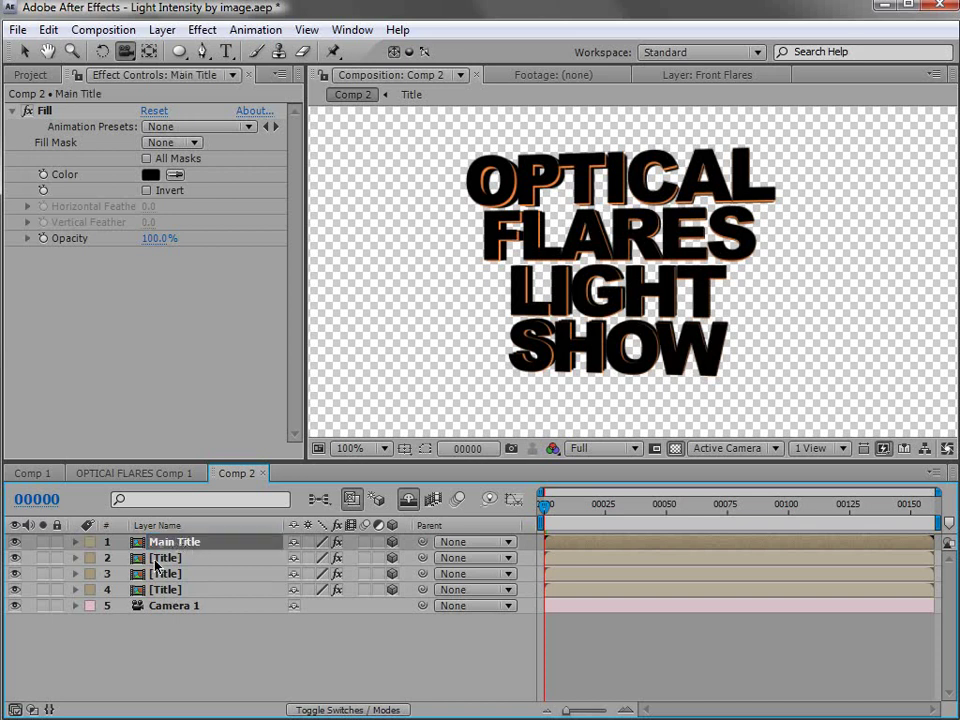
Step: Create a white 960 × 540 px solid layer named OF above the title layers
left_click_drag(545, 504, 489, 521)
left_click(162, 29)
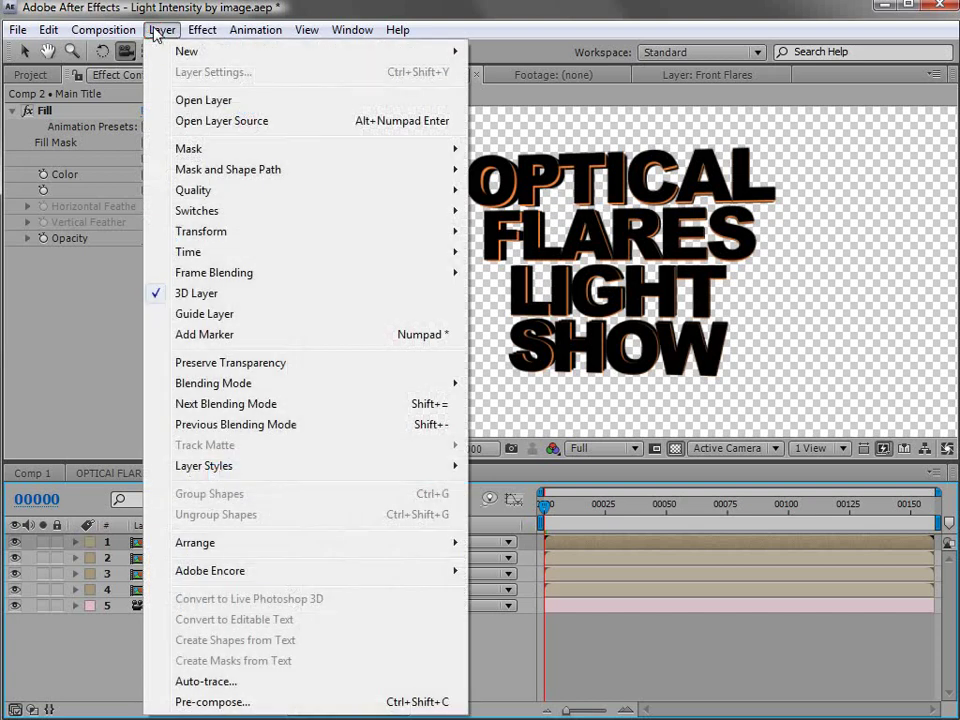
left_click(130, 53)
left_click(532, 76)
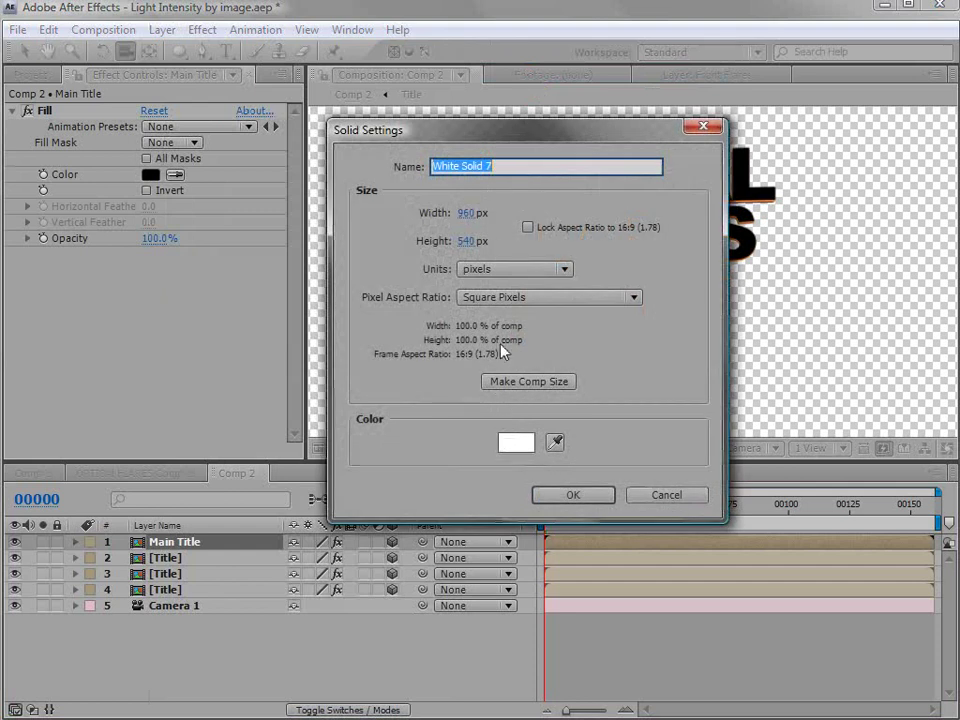
type("OF")
left_click(574, 496)
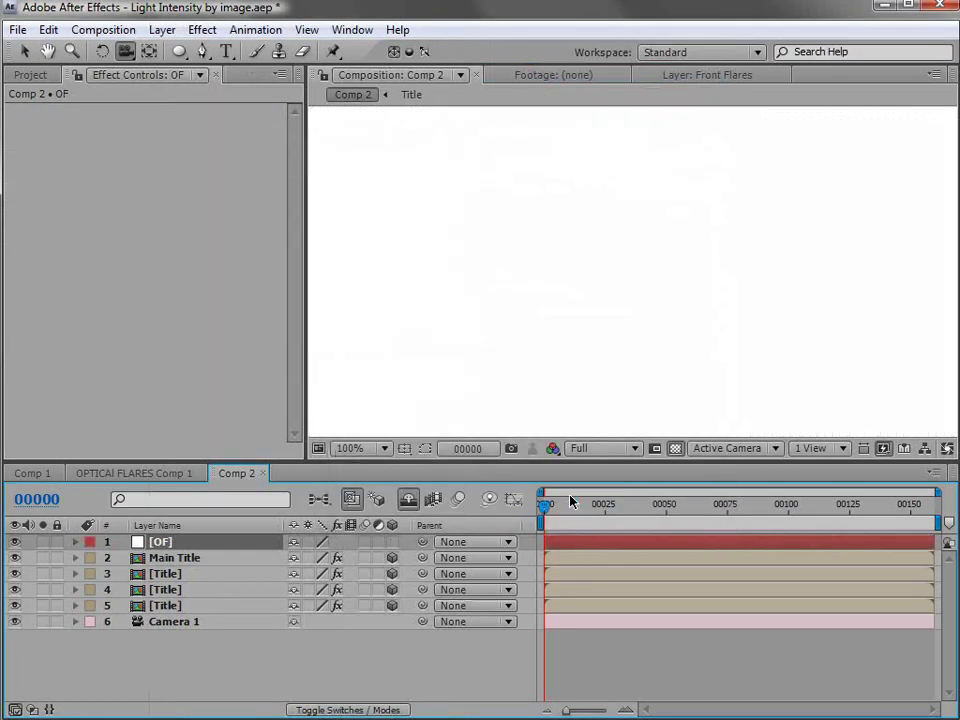
Step: Apply the Video Copilot Optical Flares effect to the OF solid, leaving its Source Type on 2D
left_click(202, 29)
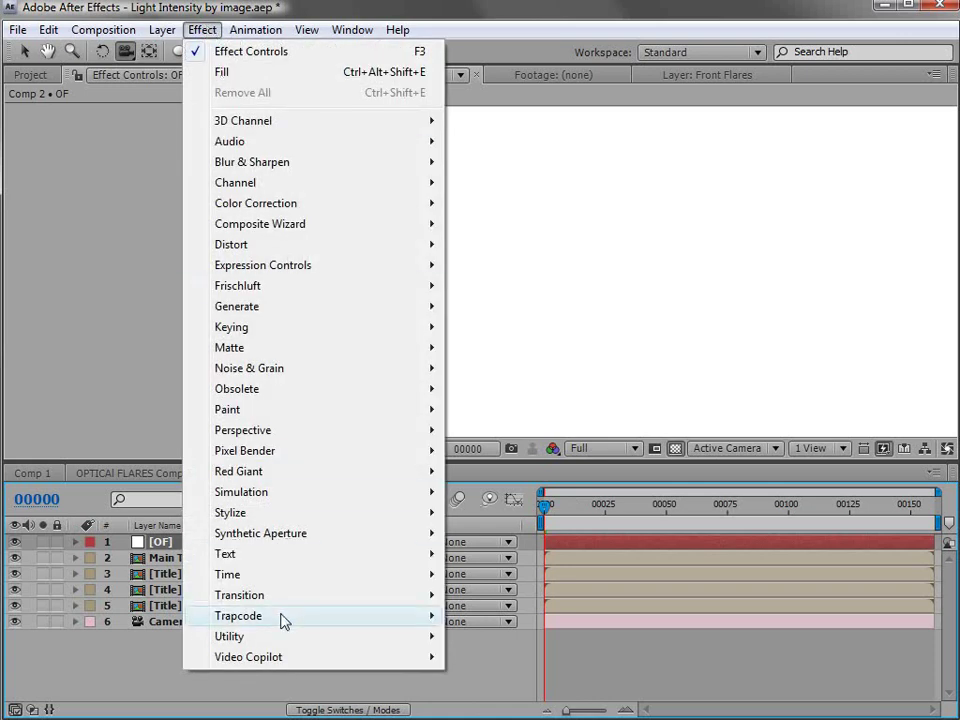
mouse_move(253, 657)
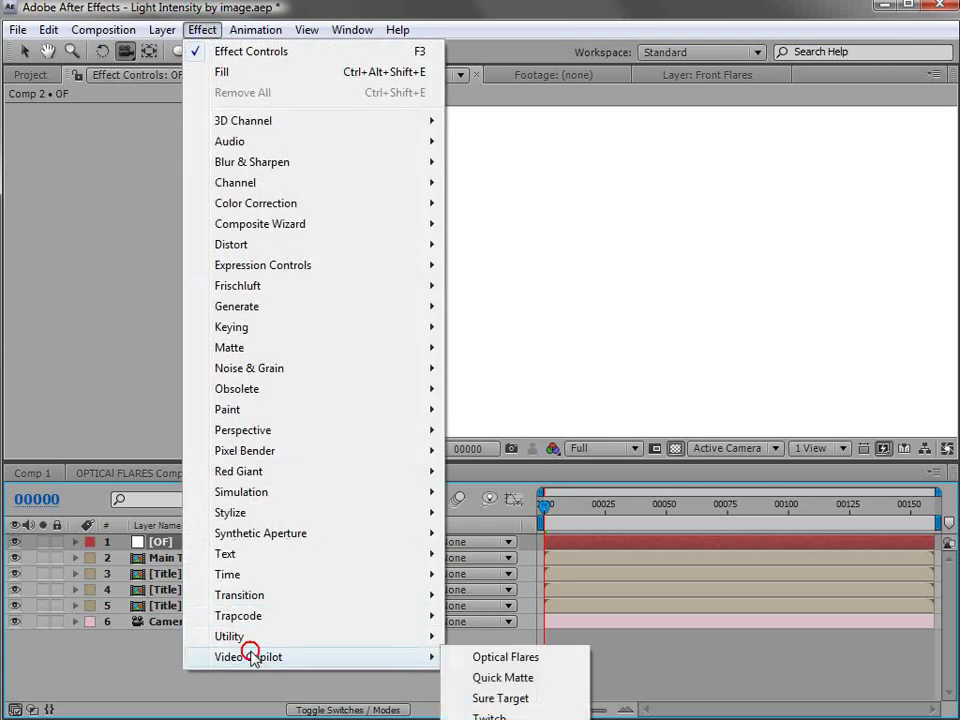
left_click(514, 660)
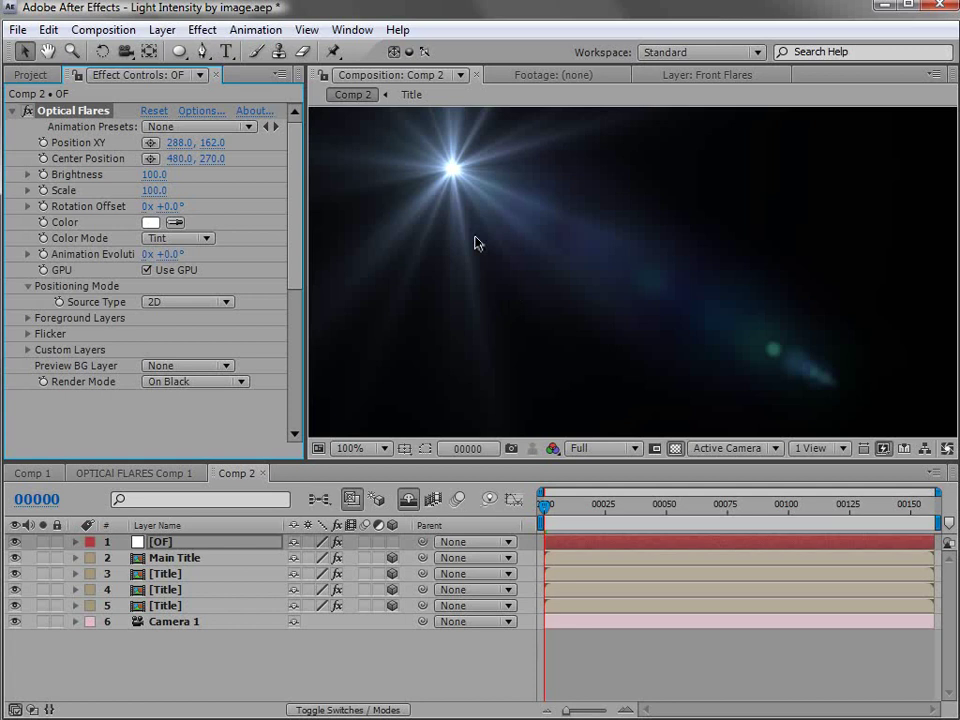
left_click(189, 302)
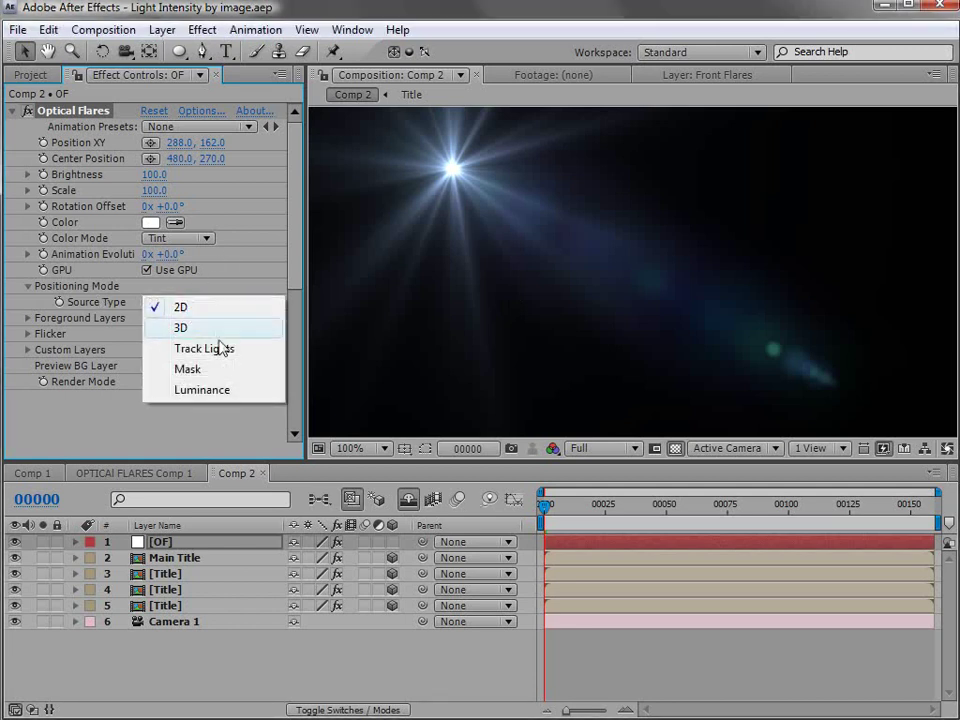
left_click(180, 309)
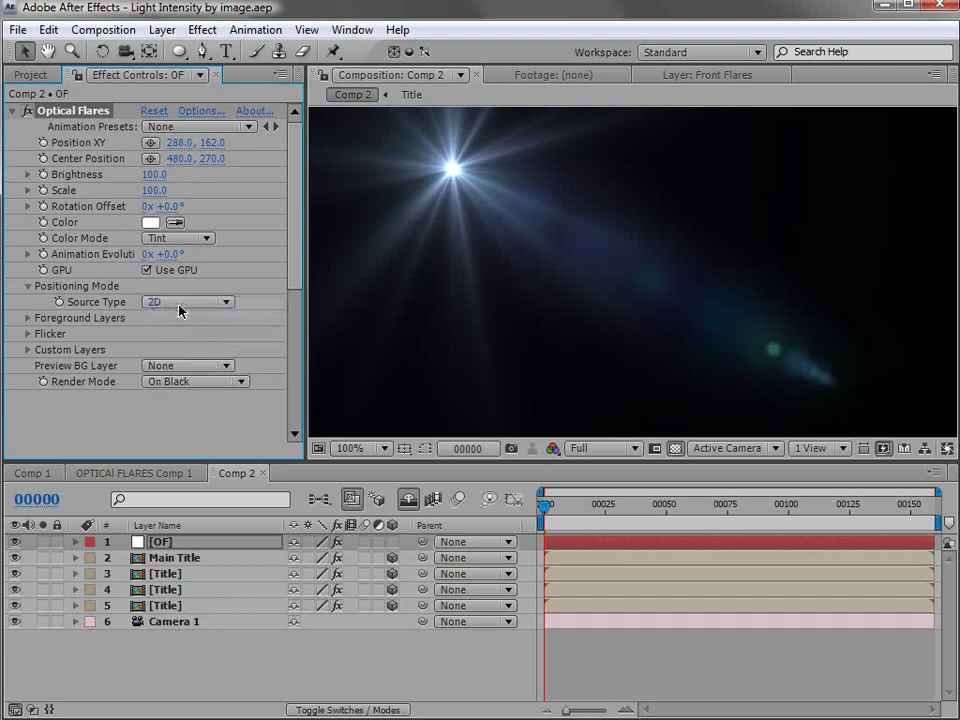
Step: Open the Optical Flares options and clear all lens objects from the default flare
left_click(198, 112)
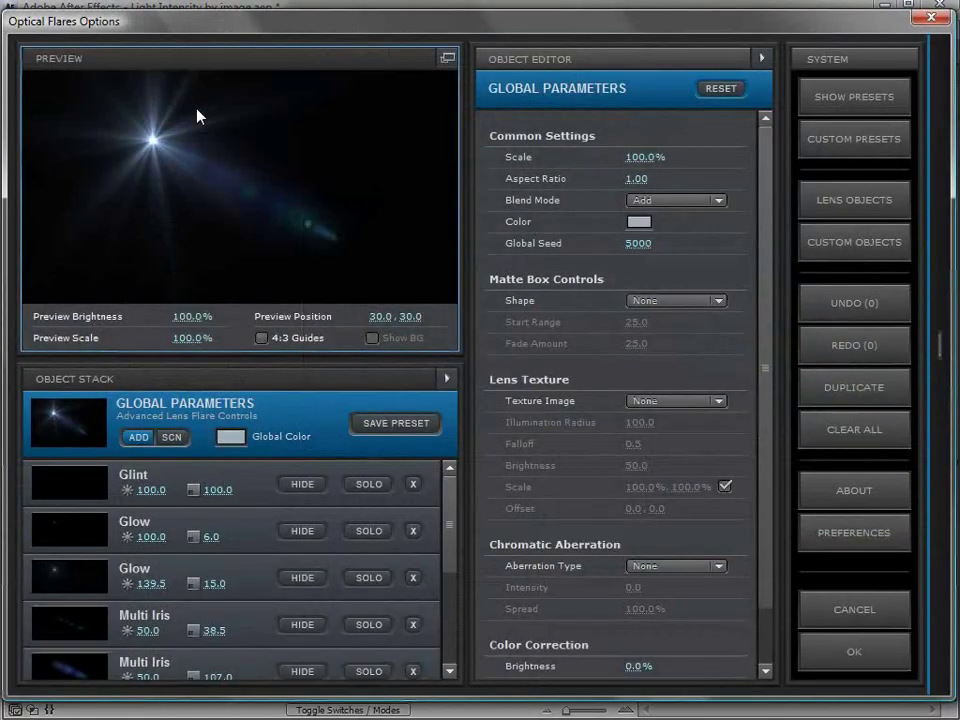
left_click(194, 161)
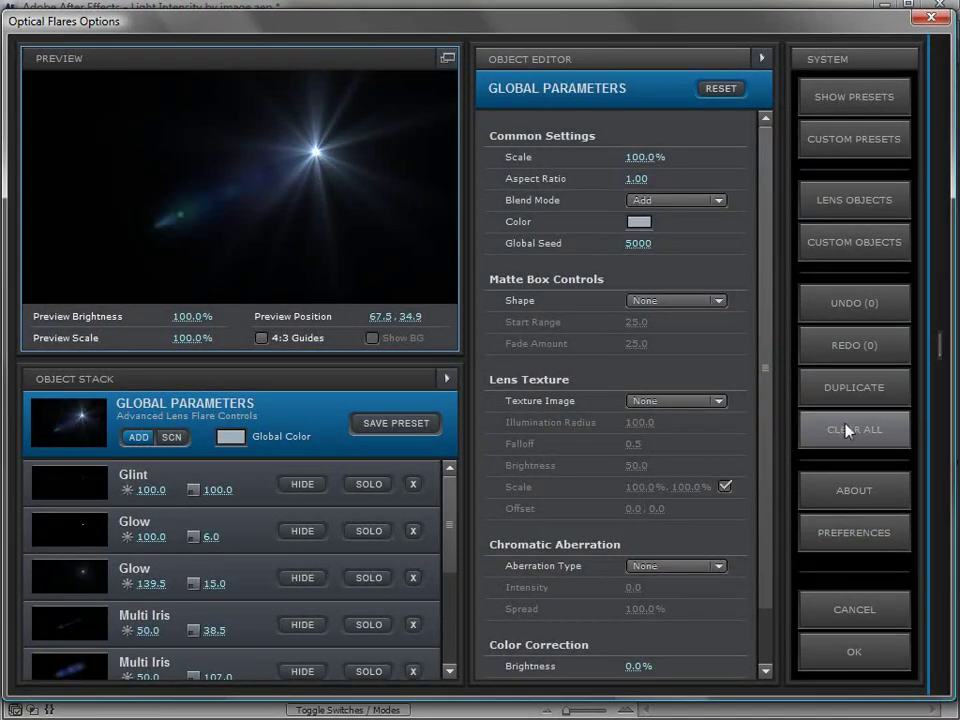
left_click(800, 430)
left_click(424, 382)
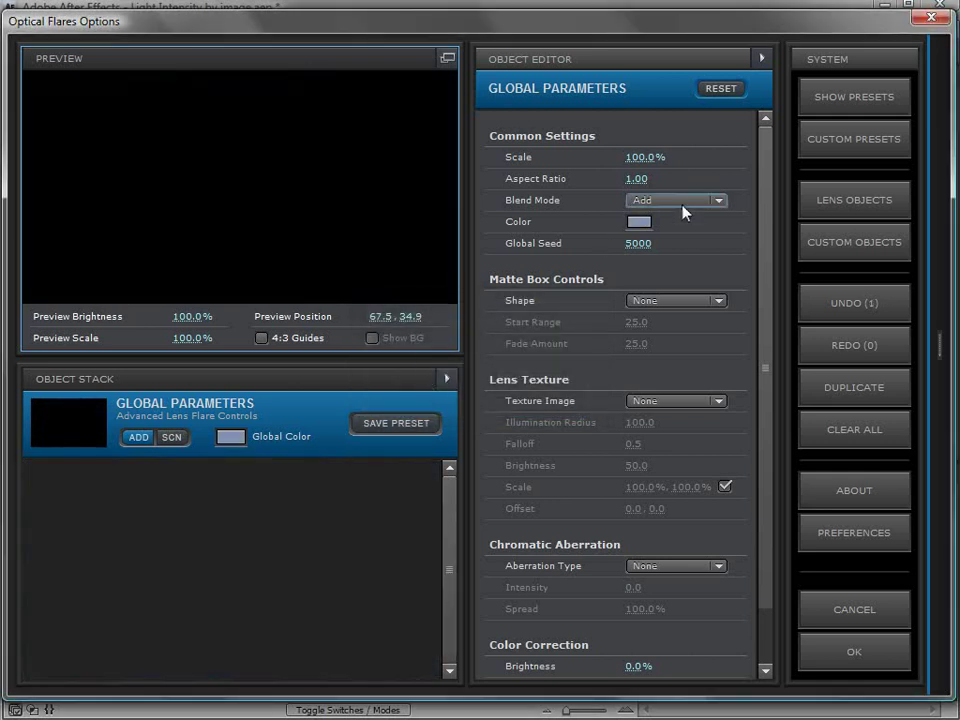
Step: Add a basic Glow lens object, check it at another preview position, and accept the flare options
left_click(903, 205)
left_click(841, 201)
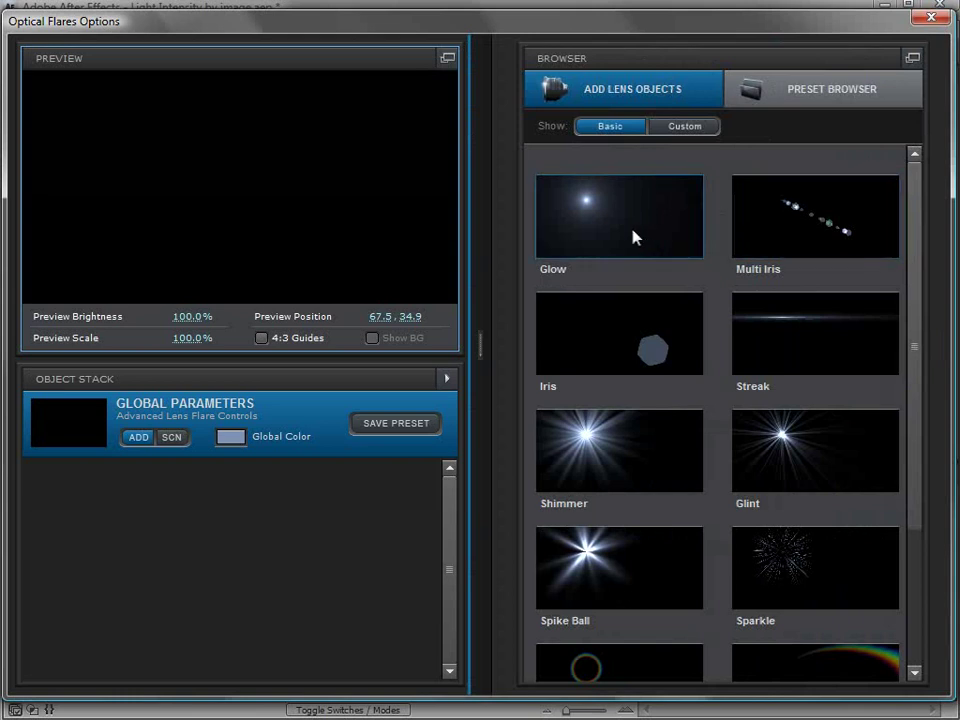
left_click(592, 226)
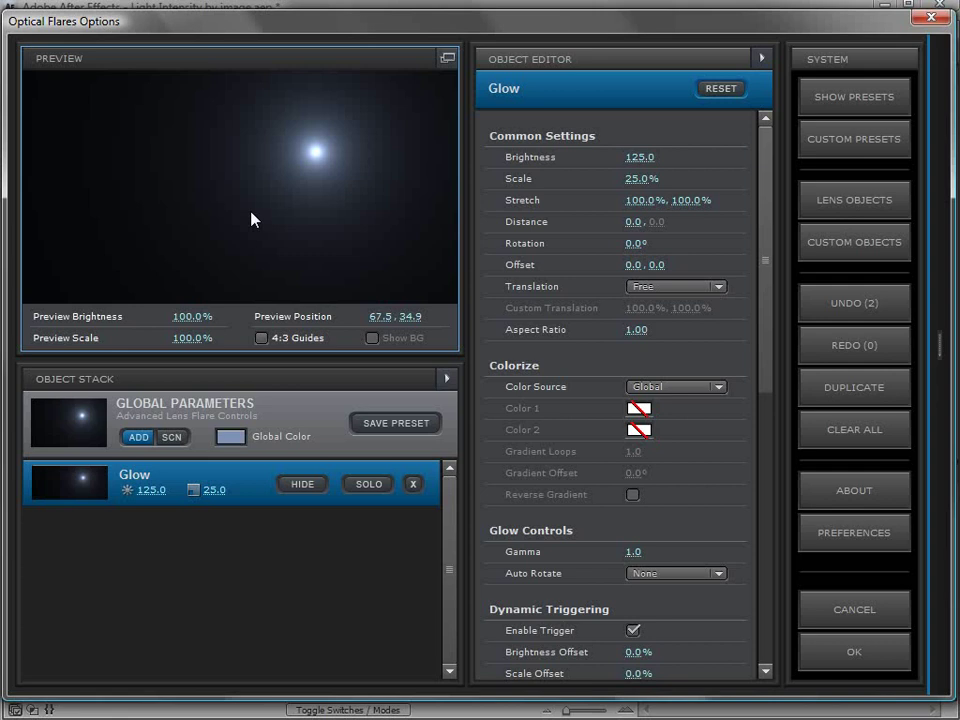
left_click_drag(252, 219, 195, 134)
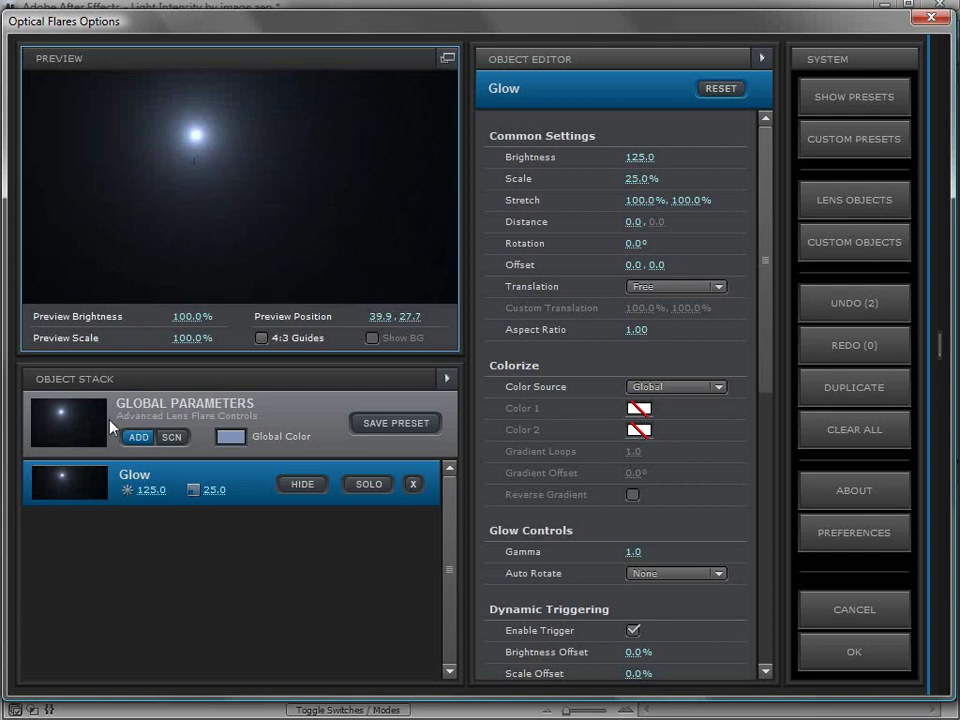
left_click(842, 656)
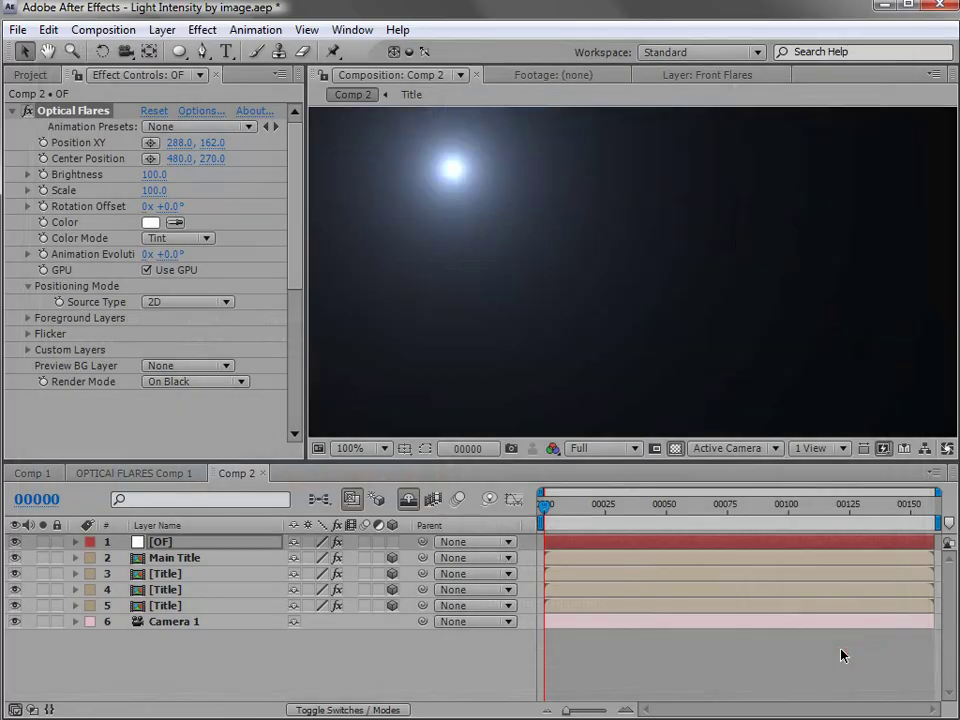
Step: Set the Optical Flares Source Type on the OF layer to Track Lights, with the whole composition in view
left_click(188, 302)
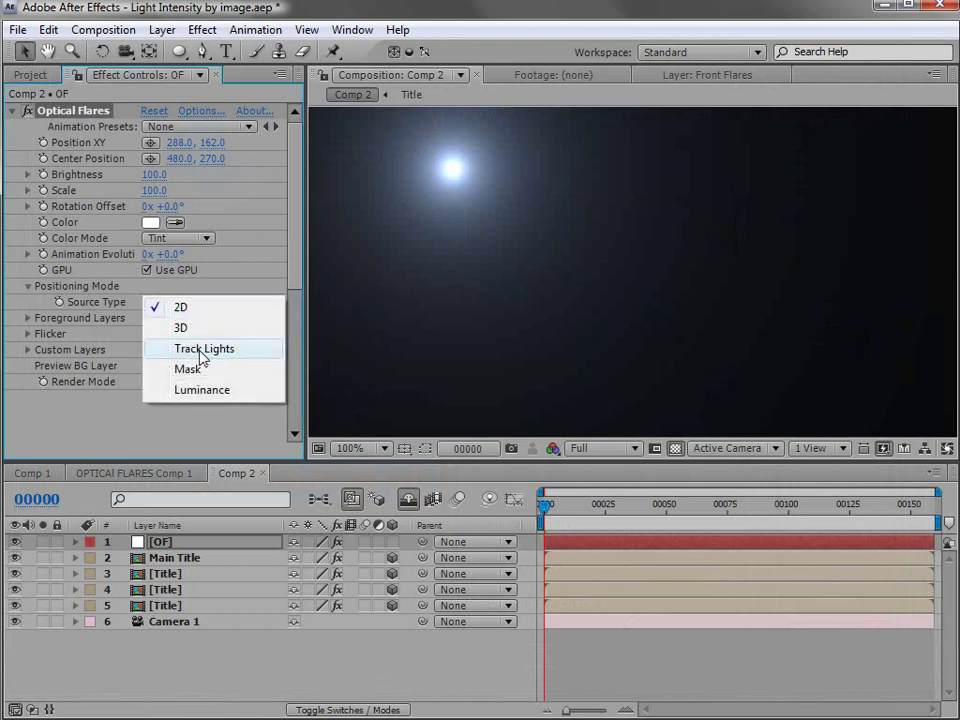
left_click(210, 350)
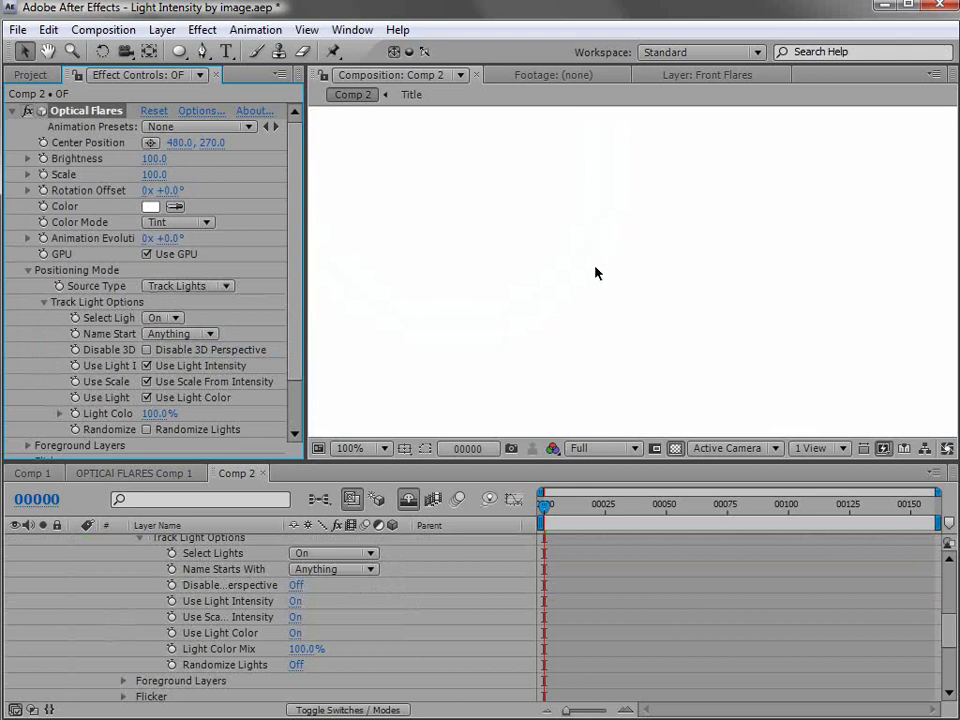
key("comma")
key("comma")
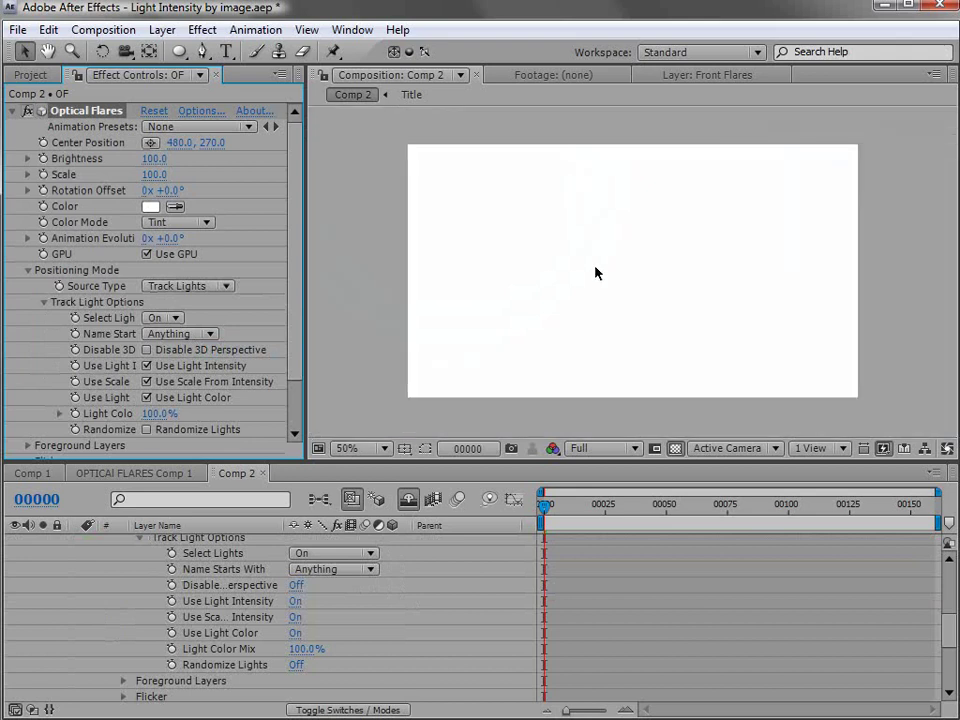
Step: Set the flare's Scale to 10 and its Brightness to 90, trying 50 and 80 first
left_click_drag(155, 177, 150, 176)
left_click(153, 158)
type("50")
key("Return")
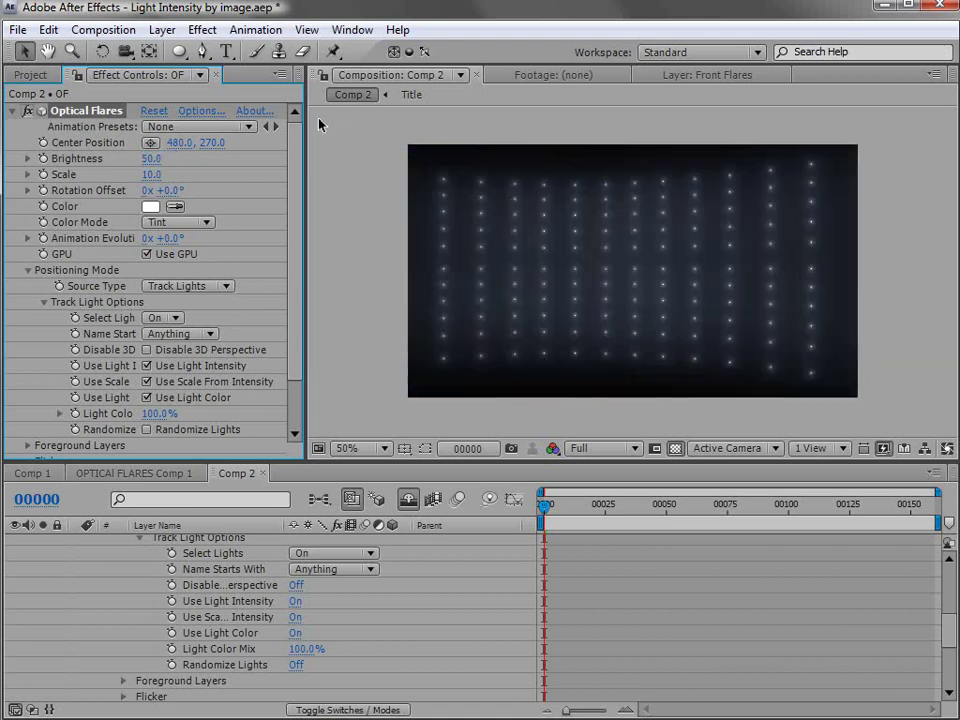
left_click(150, 159)
type("80")
key("Return")
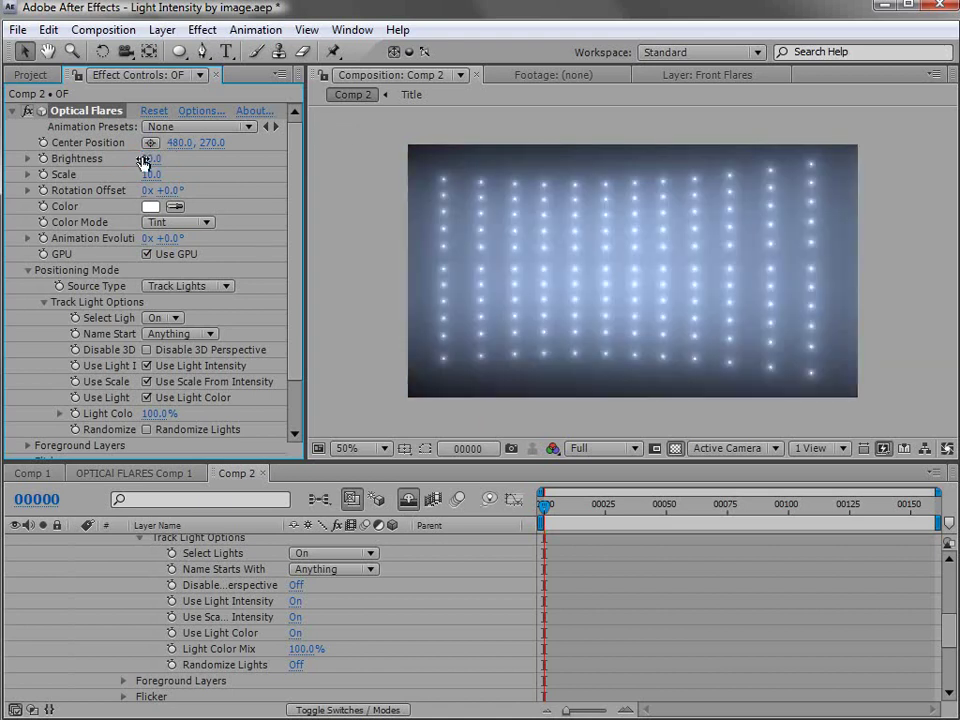
left_click(150, 159)
type("90")
key("Return")
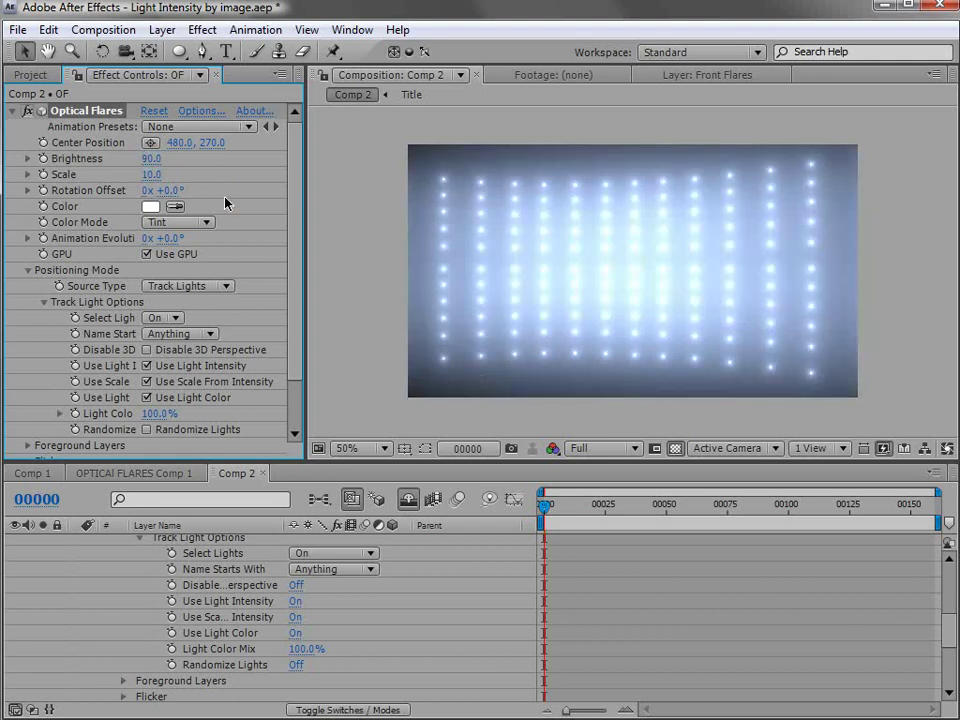
Step: Collapse the expanded properties of the OF layer in the timeline
left_click(649, 598)
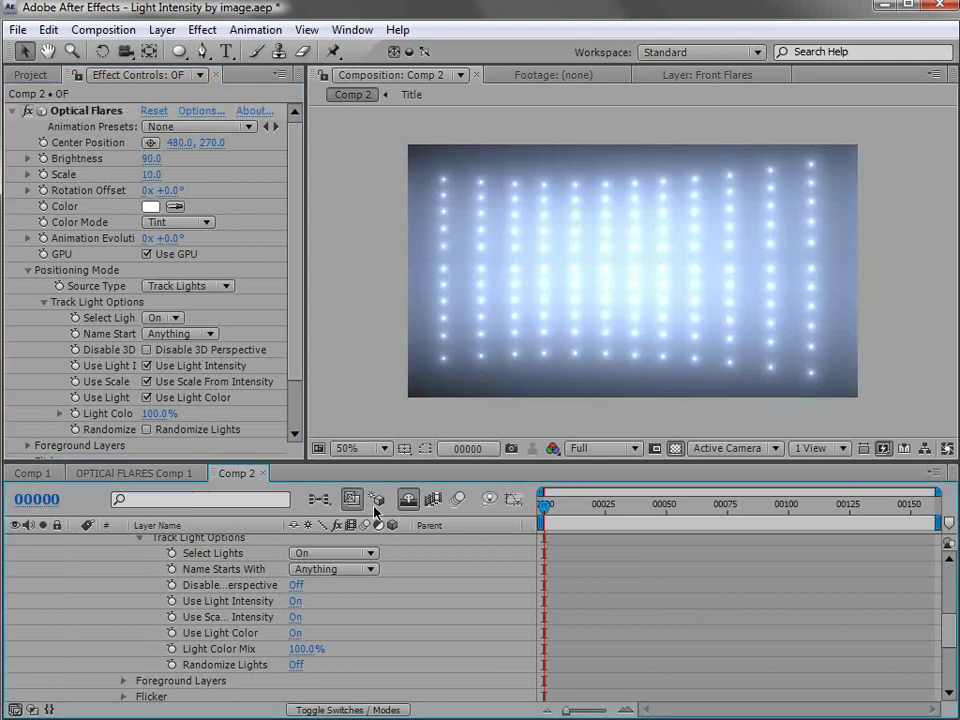
scroll(90, 590, "up", 5)
left_click(75, 543)
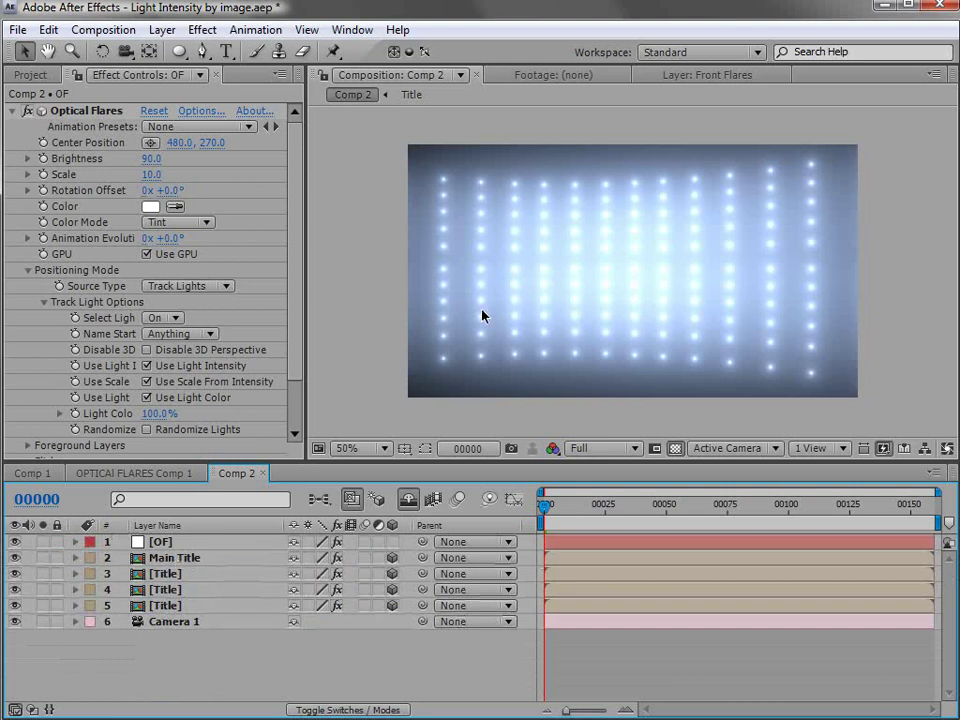
Step: Change the flare's Global Color to the warm orange tone E0BD91 and set the effect's Brightness to 70
left_click(198, 111)
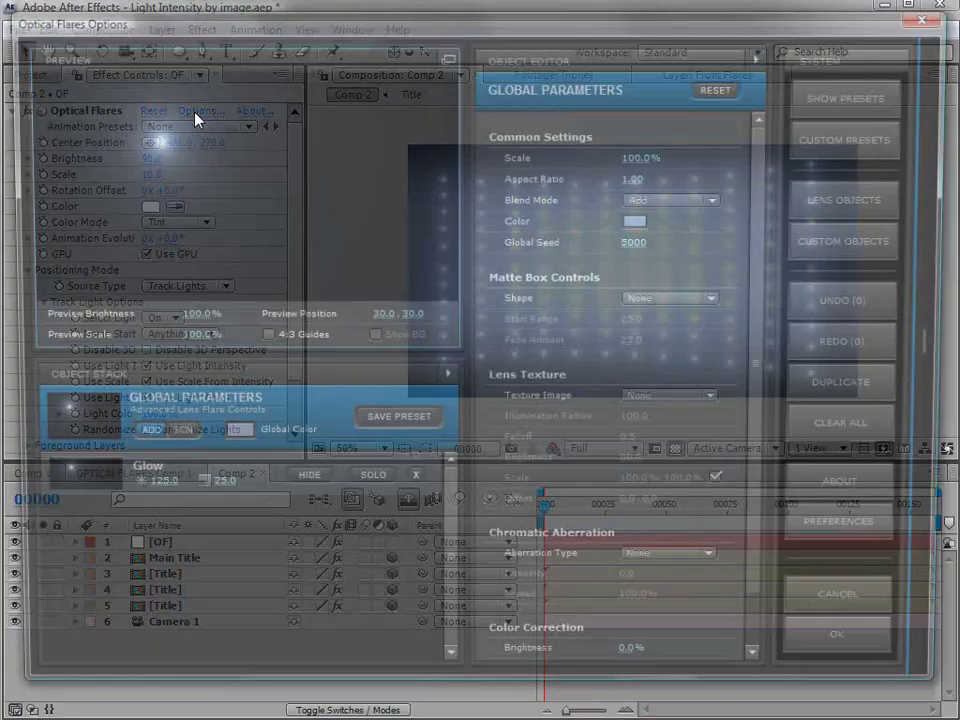
left_click(230, 446)
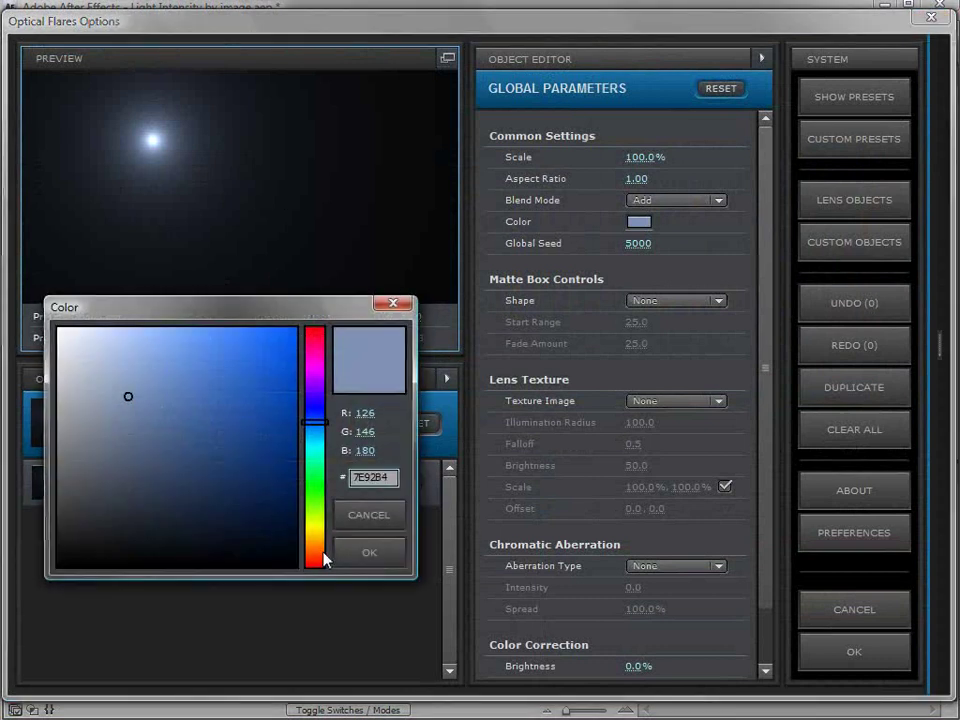
left_click(312, 545)
left_click(137, 358)
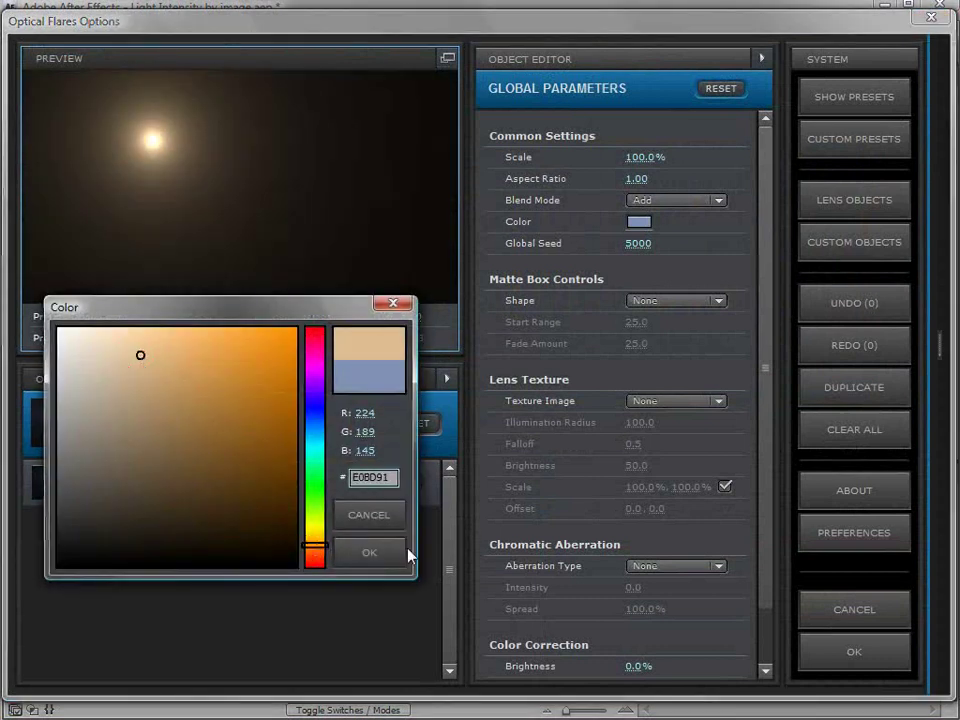
left_click(369, 552)
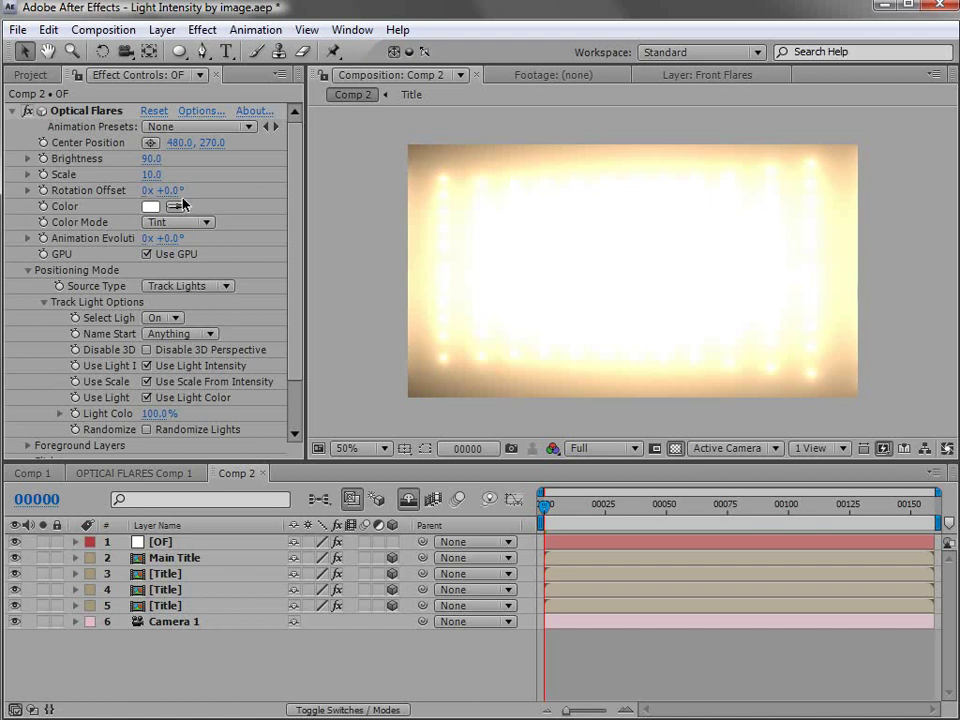
left_click(148, 158)
left_click_drag(148, 158, 150, 158)
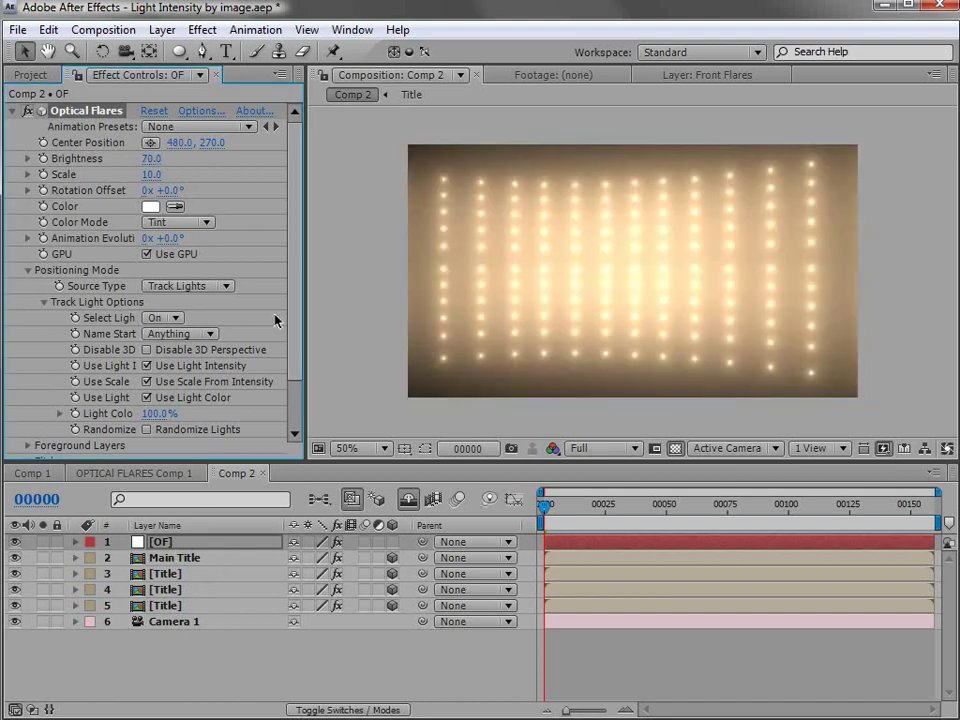
Step: Try the On Transparent render mode, compare it with the OF layer hidden, and return to On Black
scroll(296, 380, "down", 3)
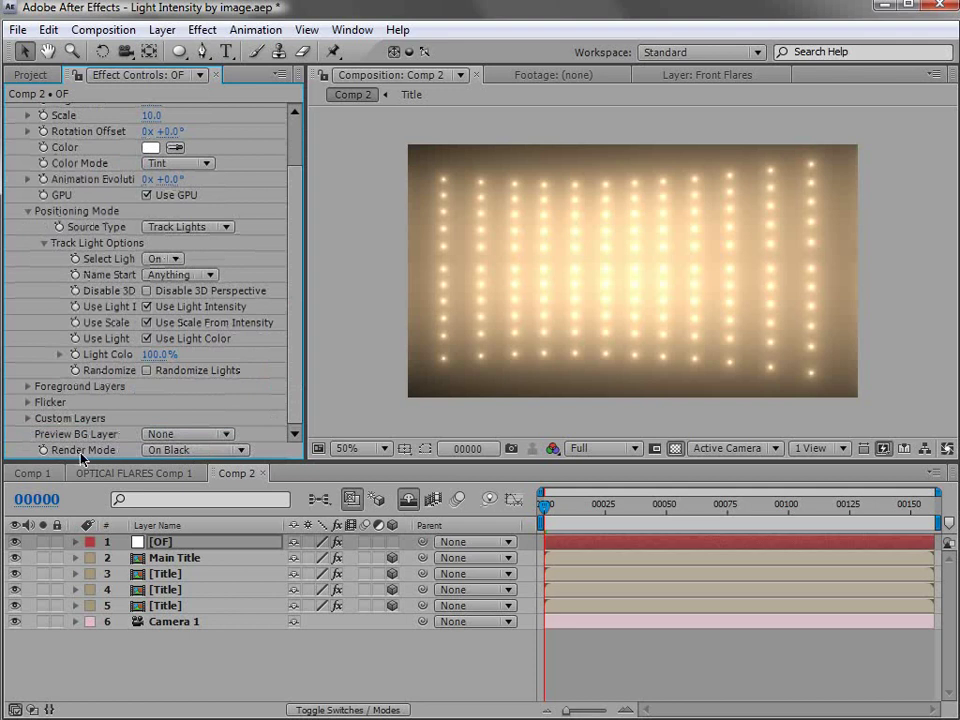
left_click(208, 450)
left_click(205, 456)
left_click(185, 451)
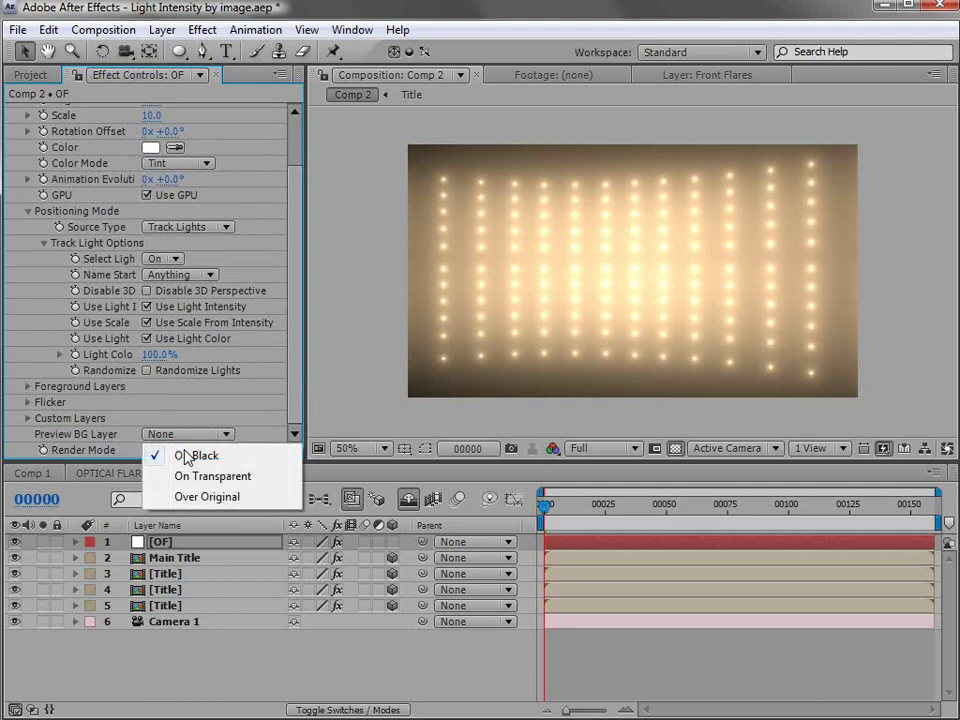
left_click(221, 478)
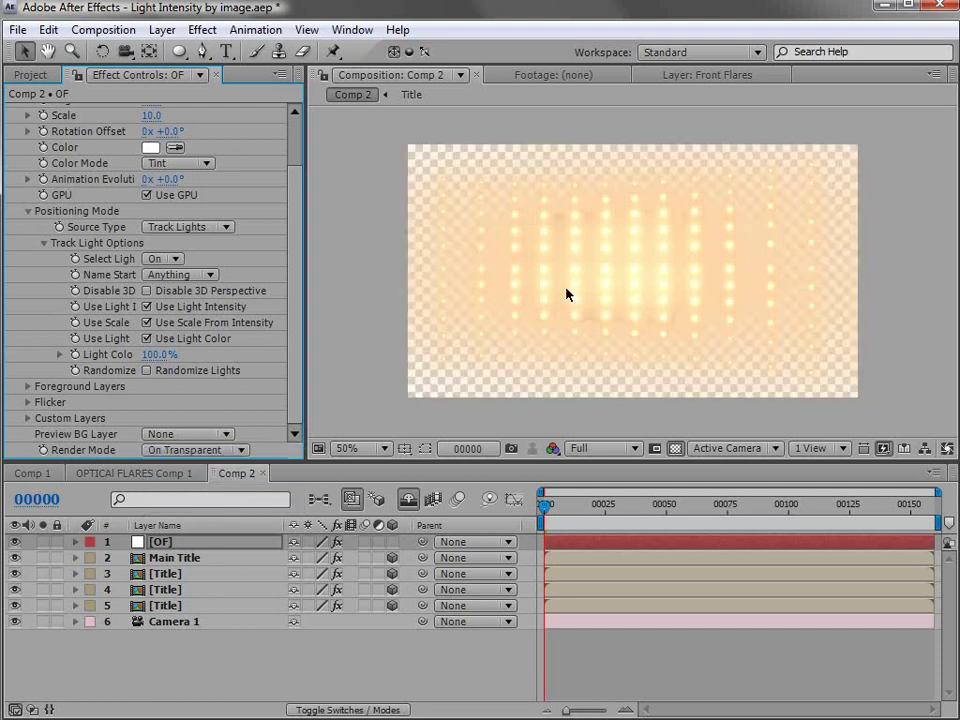
left_click(15, 541)
left_click(15, 541)
left_click(170, 450)
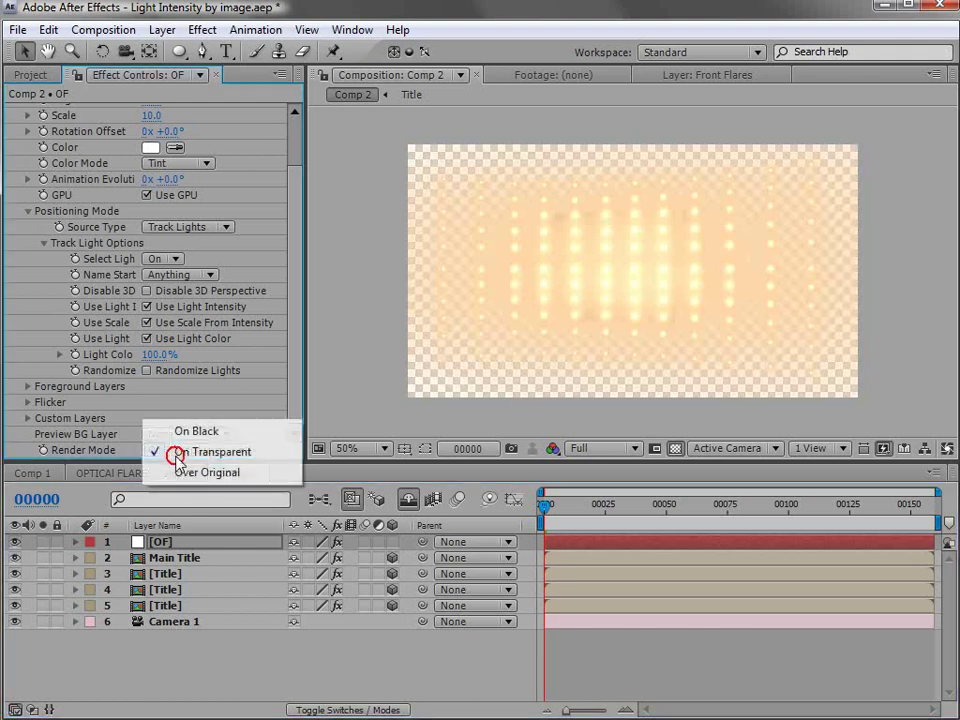
left_click(190, 428)
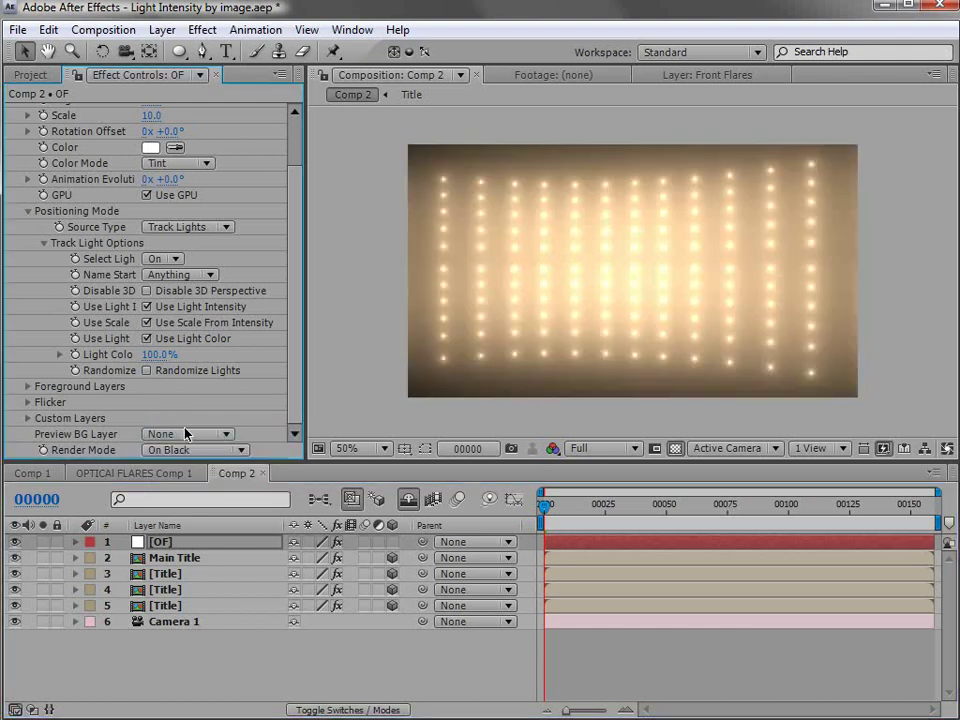
Step: Set the OF layer's blending mode to Screen
key("F4")
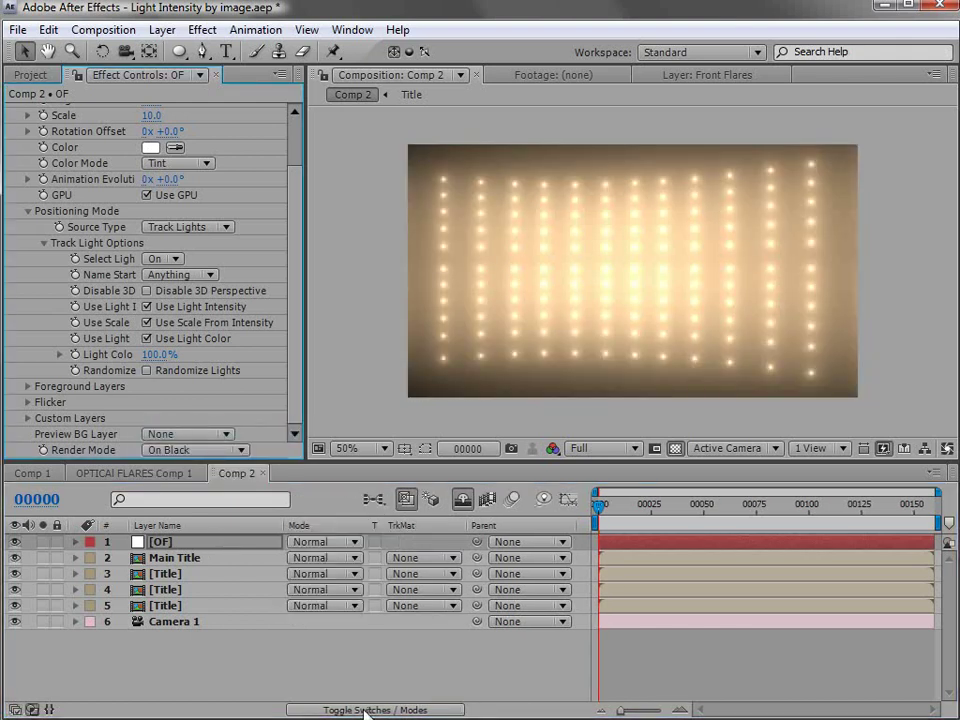
left_click(317, 542)
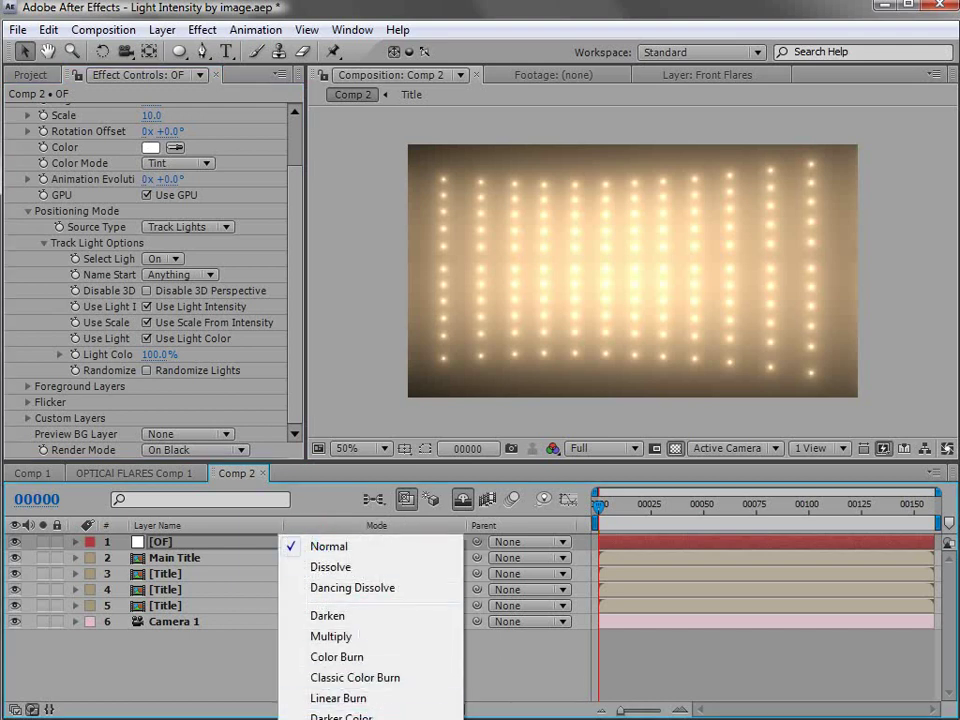
left_click(330, 718)
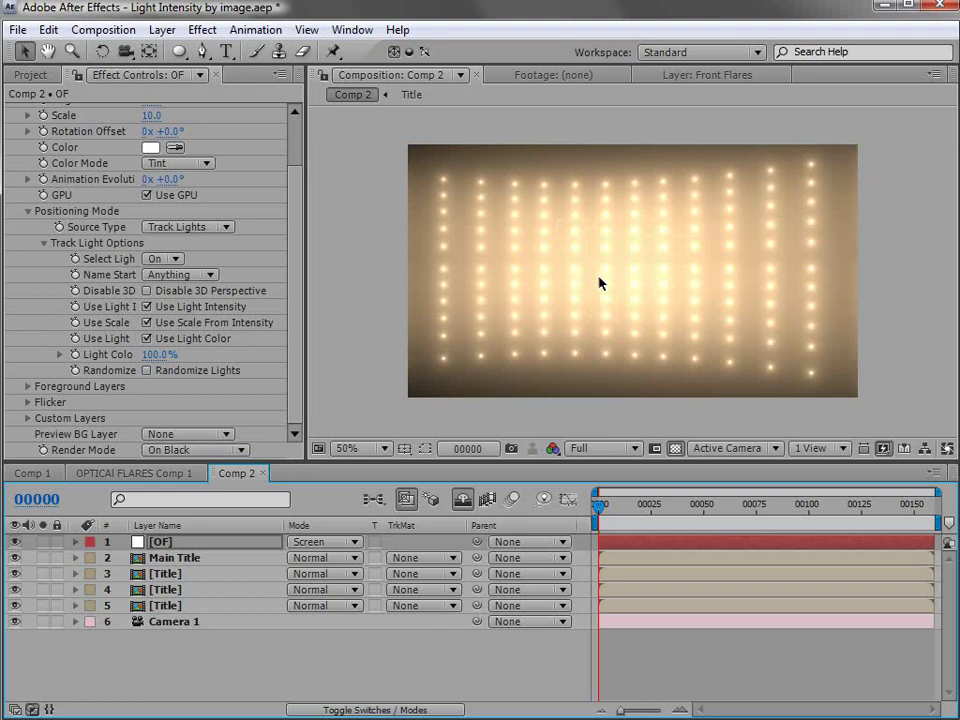
left_click(304, 343)
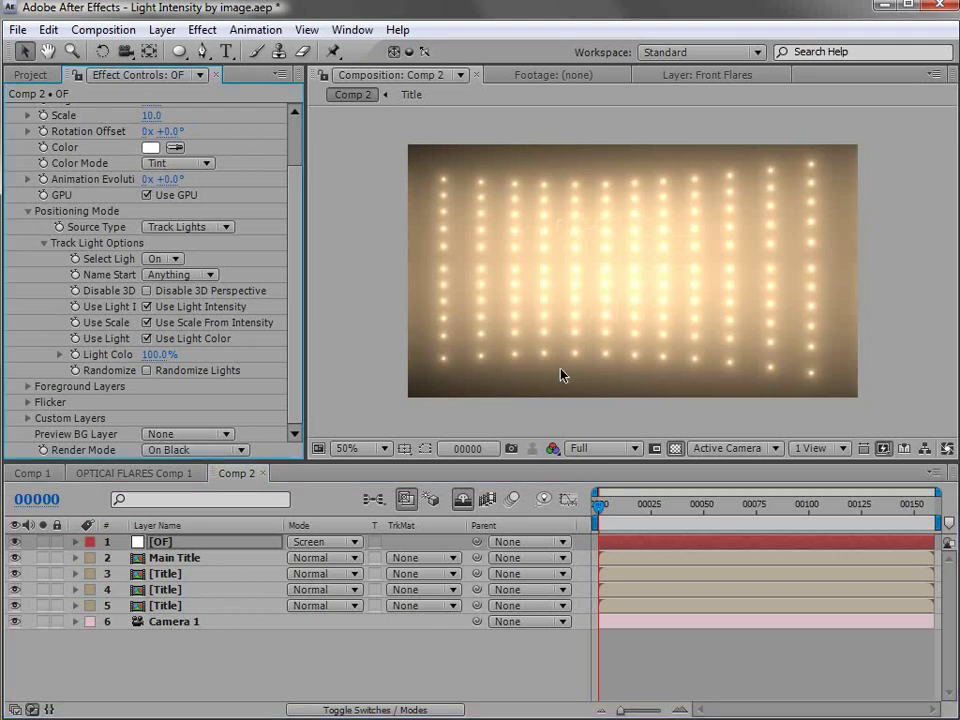
Step: Set the Optical Flares Flicker Speed to 30 and Amount to 100
left_click(28, 402)
scroll(297, 313, "down", 3)
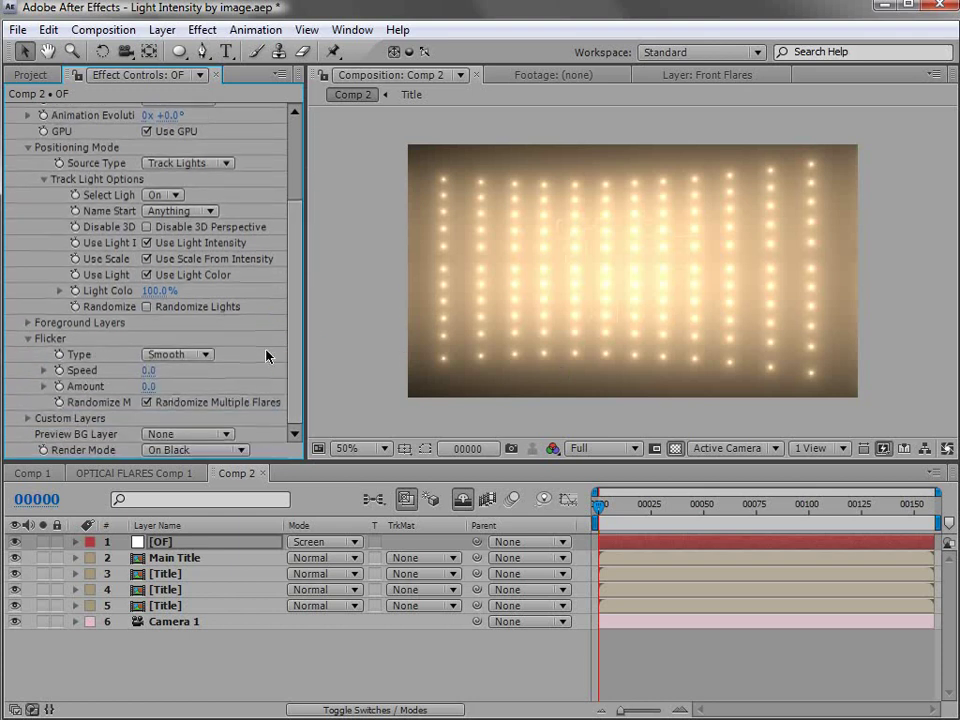
left_click(150, 370)
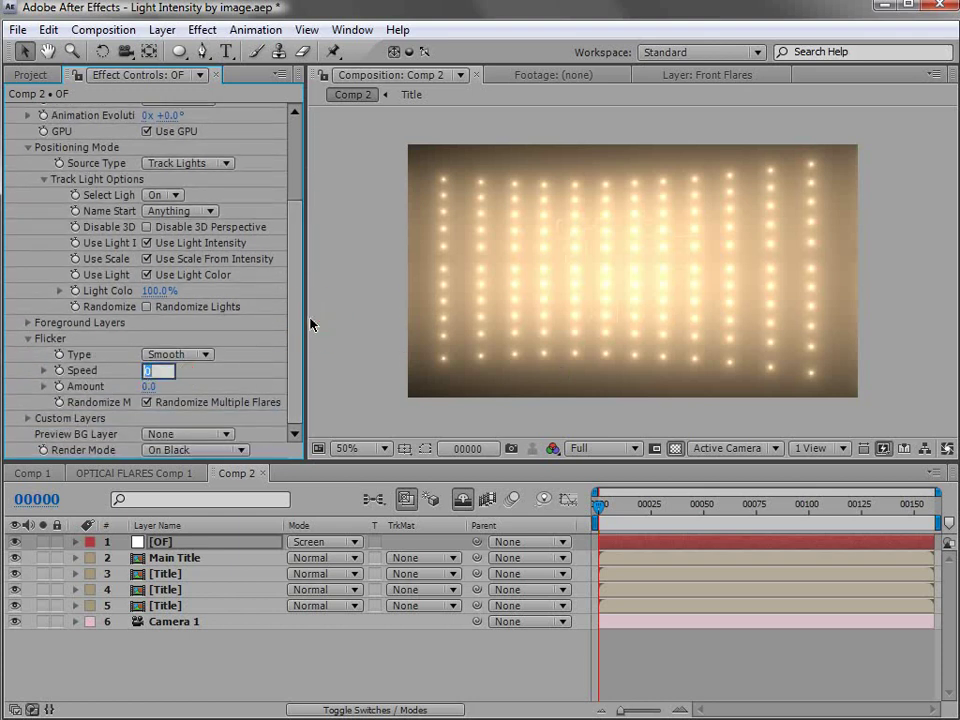
key("Return")
left_click(148, 386)
type("100")
key("Return")
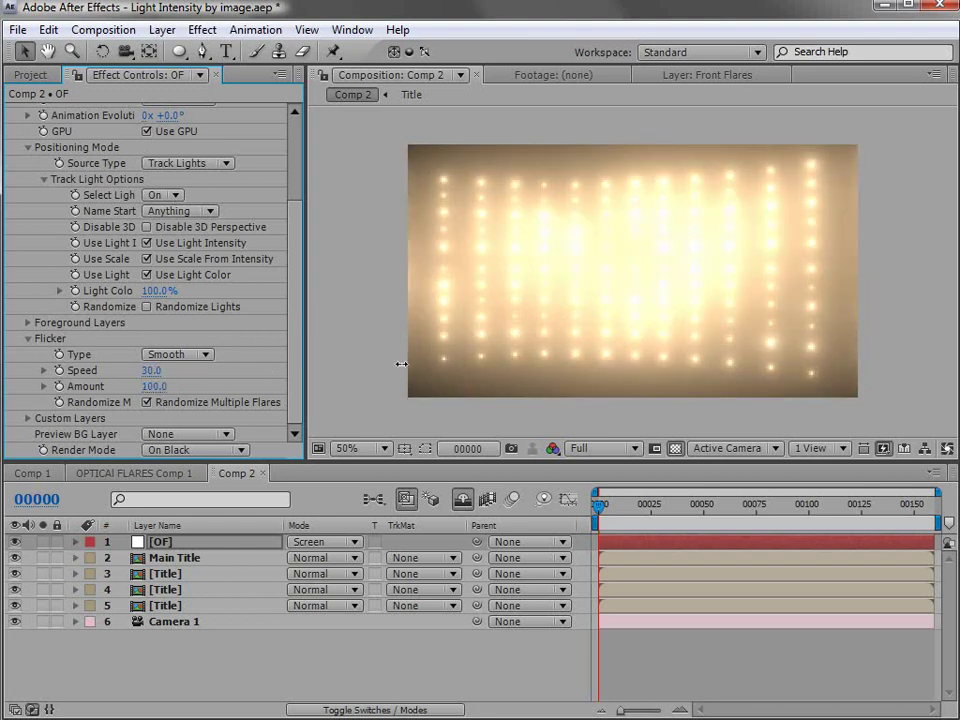
Step: Check the flicker up to frame 50, disabling Randomize Multiple Flares for comparison and enabling it again
left_click_drag(598, 504, 703, 506)
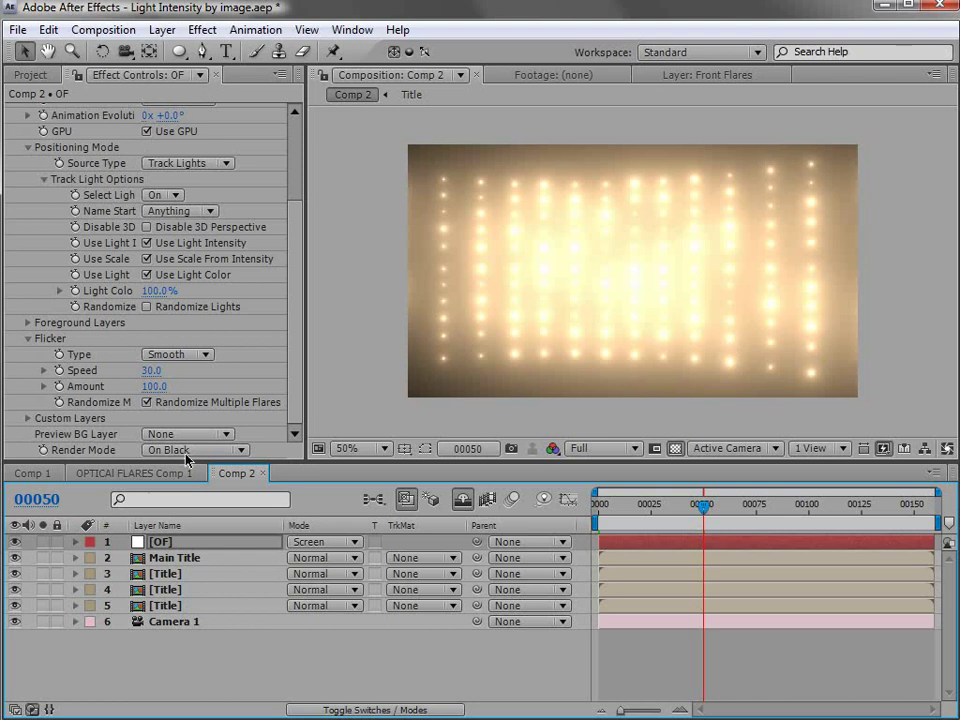
left_click(146, 403)
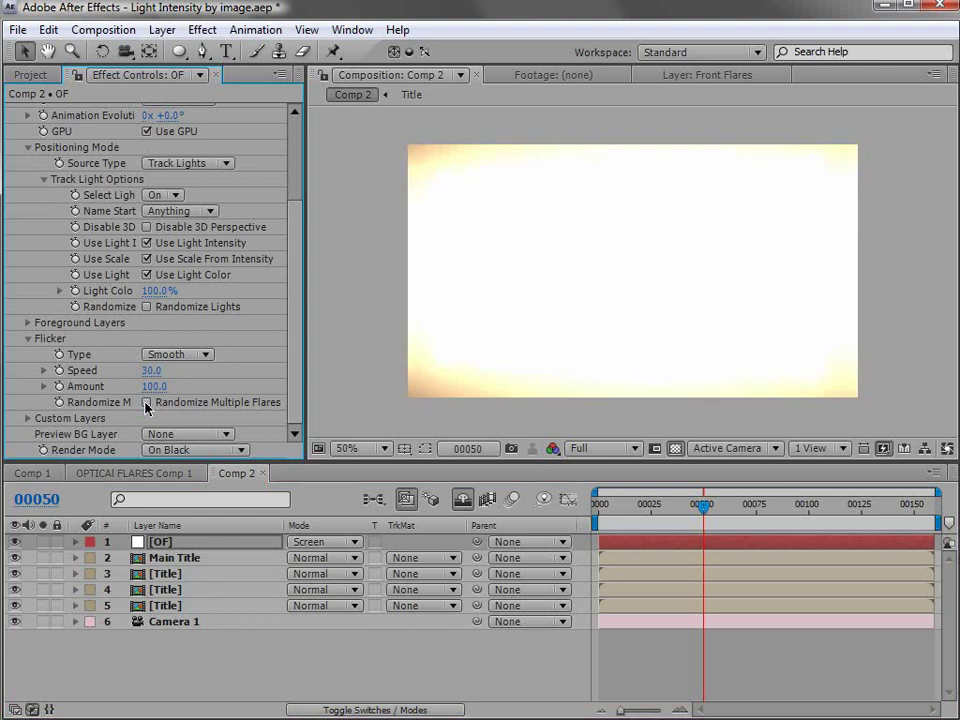
left_click(146, 403)
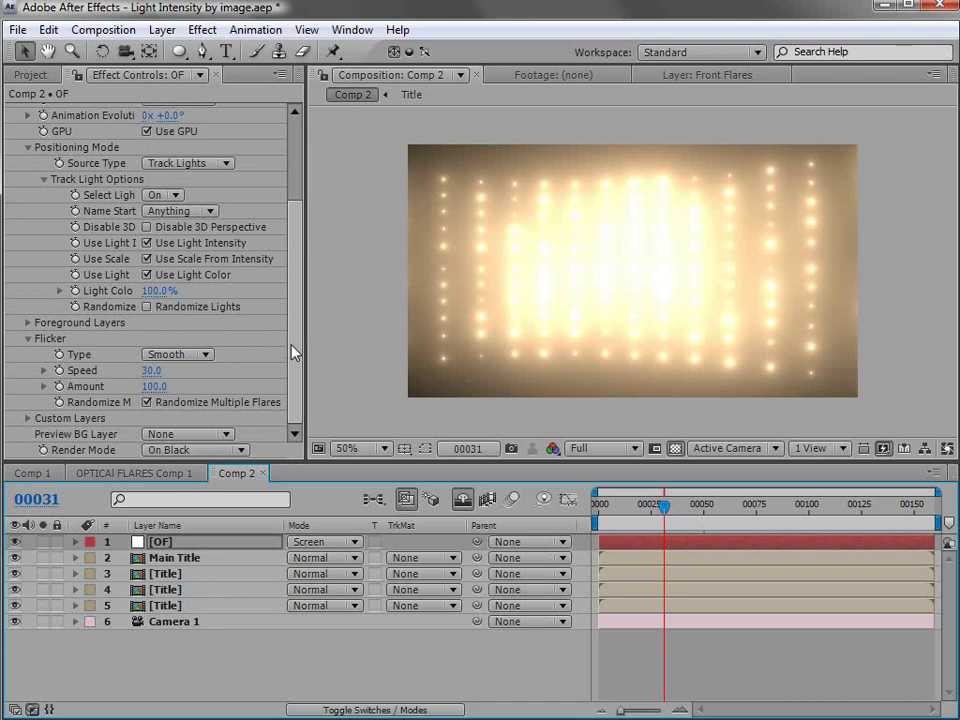
Step: Duplicate the OF layer, hide the topmost copy, and move the other copy below Camera 1
left_click(178, 669)
left_click(166, 542)
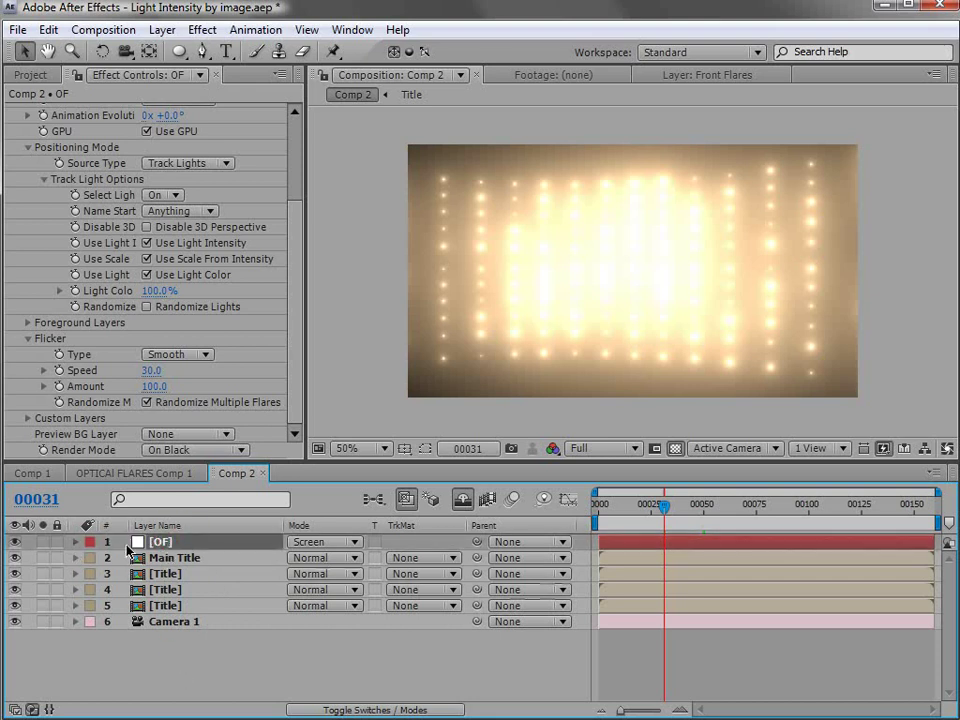
left_click(48, 29)
left_click(96, 231)
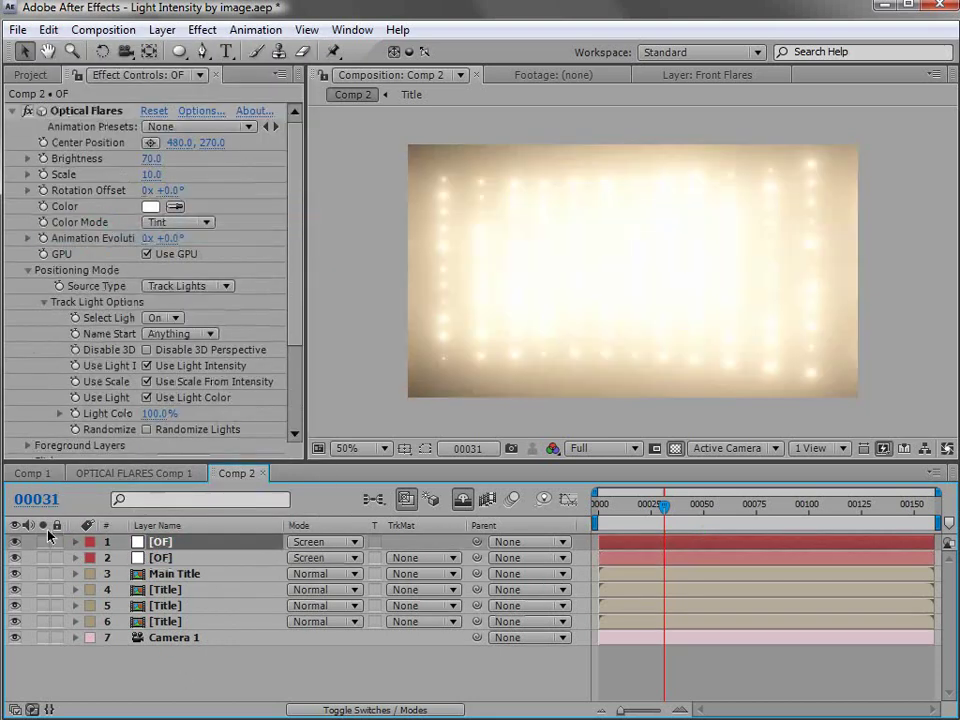
left_click(15, 542)
left_click_drag(158, 558, 160, 645)
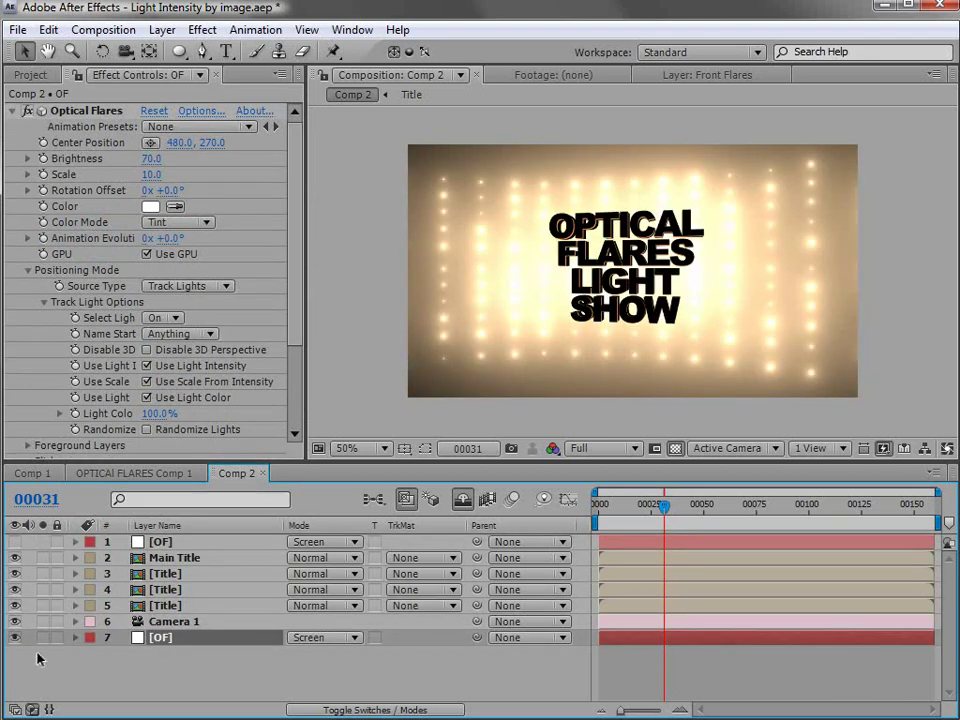
Step: Replace the bottom OF layer's Glow with a basic Iris lens object and check it at preview position 73.5, 83.5
left_click(198, 117)
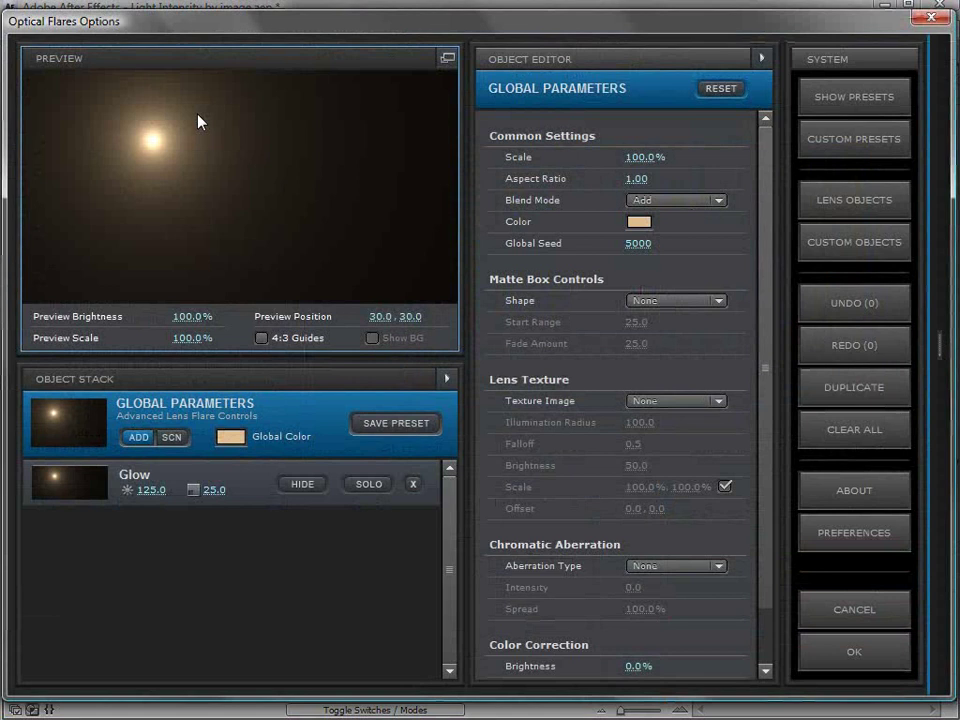
left_click(200, 468)
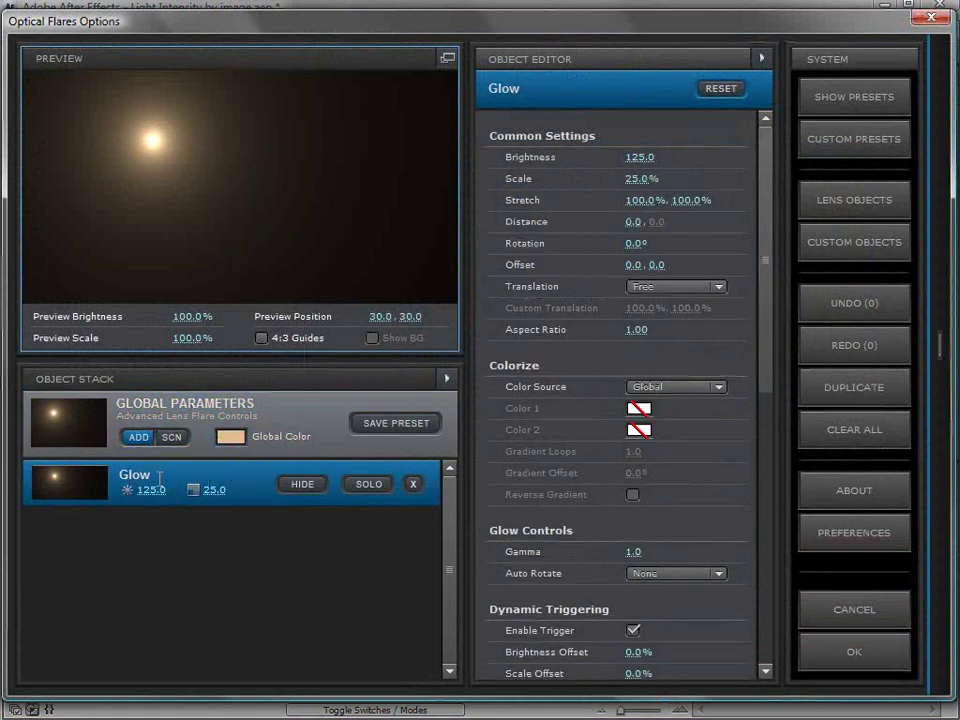
left_click(413, 484)
left_click(855, 252)
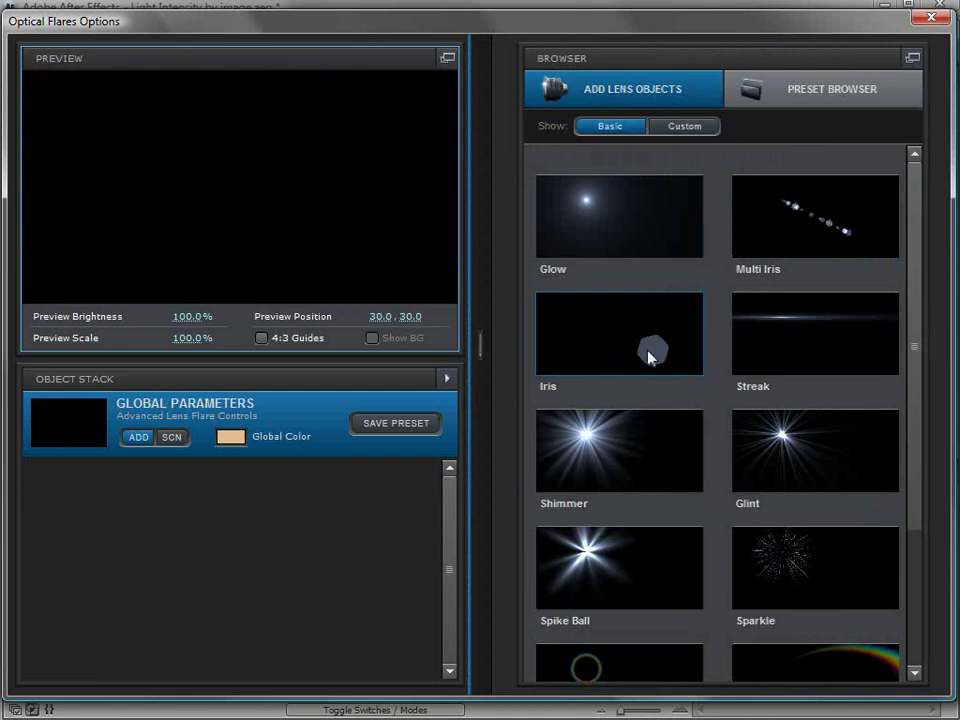
left_click(648, 355)
left_click_drag(330, 222, 343, 265)
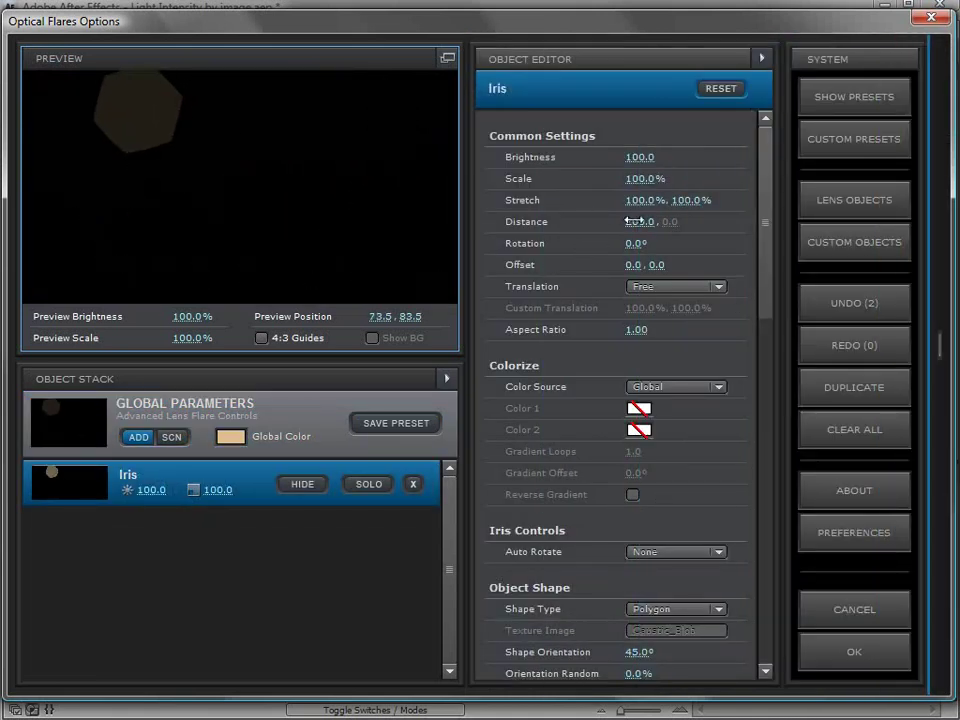
Step: Add a basic Glow lens object as a position reference for the Iris and check both at preview position 72.8, 72.3
left_click(842, 250)
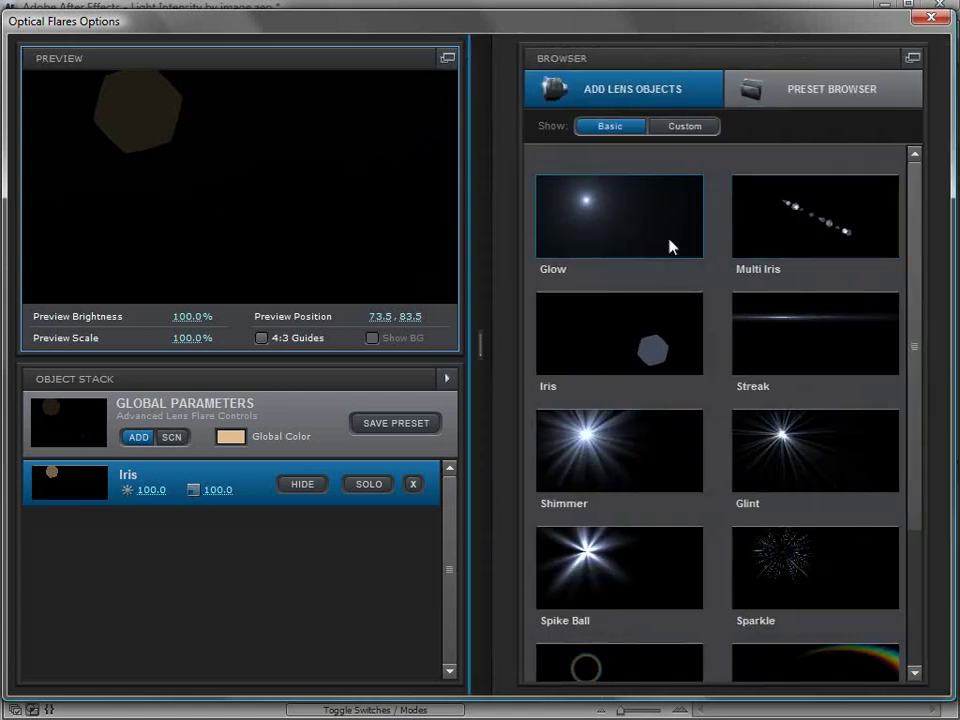
left_click(670, 246)
left_click_drag(375, 253, 339, 246)
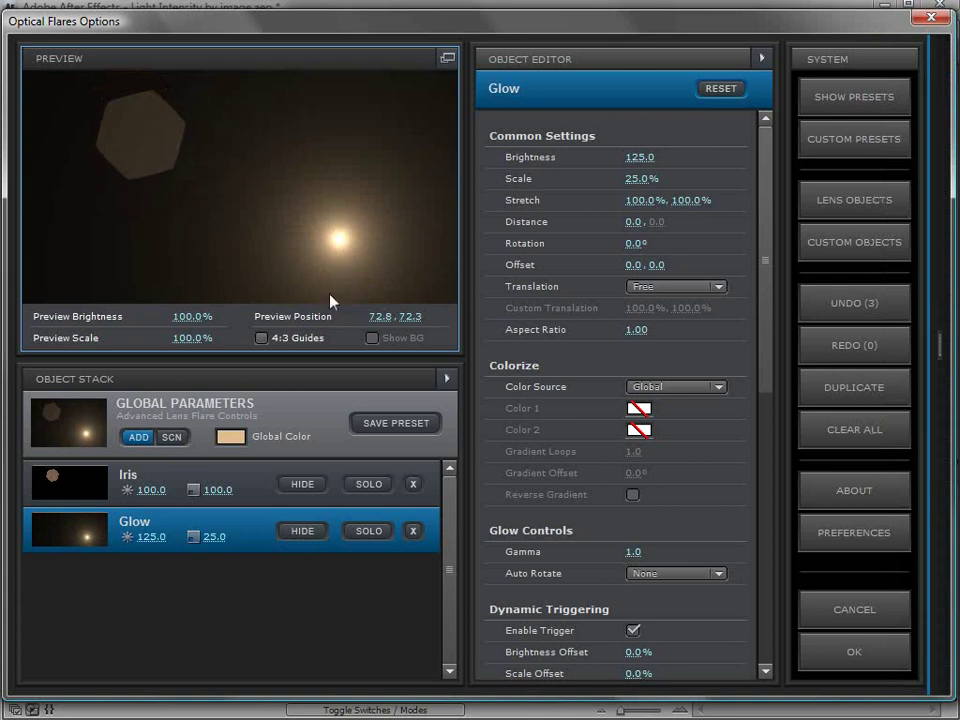
Step: Set the Iris object's Distance to 0
left_click(248, 474)
left_click(637, 227)
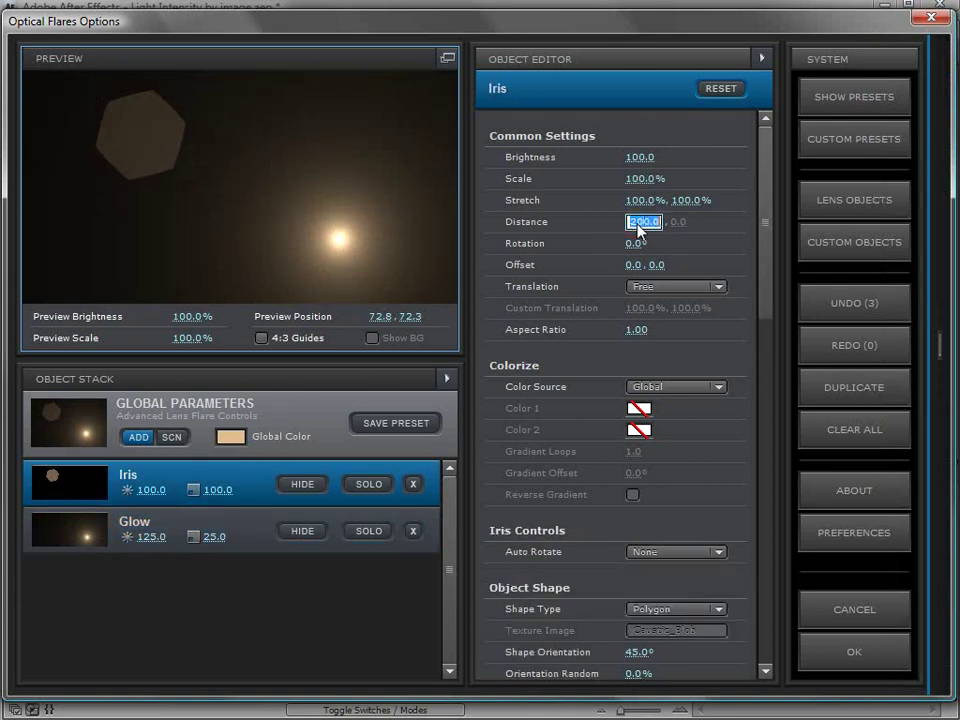
type("0")
key("Return")
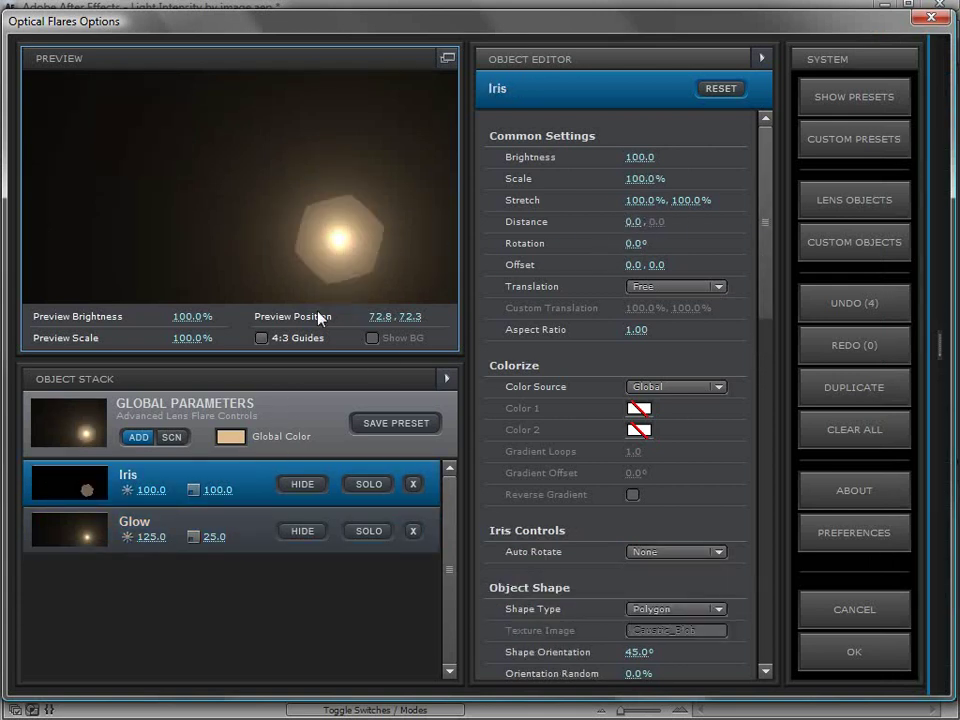
Step: Remove the Glow object from the stack and check the Iris at preview position 39.0, 42.6
left_click(270, 524)
left_click(413, 531)
left_click_drag(294, 240, 193, 178)
Step: Change the Iris Shape Type to Texture and choose Light_dome as its texture image
left_click_drag(761, 223, 776, 321)
left_click(671, 327)
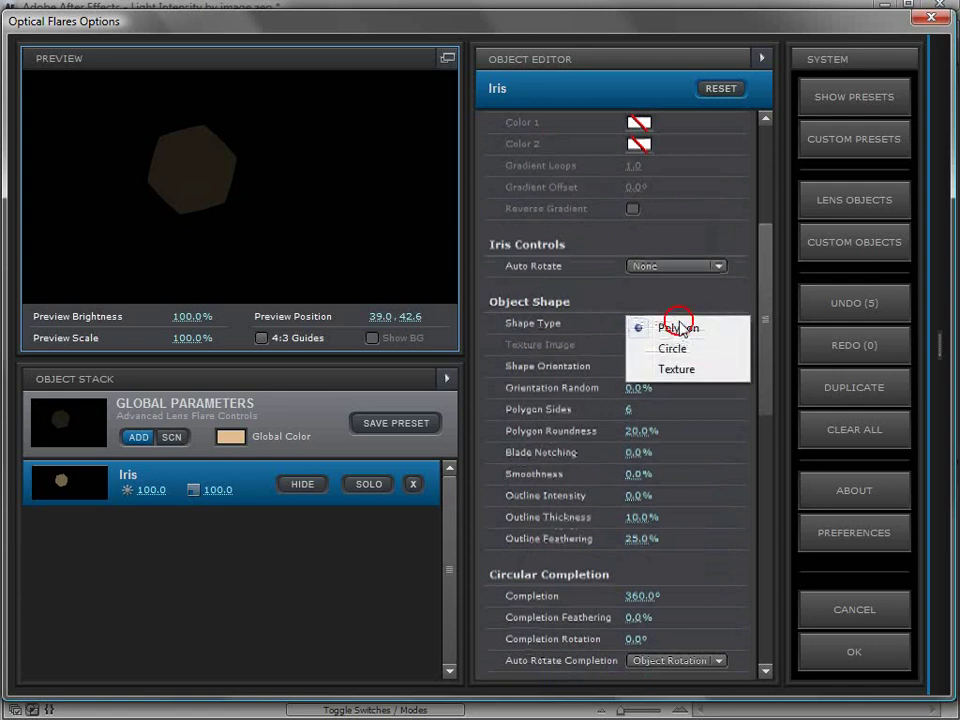
left_click(672, 372)
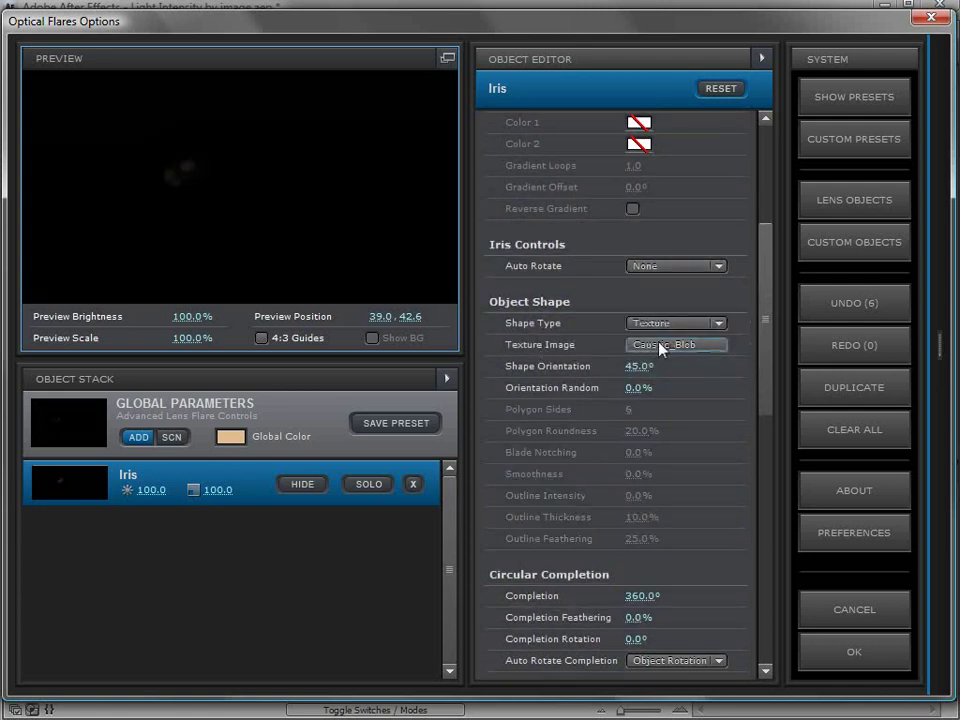
left_click(693, 352)
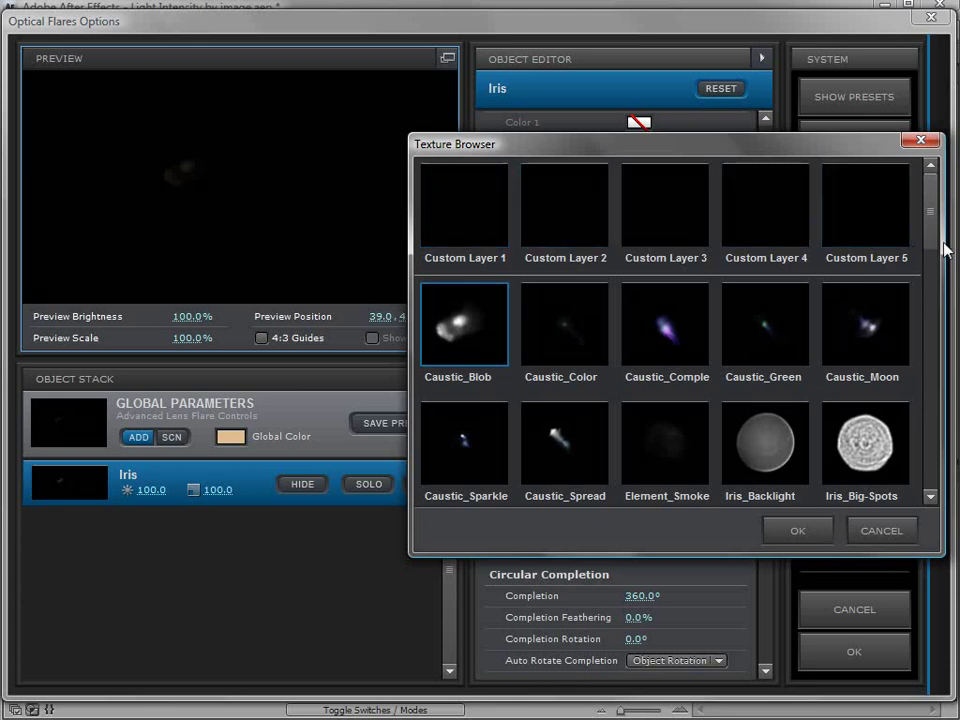
left_click_drag(930, 236, 930, 420)
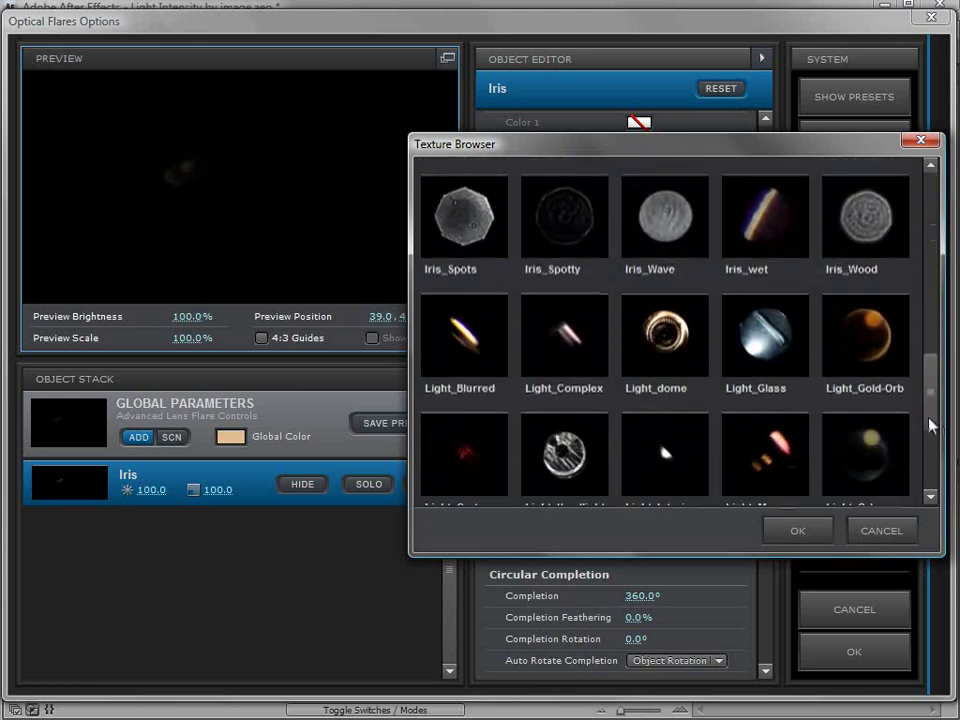
left_click(664, 346)
left_click(802, 533)
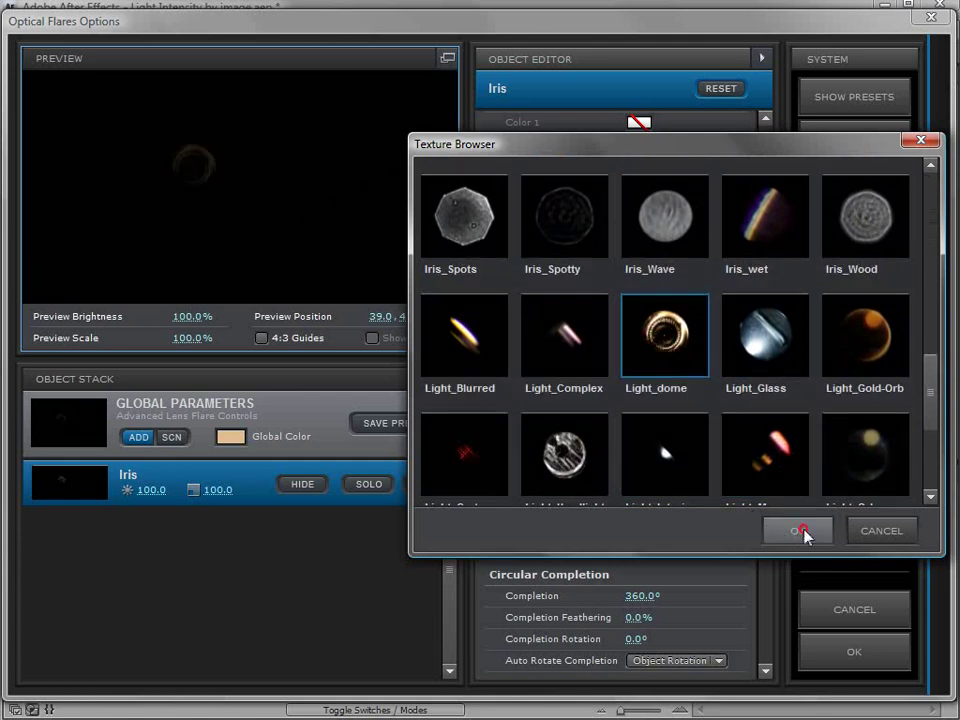
Step: Raise the Iris brightness to 533.5, check it at preview position 36.2, 45.8, and apply the flare options
left_click_drag(150, 489, 920, 452)
left_click(179, 180)
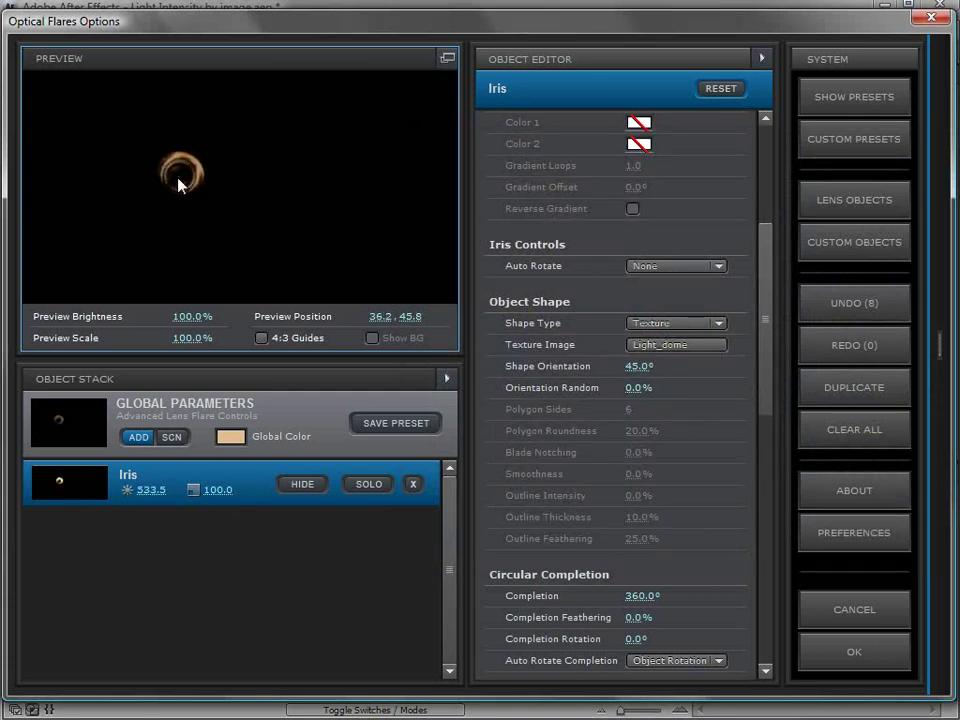
left_click(812, 662)
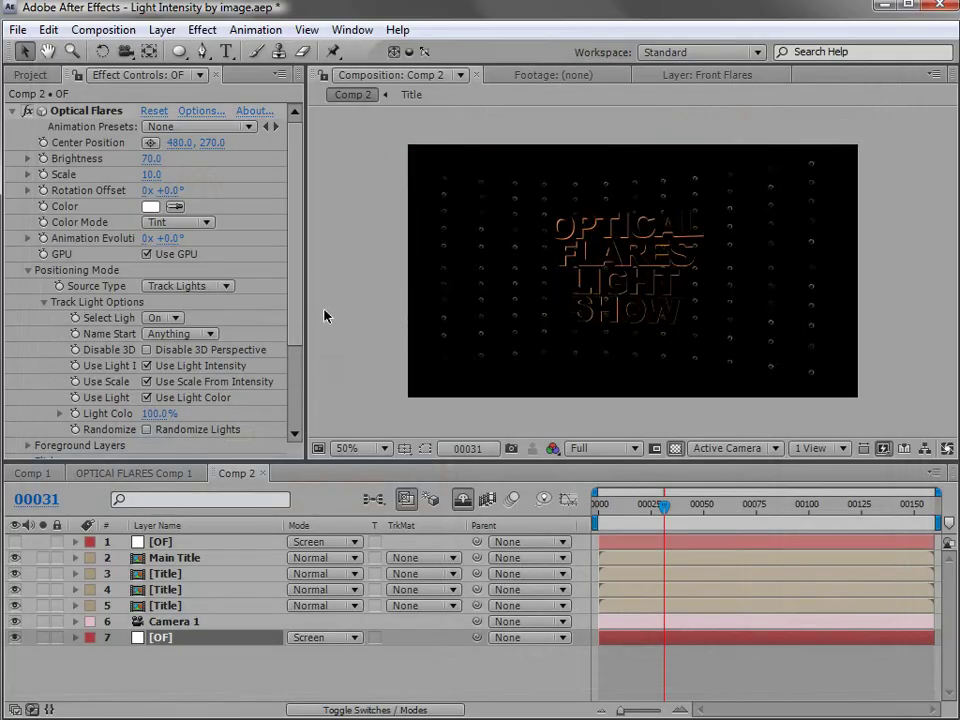
Step: Set the bottom OF layer's Flicker Speed and Amount to 0
scroll(300, 310, "down", 3)
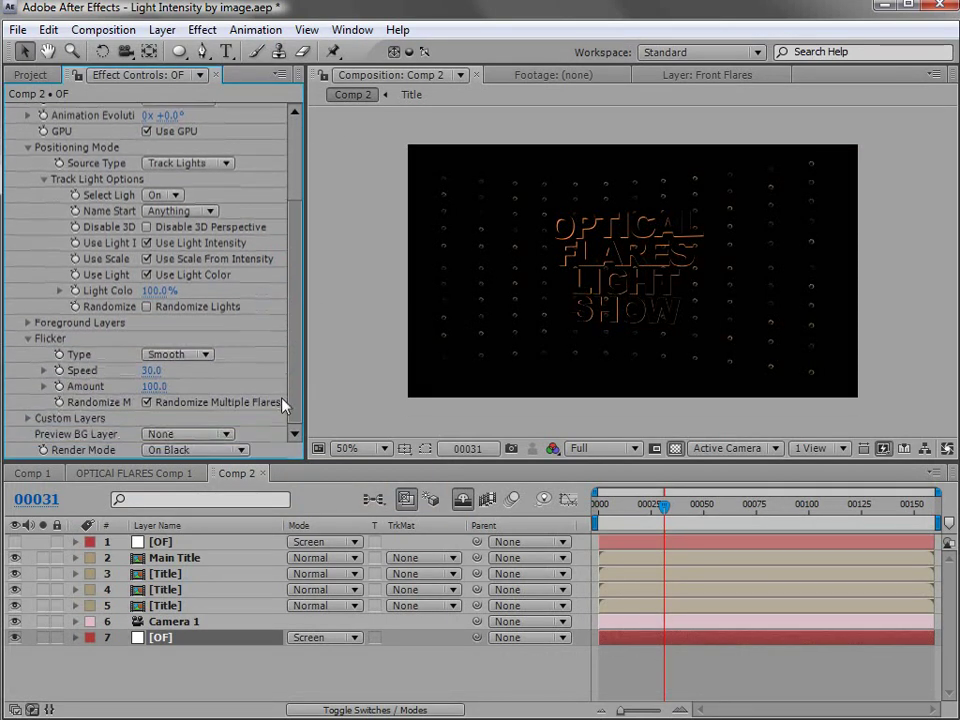
left_click(150, 371)
type("0")
key("Return")
left_click(158, 386)
type("0")
key("Return")
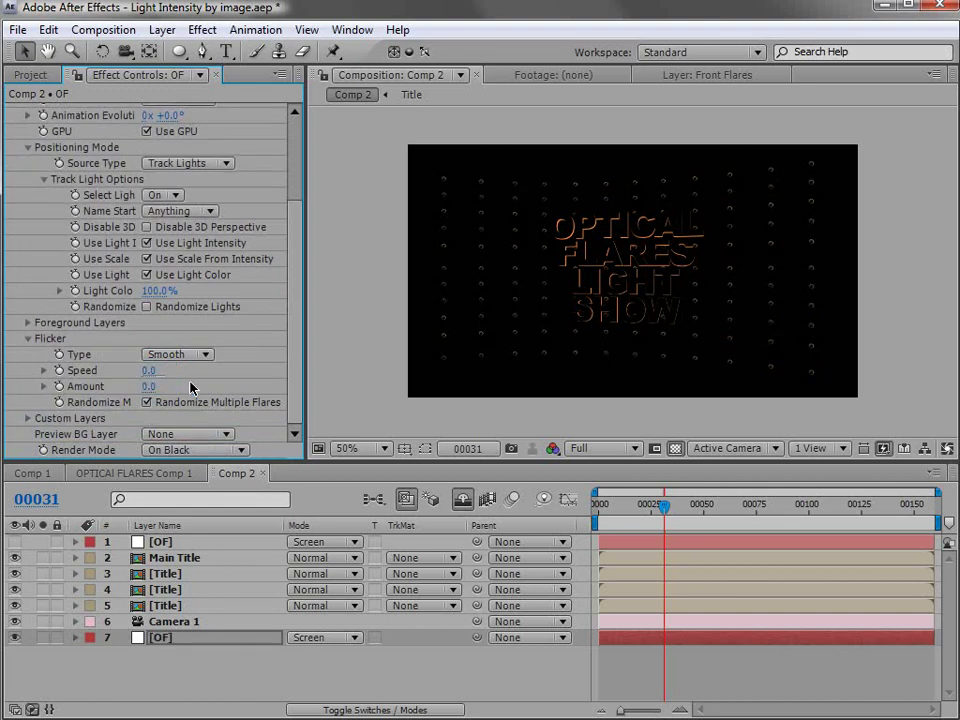
Step: Set the bottom OF layer's Optical Flares Brightness to 140 and Scale to 30
scroll(288, 351, "up", 5)
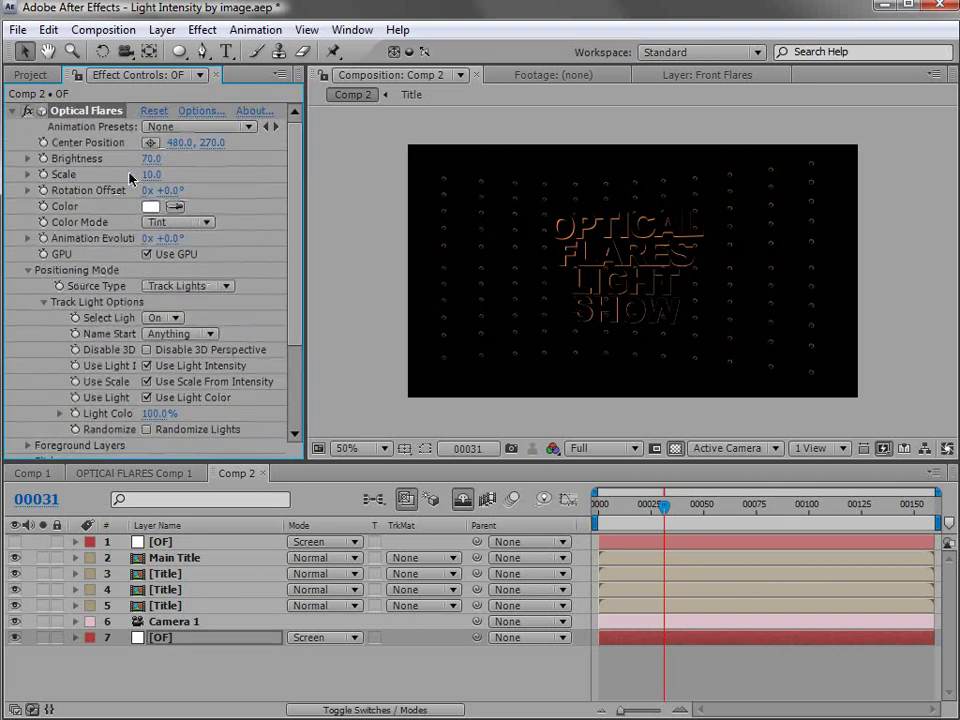
mouse_move(152, 174)
left_mouse_down()
mouse_move(190, 174)
mouse_move(151, 174)
mouse_move(166, 174)
mouse_move(150, 157)
mouse_move(250, 158)
mouse_move(166, 174)
left_mouse_up()
left_click(211, 148)
left_click(410, 355)
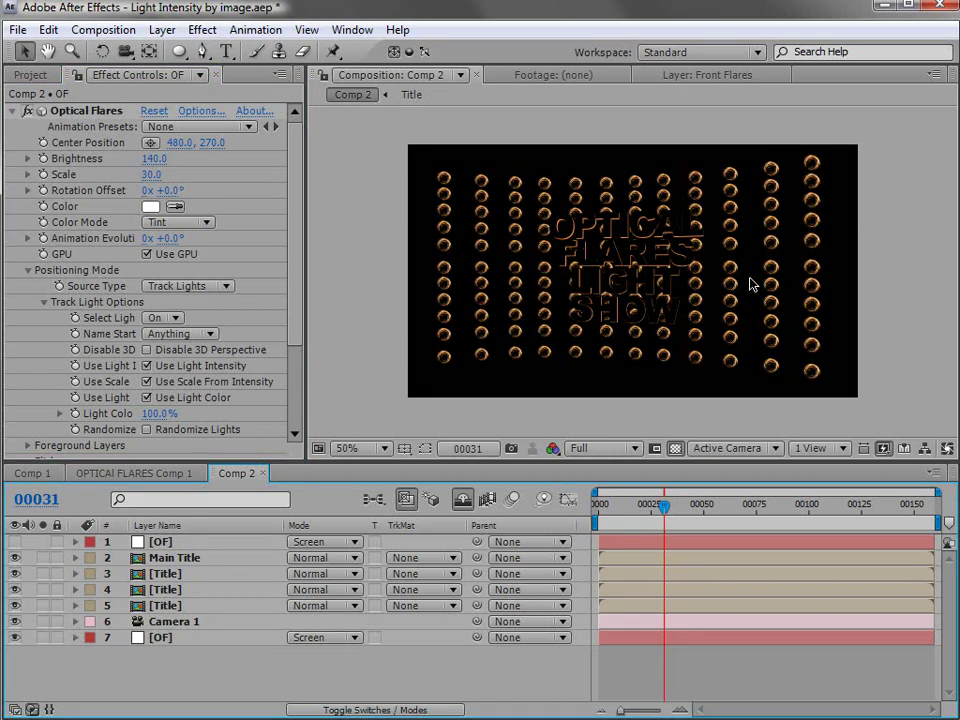
Step: Examine the textured light sockets in the composition up close and at full view
key("period")
key("period")
key("comma")
key("comma")
key("period")
key("period")
key("comma")
key("comma")
Step: Show the topmost OF layer and examine how its glows line up with the textured light sockets
left_click(15, 542)
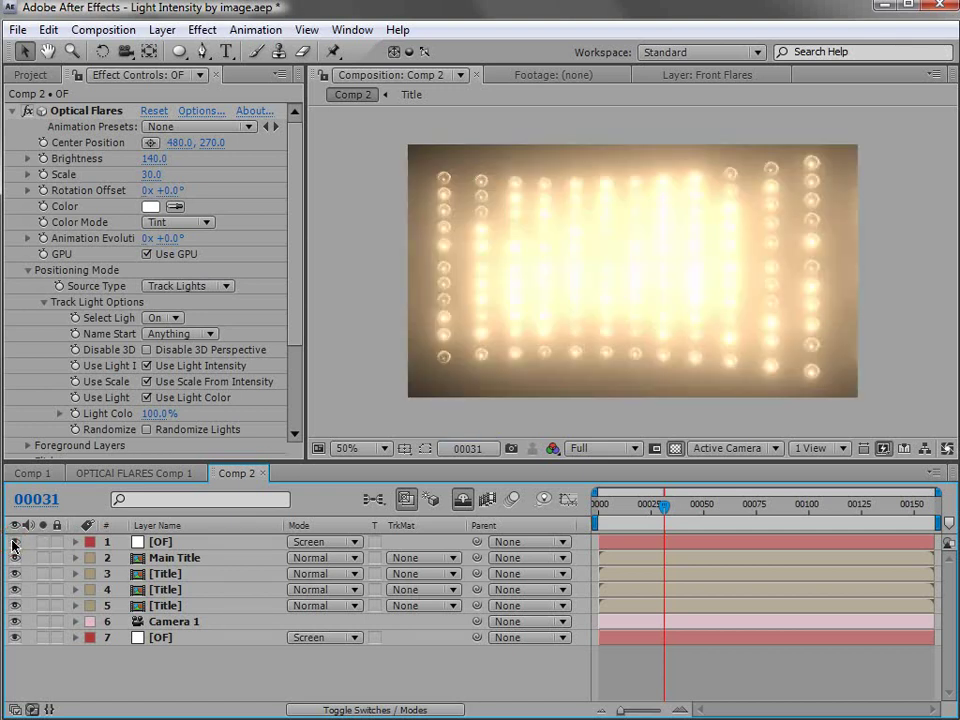
left_click(172, 542)
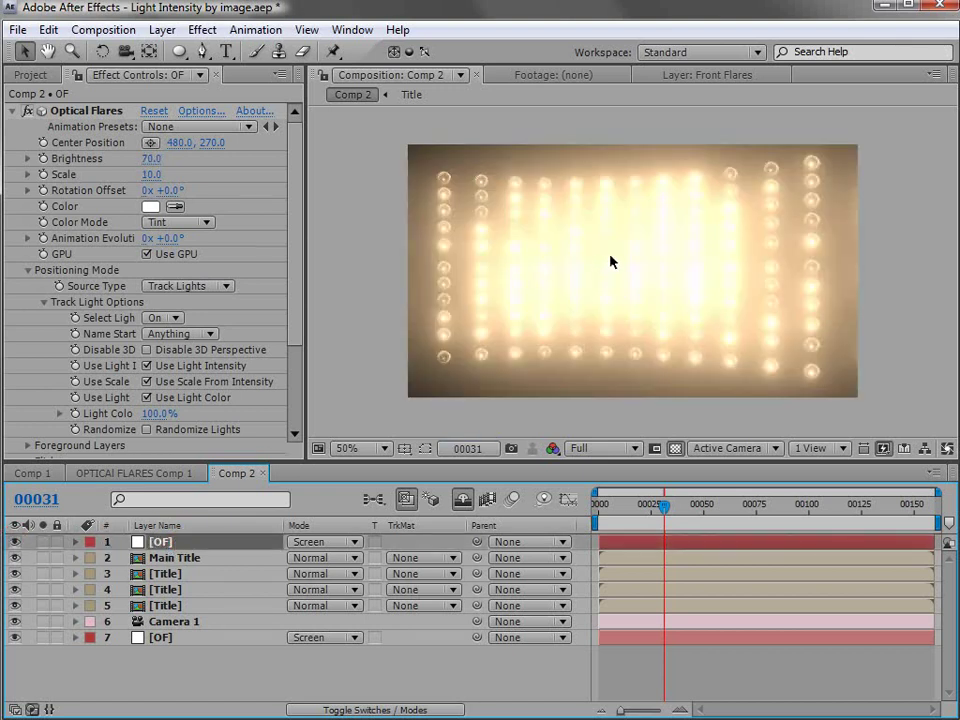
key("period")
left_click_drag(439, 231, 510, 279)
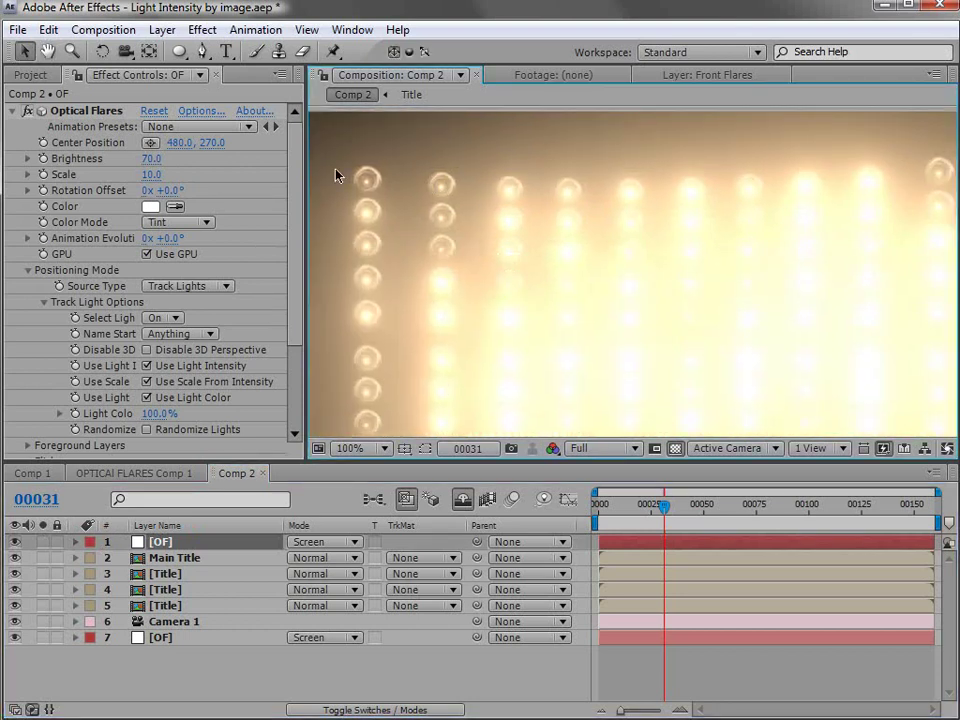
key("comma")
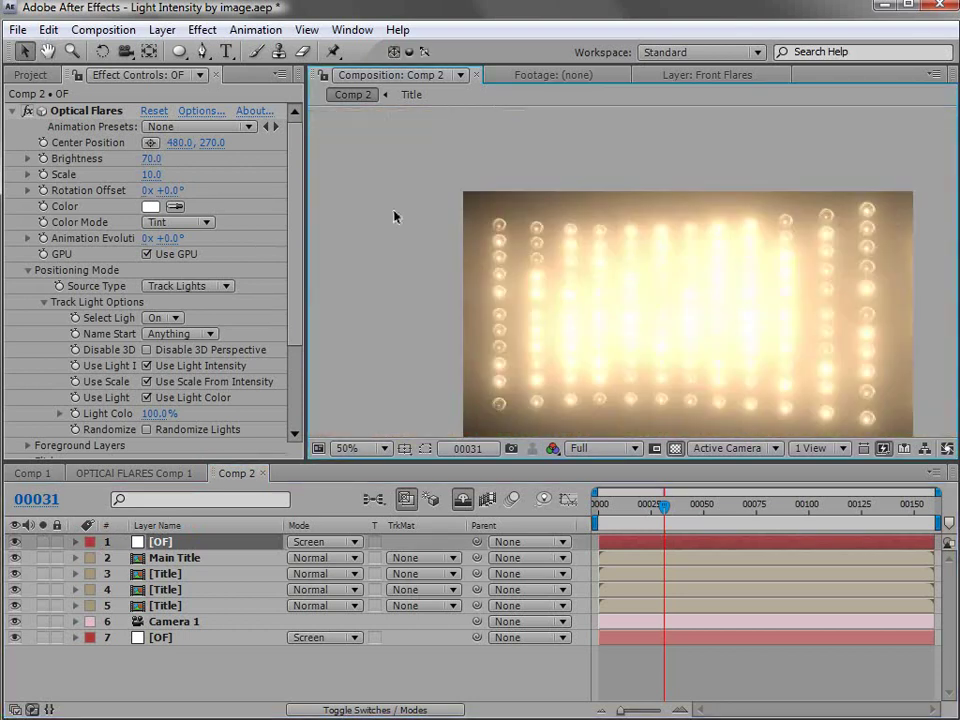
left_click_drag(639, 294, 583, 236)
Step: Duplicate the topmost OF layer, move the copy between the lowest Title layer and Camera 1, and hide the topmost OF layer
left_click(158, 557)
left_click(160, 543)
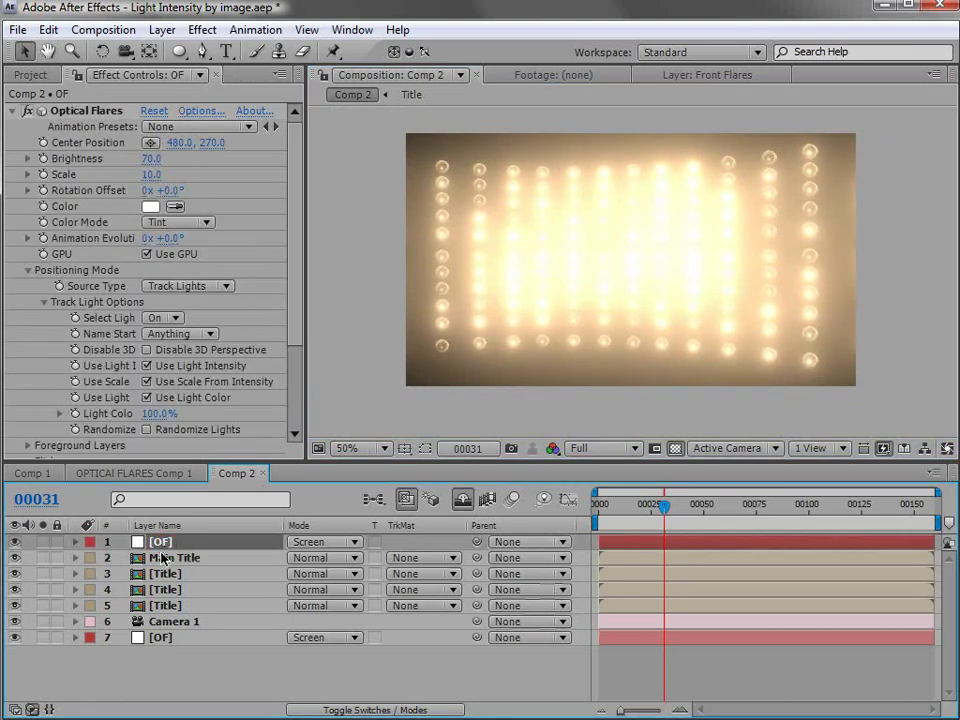
key("ctrl+d")
left_click_drag(160, 563, 154, 632)
left_click(14, 542)
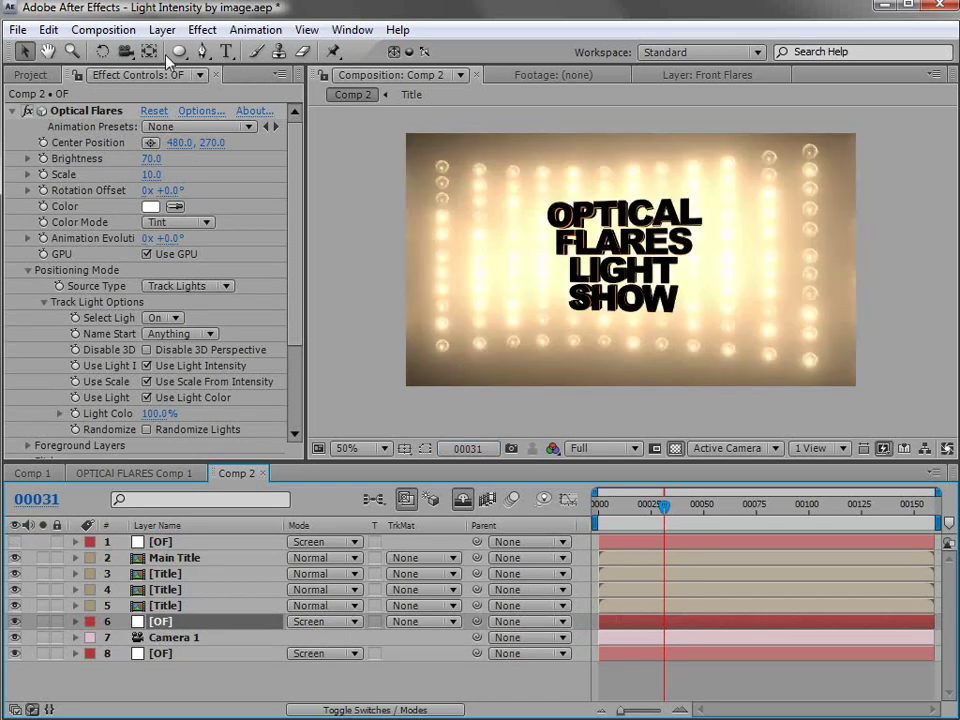
Step: Set the Optical Flares Brightness of the OF layer above Camera 1 to 60
left_click(148, 159)
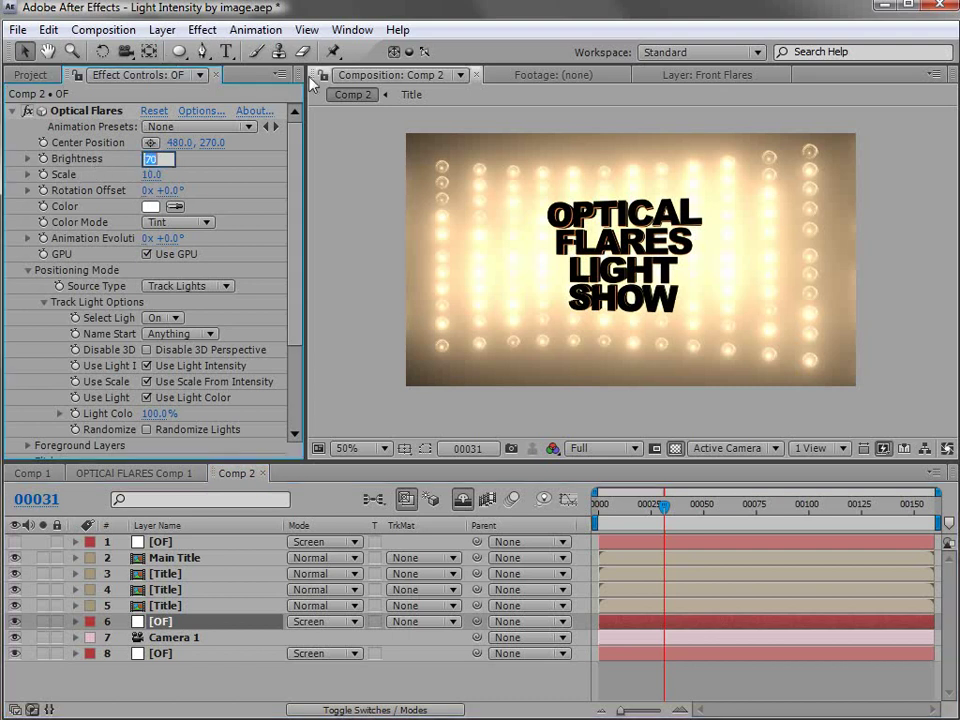
type("50")
key("Return")
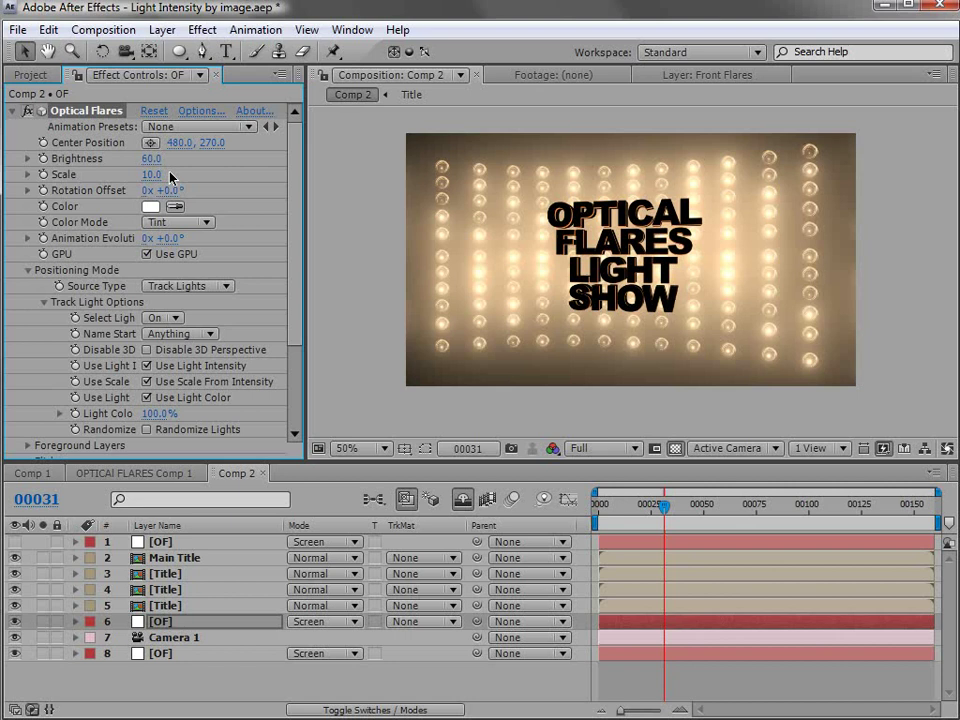
Step: Set the Glow object's Gamma to 0.6 on the OF layer above Camera 1 and raise that layer's Optical Flares Brightness to 200
left_click(199, 111)
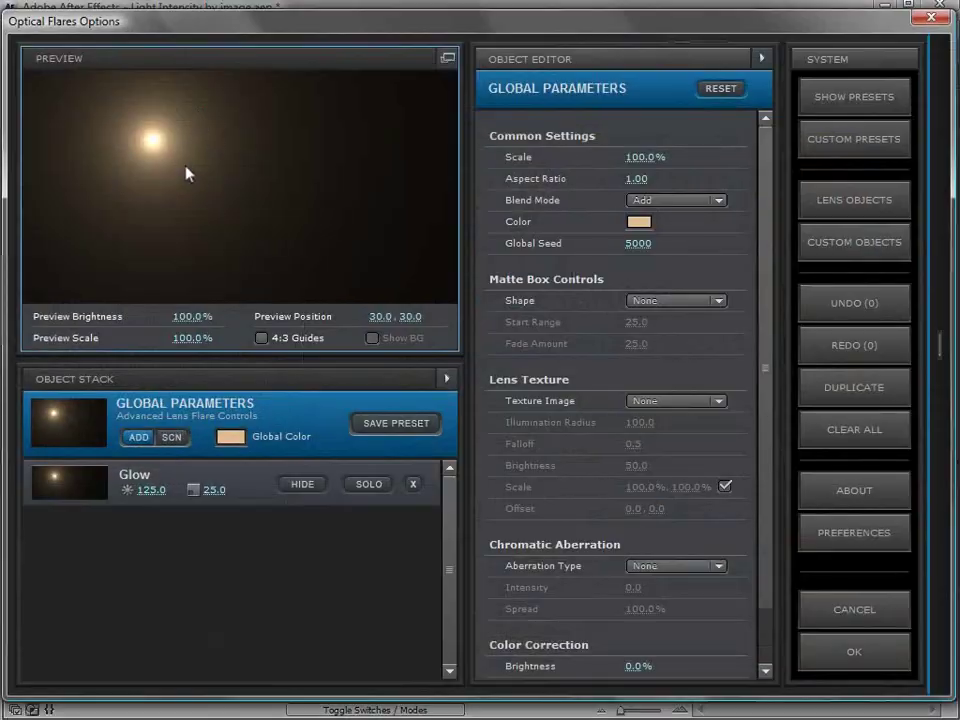
left_click(262, 481)
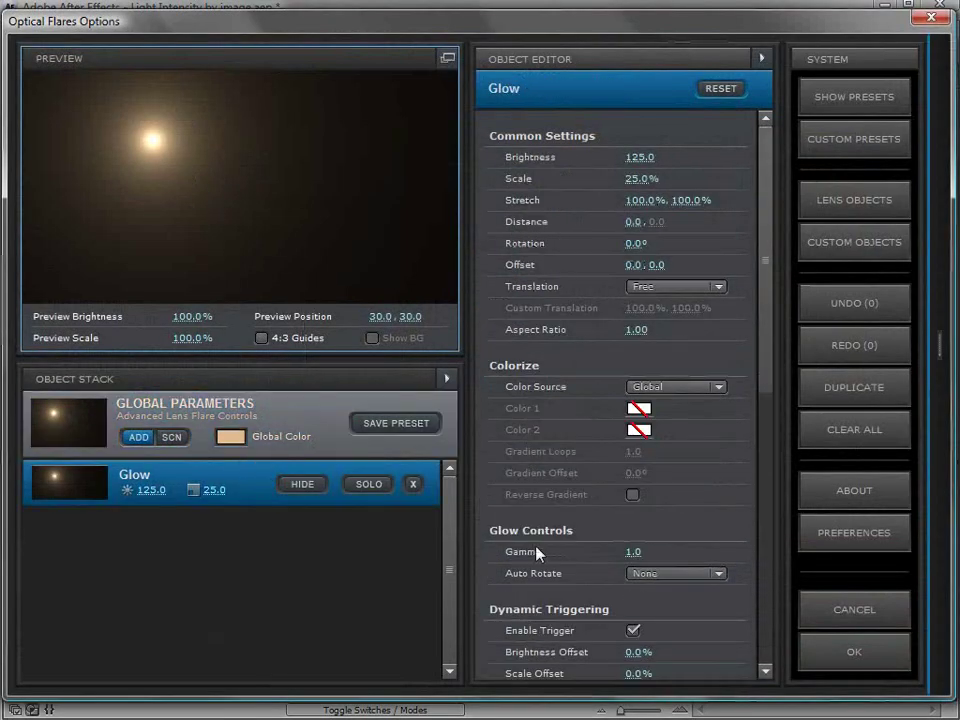
left_click(633, 552)
type("0.6")
key("Return")
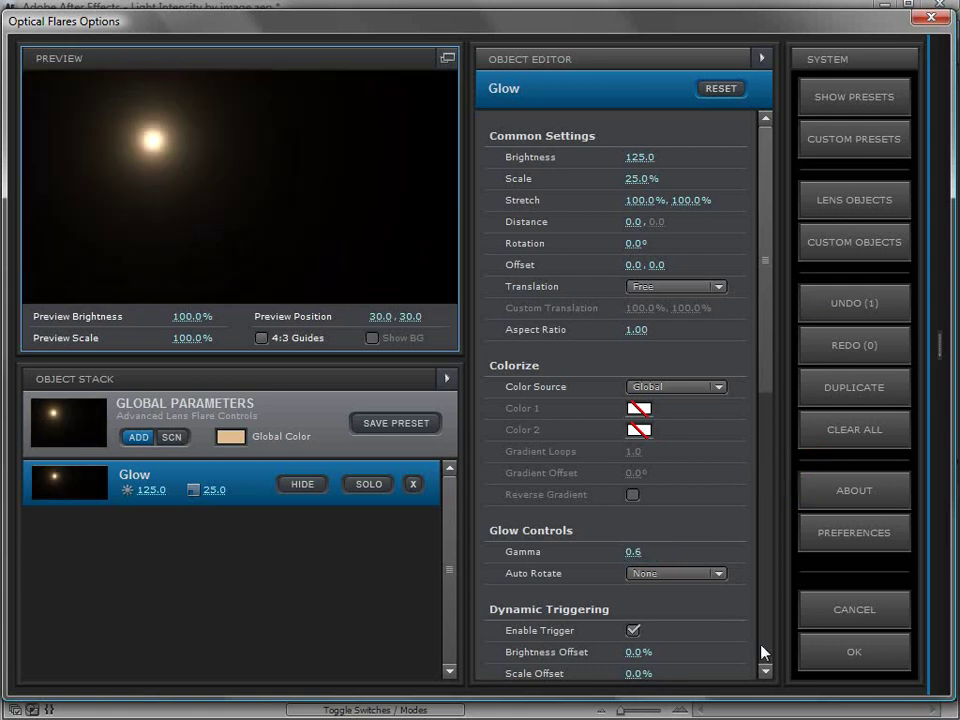
left_click(854, 651)
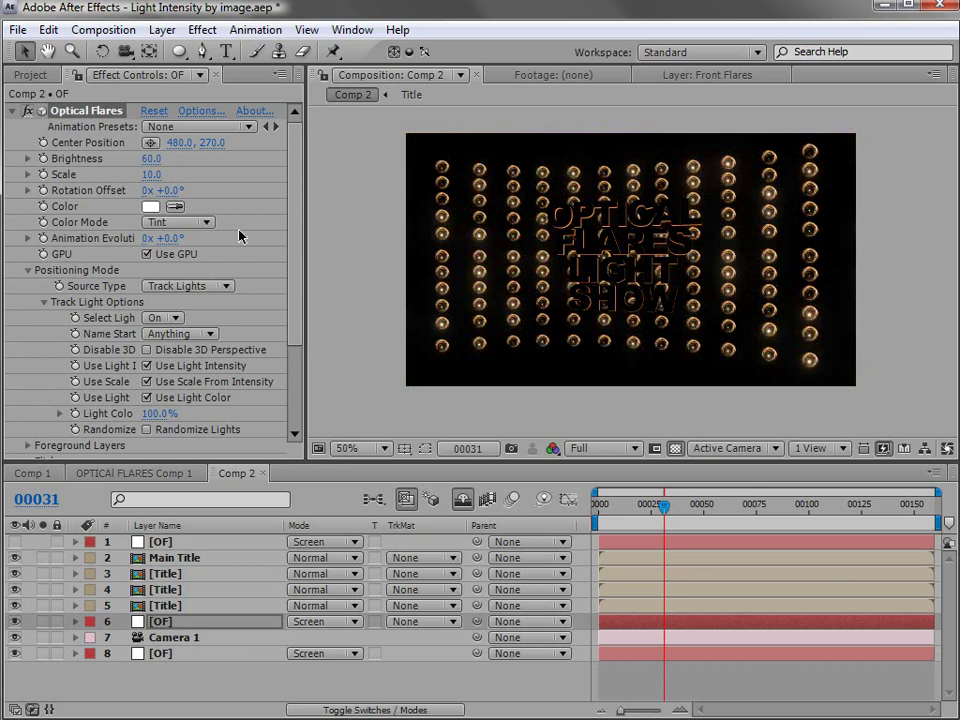
left_click_drag(151, 158, 155, 158)
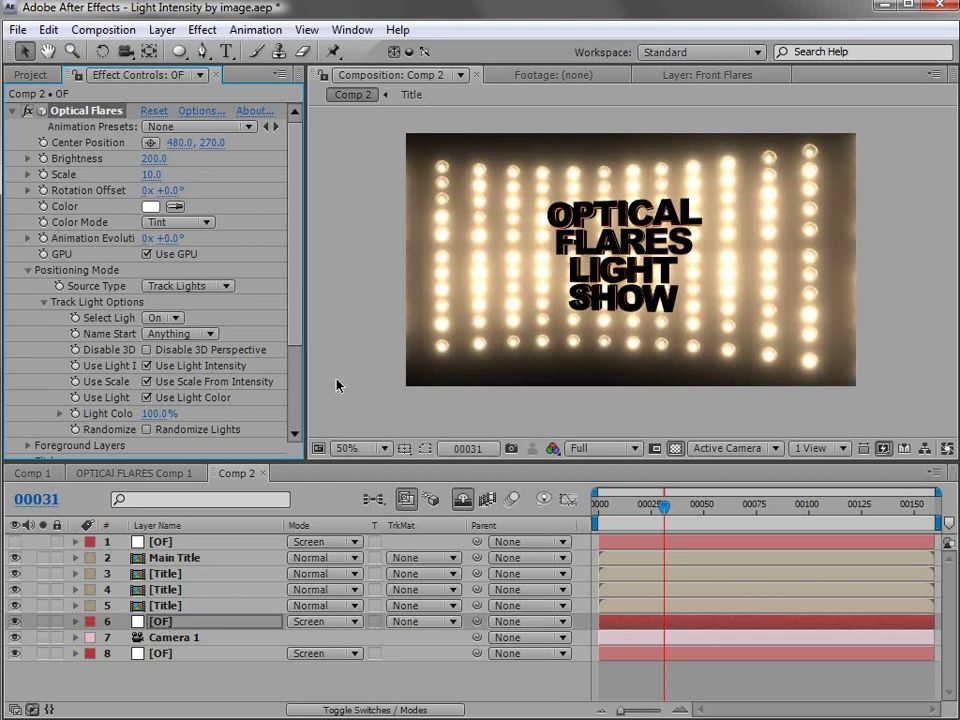
Step: Show the topmost OF layer and set its Optical Flares Brightness to 60
left_click(158, 542)
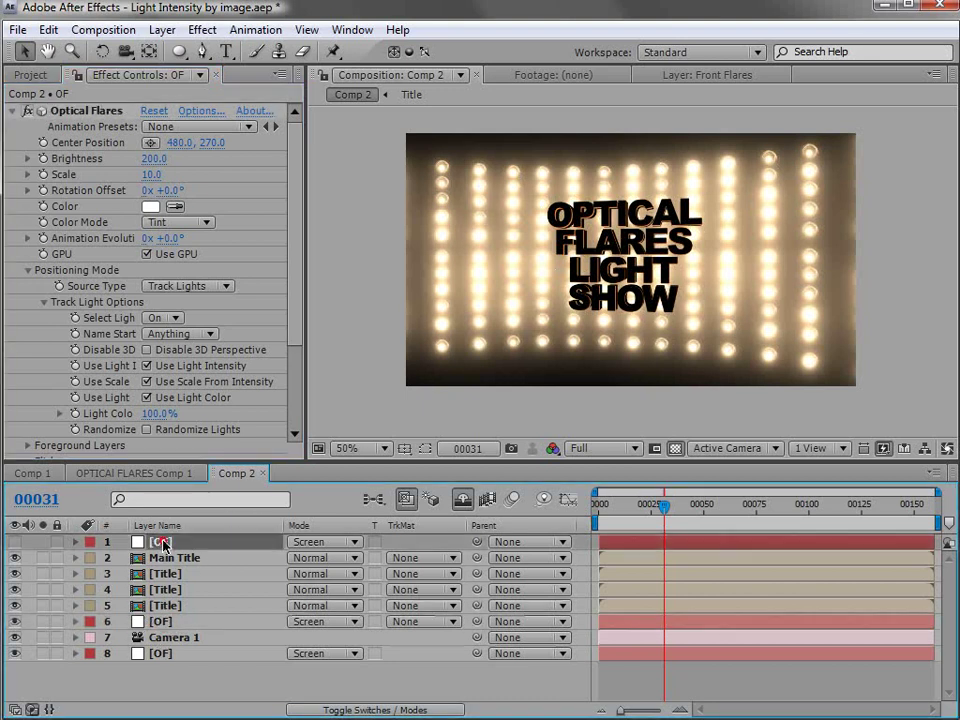
left_click(14, 542)
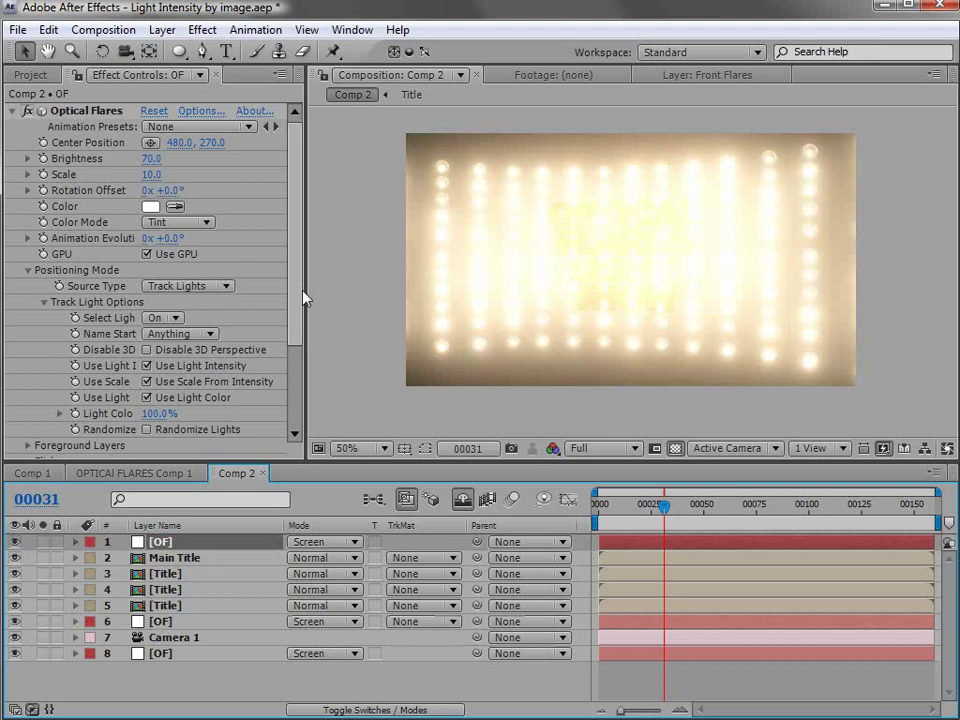
left_click(155, 159)
type("60")
key("Return")
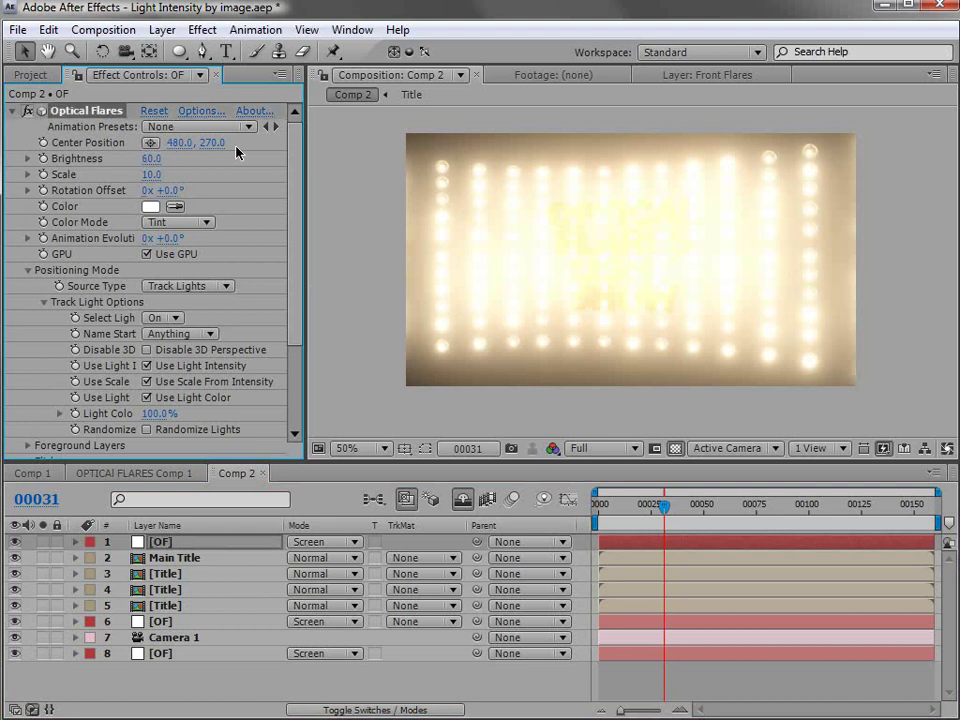
Step: Examine the title against the lights and hide Camera 1 and the two OF layers around it
scroll(639, 276, "up", 2)
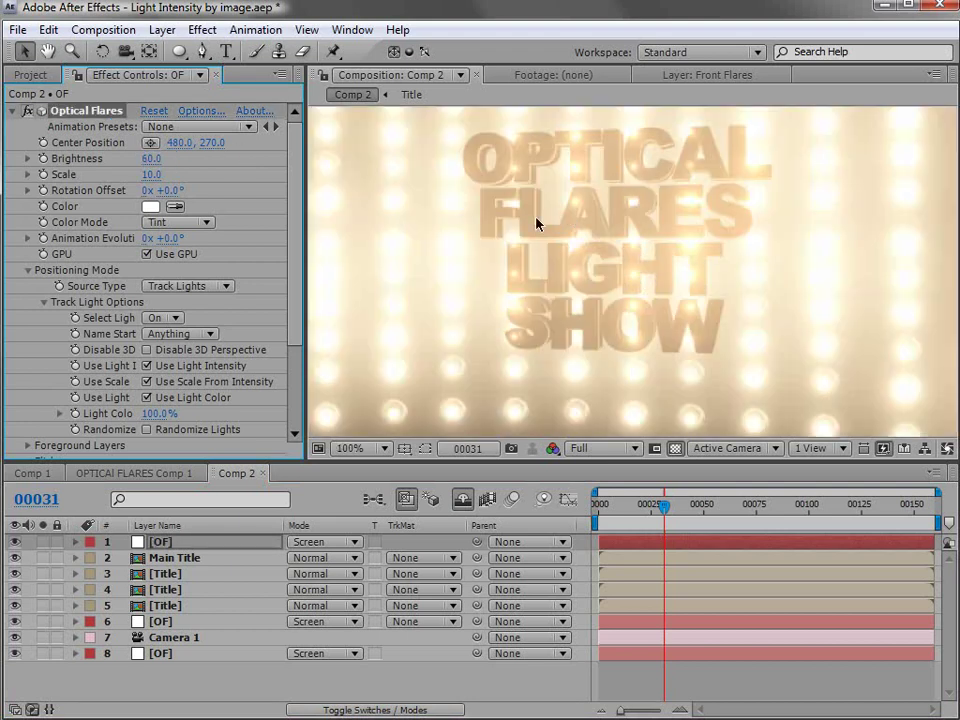
scroll(595, 276, "down", 2)
scroll(603, 285, "up", 2)
left_click(15, 541)
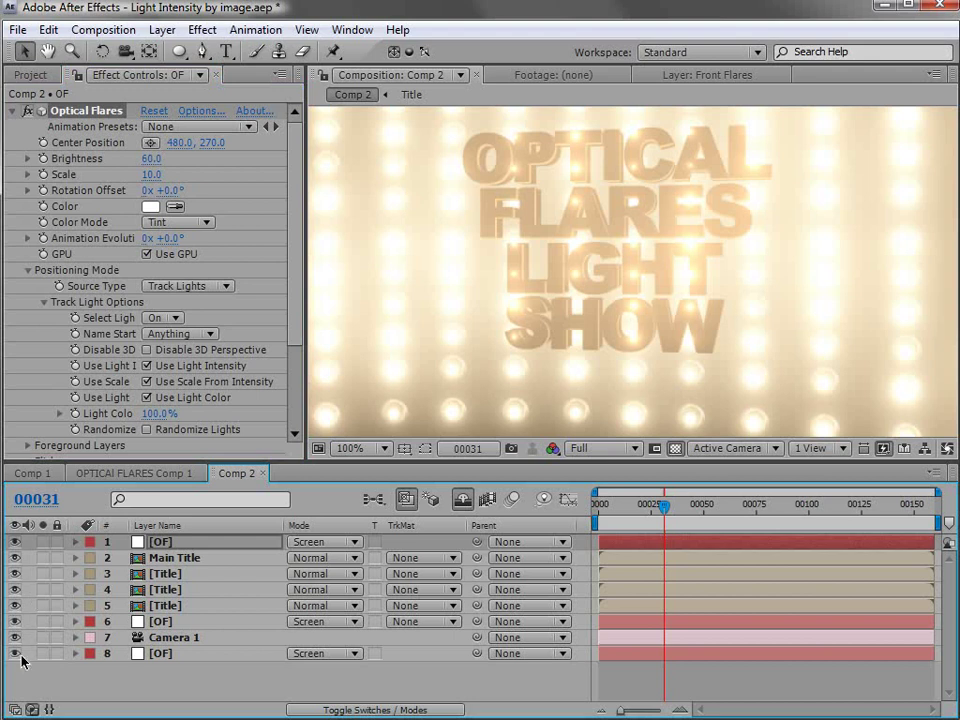
left_click_drag(15, 621, 13, 658)
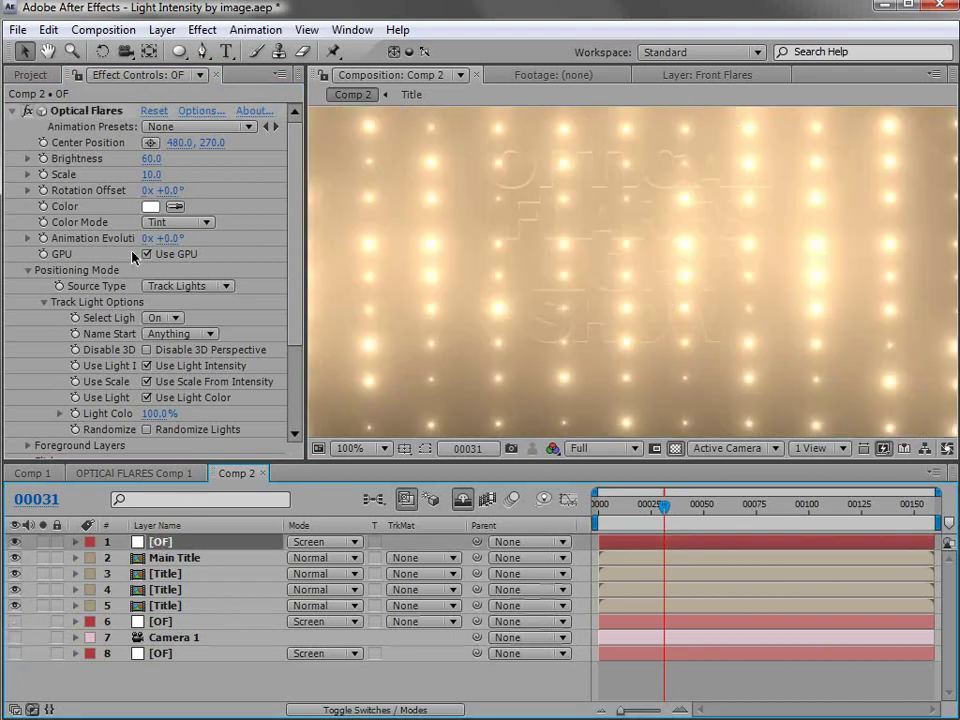
Step: Set Main Title as the Layer 1 source under Foreground Layers in the topmost OF layer's Optical Flares effect
left_click(27, 270)
left_click(28, 287)
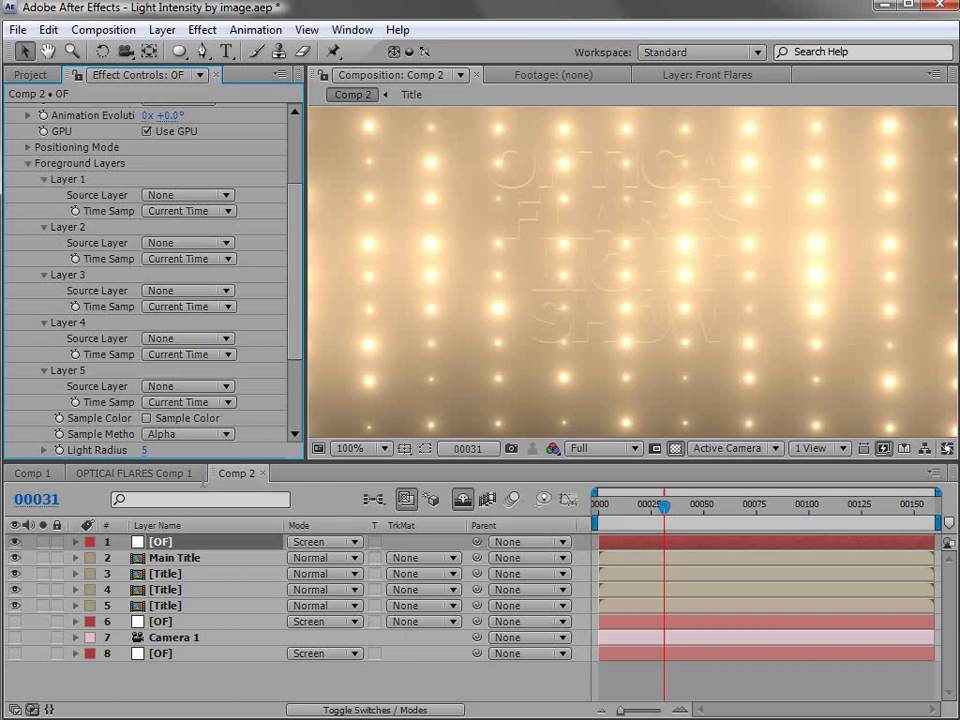
left_click(193, 195)
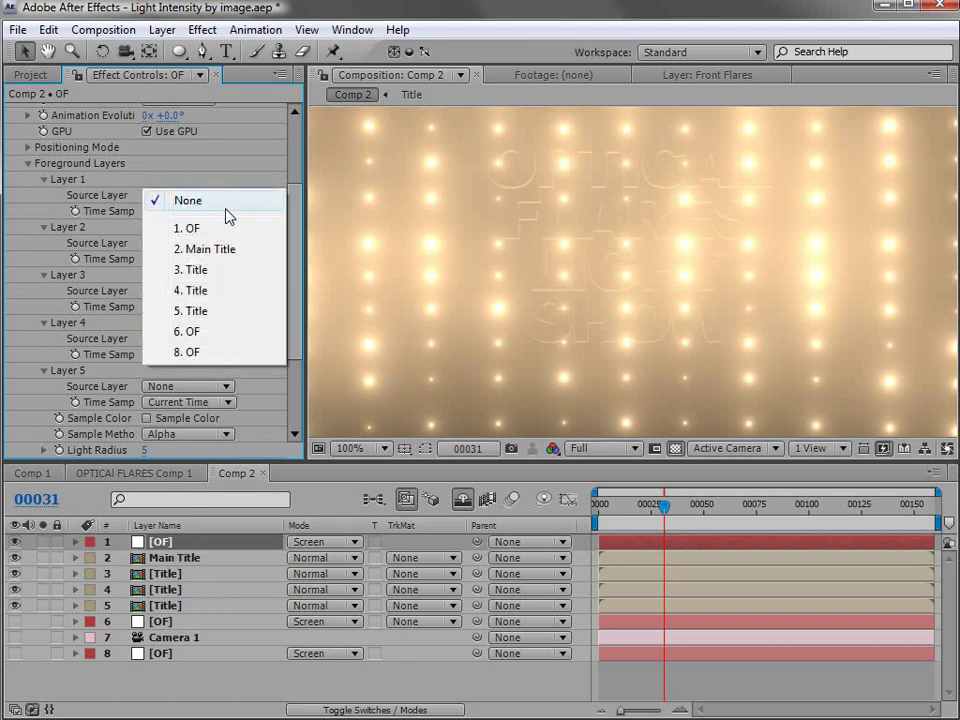
left_click(213, 250)
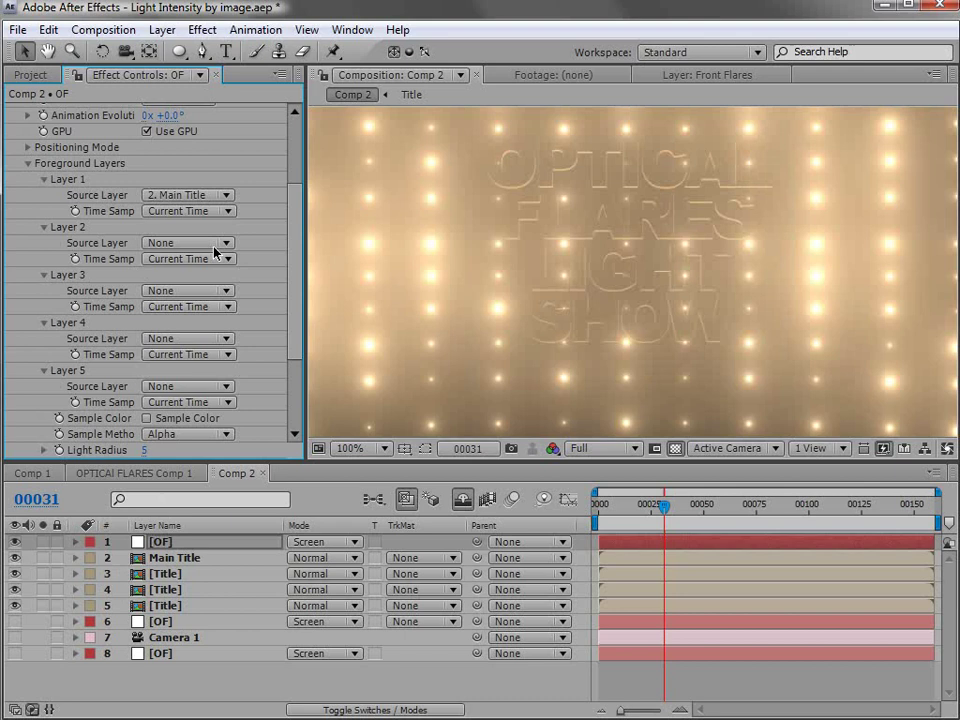
Step: Set the foreground Light Radius to 1 in the topmost OF layer's Optical Flares effect
scroll(301, 281, "down", 2)
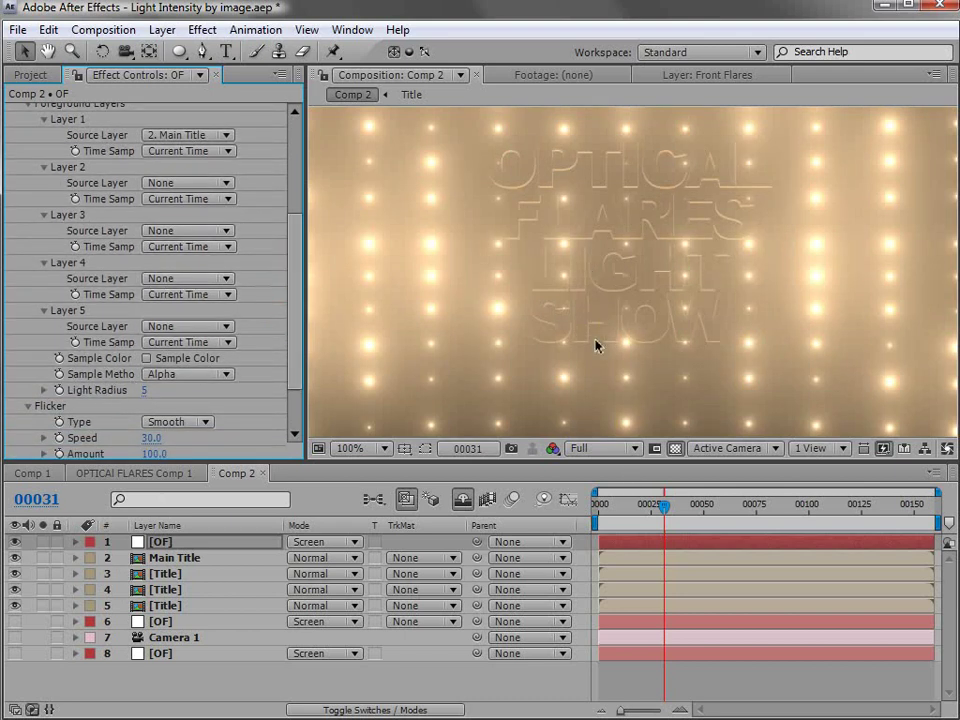
key("period")
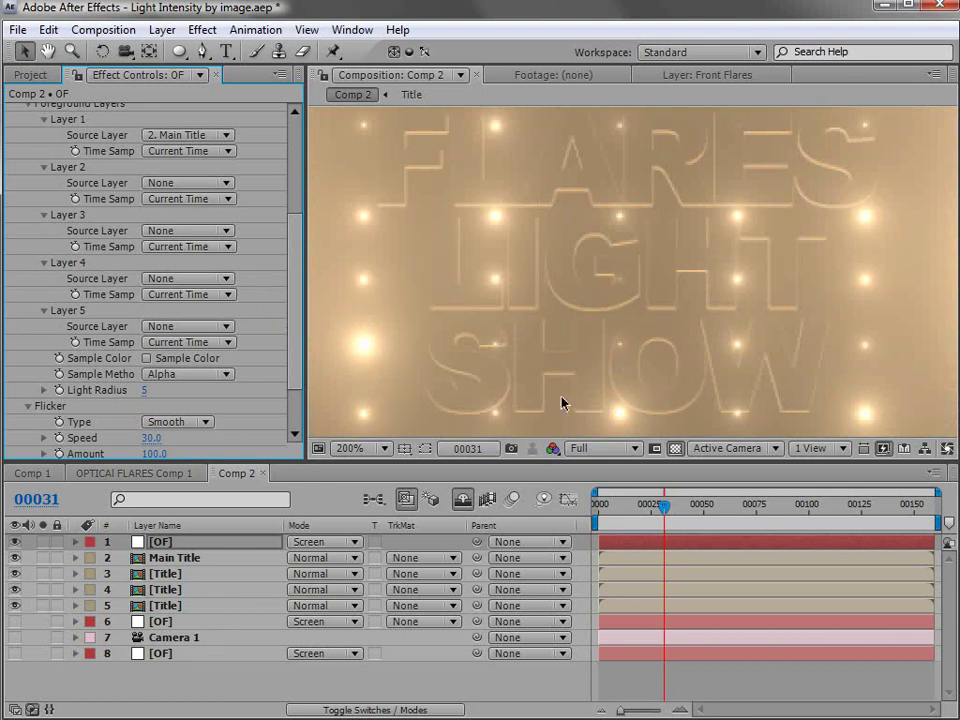
left_click(148, 392)
type("1")
key("Return")
key("y")
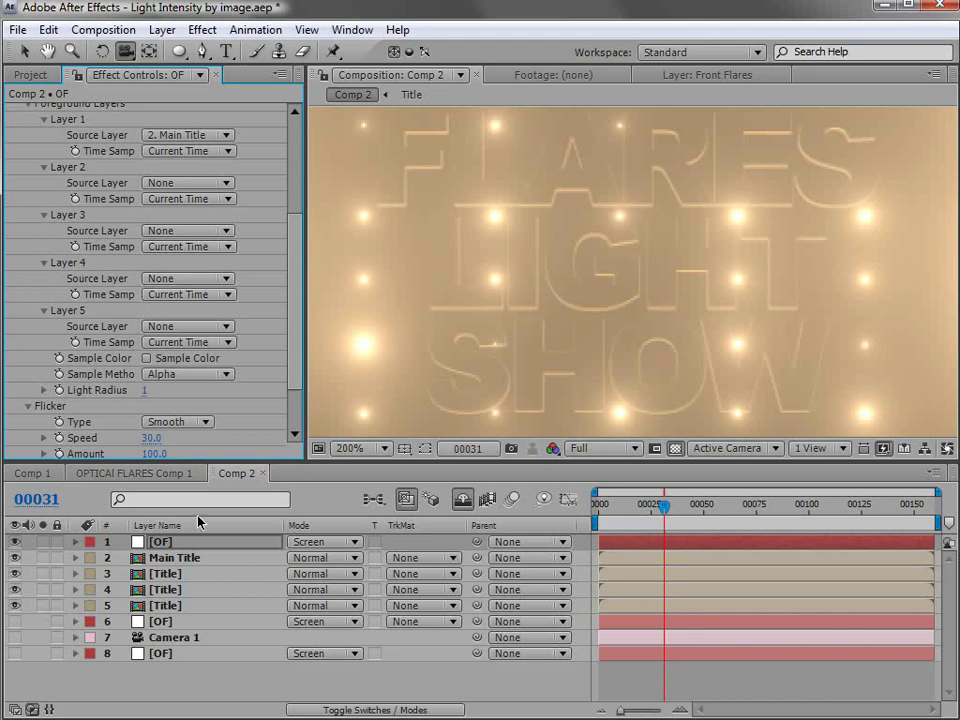
Step: Set the Glow object's Gamma to 0.7 in the topmost OF layer's Optical Flares options
left_click_drag(293, 351, 294, 240)
left_click(197, 111)
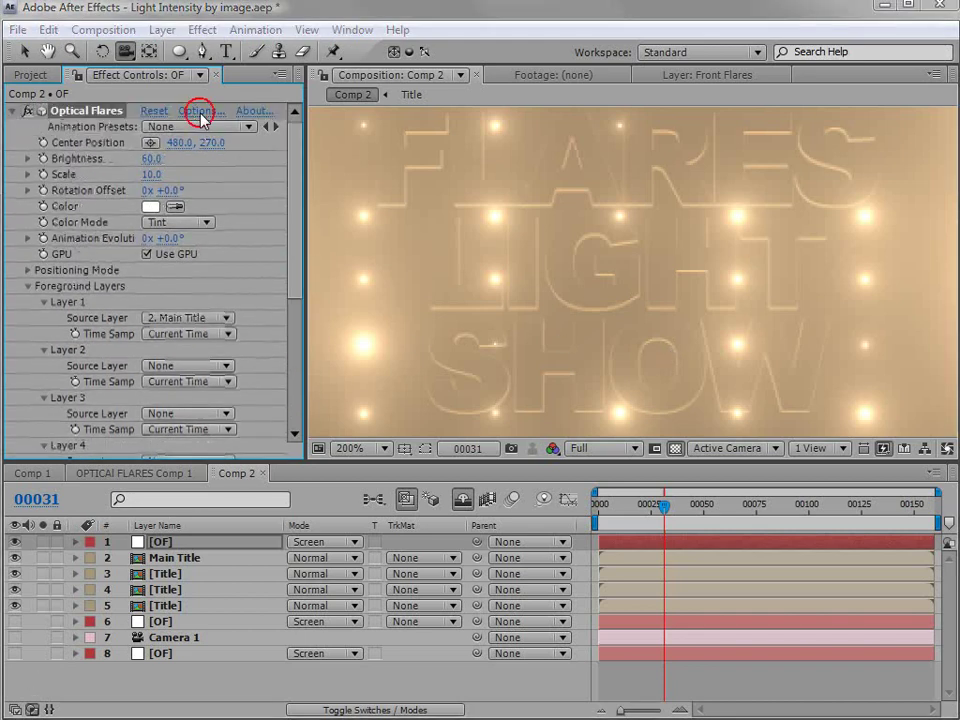
left_click(237, 478)
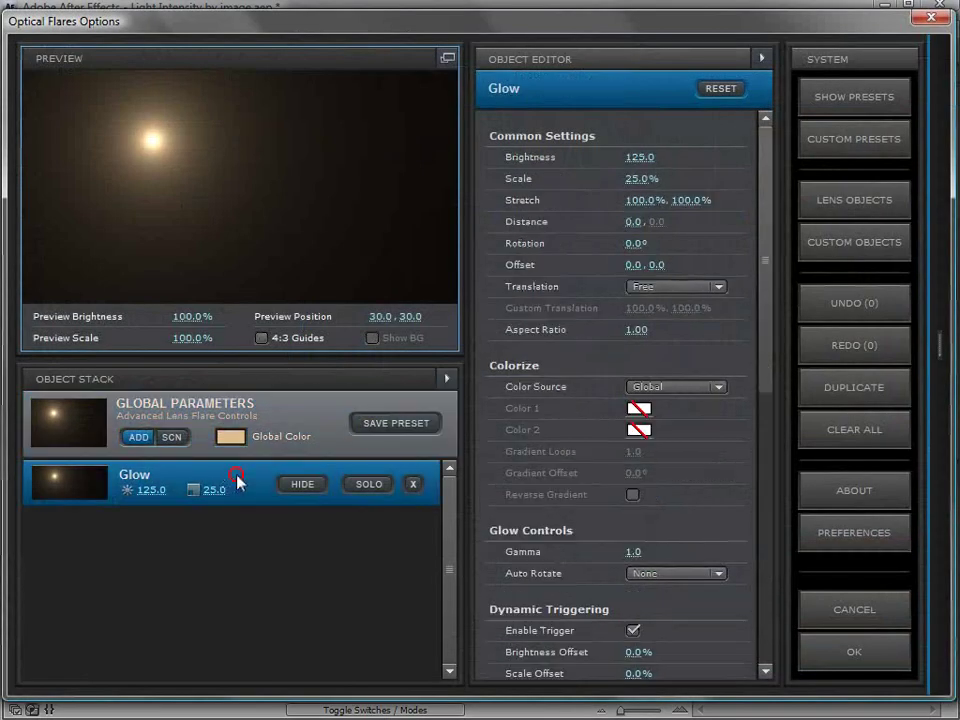
left_click(633, 553)
type(".7")
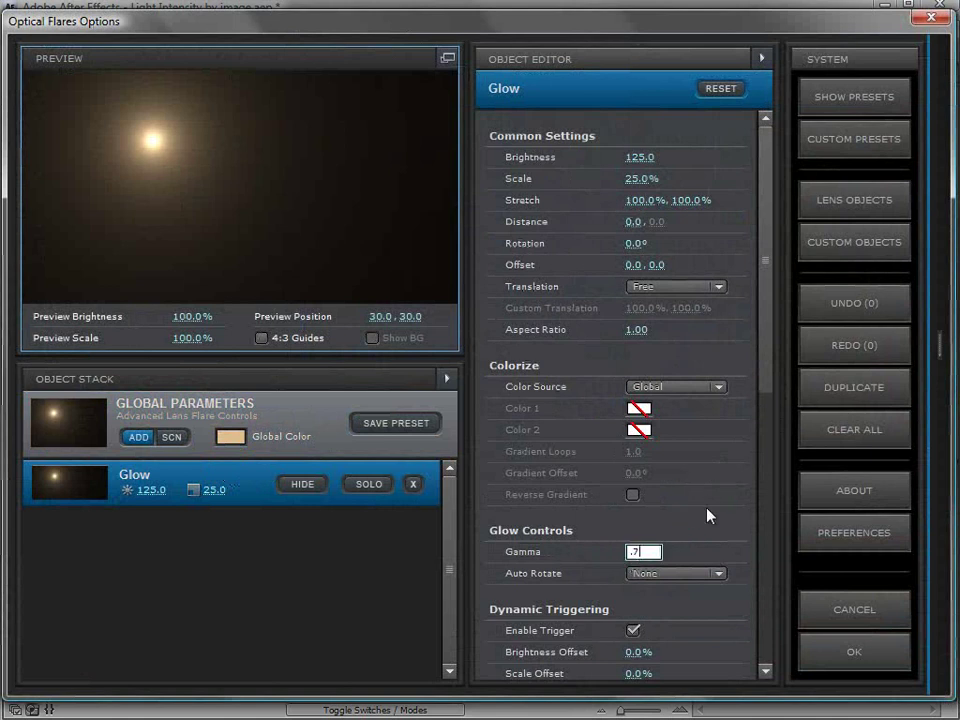
key("Return")
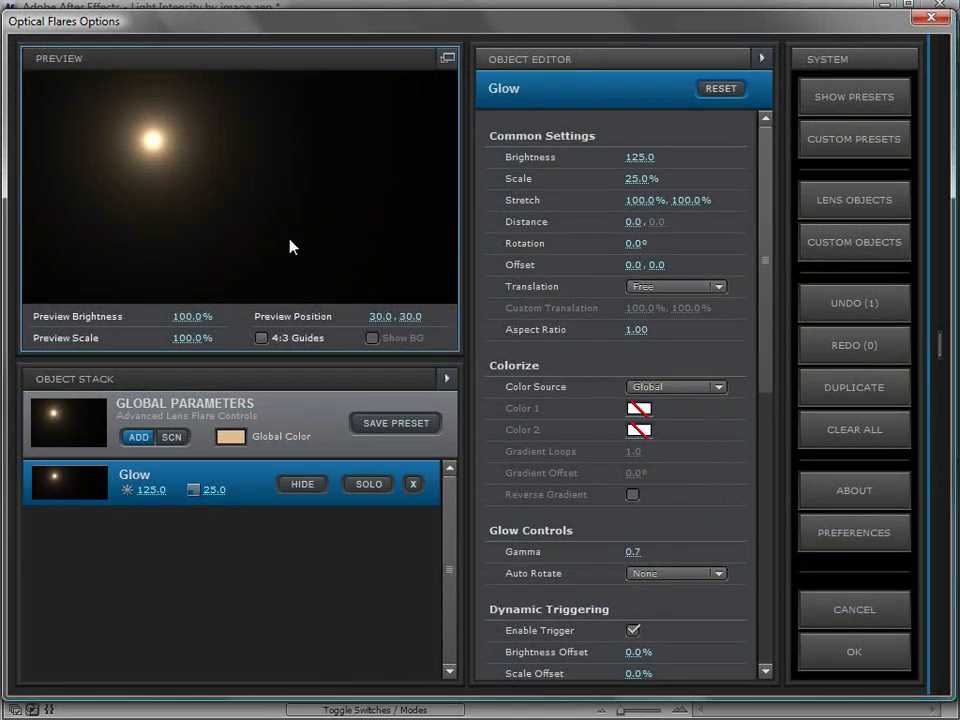
left_click(845, 655)
Step: Try a Brightness of 80 on the topmost OF layer's Optical Flares effect and raise it to 120
left_click(148, 157)
type("80")
key("Return")
left_click(148, 158)
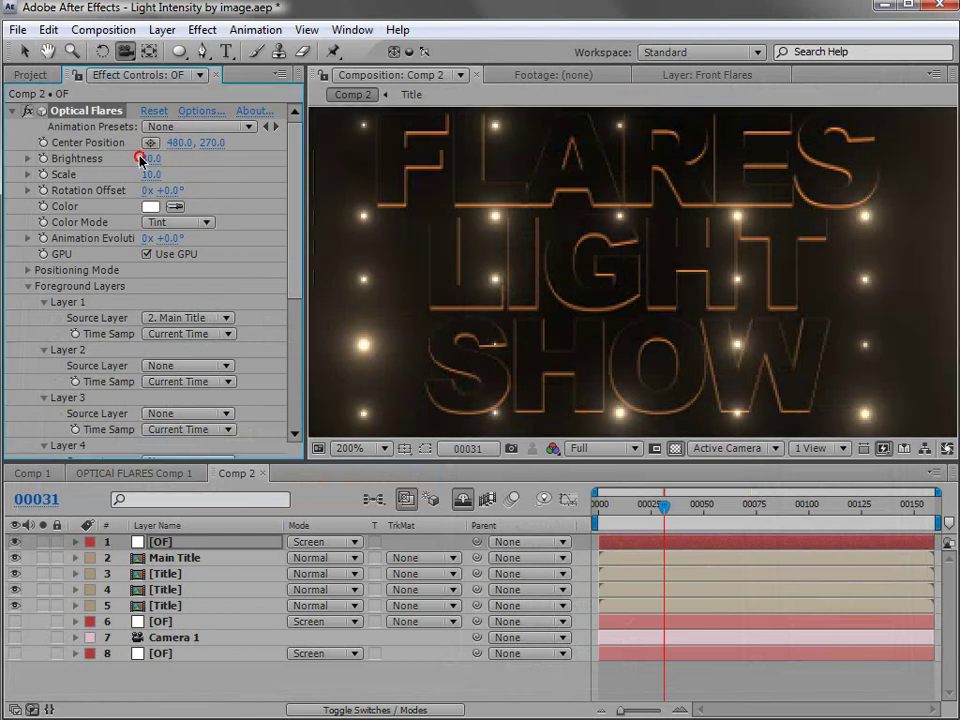
type("120")
key("Return")
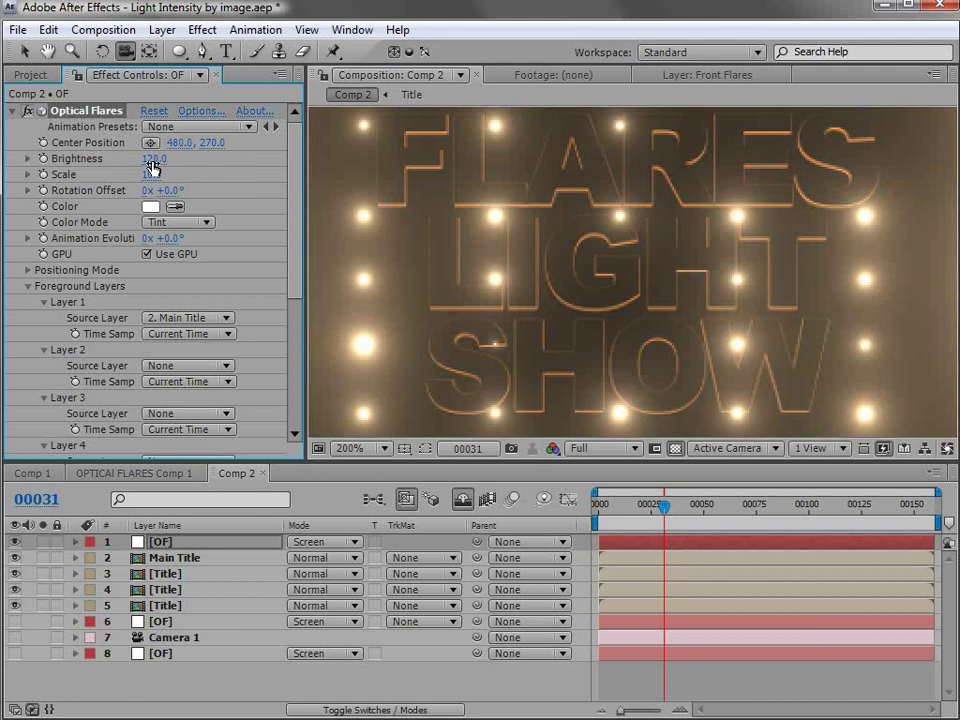
Step: Show Camera 1 and the two hidden OF layers around it, and check the title against the whole wall of lights
left_click(15, 653)
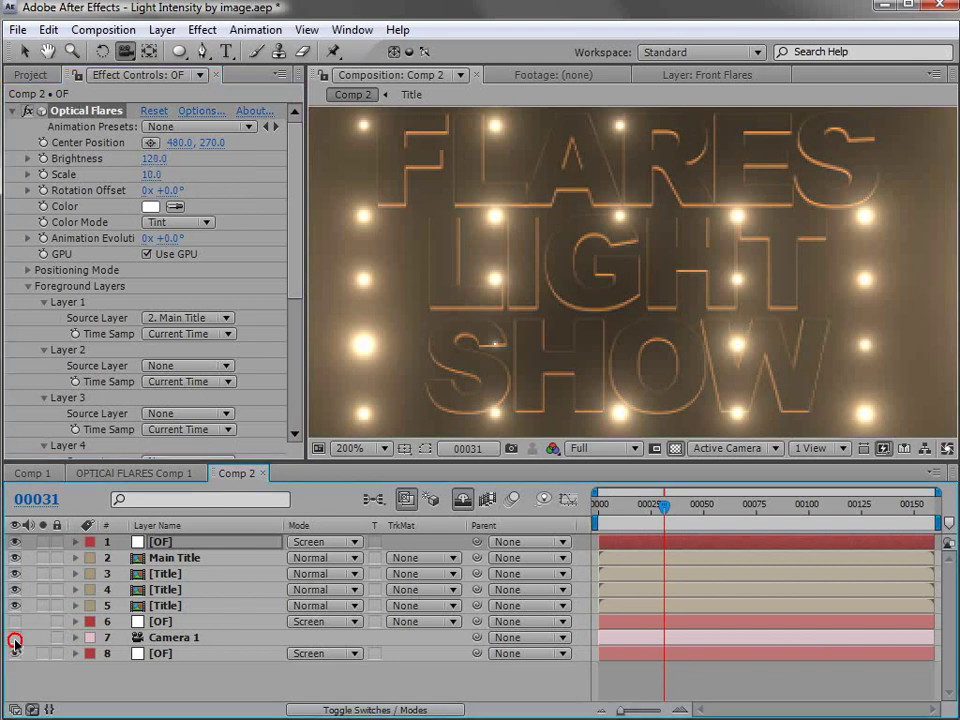
left_click(26, 630)
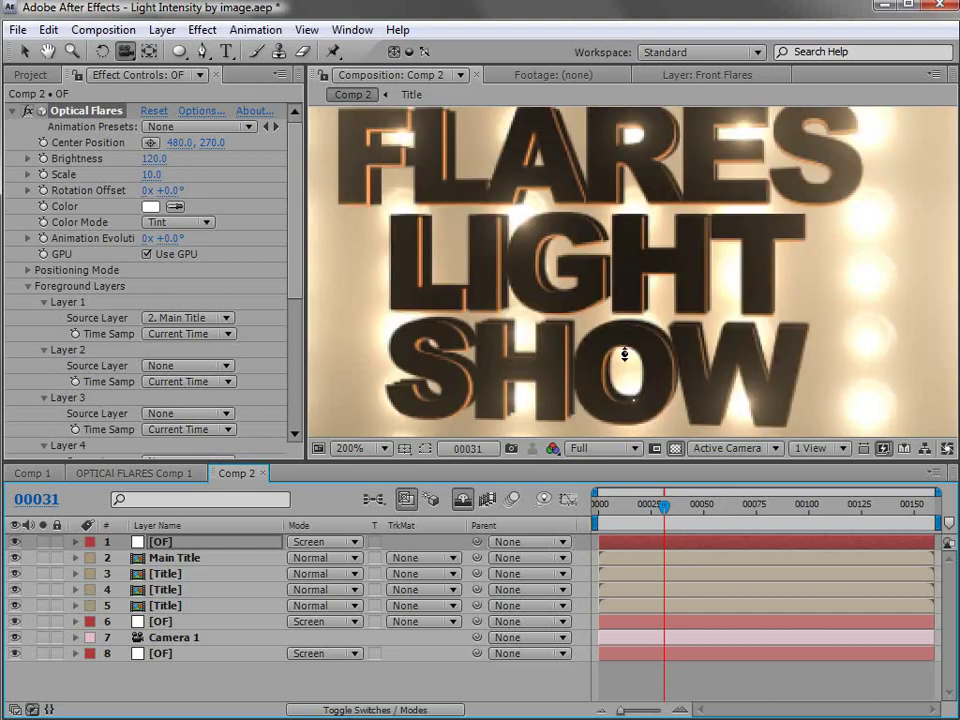
key("v")
scroll(608, 287, "down", 1)
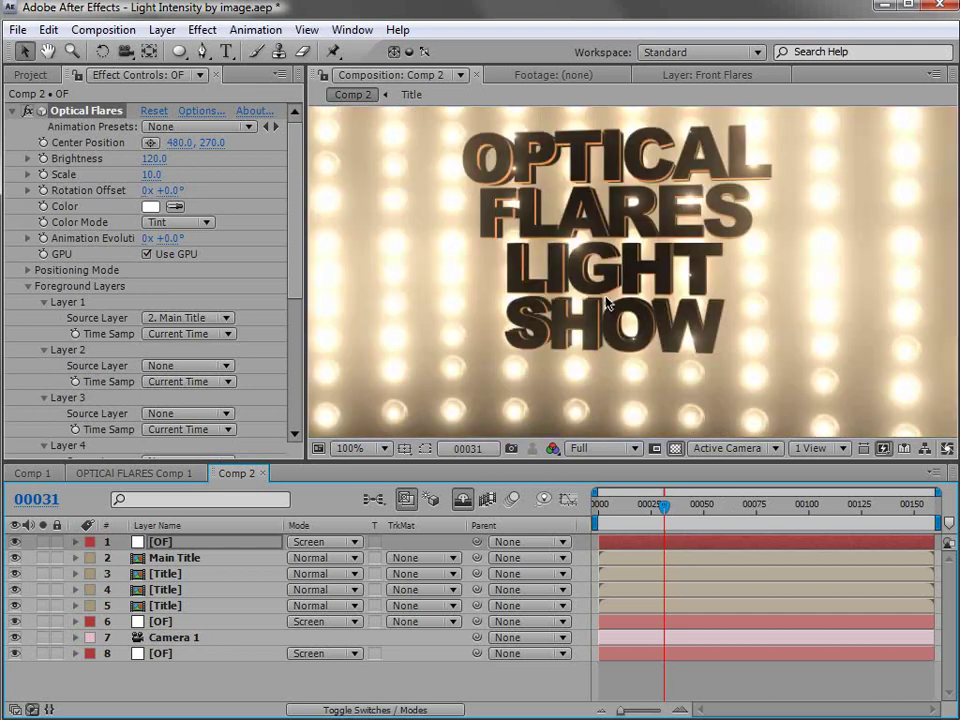
scroll(606, 306, "down", 2)
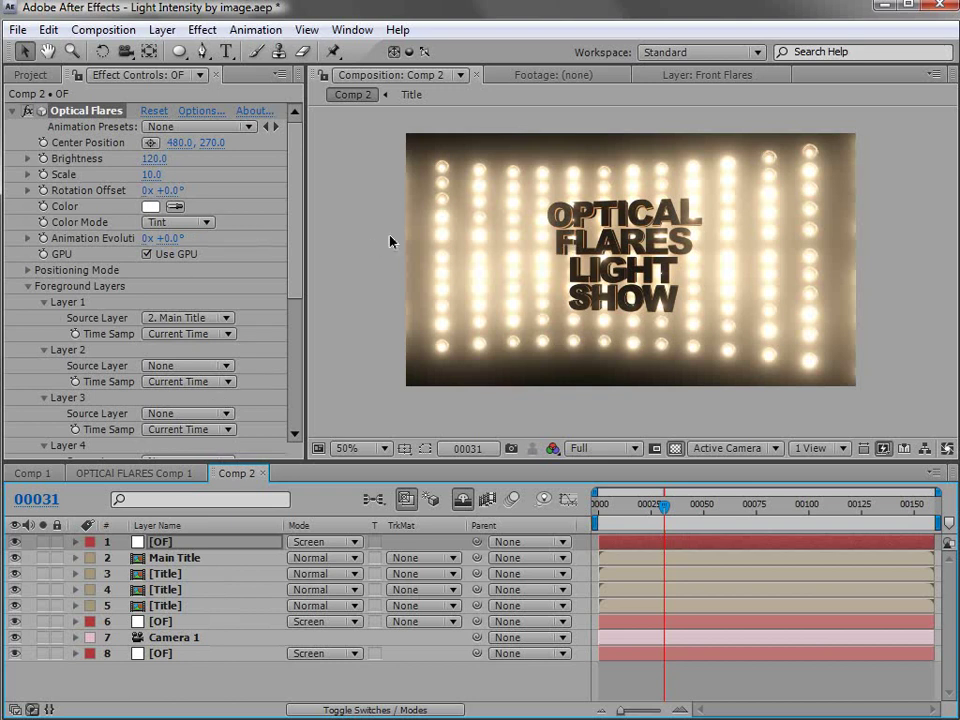
key("F3")
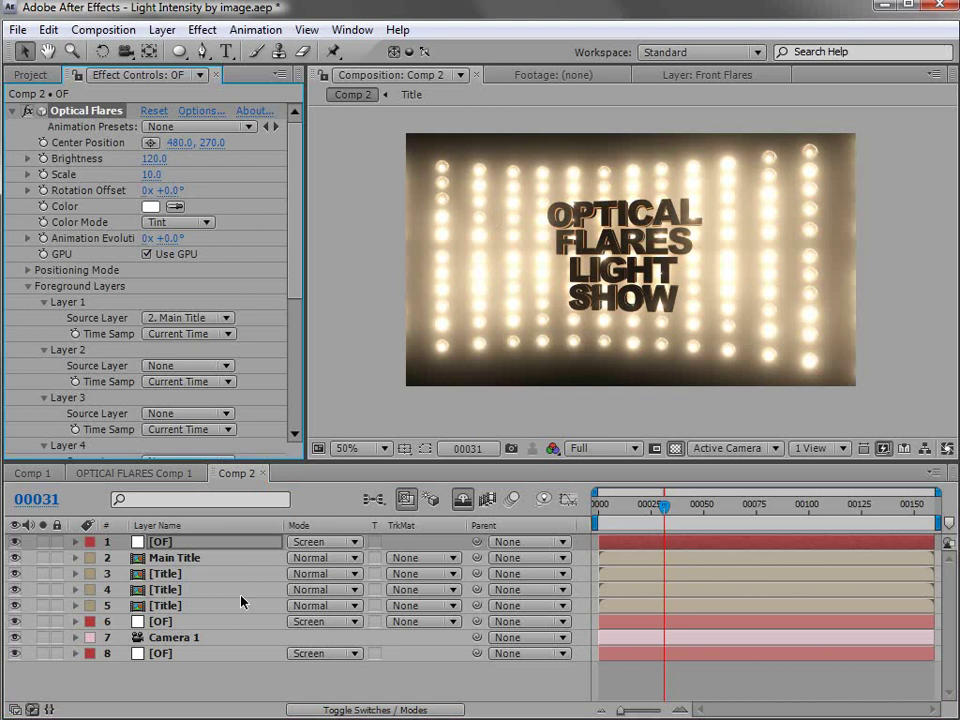
Step: Hide the topmost OF layer and tint the Optical Flares Color of the OF layer above Camera 1 a pale orange
left_click(15, 542)
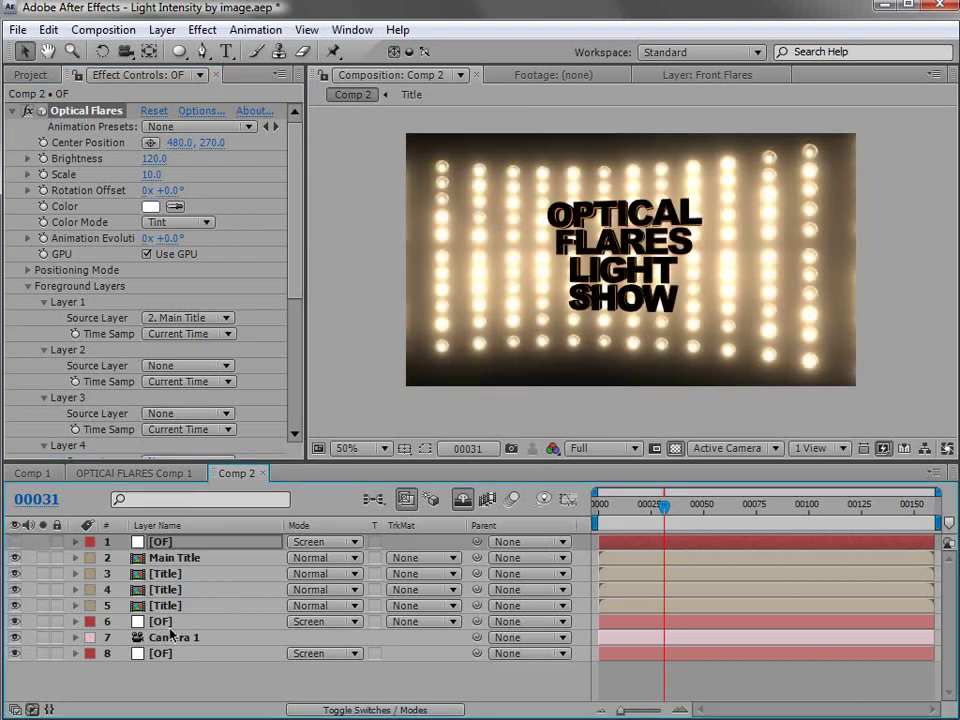
left_click(163, 622)
left_click(151, 207)
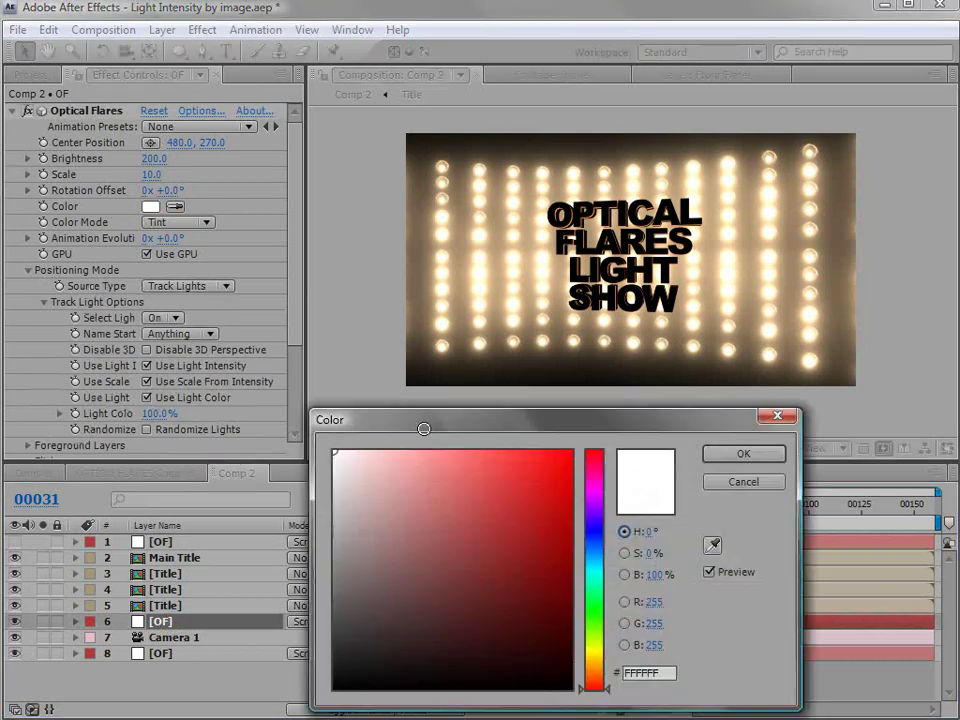
left_click_drag(591, 677, 594, 668)
mouse_move(358, 456)
left_mouse_down()
mouse_move(379, 461)
mouse_move(357, 460)
left_mouse_up()
left_click(743, 453)
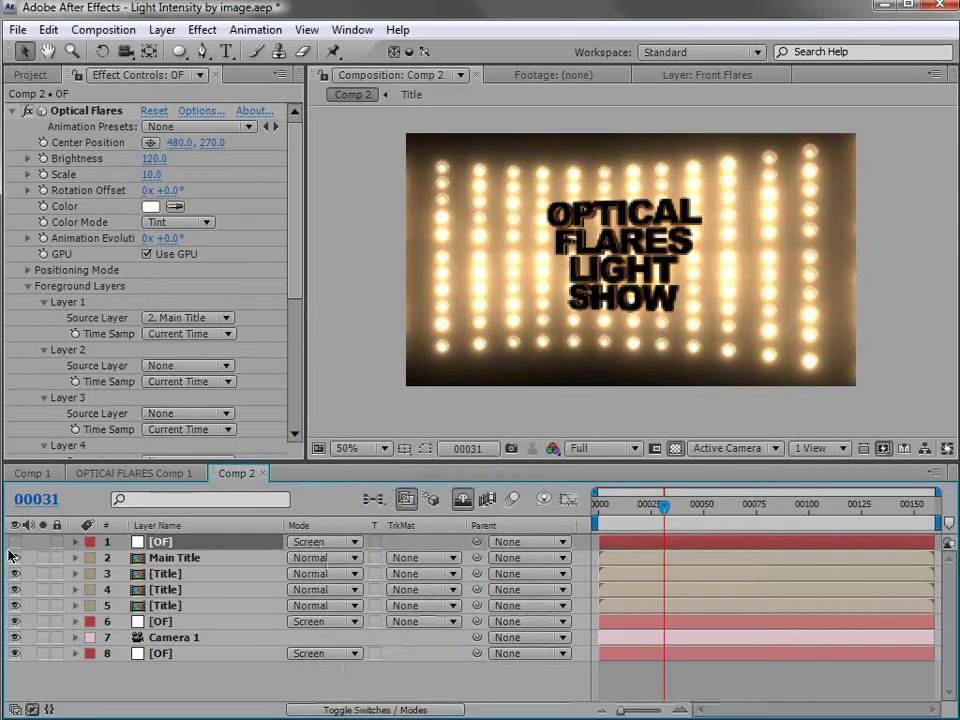
Step: Show the topmost OF layer again and tint its Optical Flares Color a light orange
left_click(12, 546)
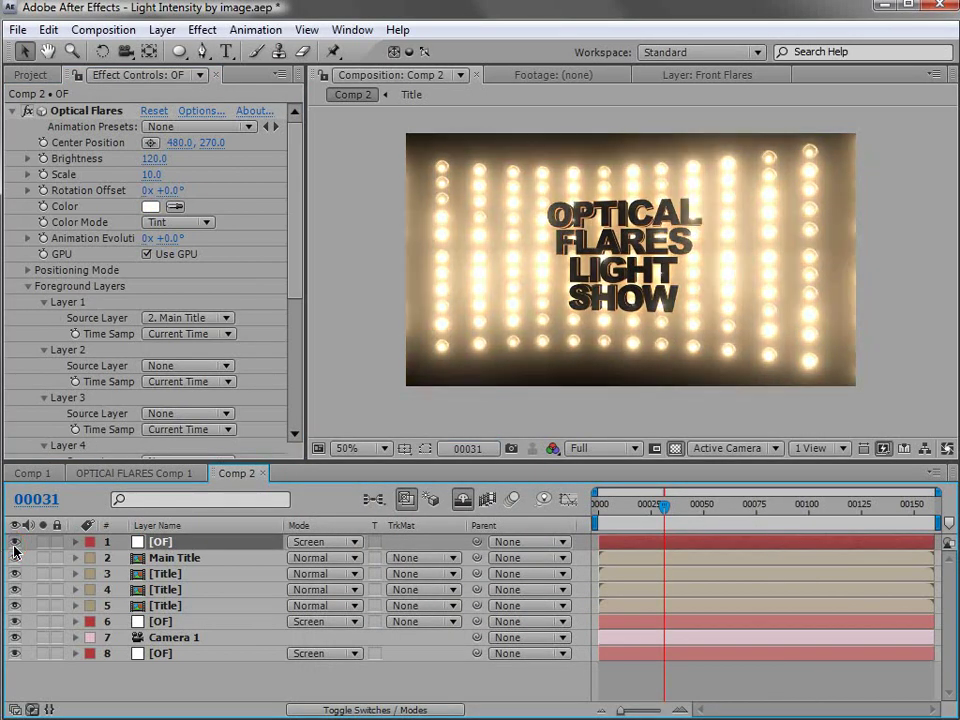
left_click(151, 206)
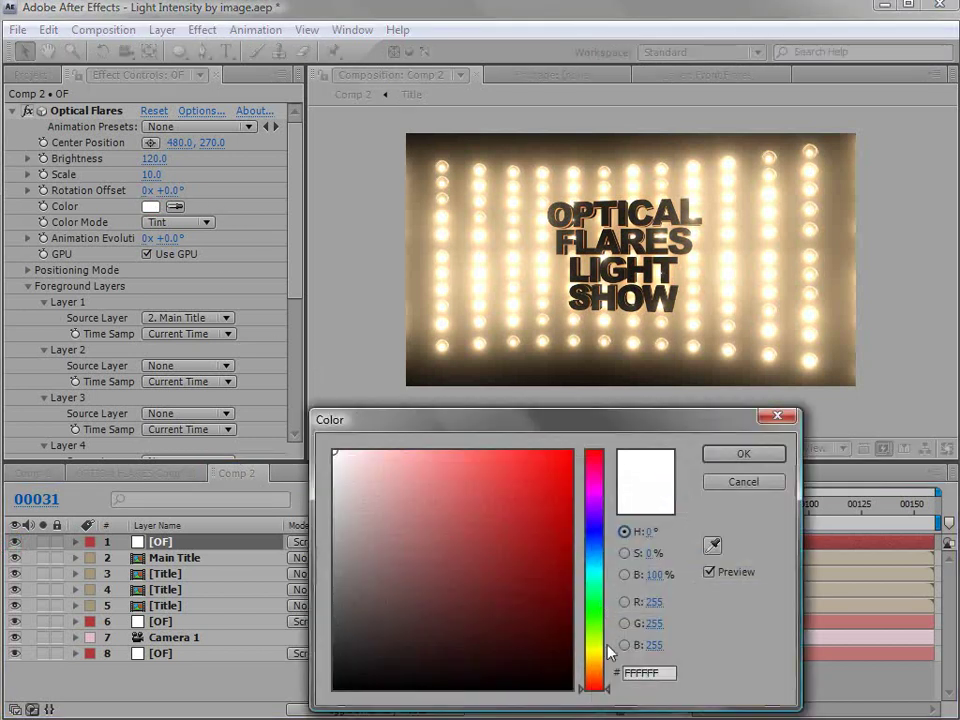
left_click(594, 673)
left_click_drag(362, 459, 381, 463)
left_click(393, 467)
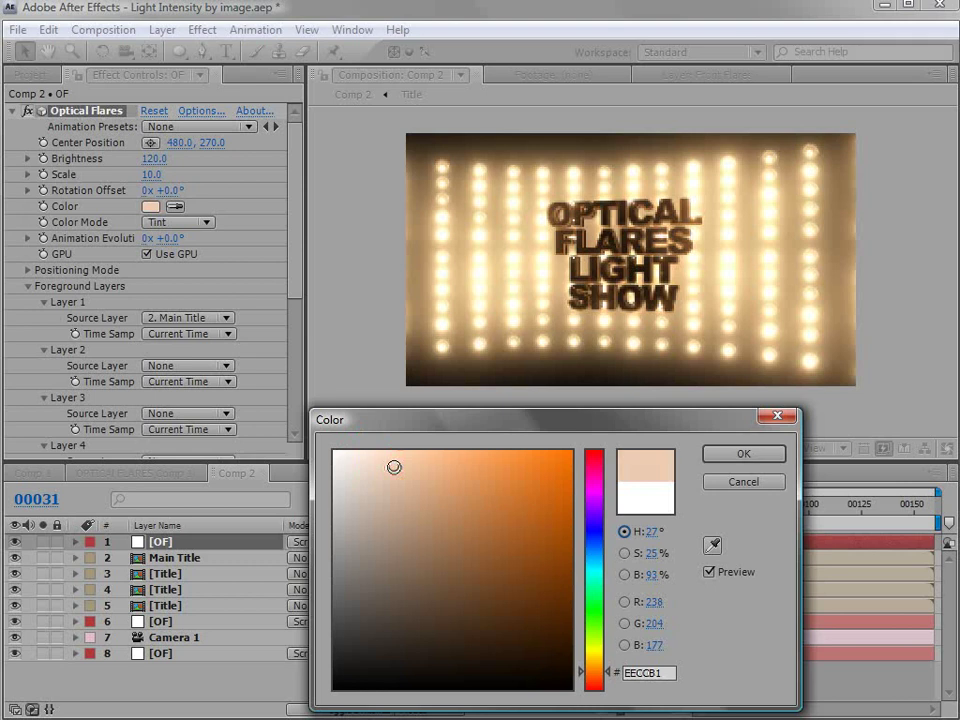
left_click(413, 471)
left_click(743, 453)
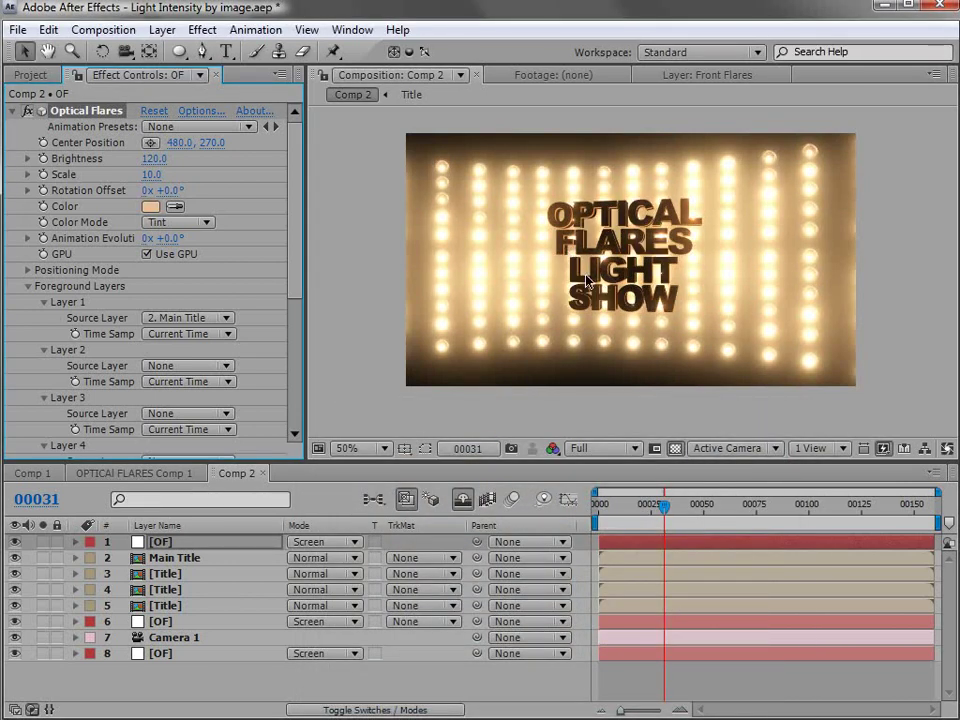
Step: Inspect the title up close and set the topmost OF layer's Optical Flares Brightness to 50
key("slash")
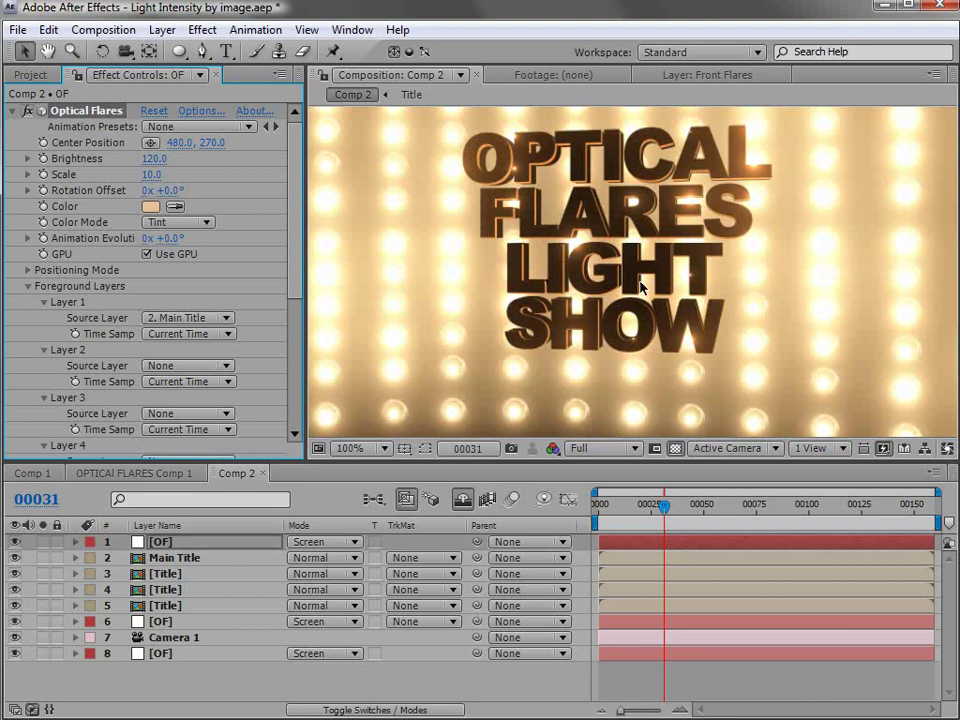
key("comma")
key("comma")
left_click(154, 158)
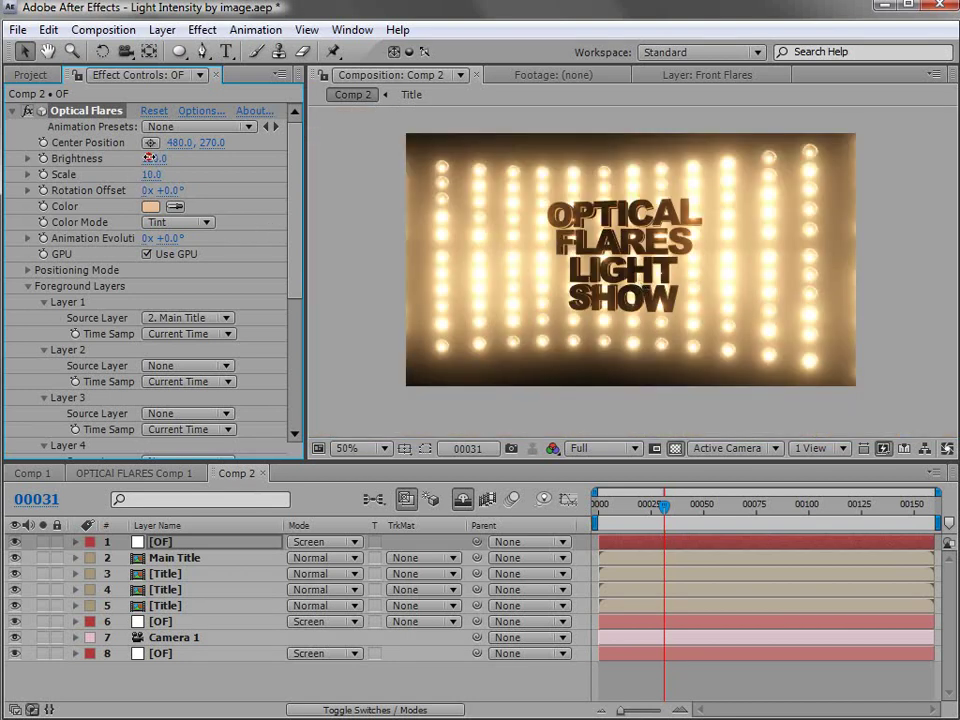
type("50")
key("Return")
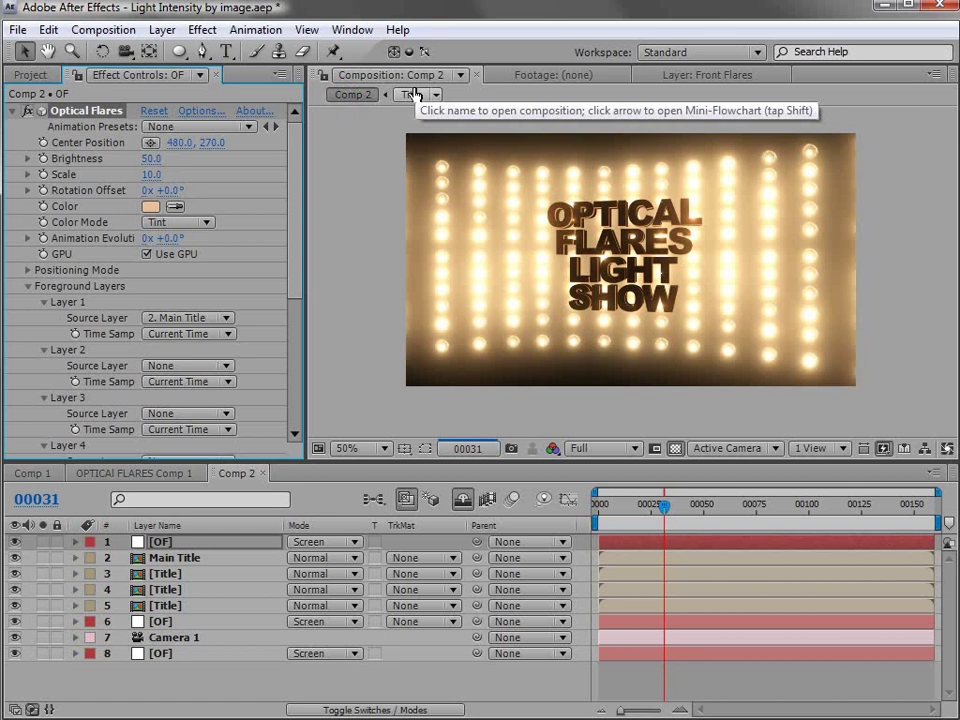
Step: Try a Scale of 50 on the topmost OF layer's Optical Flares effect, settle on 40 and inspect the composition enlarged
left_click(151, 174)
type("50")
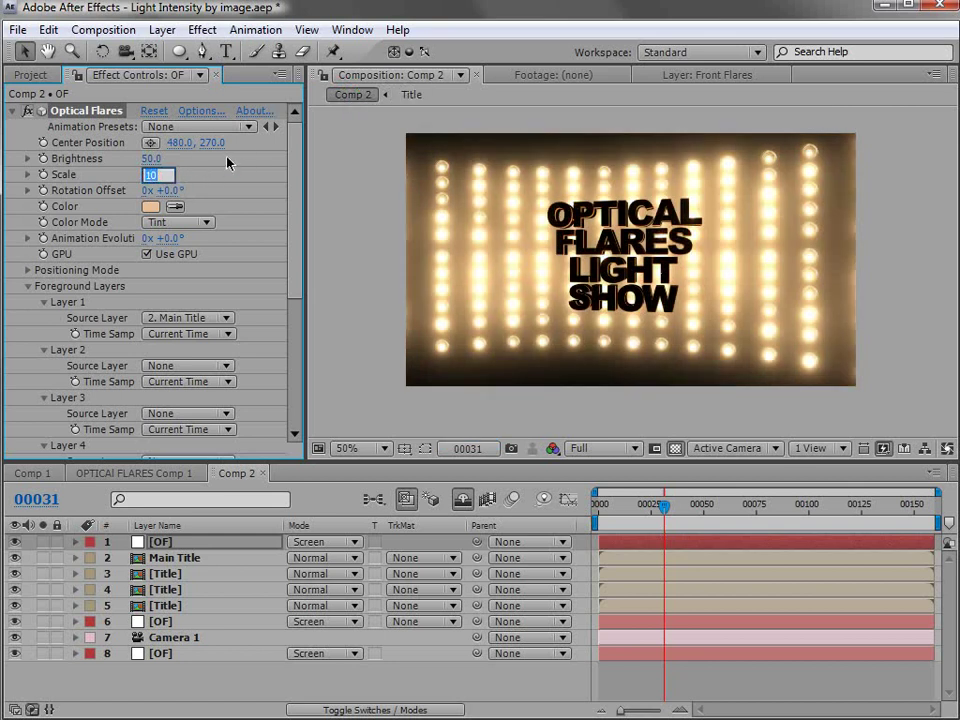
key("Return")
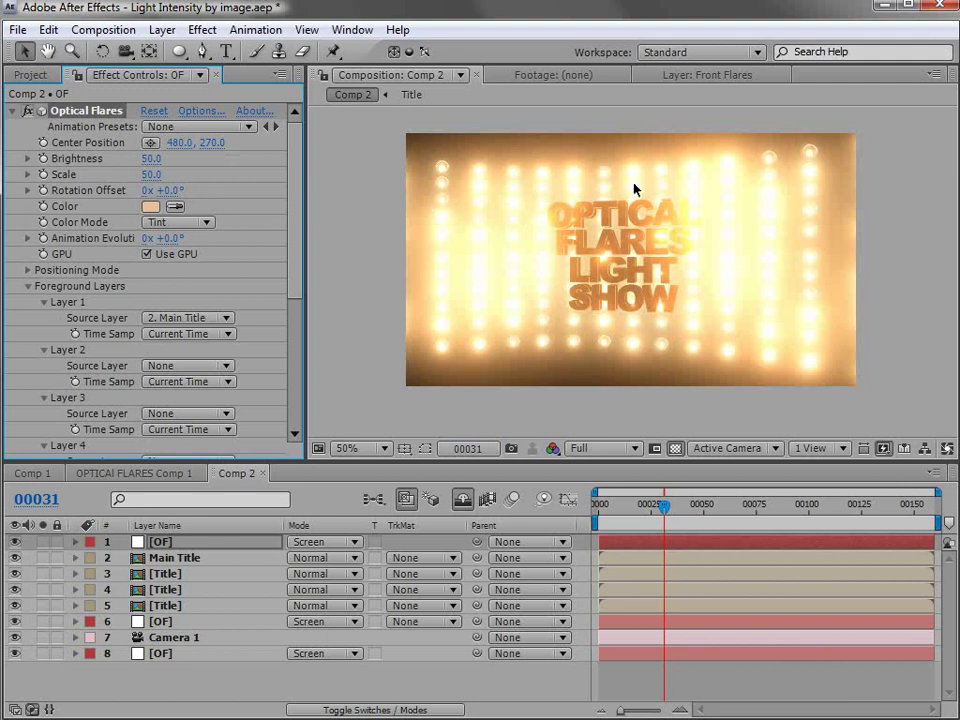
left_click(153, 175)
type("40")
key("Return")
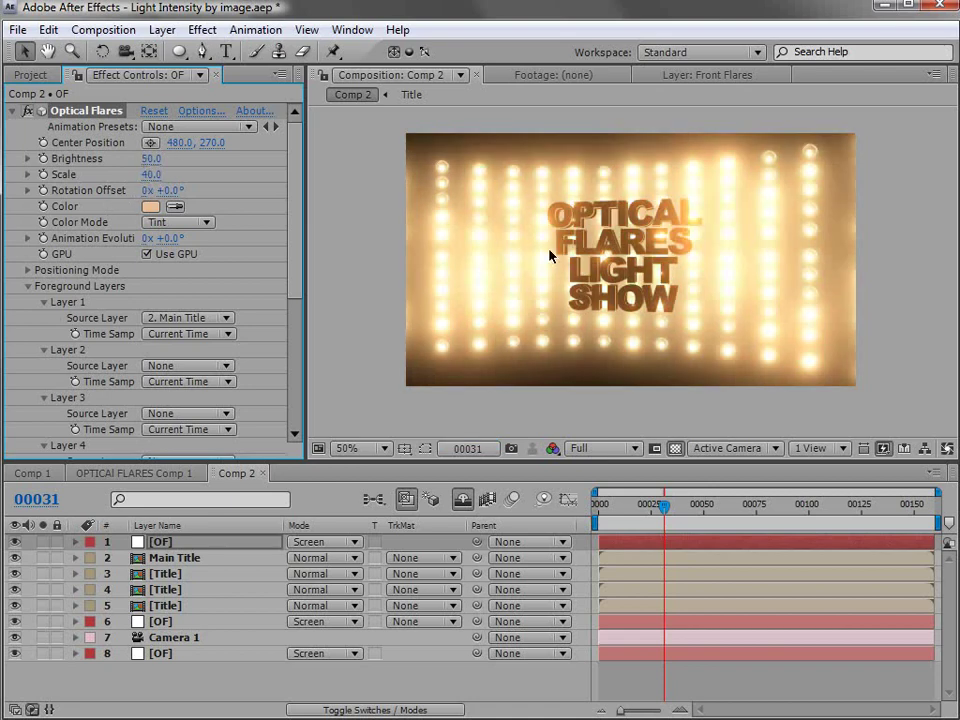
scroll(619, 255, "up", 2)
key("grave")
key("grave")
scroll(619, 270, "down", 2)
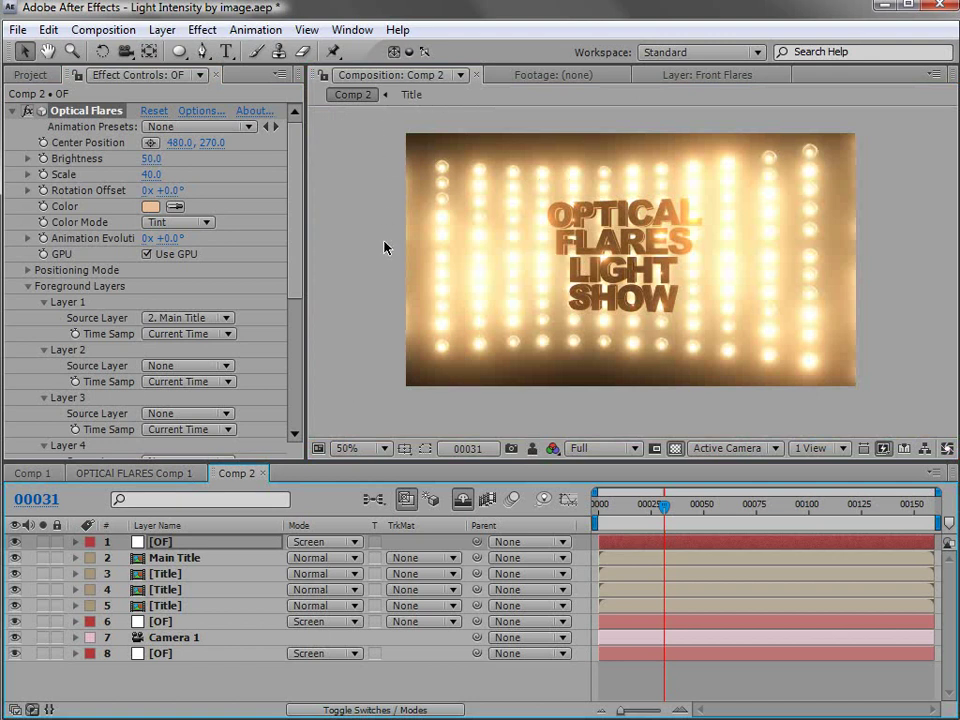
Step: Keyframe Camera 1's Position at frame 0 and move the camera closer to a low angle at 581.0, 374.8, -483.7
left_click_drag(664, 506, 581, 520)
left_click(197, 643)
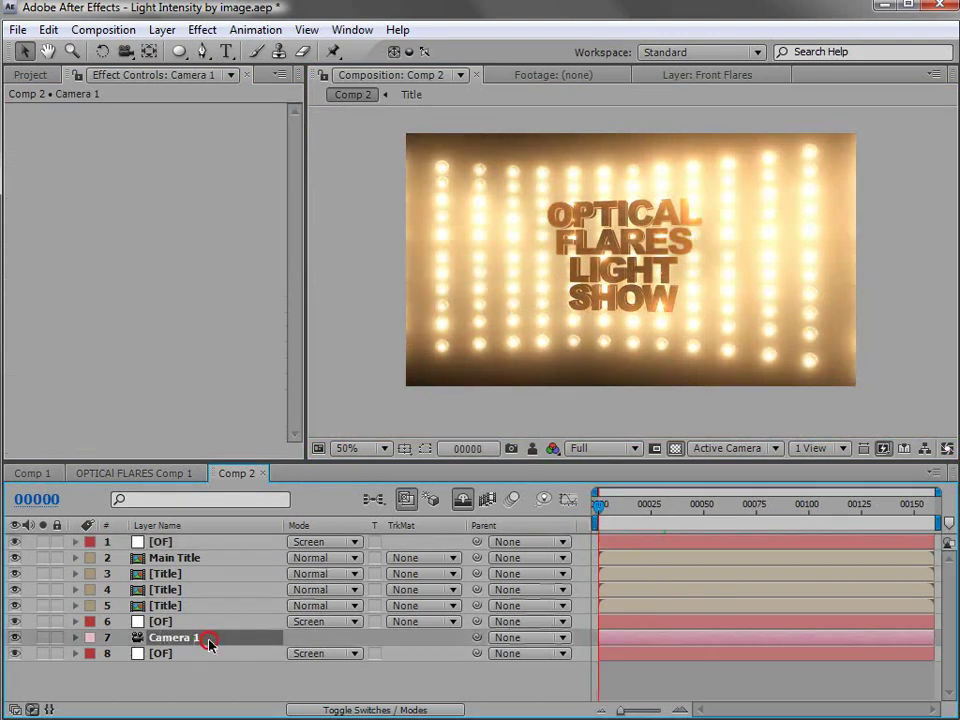
key("alt+shift+p")
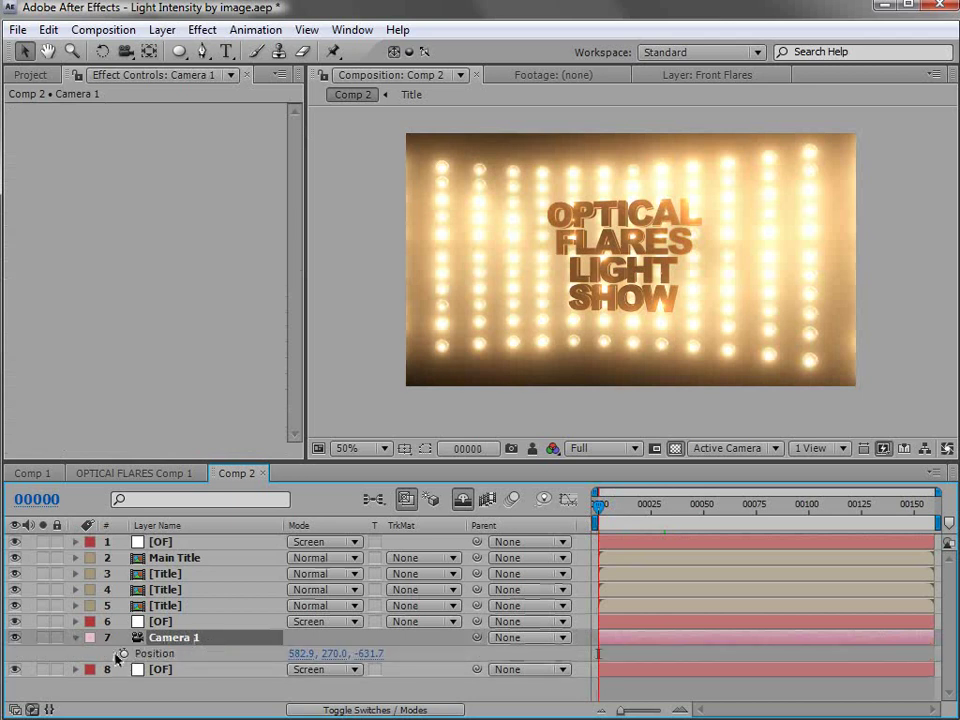
left_click(125, 51)
left_click(195, 80)
left_click_drag(488, 220, 596, 315)
key("c")
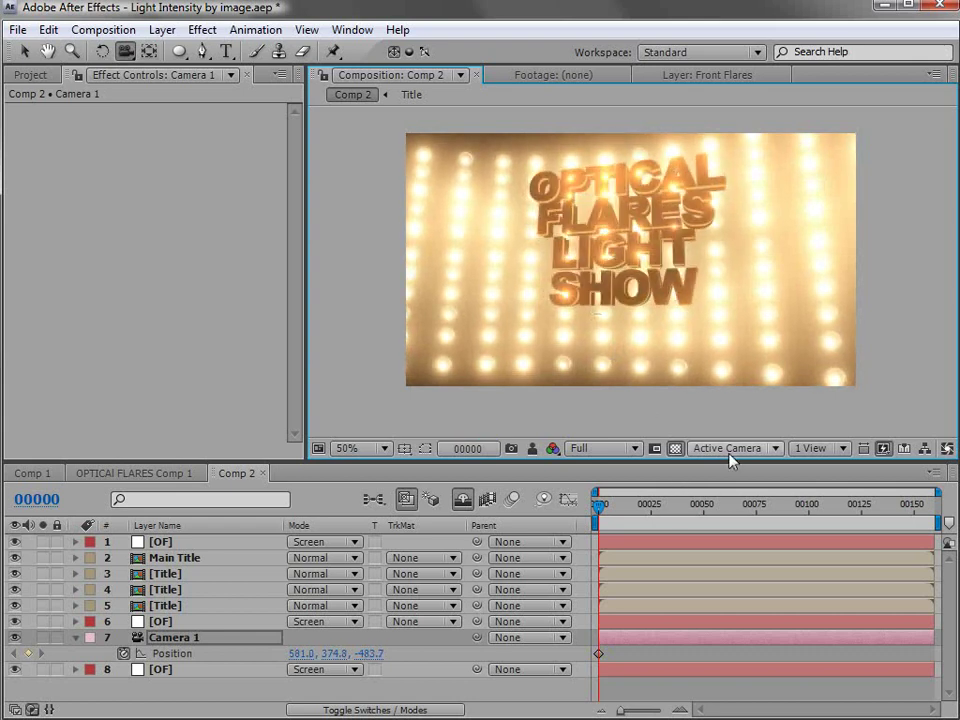
Step: In the Top view, move Camera 1's point of interest forward onto the title layers, and return to the Active Camera view
left_click(730, 458)
left_click(761, 568)
key("v")
key("comma")
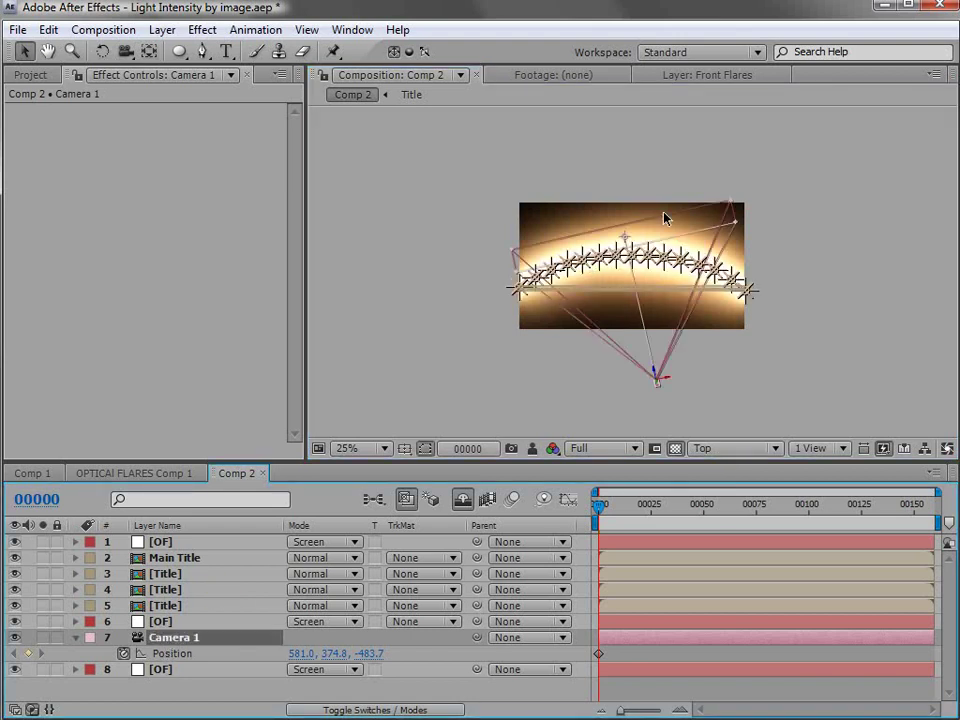
left_click_drag(625, 240, 631, 291)
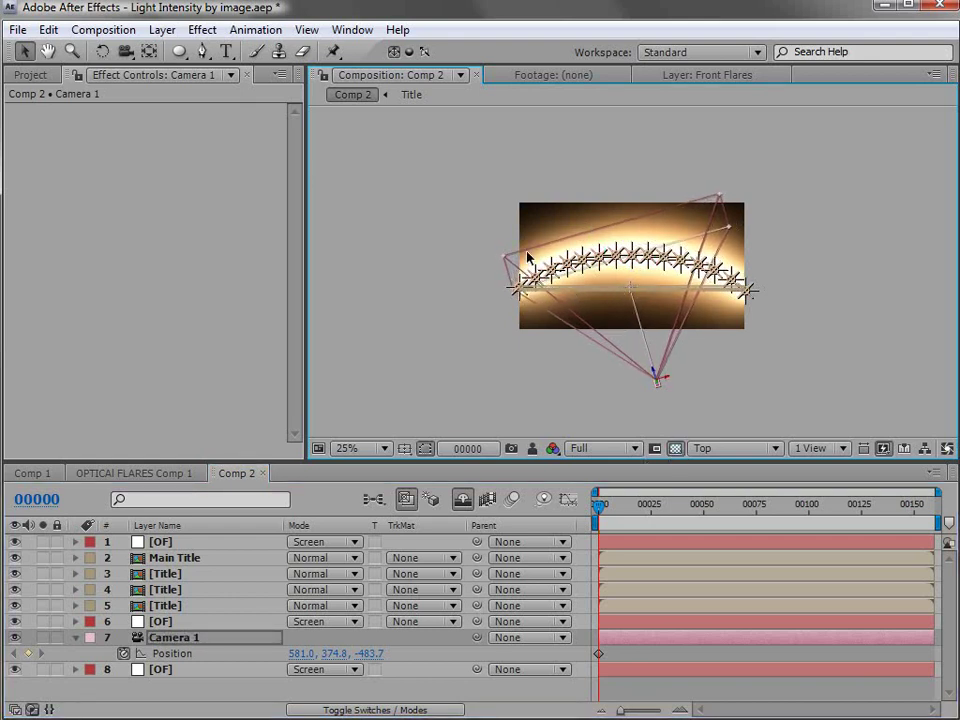
key("period")
key("period")
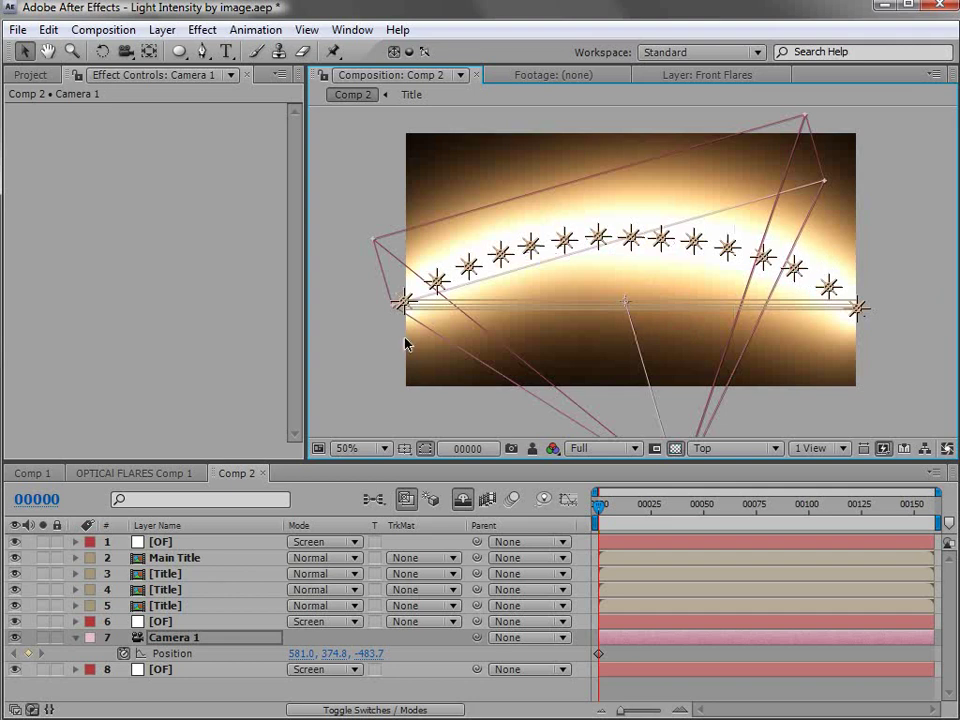
left_click(716, 452)
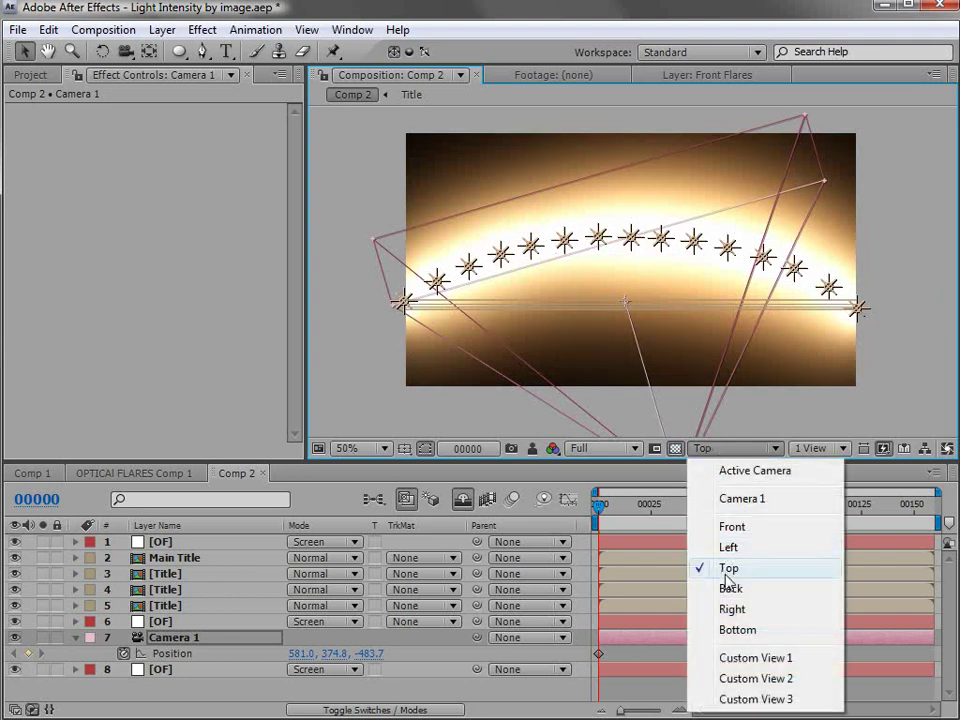
left_click(757, 472)
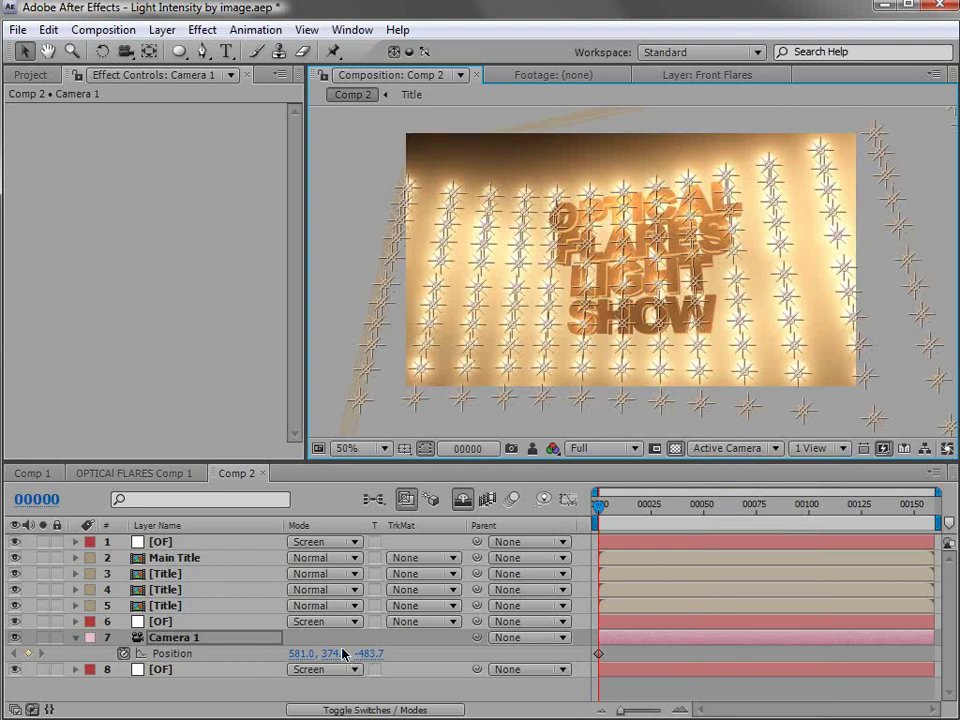
Step: Set the Y value of Camera 1's Point of Interest to 309.1 and check the framing at the start of the timeline
key("a")
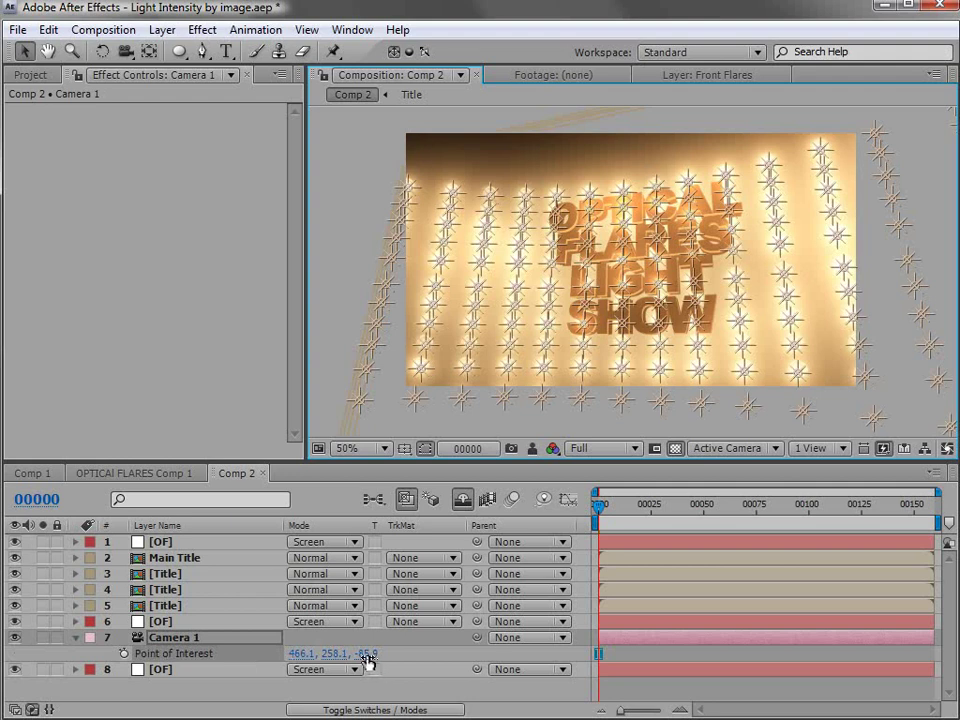
left_click_drag(324, 654, 418, 628)
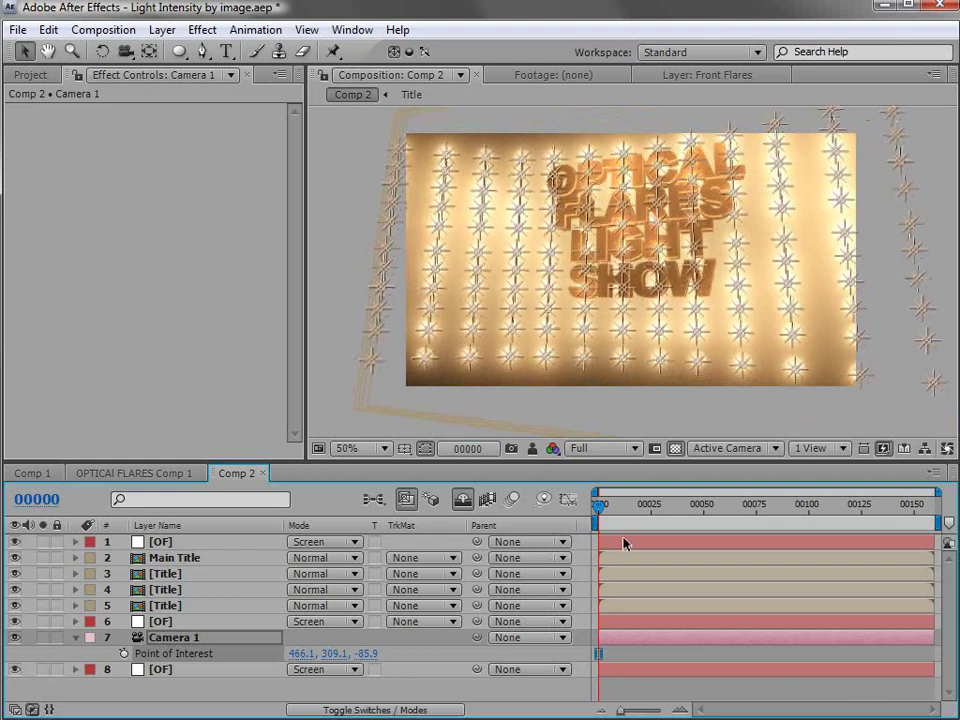
left_click_drag(621, 513, 583, 521)
Step: Lower the Main Title layer and the three Title layers together so the text sits nearer the middle of the frame
left_click(158, 563)
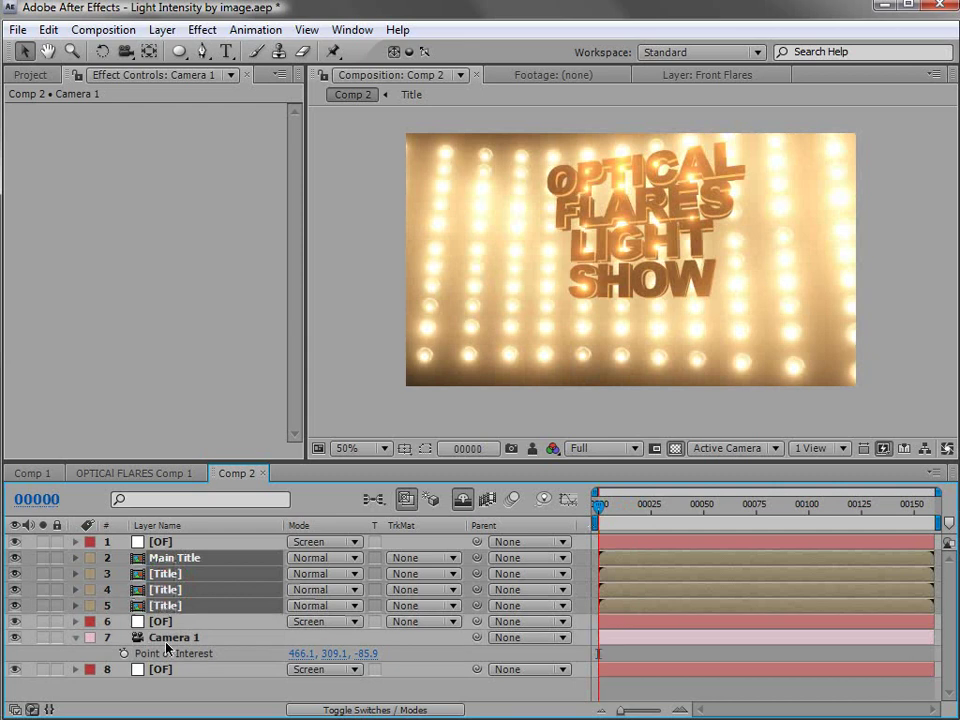
left_click(162, 606, "shift")
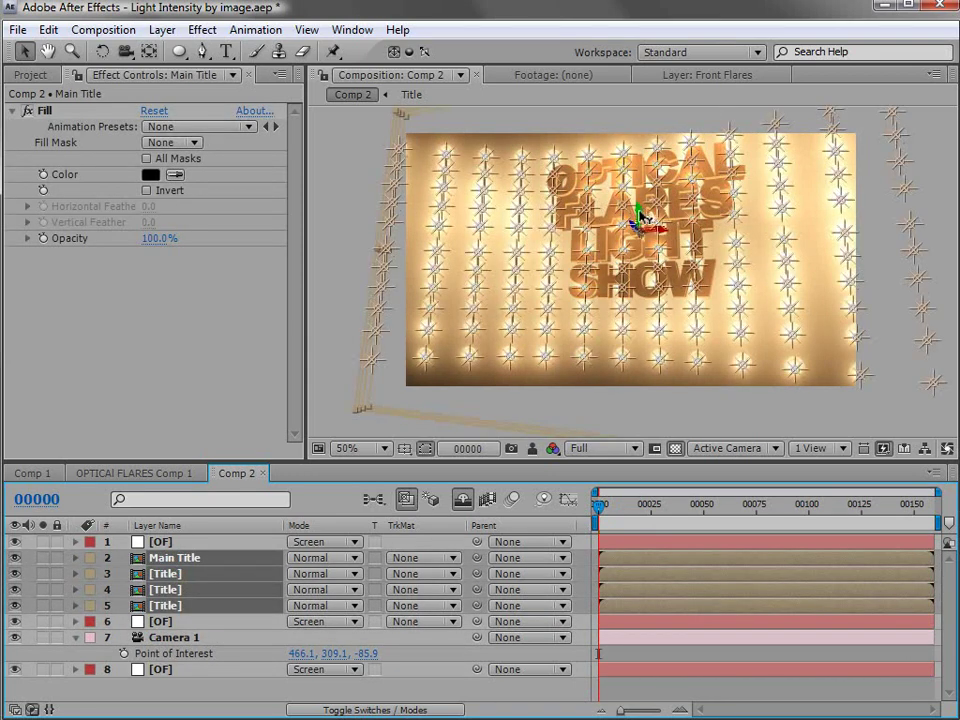
left_click_drag(641, 212, 632, 232)
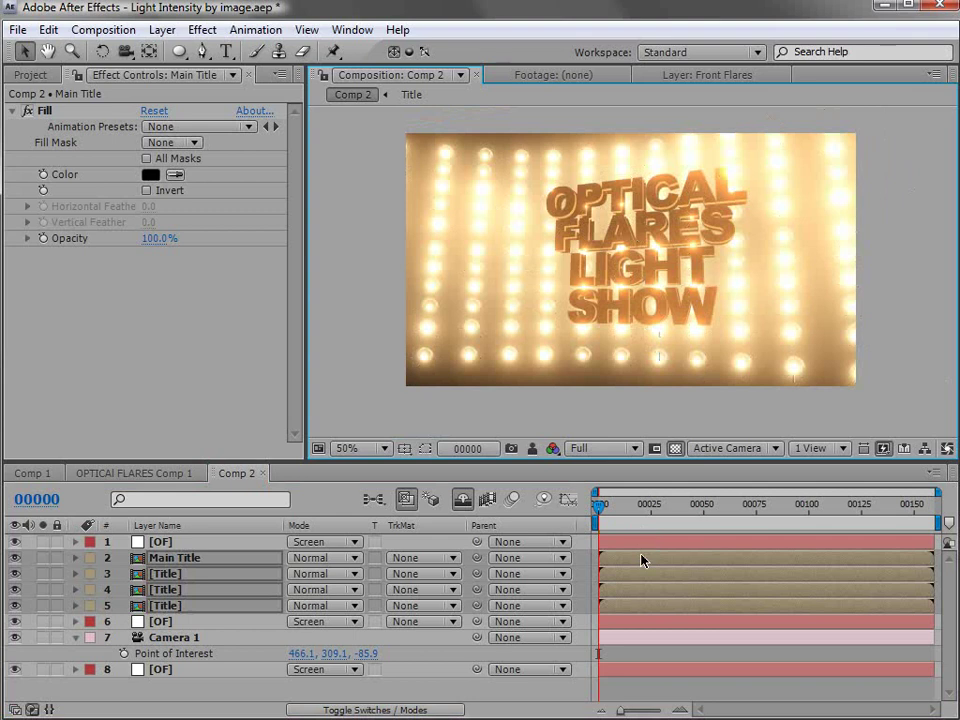
Step: Orbit Camera 1 to the title's opposite side at frame 58, keyframing its Position at 323.5, 399.9, -469.5, and return to frame 0
left_click(186, 637)
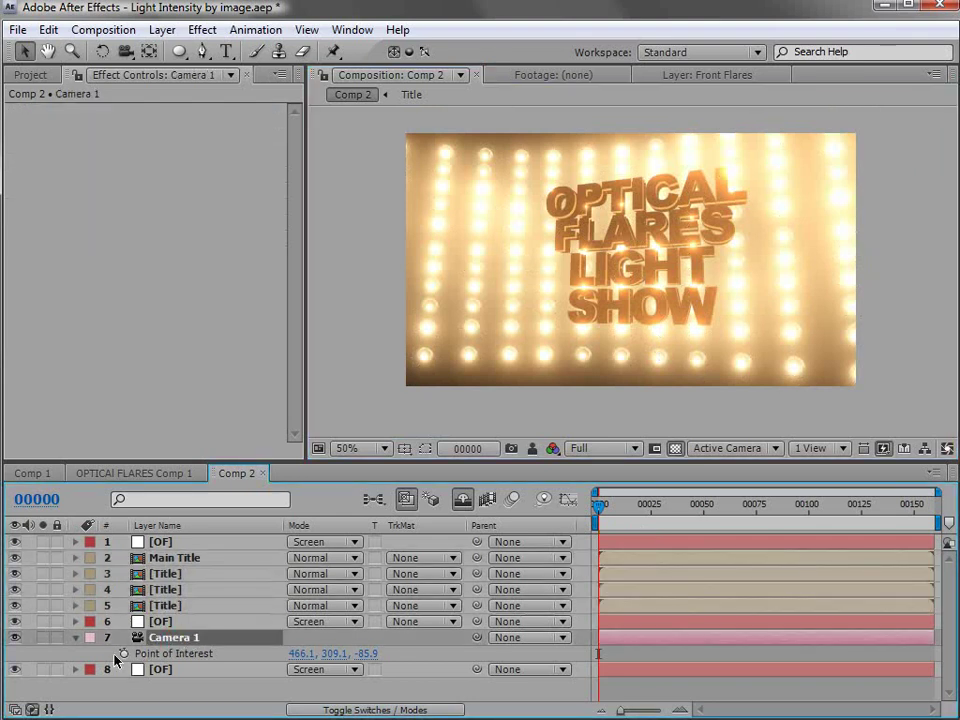
key("alt+shift+p")
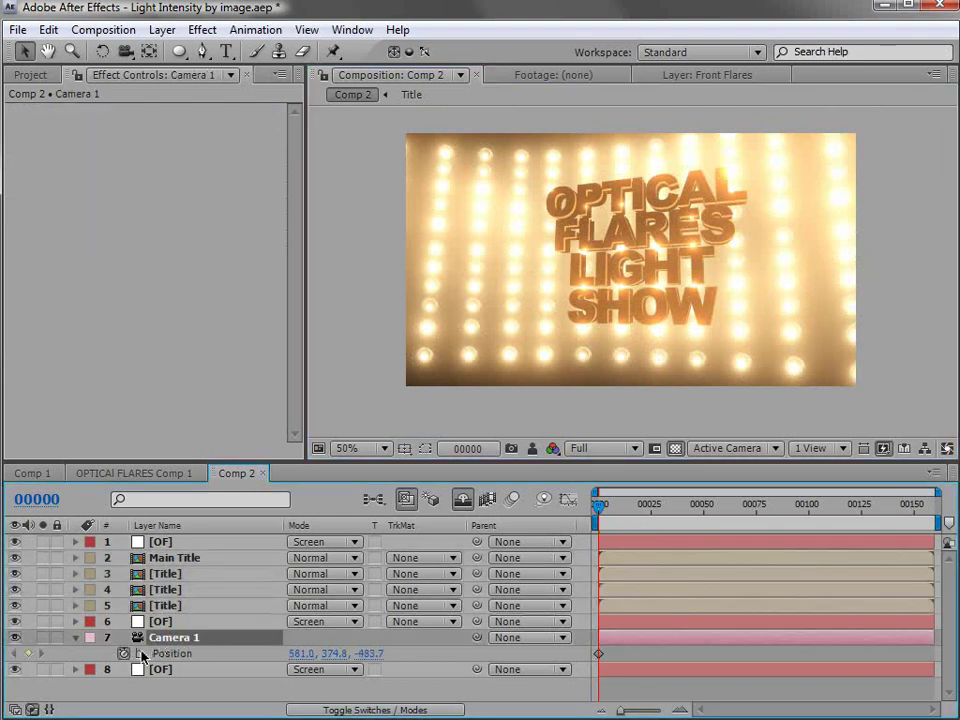
left_click(638, 506)
left_click_drag(638, 506, 720, 506)
key("c")
left_click_drag(125, 51, 223, 74)
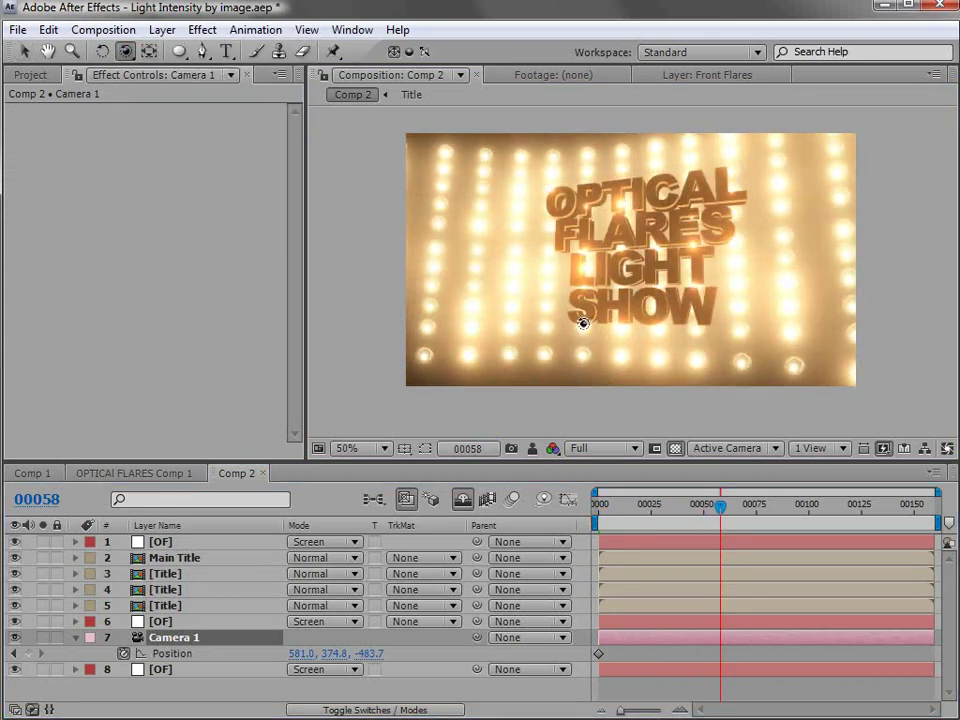
left_click_drag(583, 315, 653, 305)
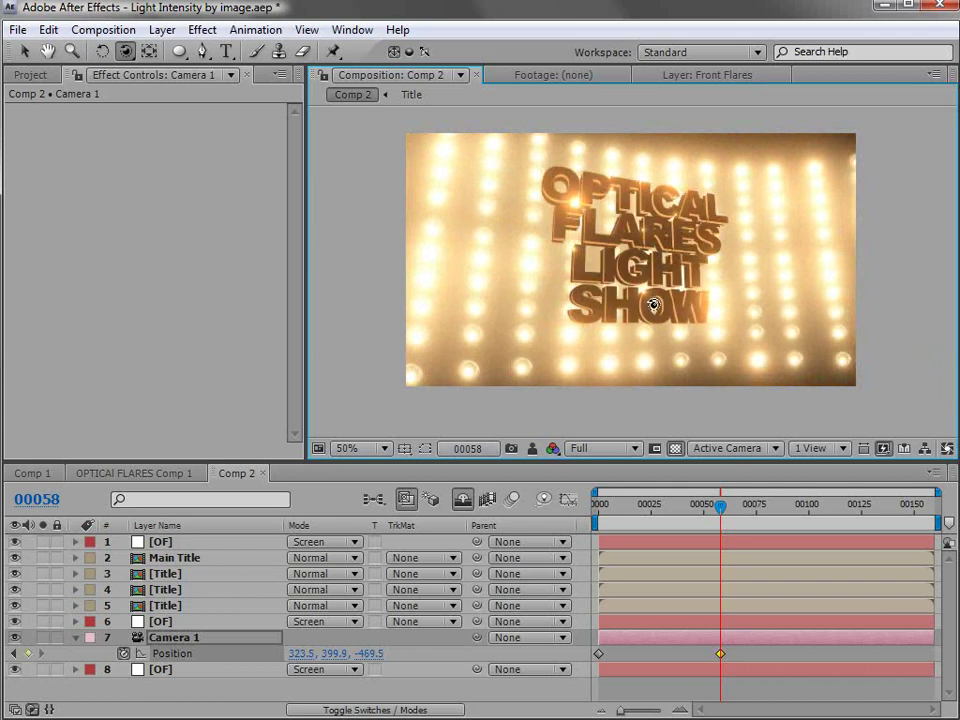
key("Home")
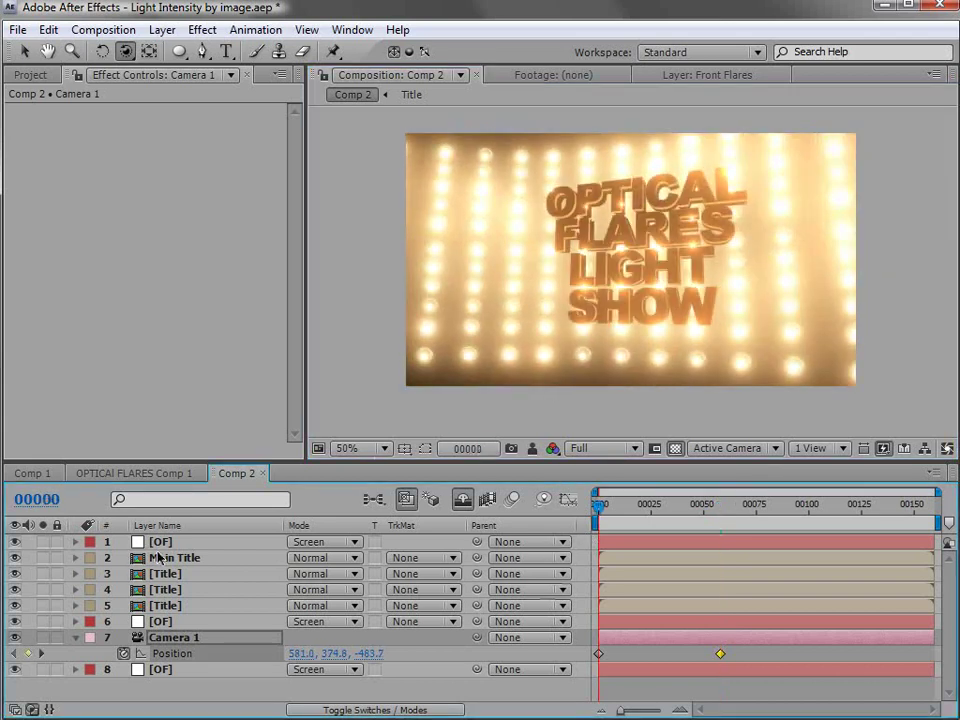
Step: Add a Curves effect to the topmost OF layer and shape a gentle S-curve with darker shadows and brighter highlights
left_click(158, 557)
left_click(165, 541)
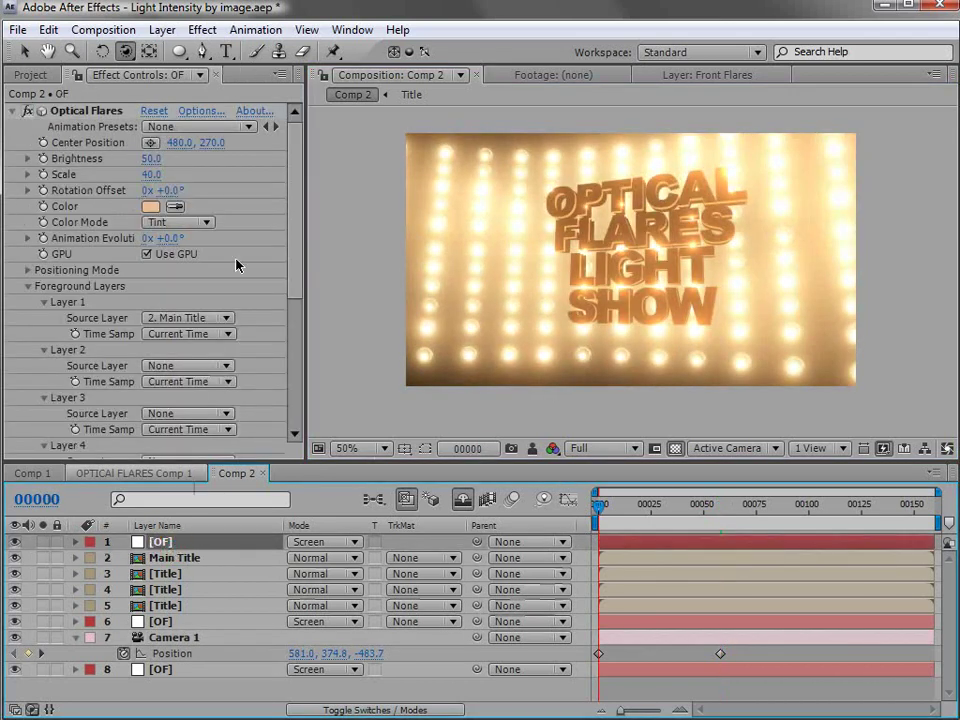
left_click(202, 29)
mouse_move(341, 215)
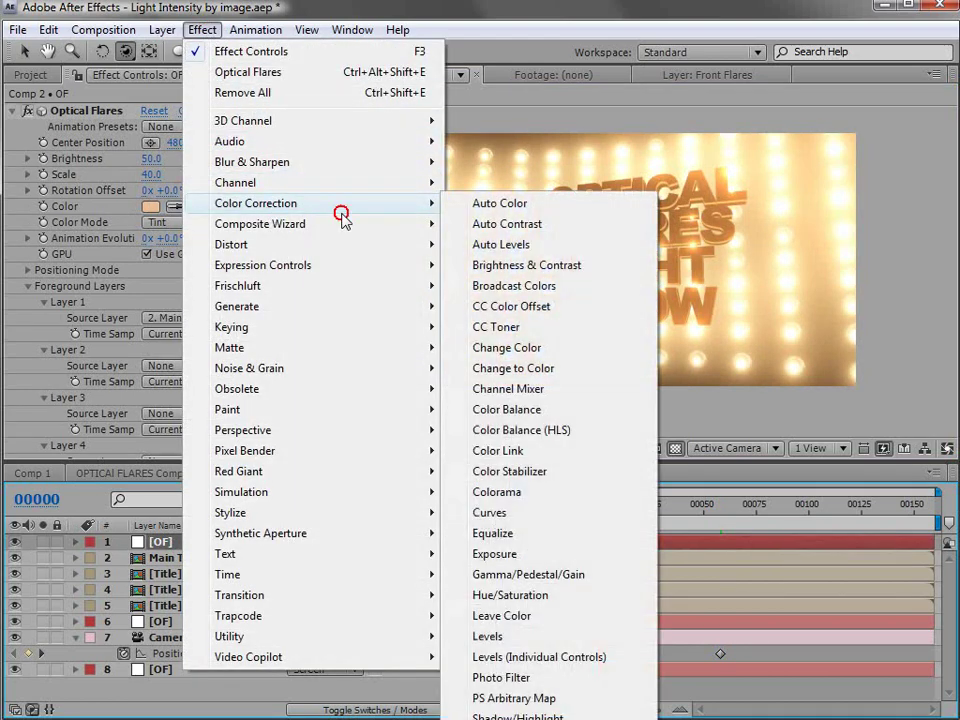
left_click(489, 512)
left_click_drag(124, 379, 107, 403)
left_click_drag(150, 349, 160, 332)
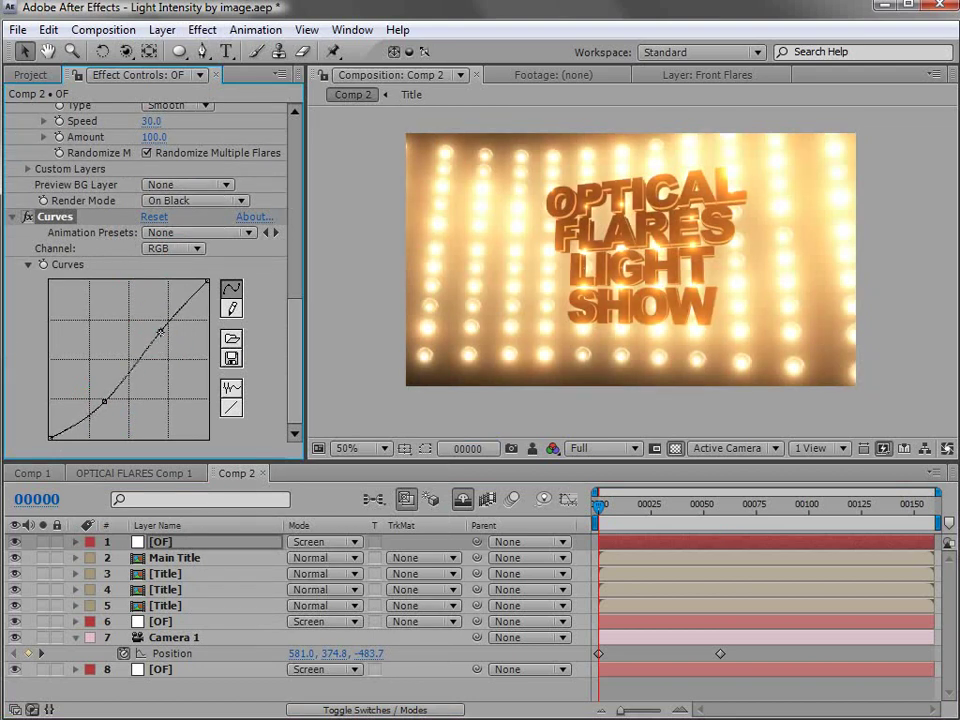
Step: Add a Curves effect to the OF layer just above Camera 1 and pull its RGB curve down in the lower midtones
left_click(168, 622)
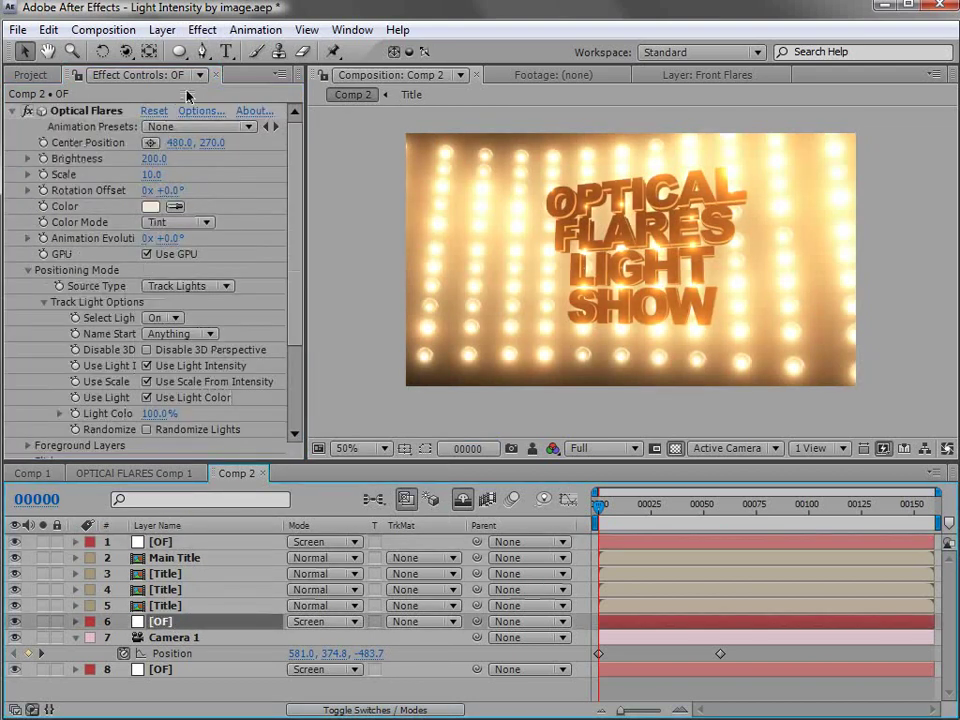
left_click(202, 29)
mouse_move(300, 203)
left_click(490, 512)
left_click_drag(118, 370, 116, 397)
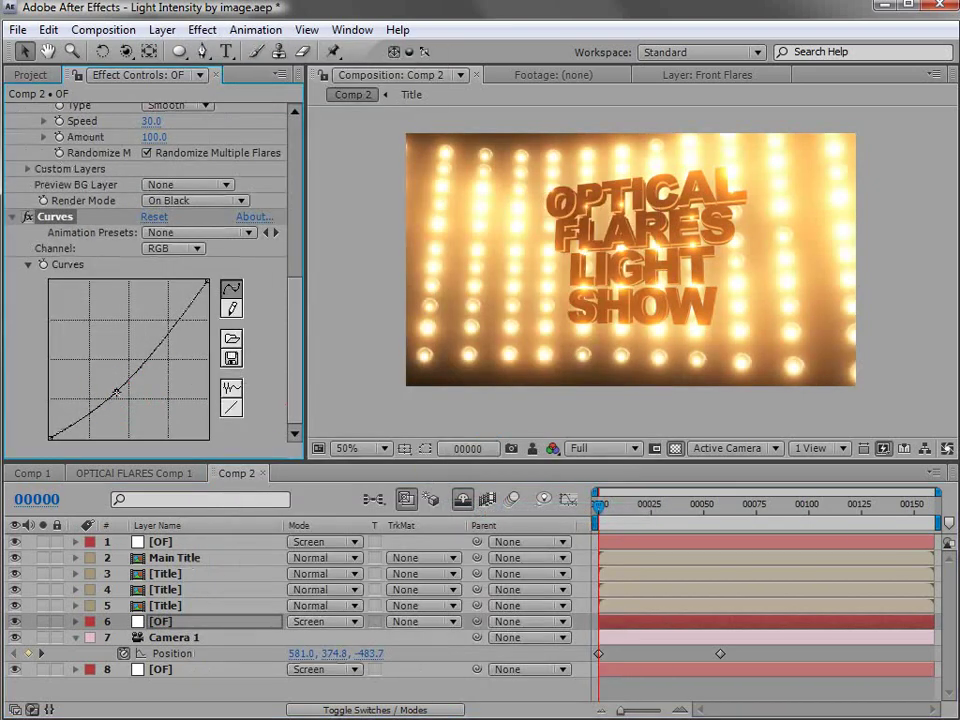
Step: Add a Streak object to the topmost OF layer's Optical Flares setup and set its Rotation to 90°
left_click(160, 541)
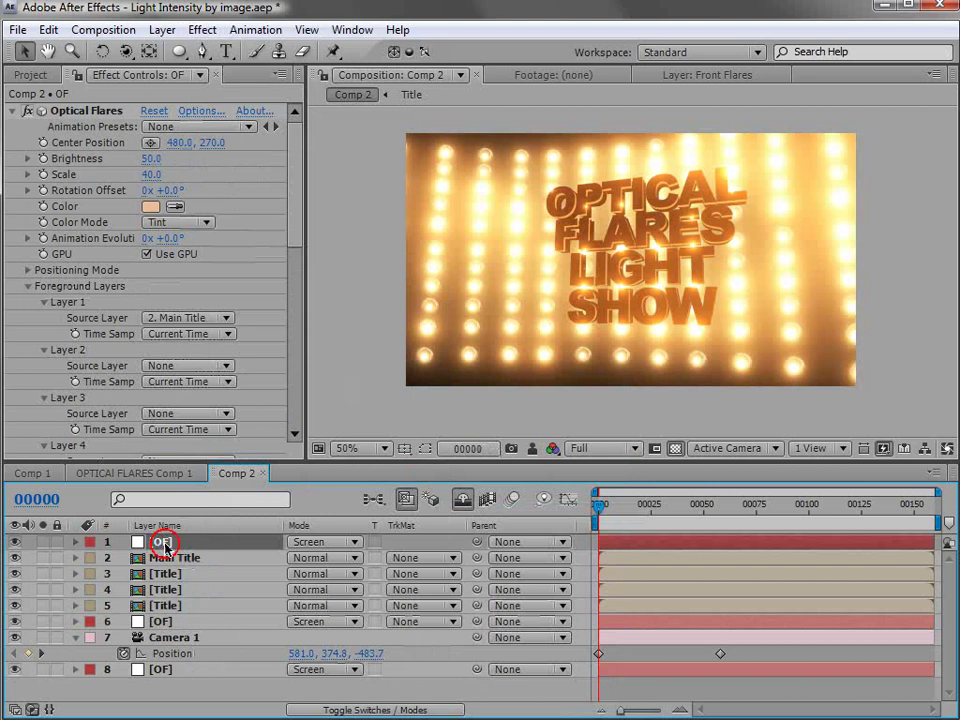
left_click(93, 112)
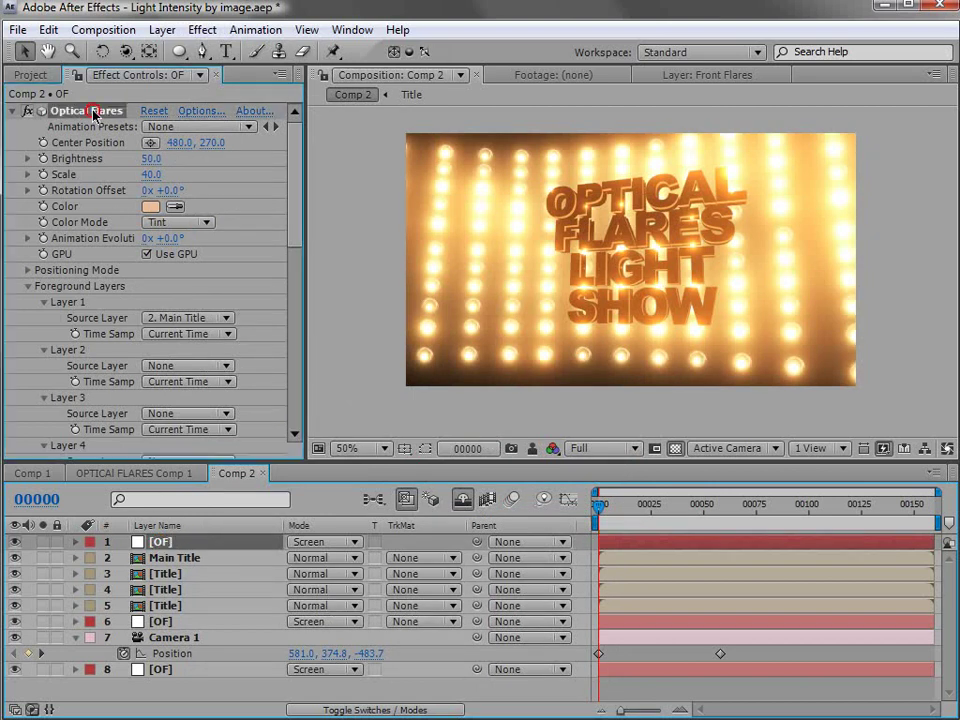
left_click(195, 112)
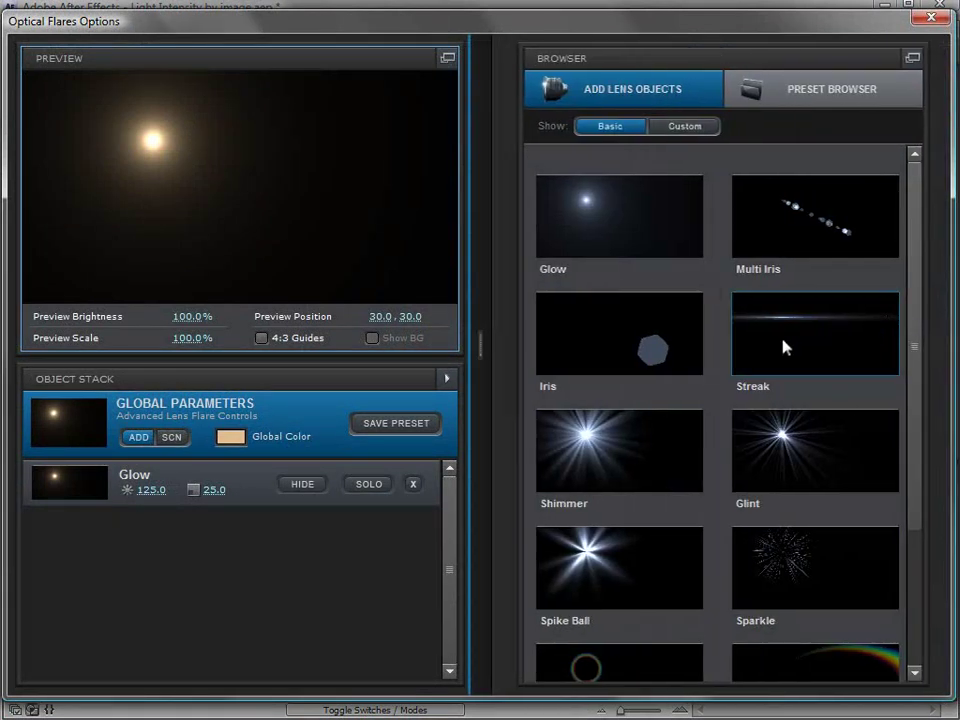
left_click(790, 330)
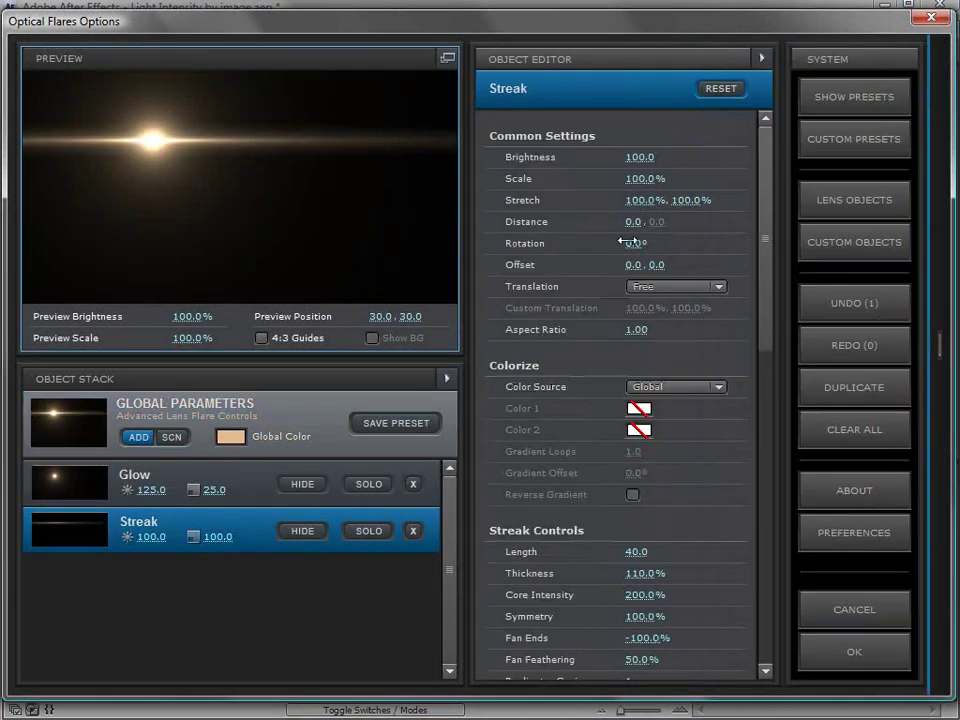
left_click(634, 242)
type("90")
key("Return")
Step: Reduce the Streak to a Scale of 40% and a Brightness of 14.5, and apply the flare options
left_click(299, 188)
mouse_move(640, 178)
left_mouse_down()
mouse_move(545, 218)
mouse_move(568, 214)
mouse_move(553, 171)
mouse_move(462, 186)
mouse_move(489, 236)
left_mouse_up()
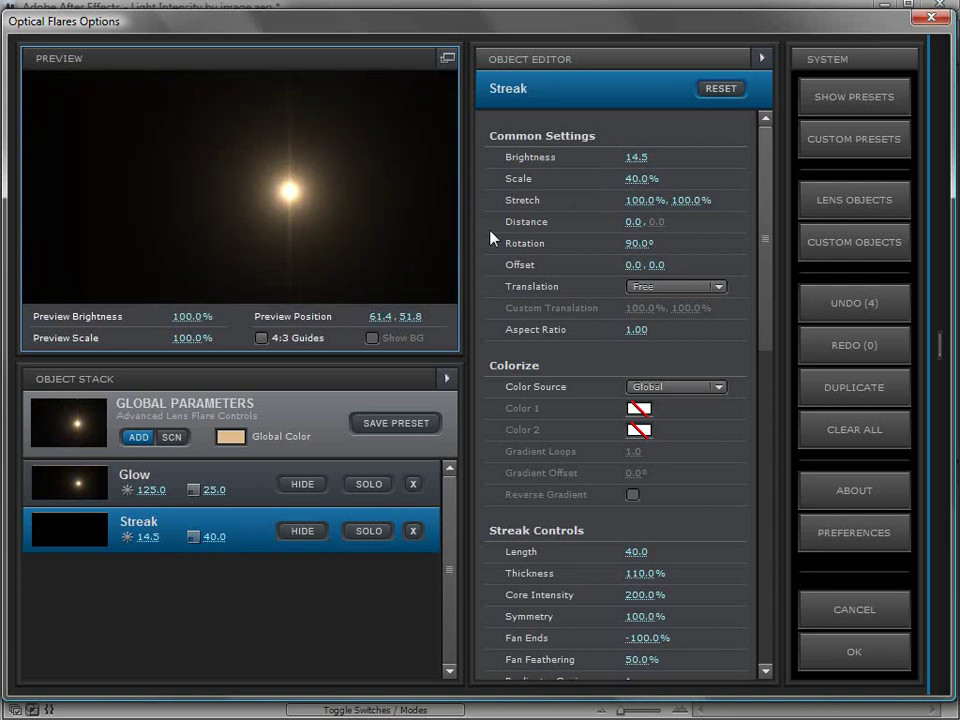
left_click(840, 658)
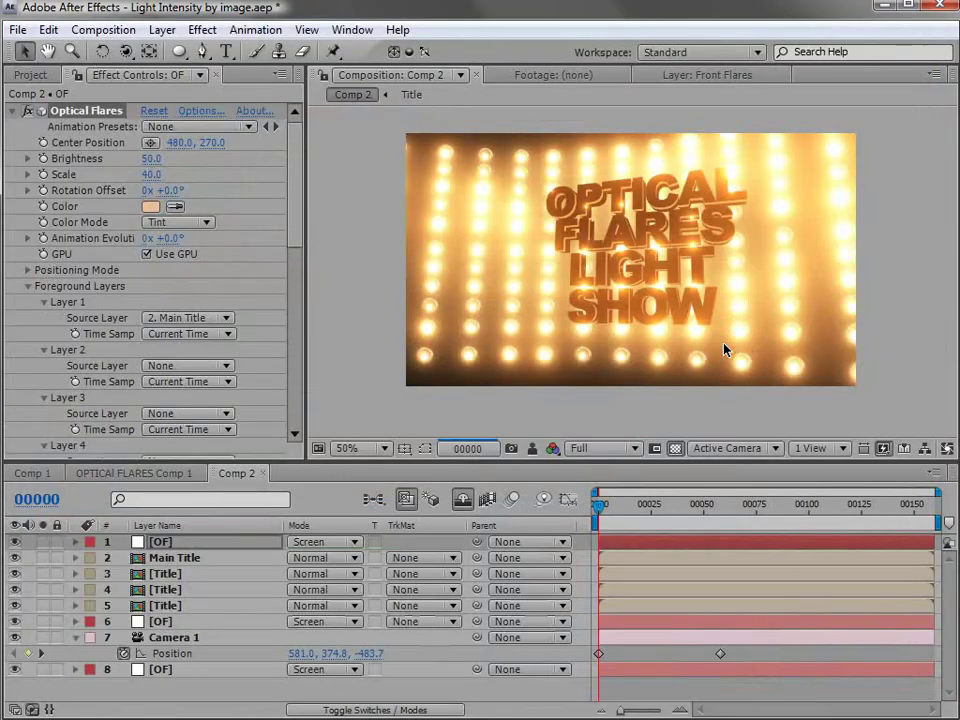
Step: Inspect the title up close at frame 31, and set the Streak's Brightness to 24.5 and its second Stretch value to 152%
scroll(630, 235, "up", 2)
left_click_drag(636, 505, 664, 507)
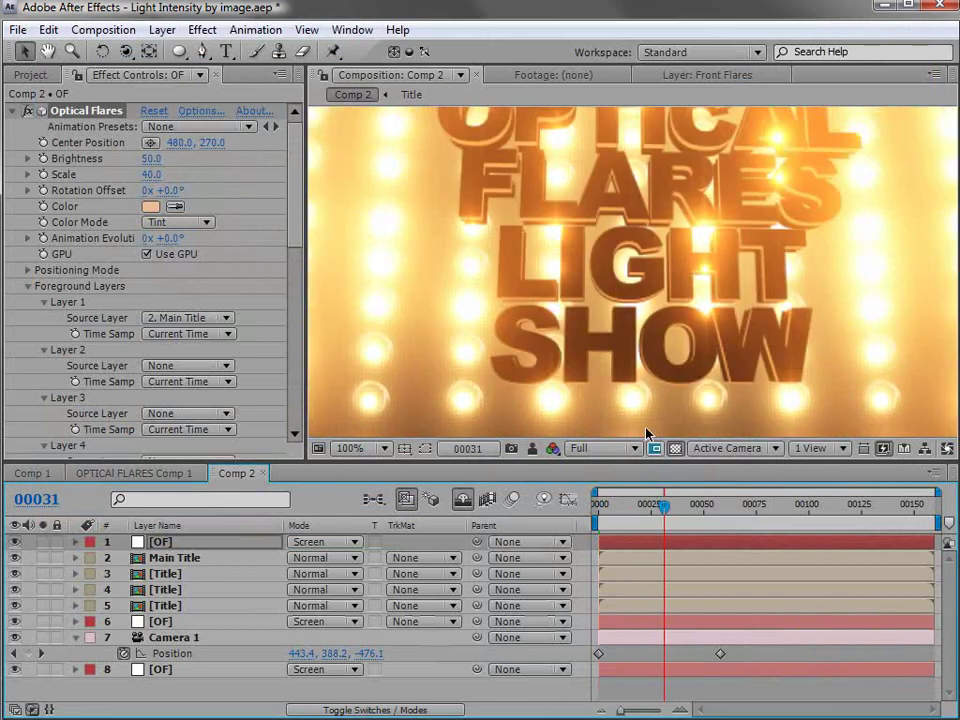
left_click(200, 111)
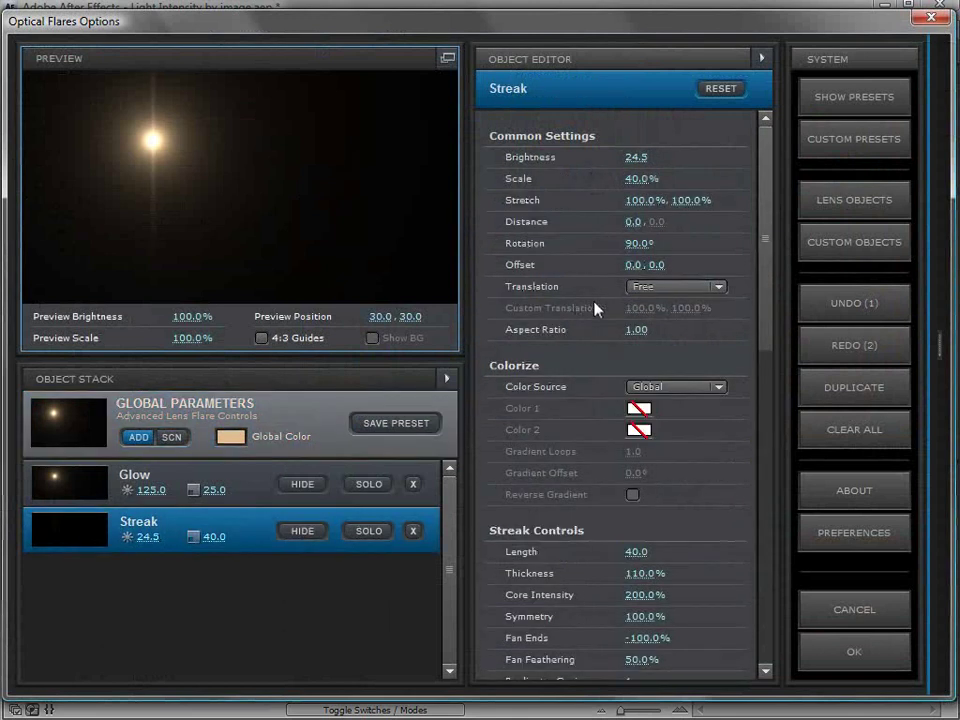
left_click_drag(662, 200, 775, 203)
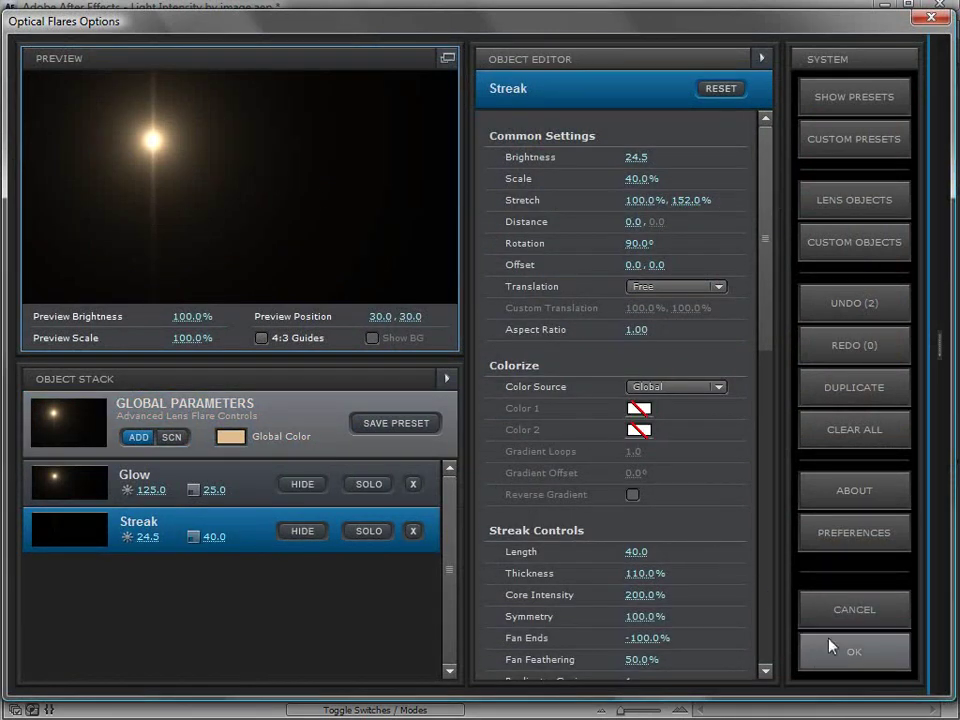
left_click(855, 655)
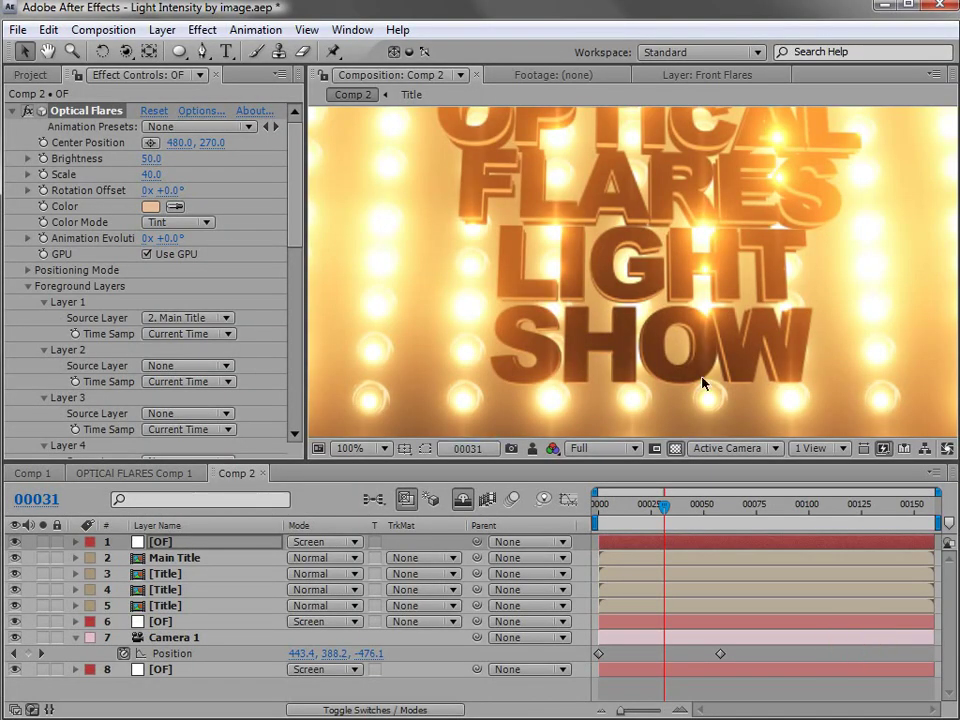
Step: Change the topmost OF layer's Optical Flares Color to the muted beige C1AFA1
left_click(150, 206)
mouse_move(411, 469)
left_mouse_down()
mouse_move(389, 502)
mouse_move(372, 508)
left_mouse_up()
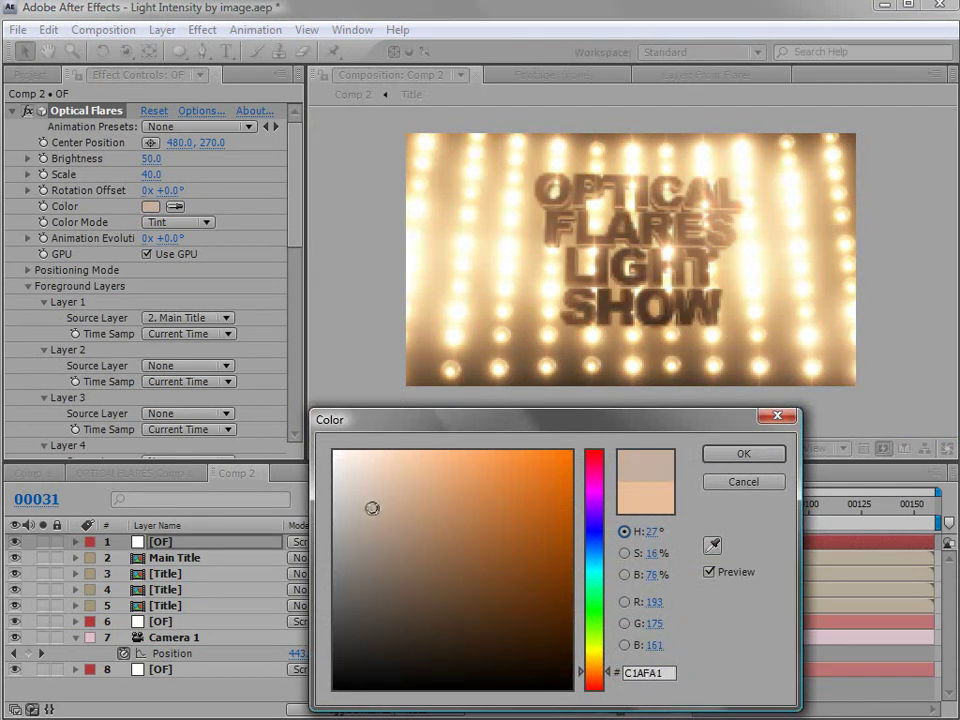
left_click(742, 453)
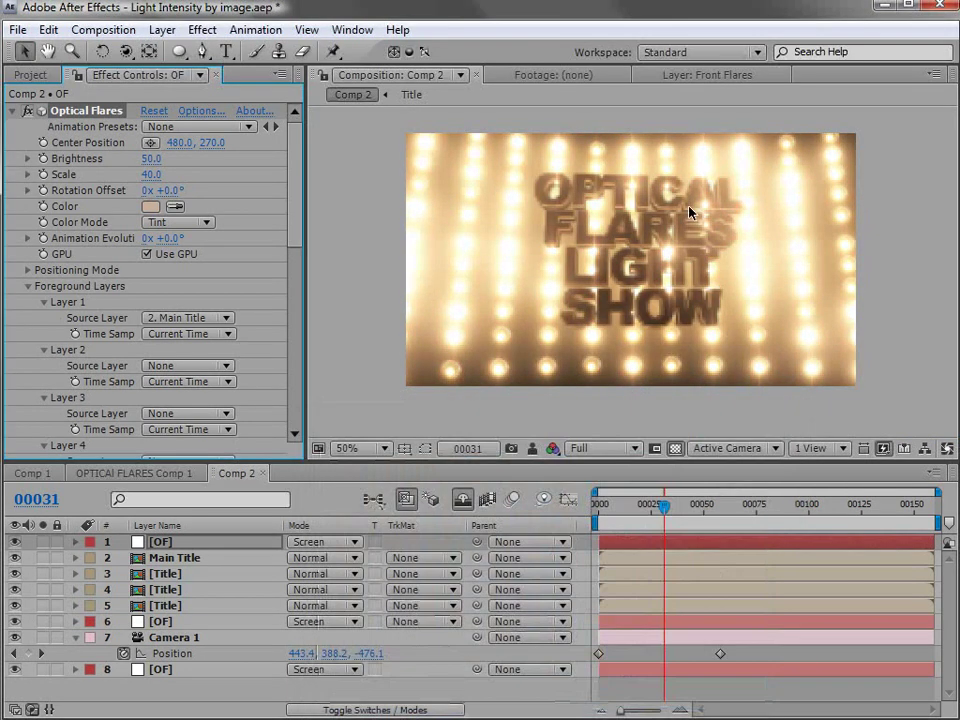
Step: Add a Ramp effect to the Main Title layer beneath its existing Fill effect
left_click(195, 560)
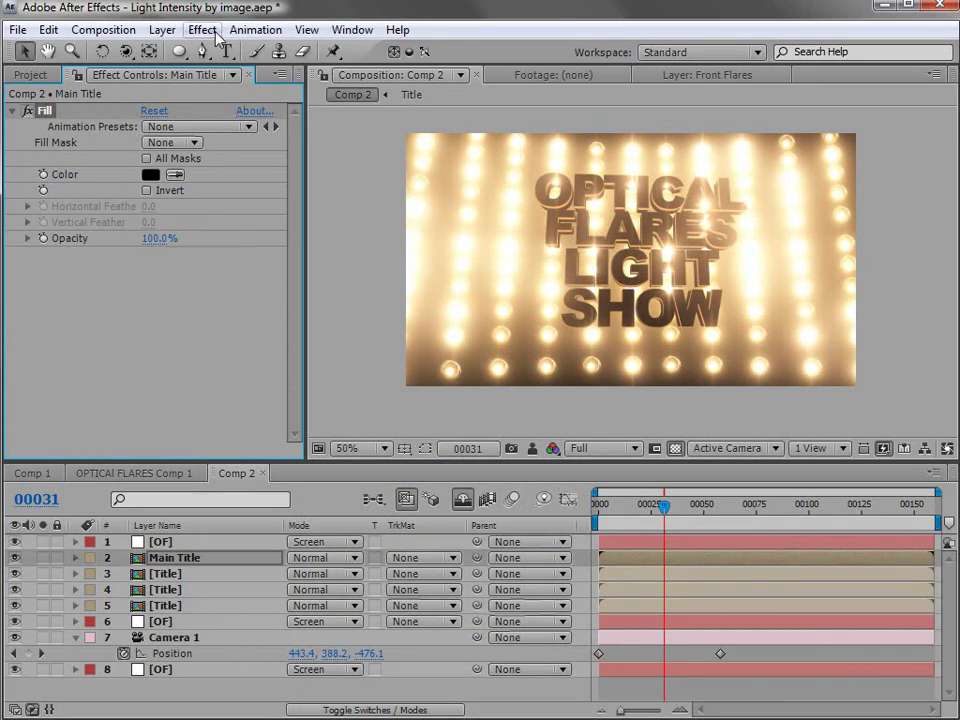
left_click(202, 29)
left_click(267, 314)
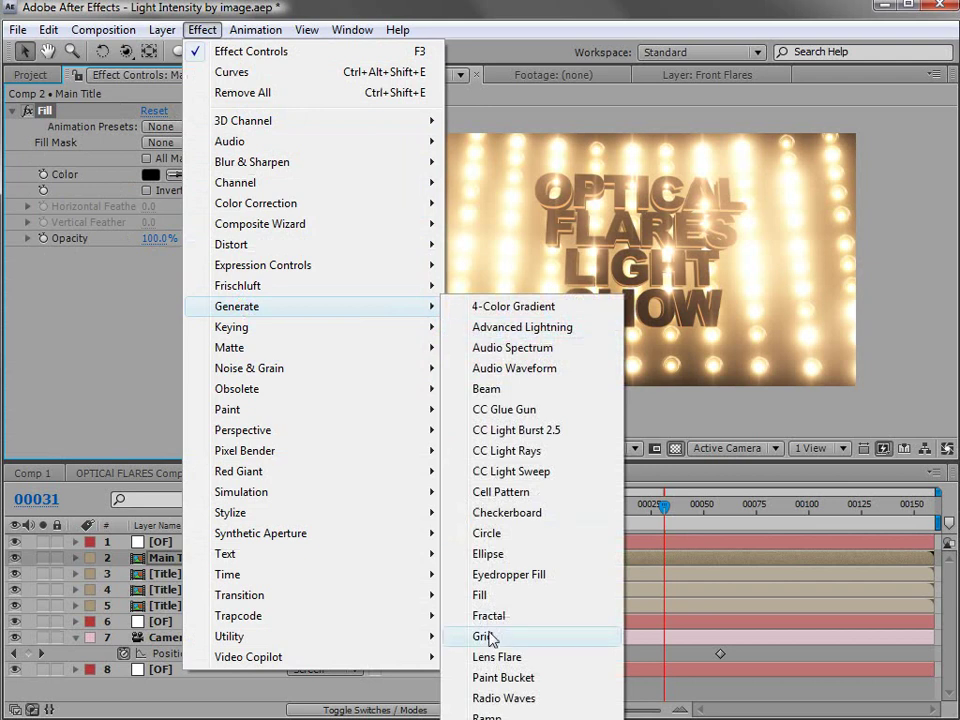
left_click(488, 716)
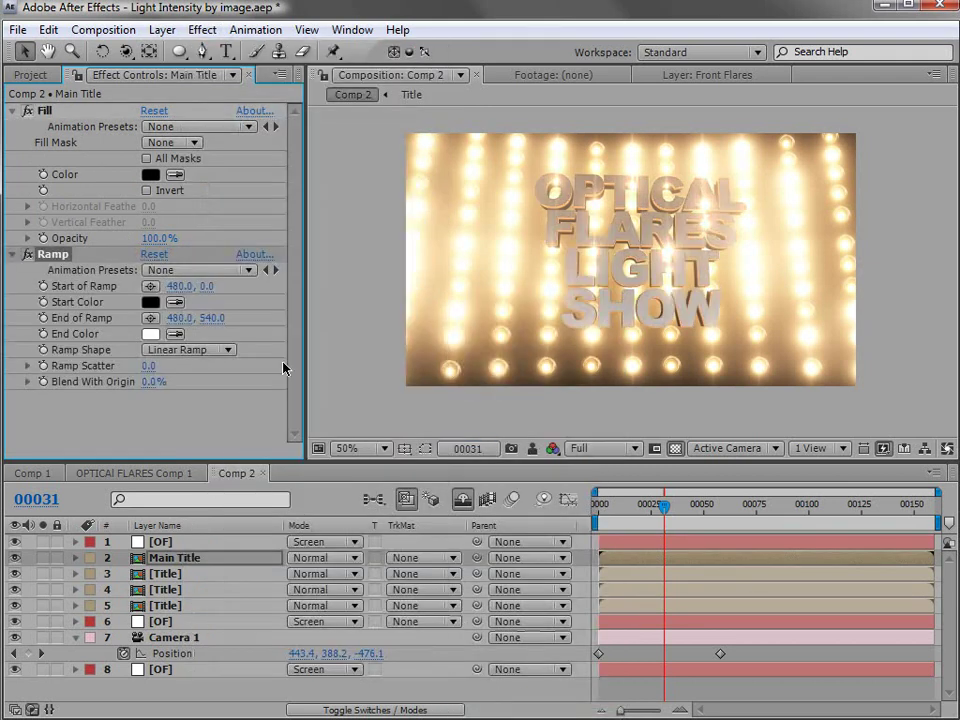
Step: Set the Main Title's Ramp Shape to Radial Ramp and its Start Color to a dark red
left_click(206, 351)
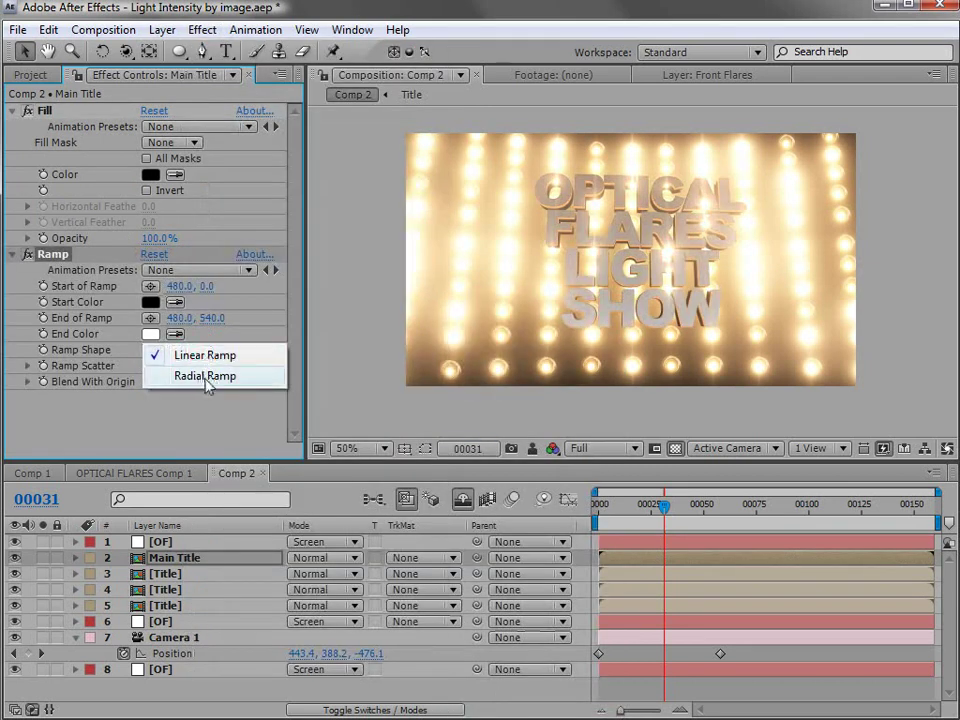
left_click(205, 377)
left_click(150, 301)
left_click_drag(491, 546, 617, 565)
left_click(743, 454)
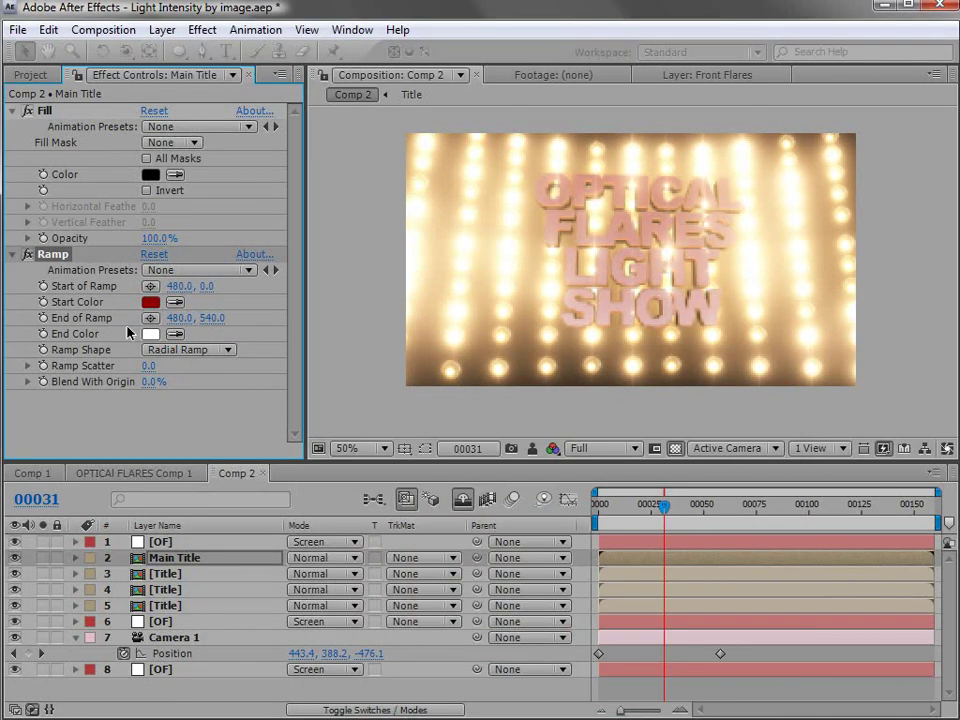
Step: Set the Ramp's End Color to black 000000 and move its End of Ramp point to 492.5, 394.9
left_click(150, 333)
left_click(486, 588)
left_click_drag(527, 613, 574, 688)
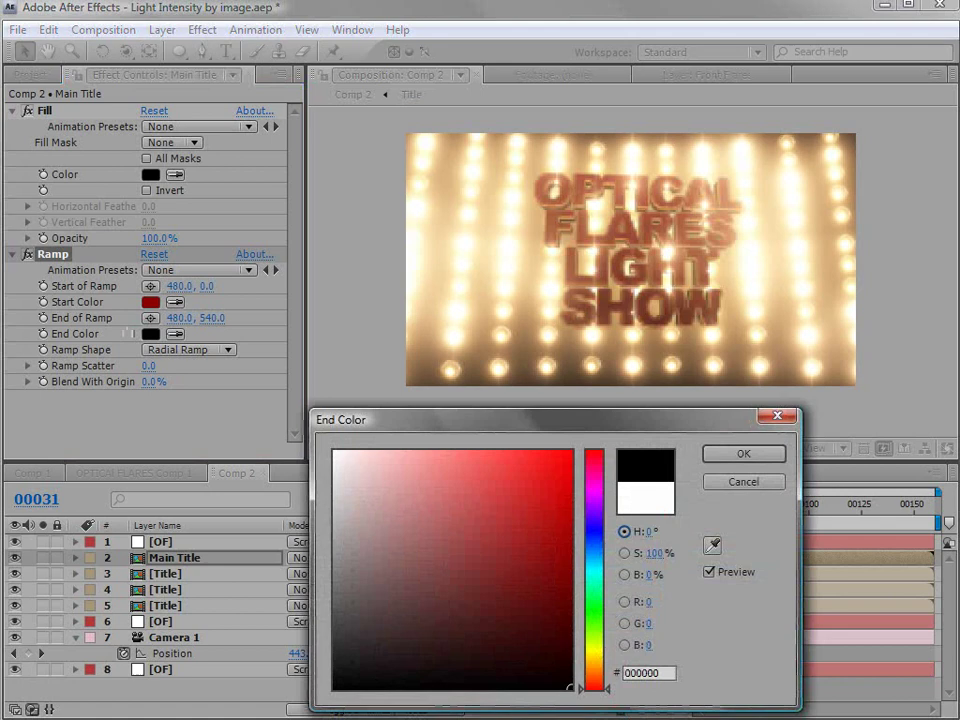
key("Return")
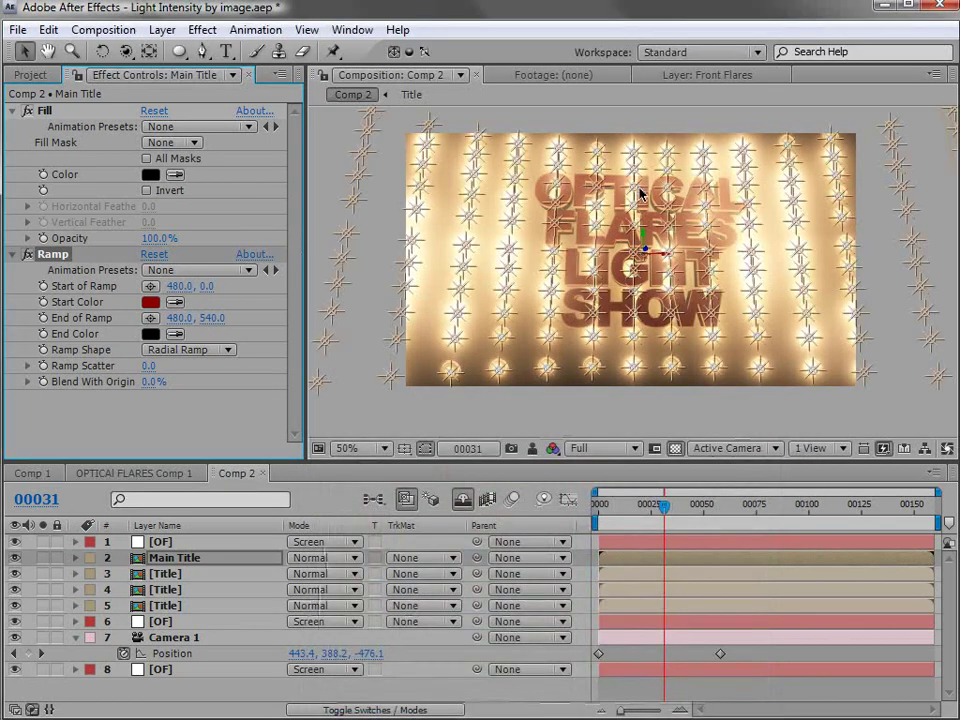
scroll(641, 194, "down", 2)
left_click_drag(640, 390, 643, 320)
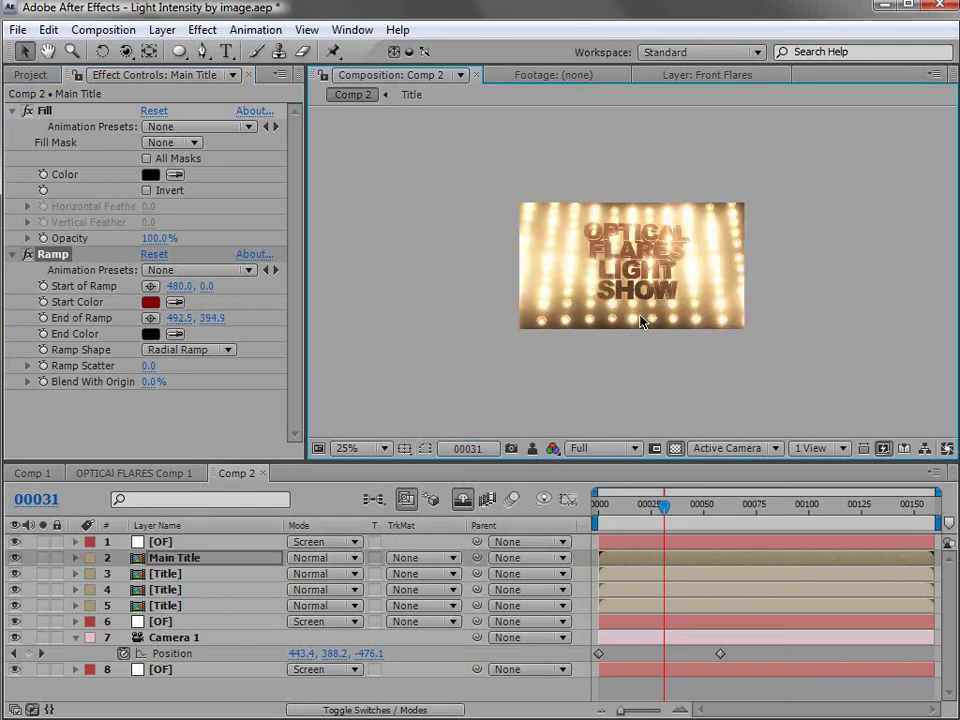
scroll(641, 321, "up", 1)
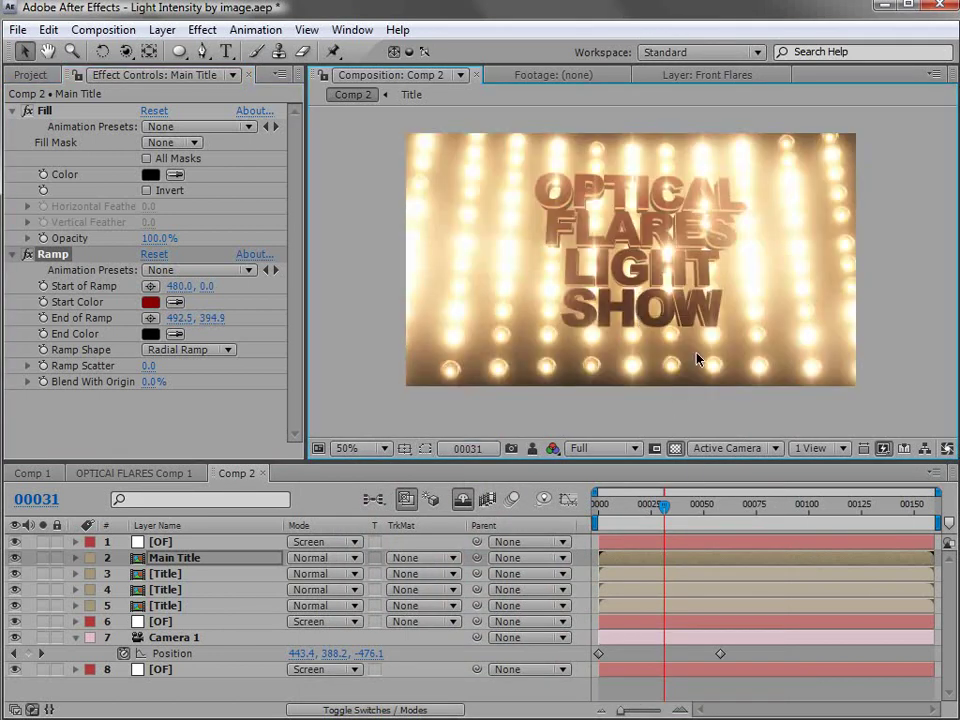
Step: Set the Z Position of the Title layer directly beneath Main Title to -105 and check the lettering in the enlarged view
left_click(165, 573)
scroll(658, 280, "up", 1)
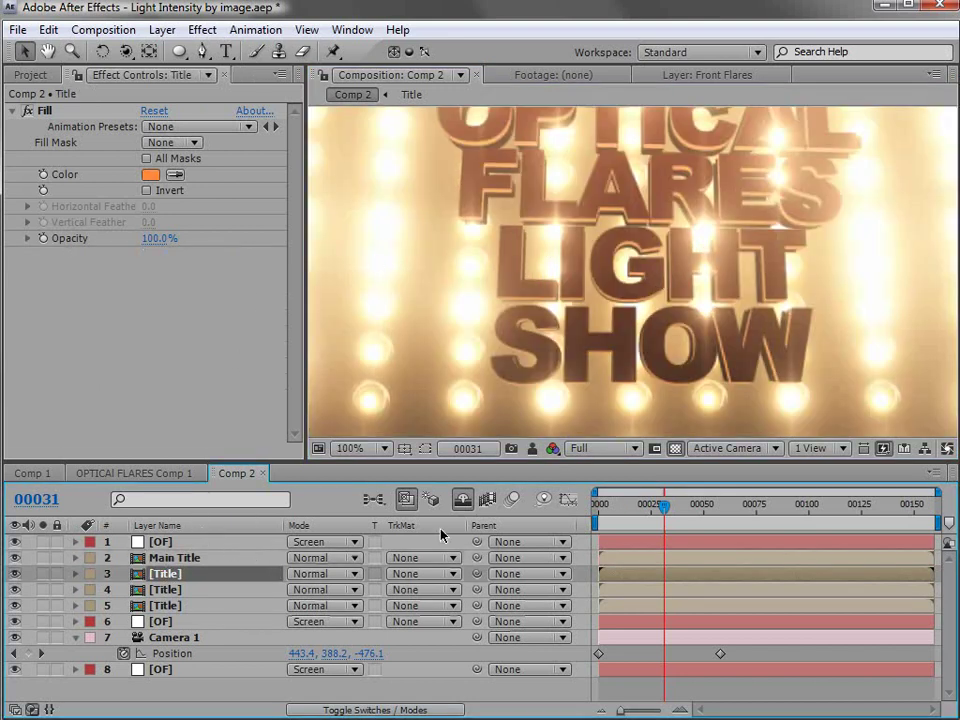
key("p")
left_click_drag(355, 597, 362, 590)
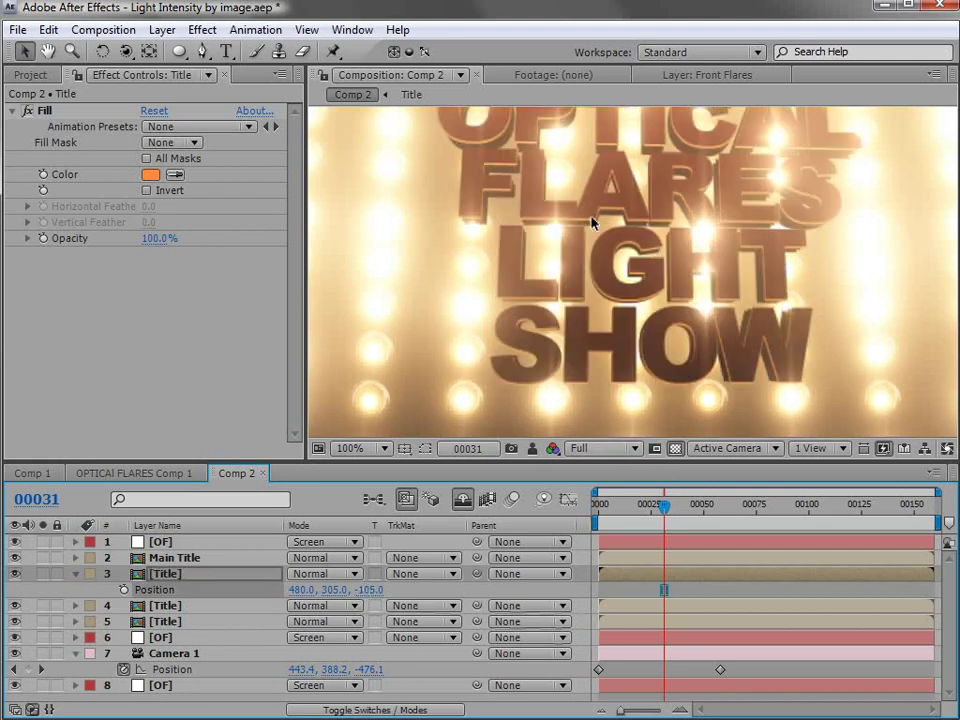
key("comma")
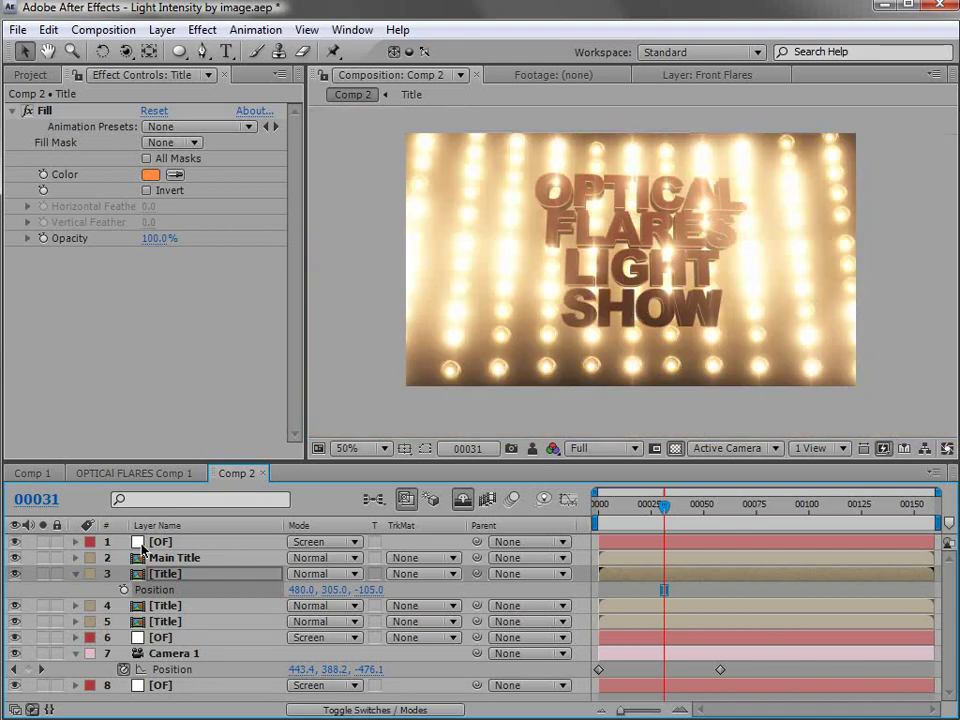
key("grave")
key("period")
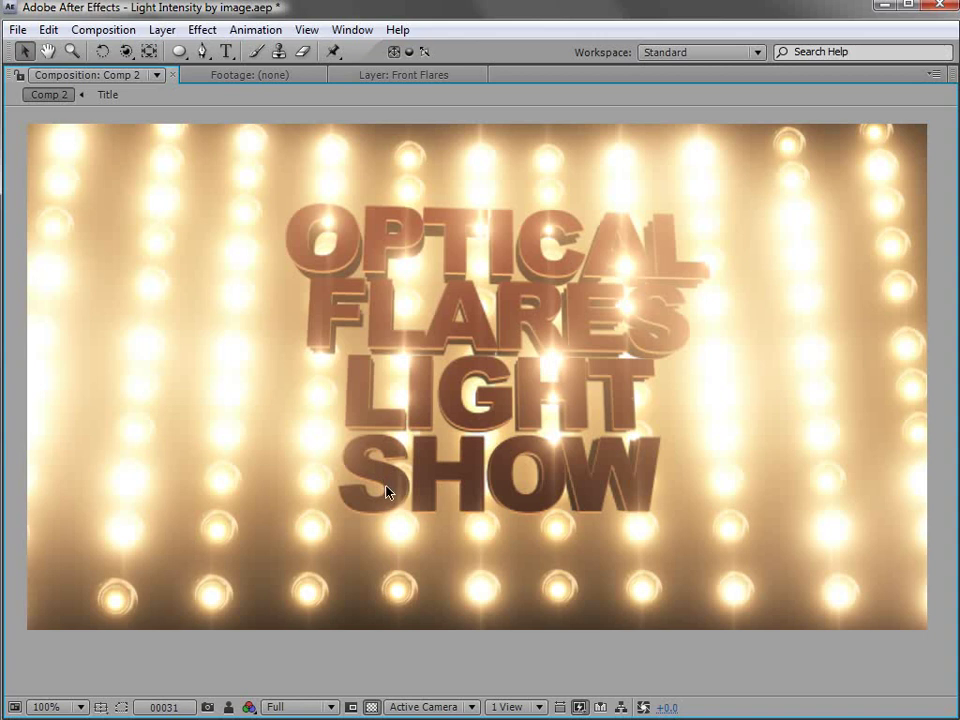
key("grave")
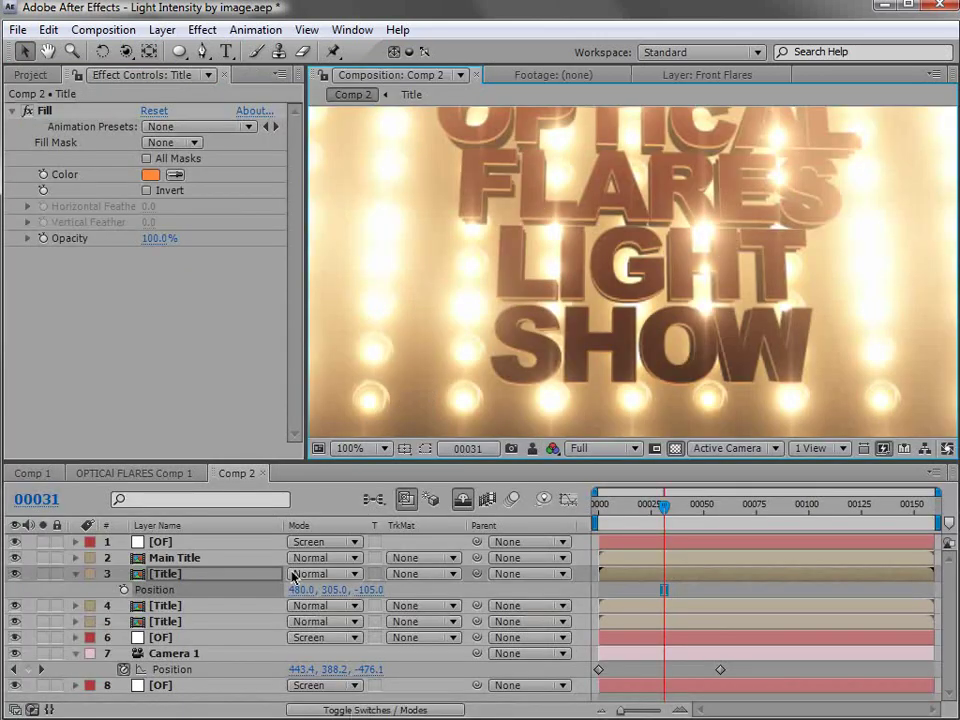
Step: Enlarge the OPTICAL FLARES LIGHT SHOW text inside the Title composition, and return to Comp 2
double_click(138, 573)
left_click(546, 281)
left_click_drag(705, 318, 765, 361)
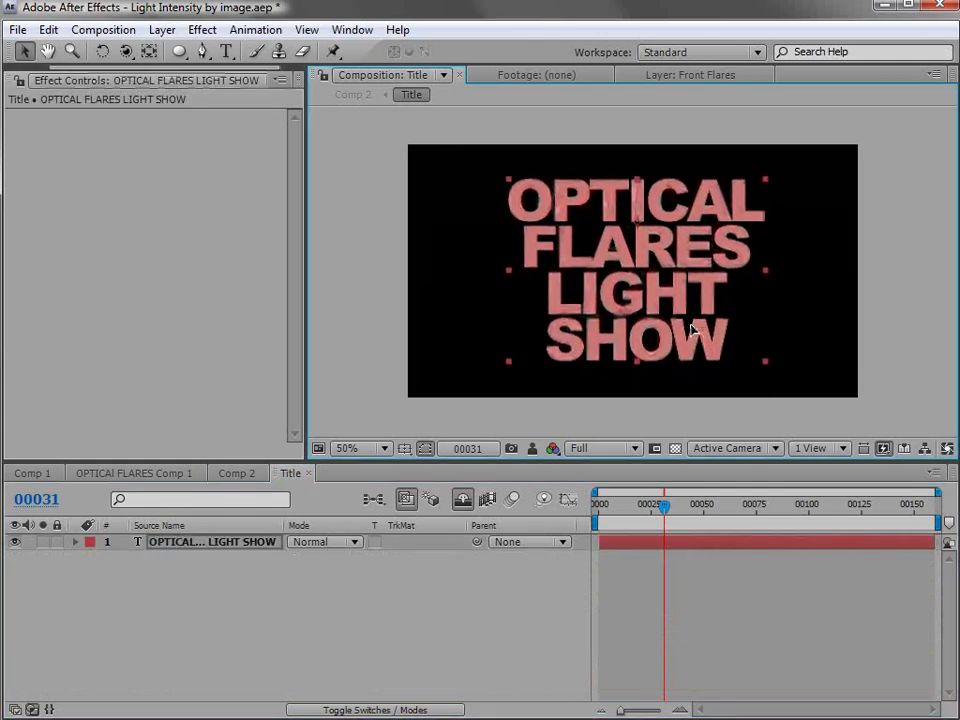
left_click(240, 474)
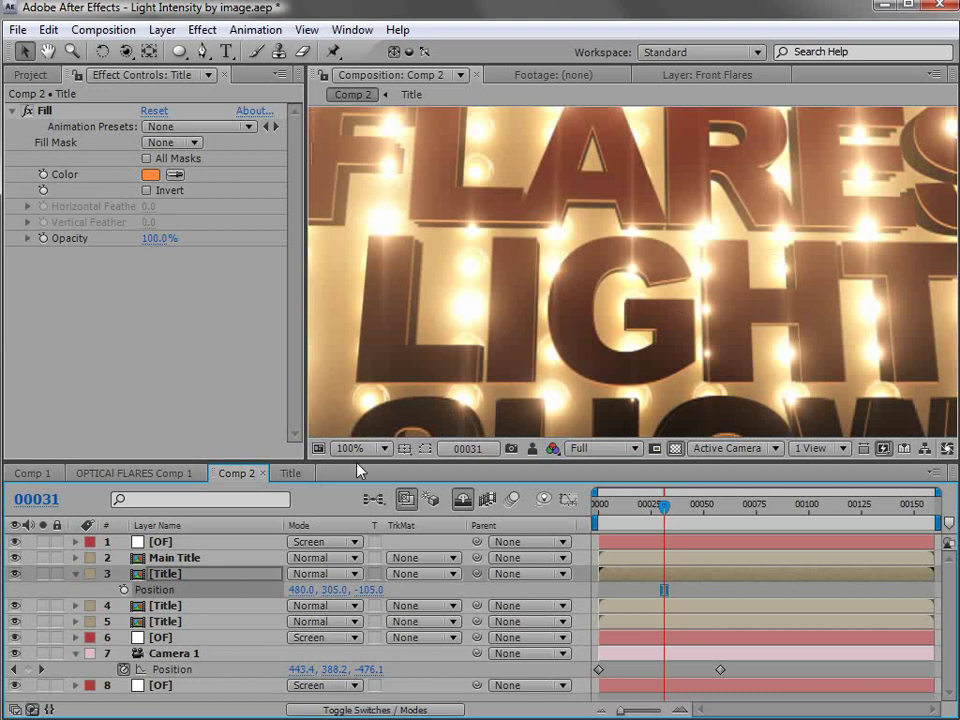
Step: Scale the Main Title layer and the three Title layers beneath it to 57%
left_click(176, 558)
left_click(165, 621, "shift")
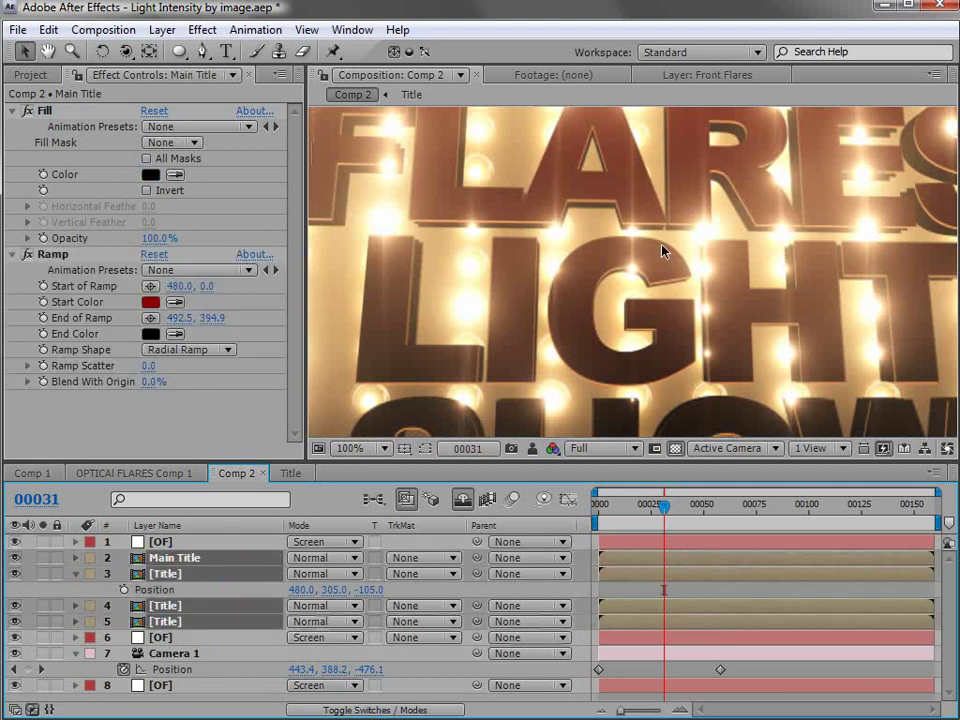
scroll(664, 251, "down", 2)
key("s")
left_click_drag(348, 574, 315, 580)
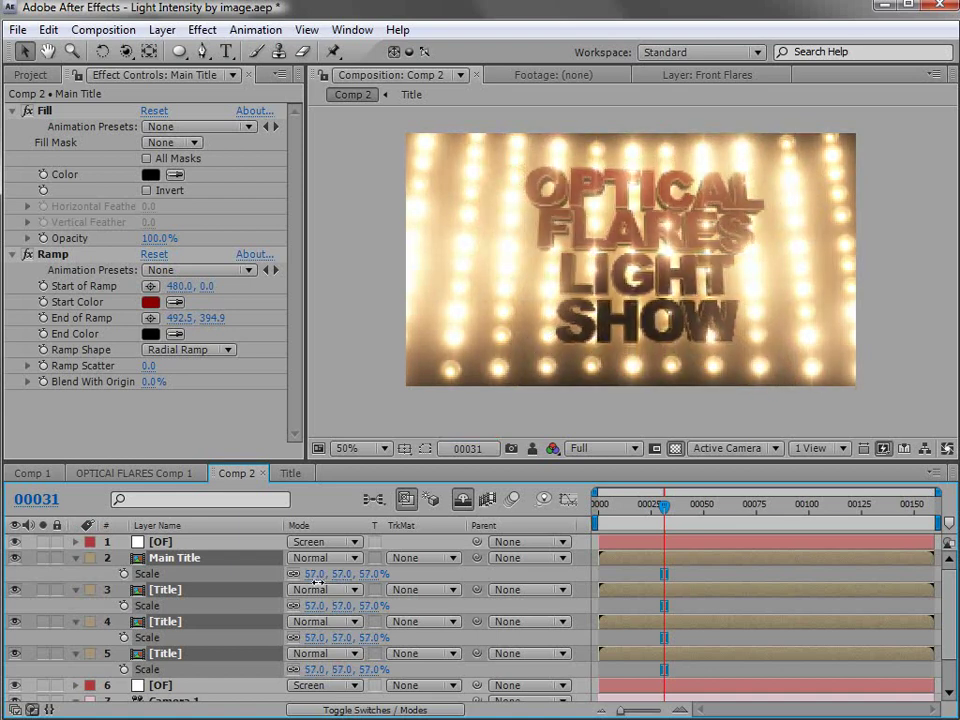
scroll(684, 371, "up", 2)
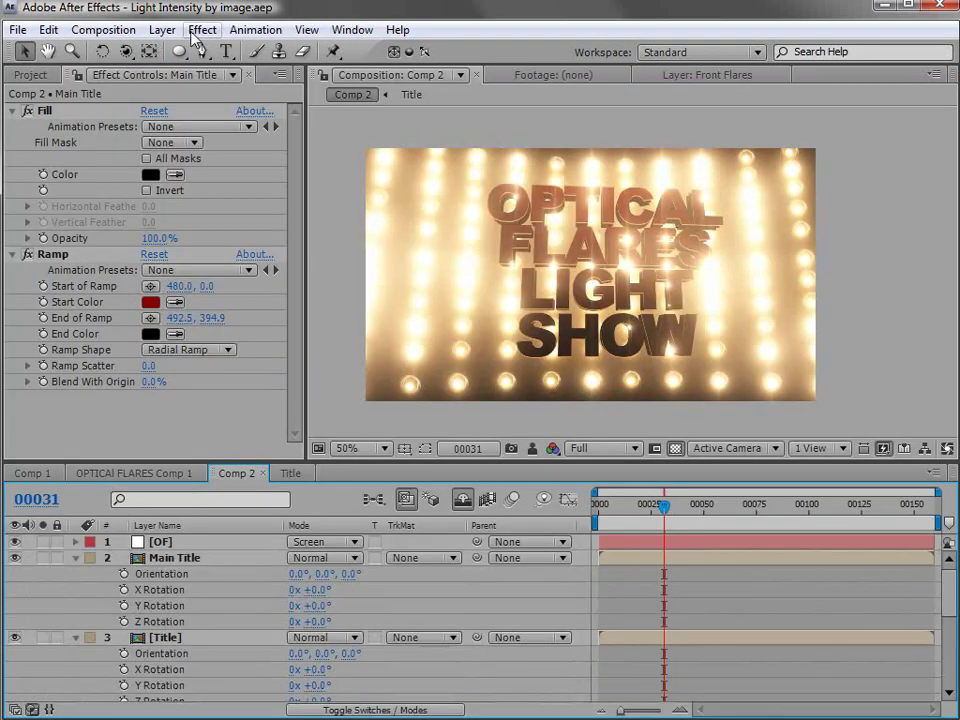
Step: Add a white solid at the top of Comp 2 and apply the CC Particle World effect to it
left_click(162, 29)
mouse_move(195, 51)
left_click(515, 76)
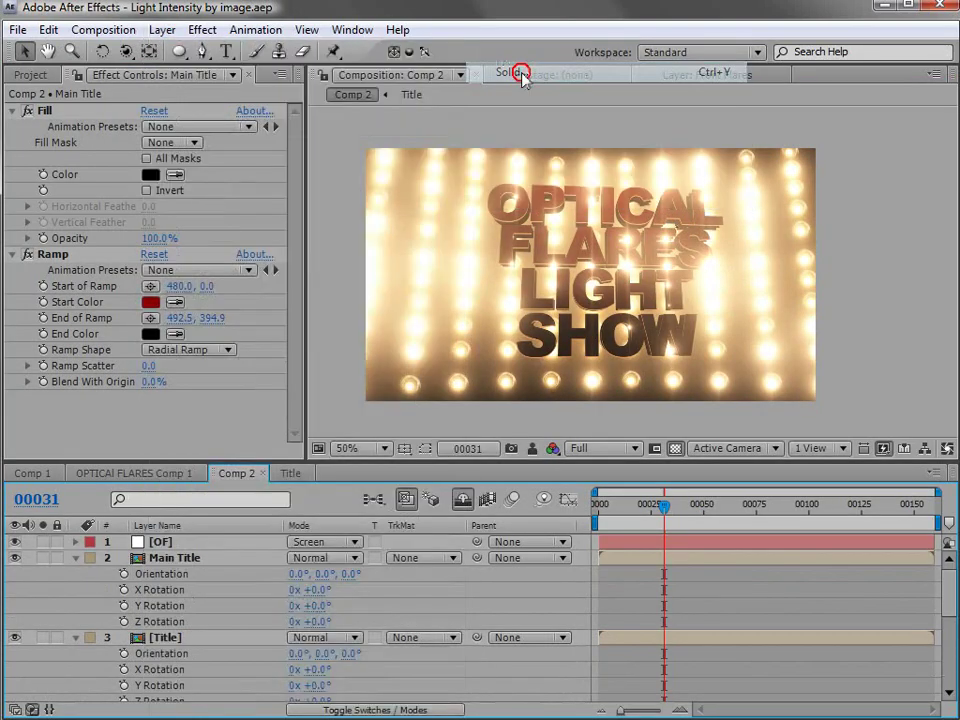
left_click(573, 495)
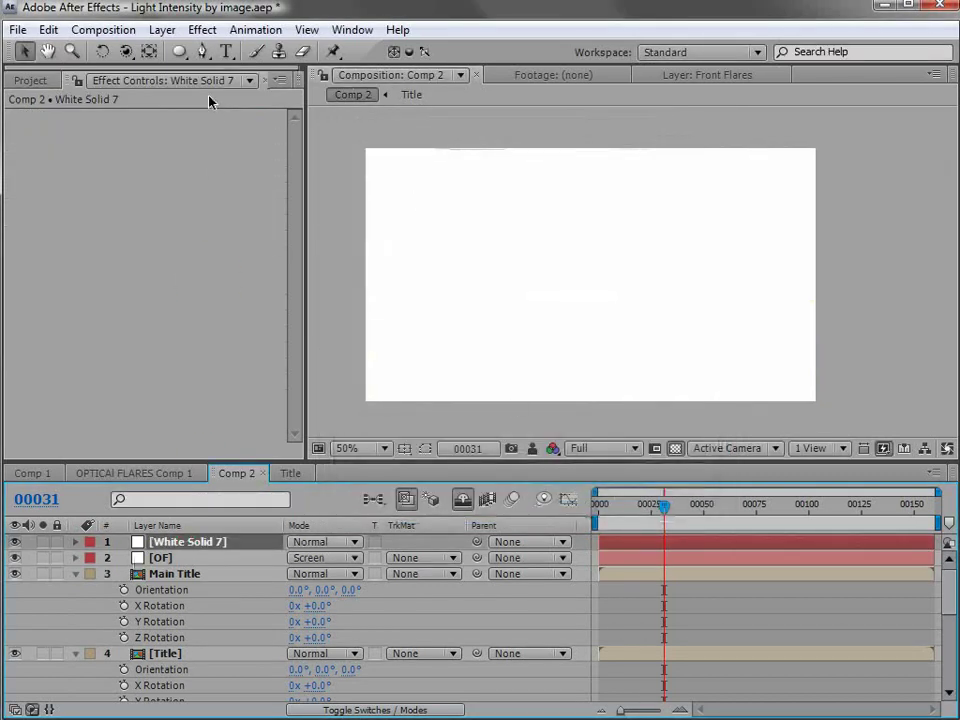
left_click(202, 29)
mouse_move(273, 497)
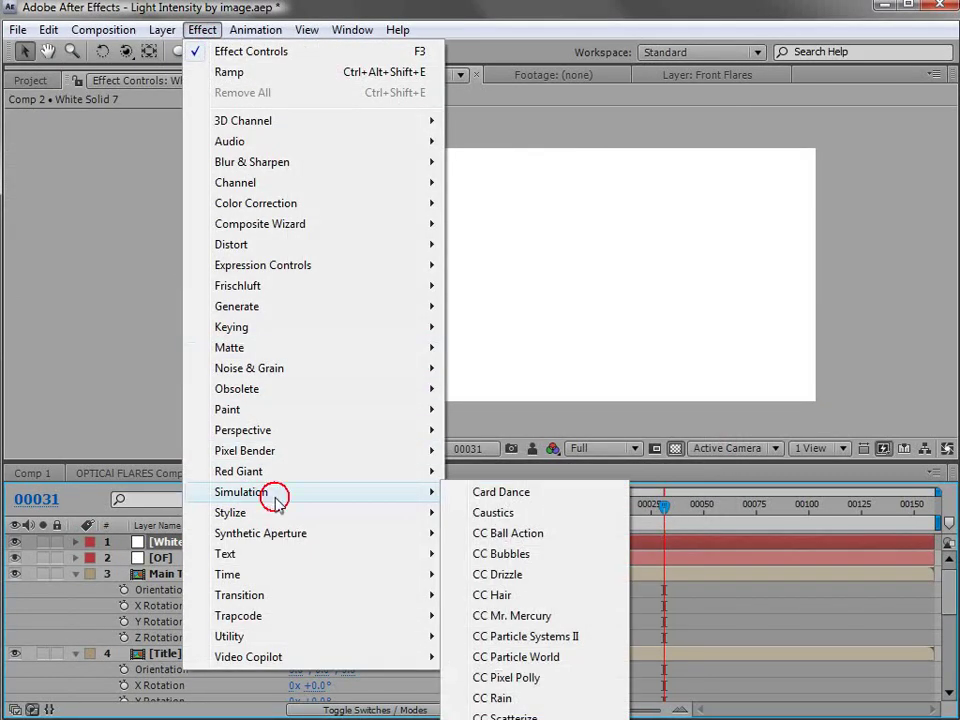
left_click(585, 660)
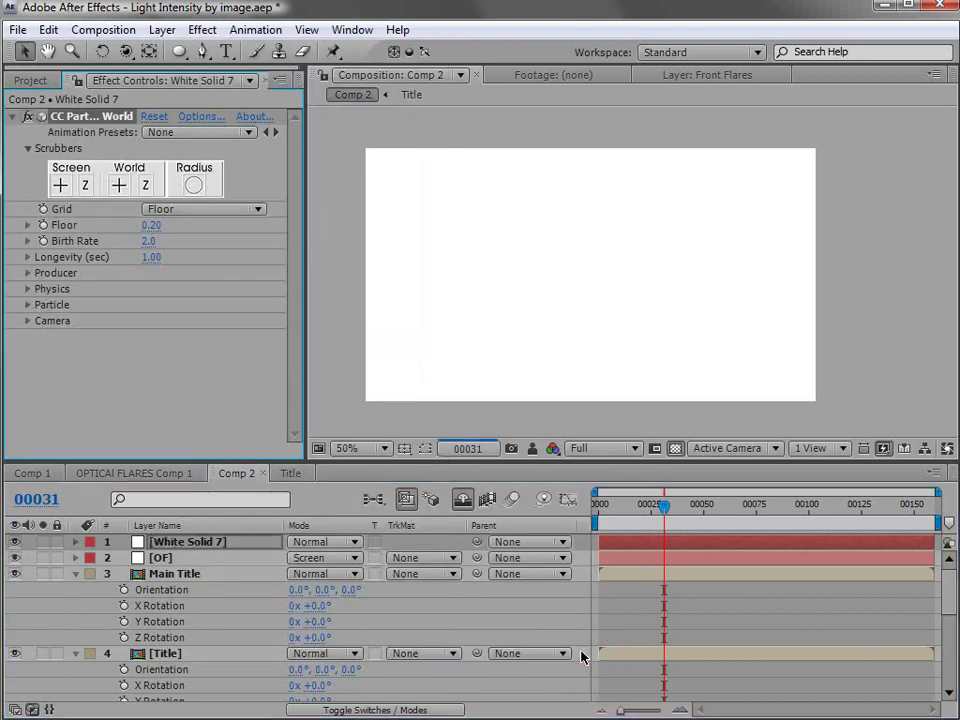
Step: Solo the white particle solid and the Main Title layer, and set the particle effect's Grid to Off
left_click(42, 542)
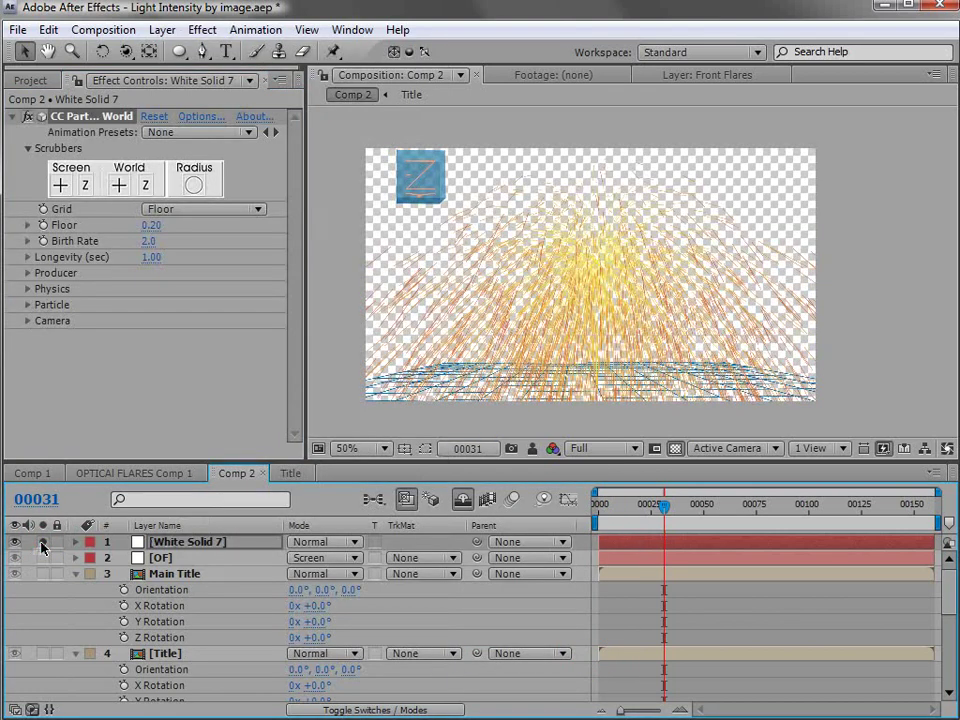
left_click(42, 574)
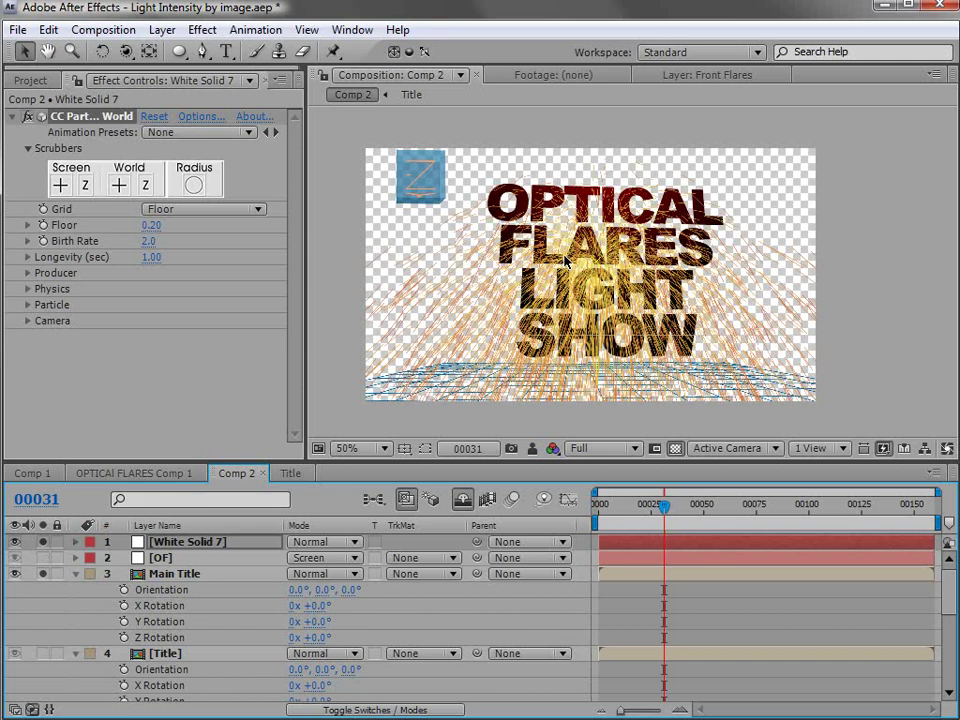
left_click(190, 210)
left_click(190, 130)
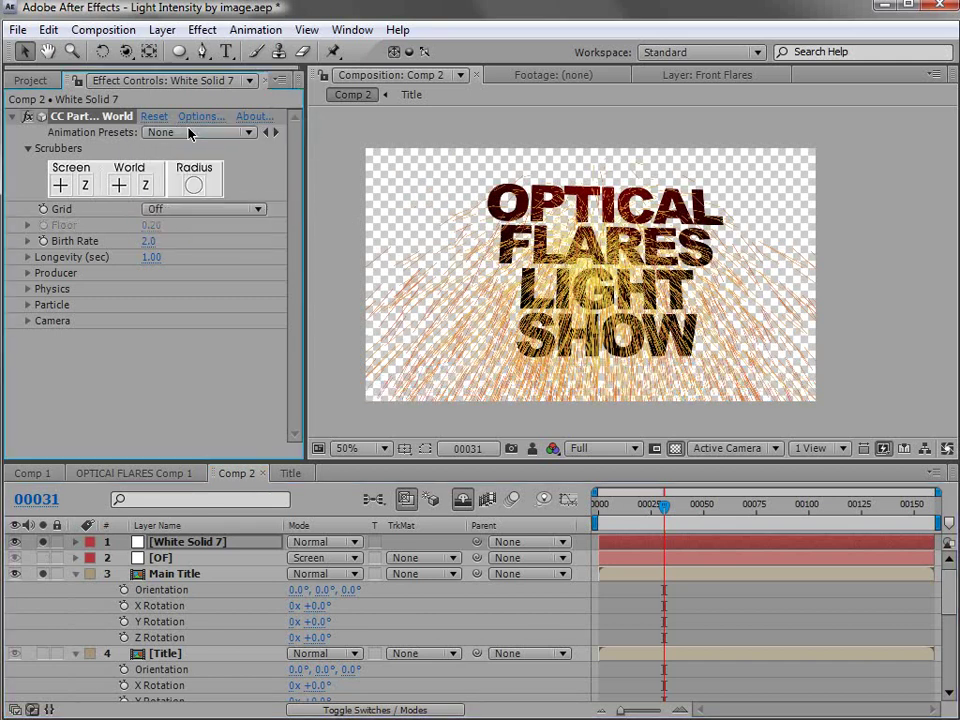
Step: Change the Particle Type of CC Particle World to TriPolygon
left_click(28, 305)
left_click(210, 211)
left_click(210, 397)
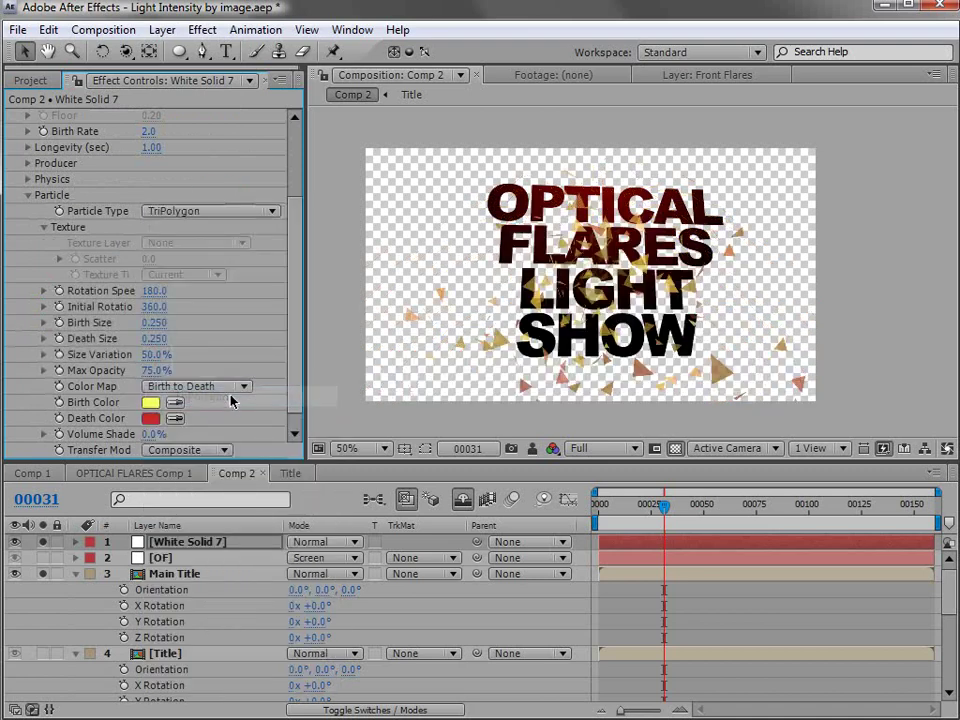
scroll(296, 262, "up", 3)
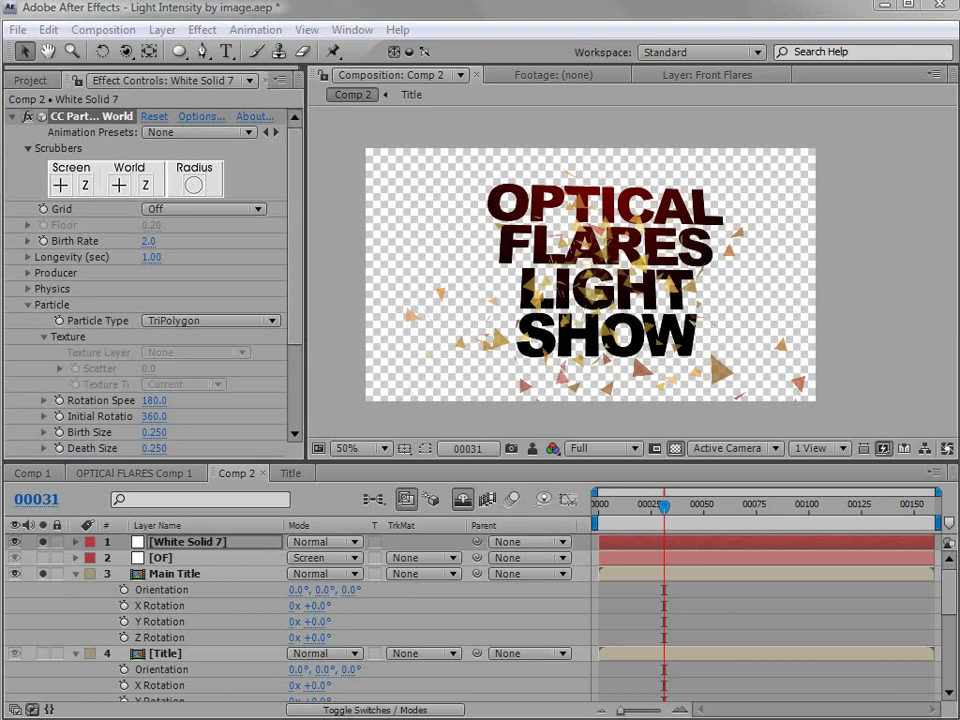
Step: Enable Force Motionblur in the Render Settings of the CC Particle World options
left_click(201, 116)
left_click(430, 436)
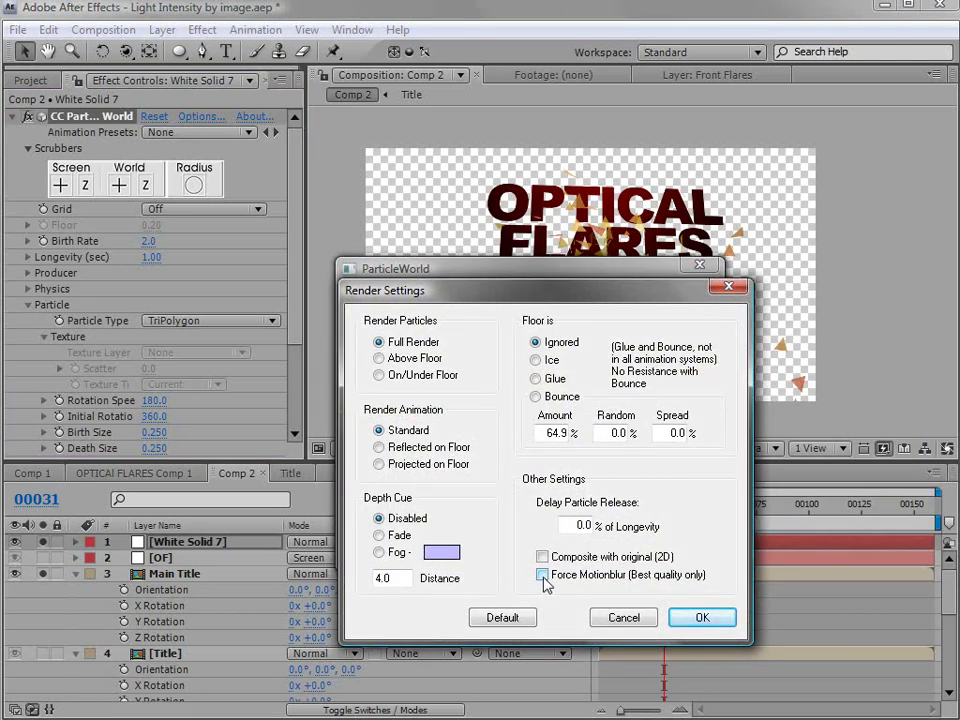
left_click(702, 618)
left_click(685, 547)
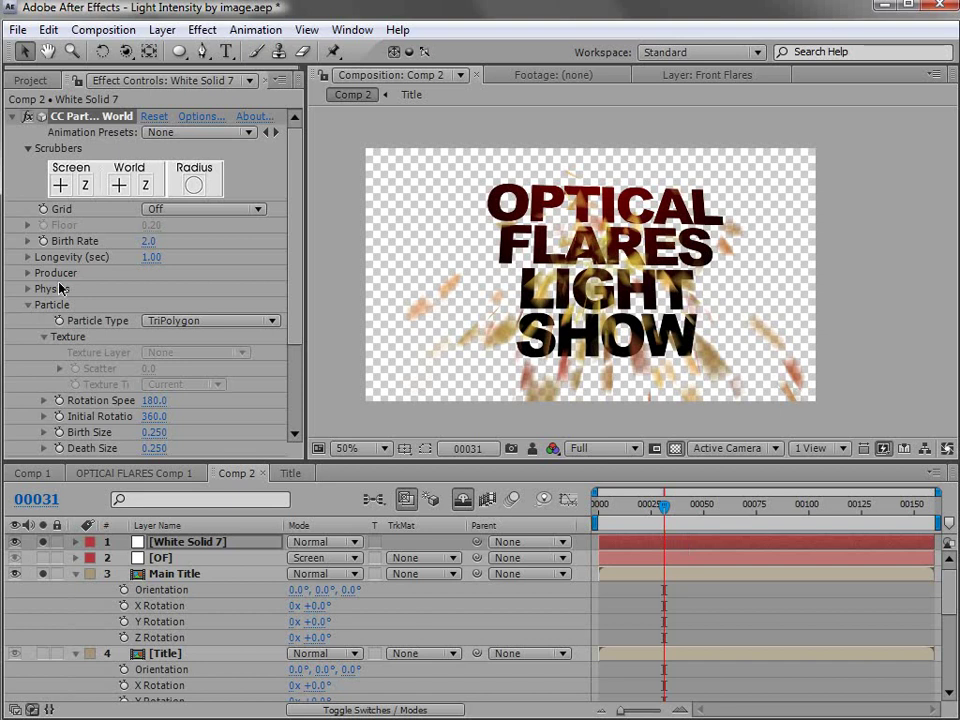
Step: Spread the particle Producer to Radius X 1.28, Radius Y 0.61 and Radius Z 0.92
left_click(28, 273)
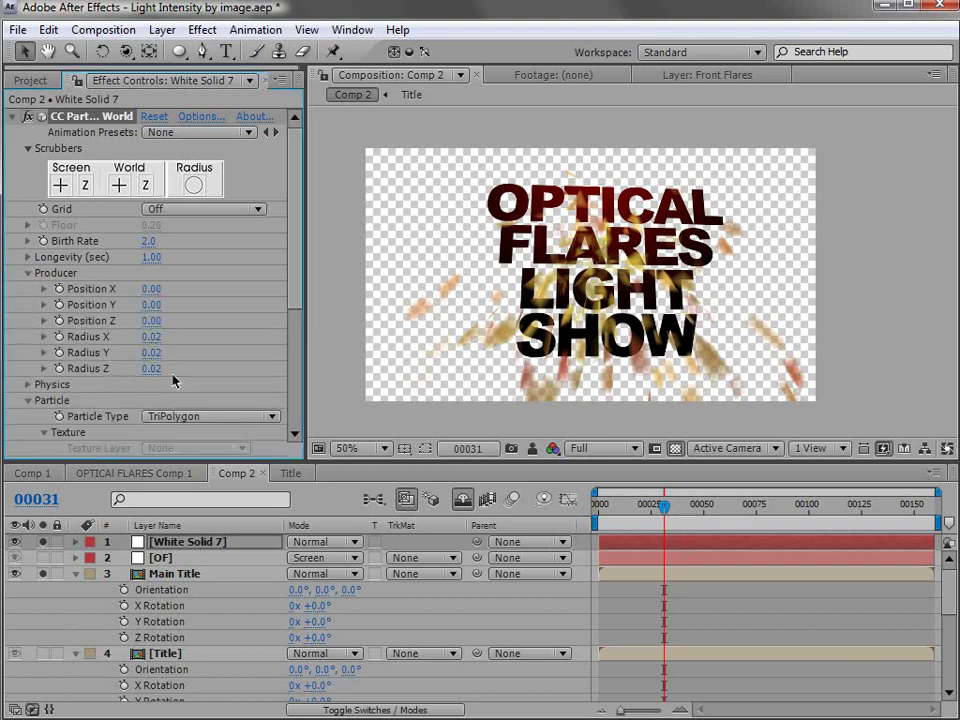
left_click_drag(148, 358, 225, 364)
left_click_drag(146, 337, 256, 332)
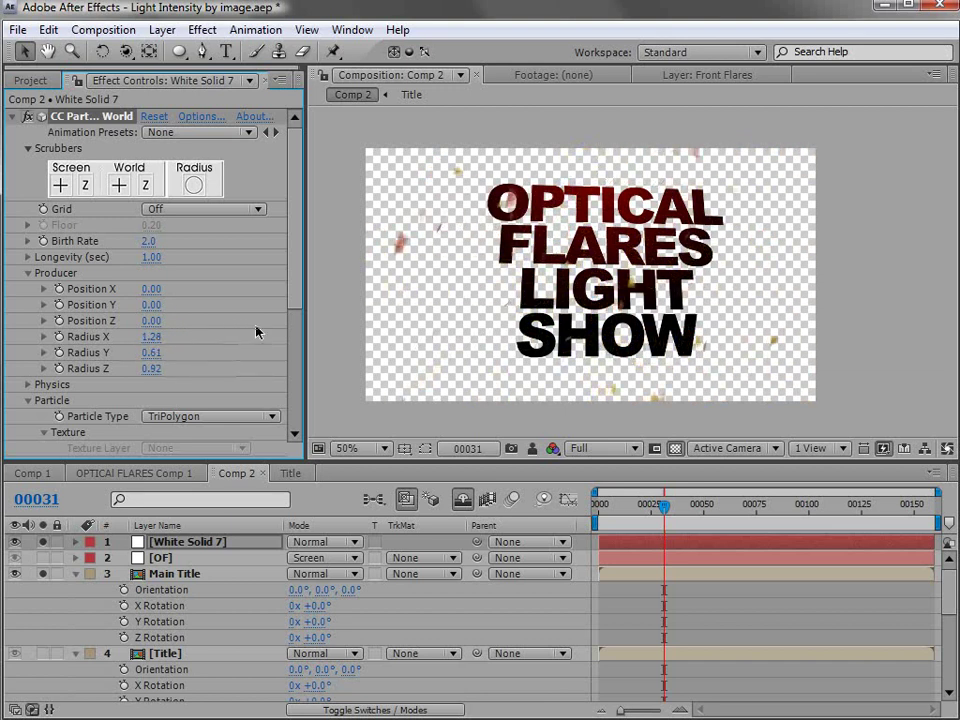
Step: Set the particle Physics Animation to Twirly and raise the Producer's Position Y to -0.55
left_click(29, 386)
left_click(197, 354)
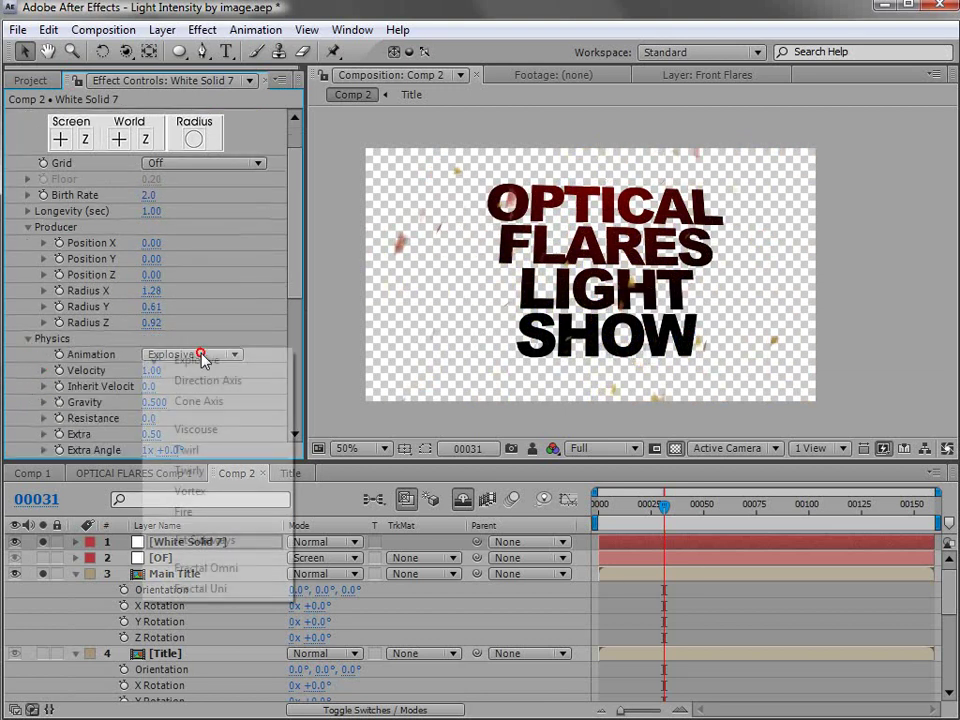
left_click(215, 470)
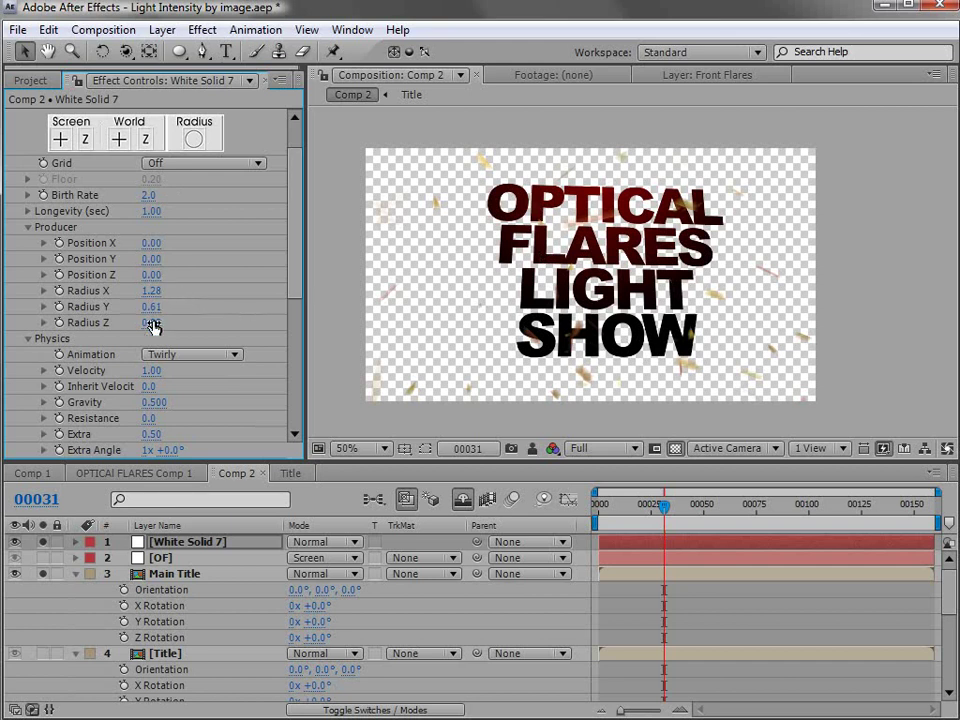
left_click_drag(155, 256, 112, 262)
Step: Go to frame 53 and set the particle Birth Rate to 3
left_click_drag(663, 505, 710, 510)
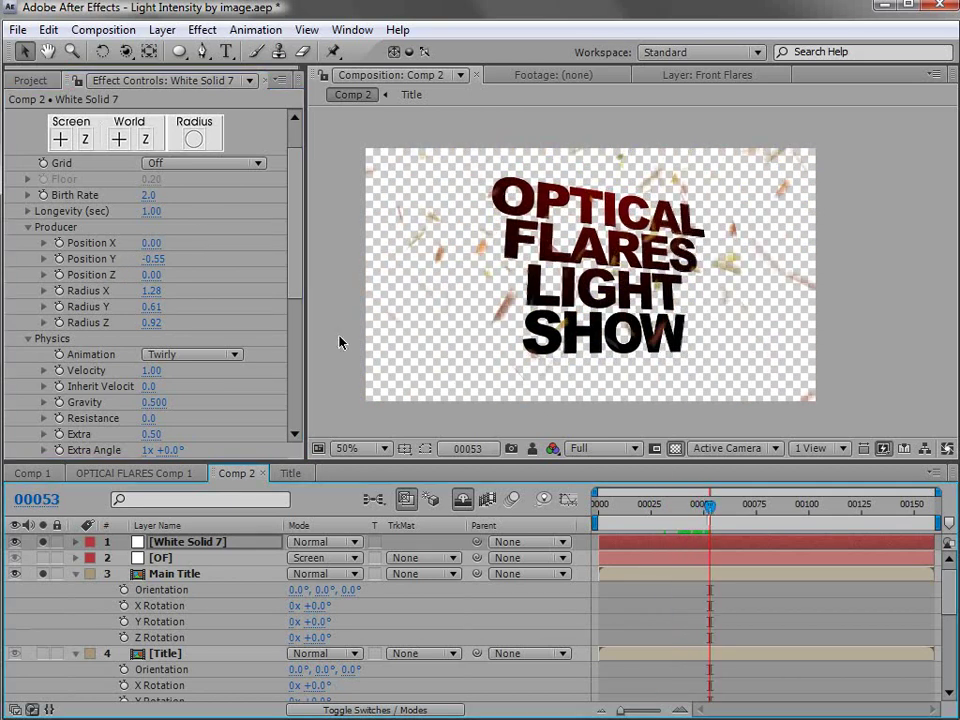
left_click(148, 195)
type("3")
key("Return")
Step: Reduce the particles' Birth Size to 0.180, Death Size to 0.220 and Gravity to 0.220
left_click_drag(303, 261, 300, 377)
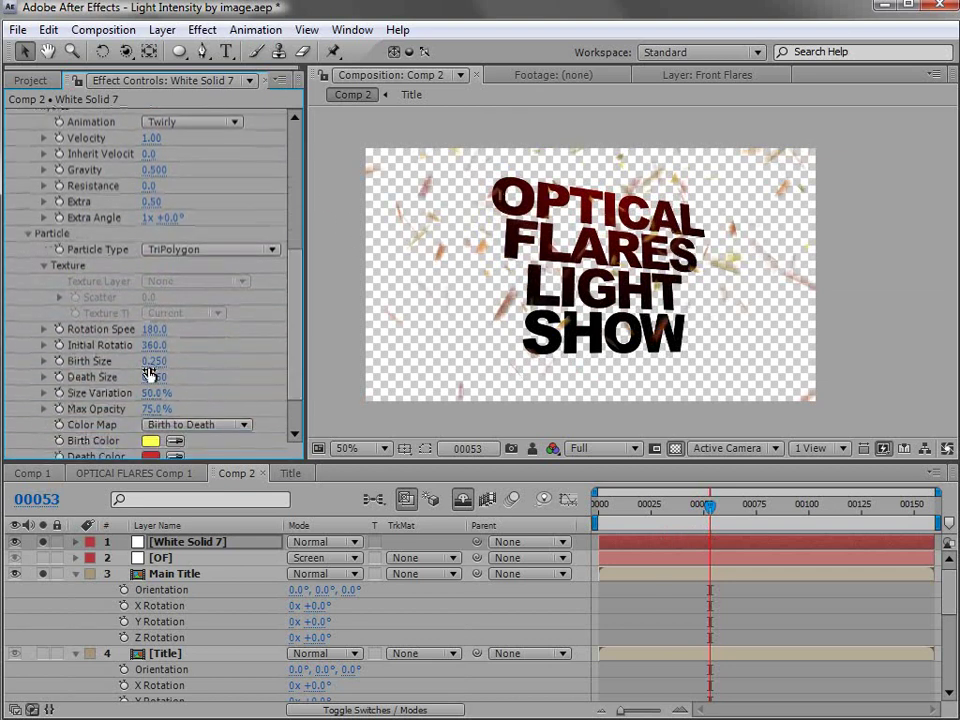
left_click_drag(152, 362, 148, 362)
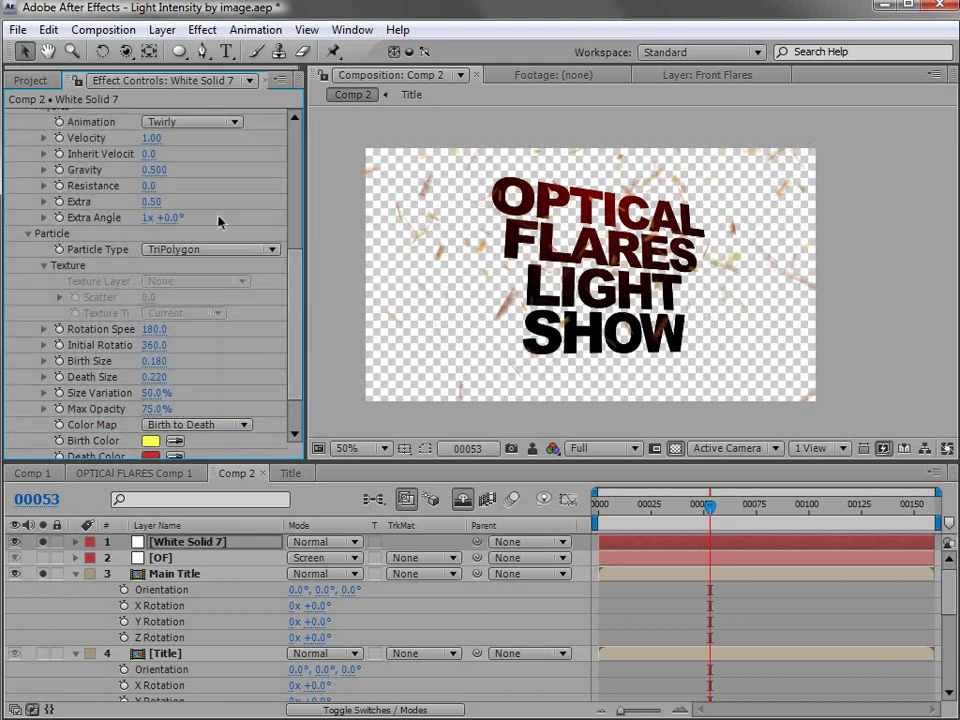
left_click_drag(160, 177, 150, 170)
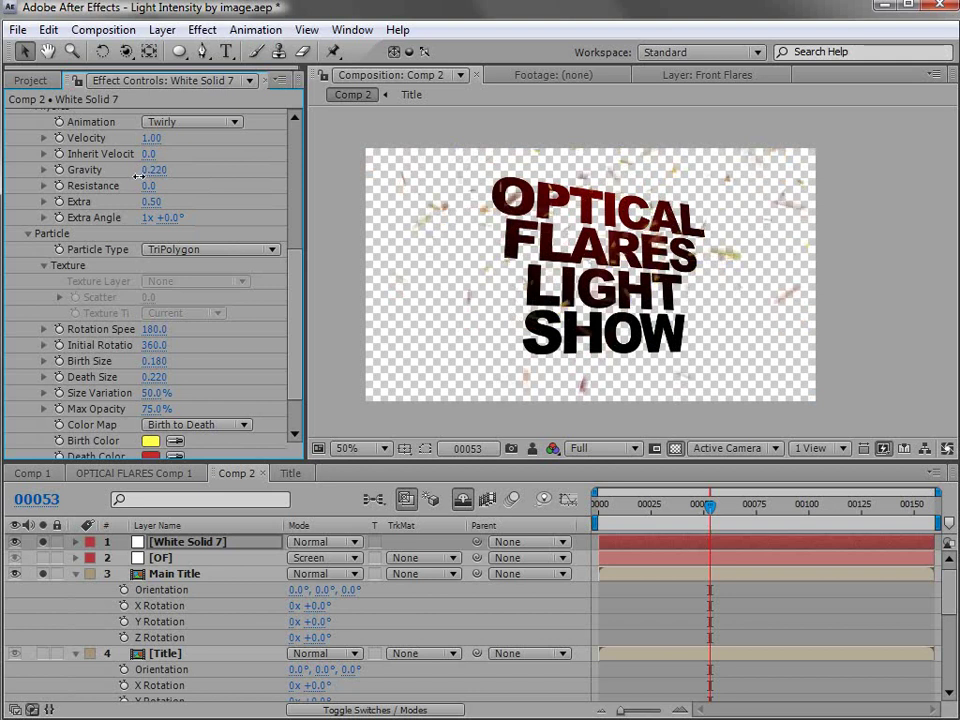
Step: Set the particle Longevity on White Solid 7 to 2 seconds
scroll(150, 225, "up", 5)
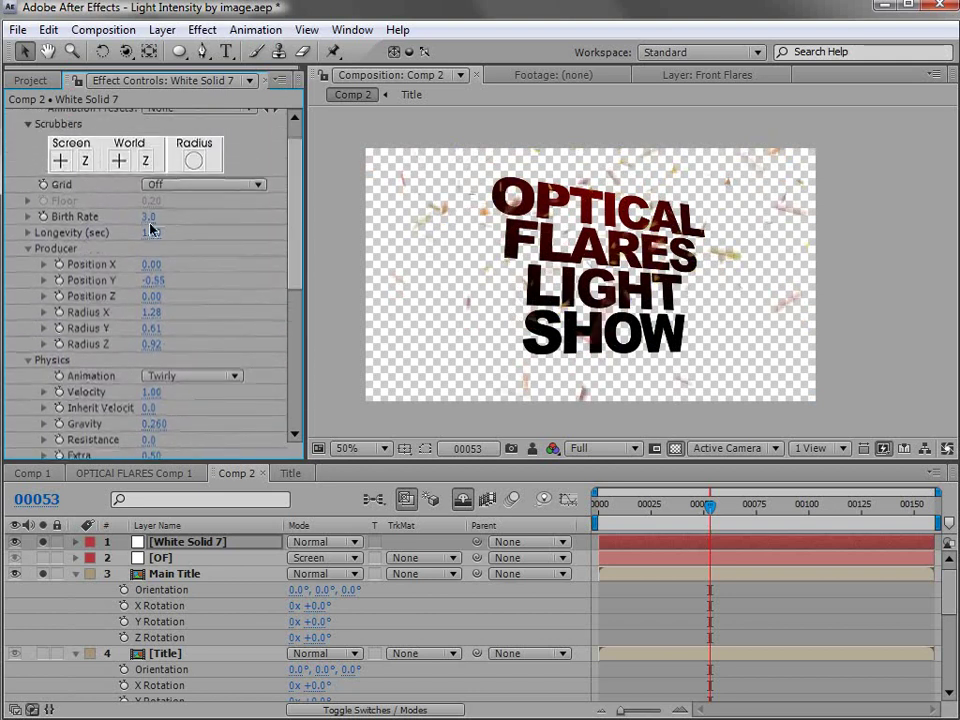
left_click(149, 234)
type("2")
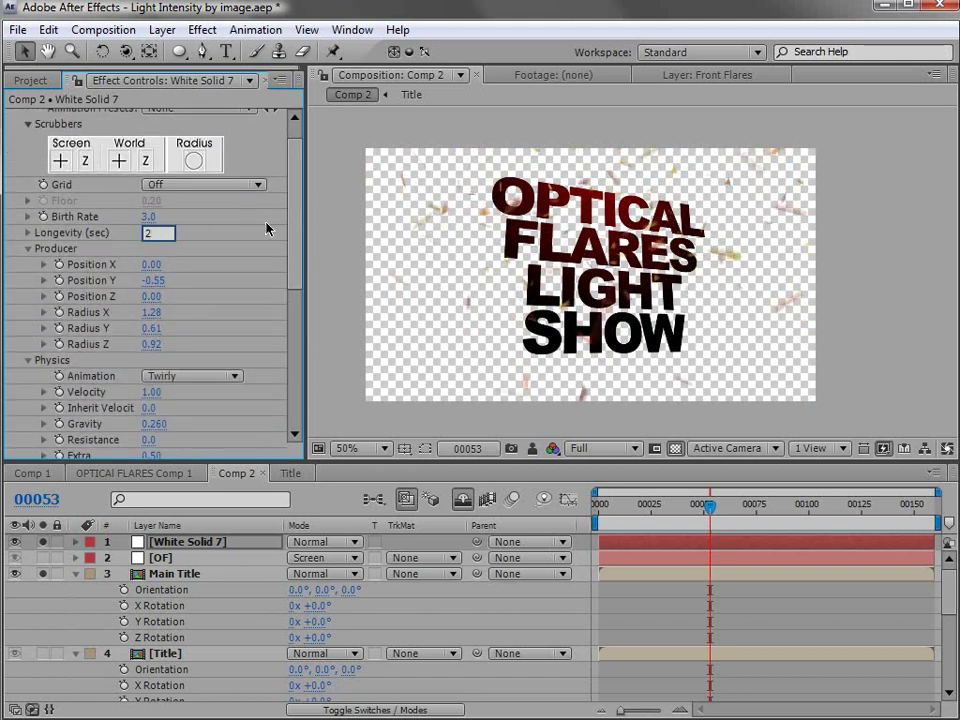
key("Return")
Step: Reduce the particles' Velocity to 0.16 and Gravity to 0.120, previewing the confetti's motion after each change
scroll(266, 229, "down", 5)
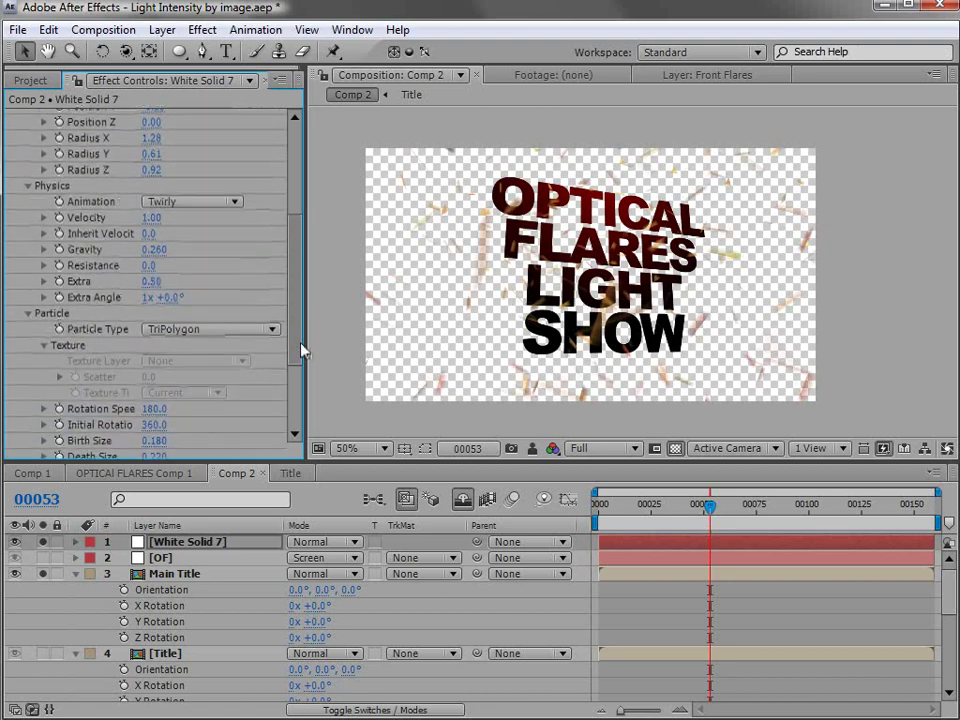
left_click_drag(710, 504, 767, 505)
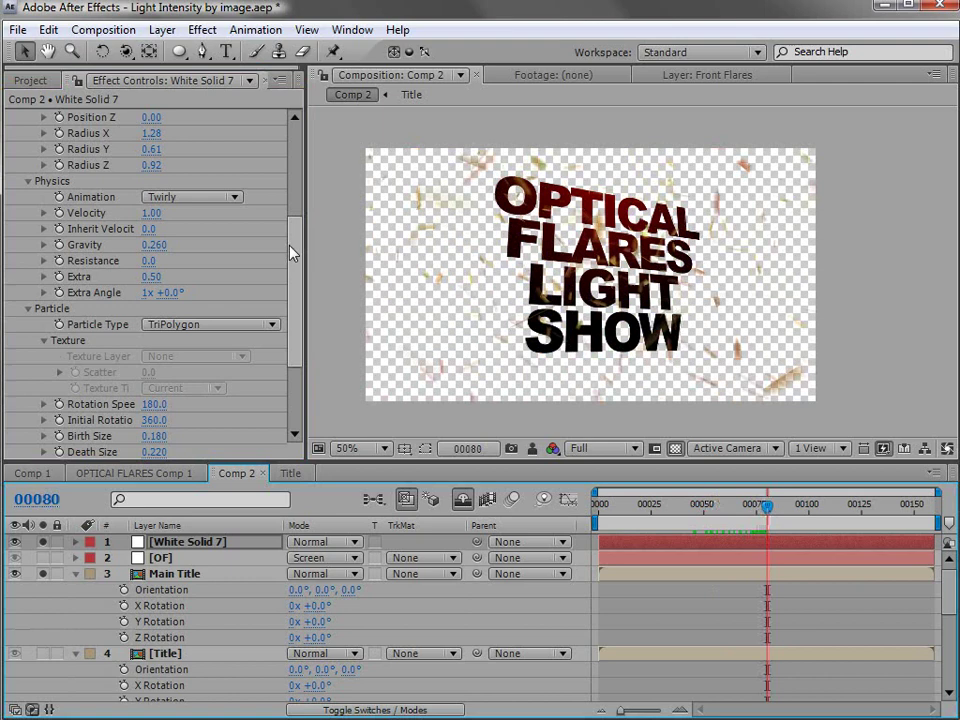
mouse_move(153, 213)
left_mouse_down()
mouse_move(166, 213)
mouse_move(154, 213)
left_mouse_up()
key("KP_0")
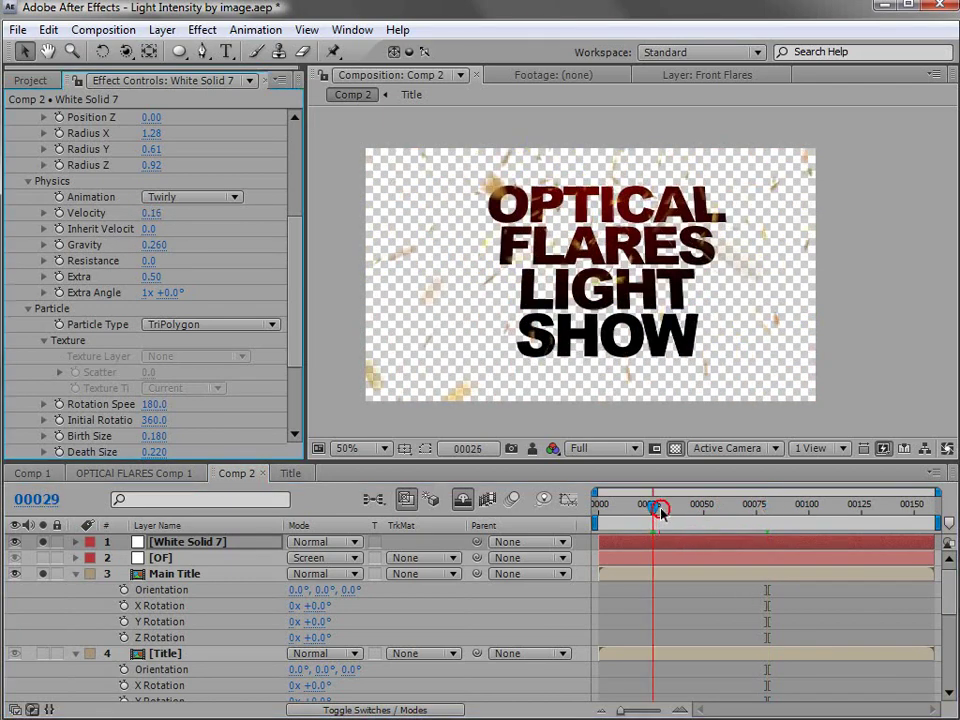
left_click_drag(154, 245, 143, 245)
left_click(672, 503)
key("KP_0")
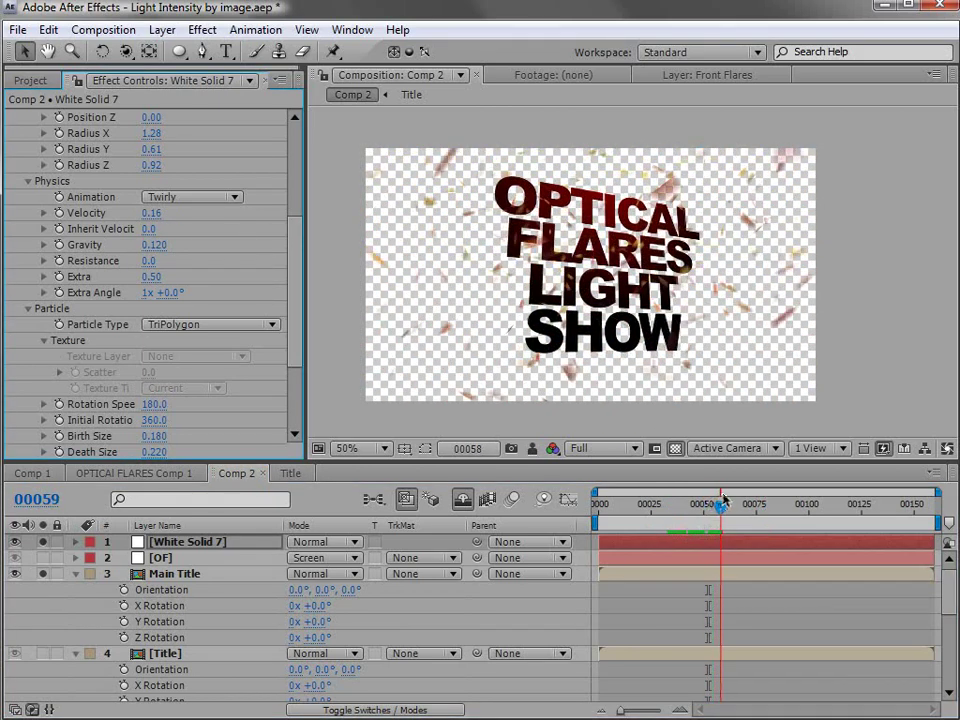
Step: Set White Solid 7's blending mode to Add, unsolo it and Main Title, and go to frame 58
left_click(318, 543)
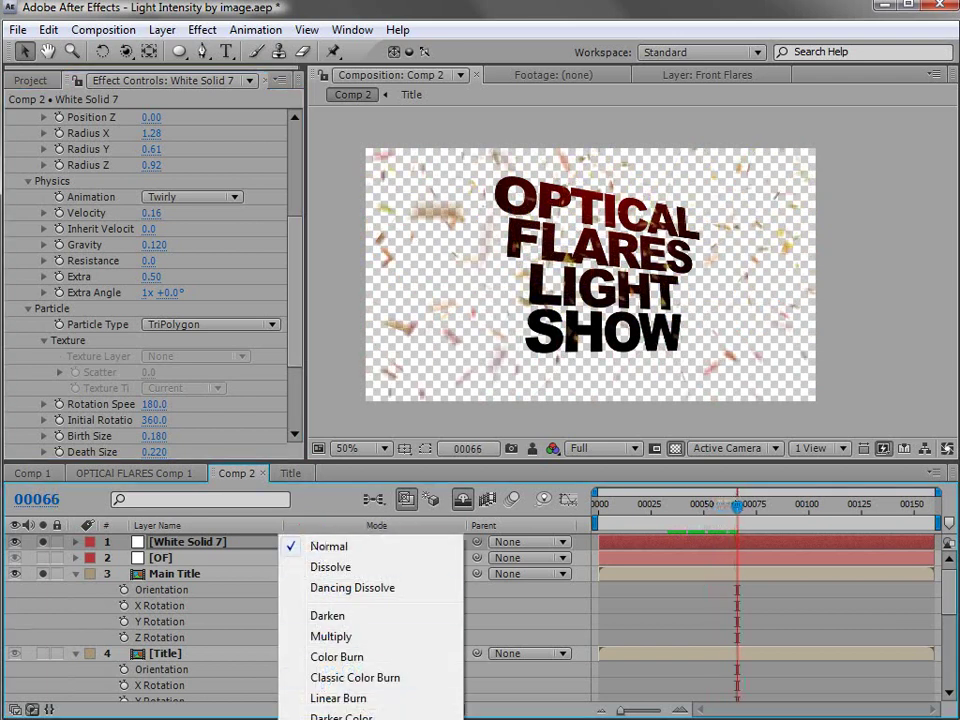
left_click(340, 716)
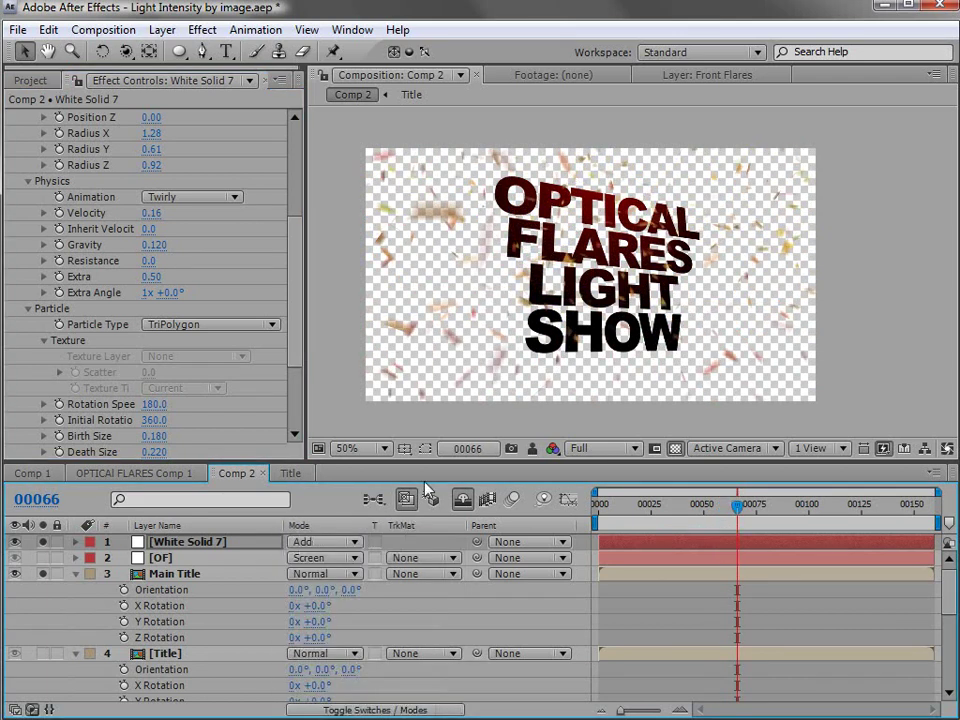
left_click(42, 541)
left_click(42, 573)
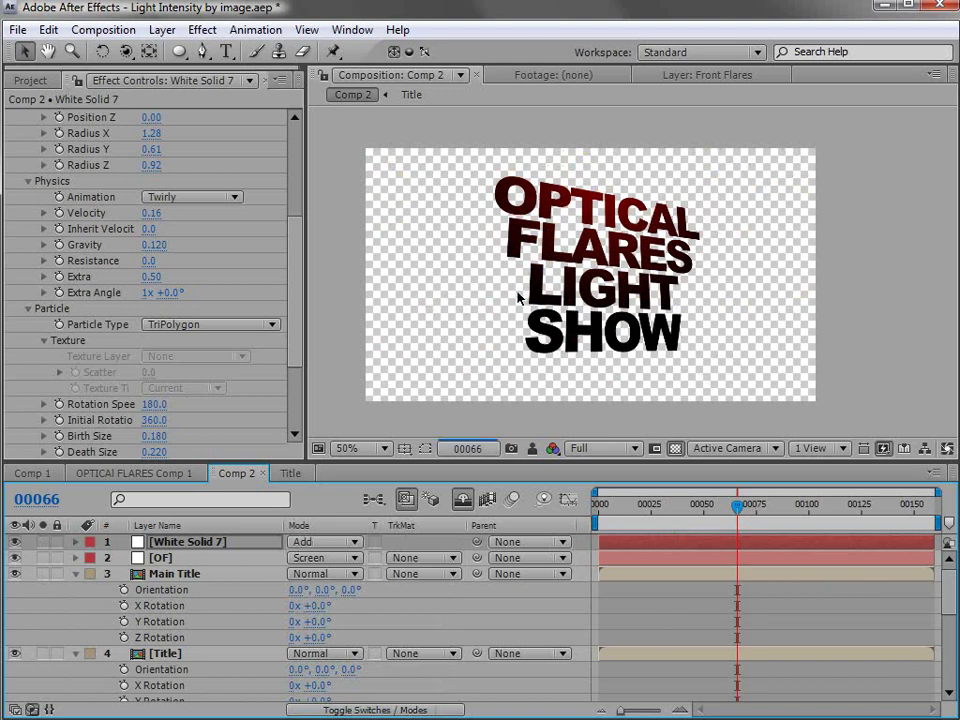
left_click(712, 512)
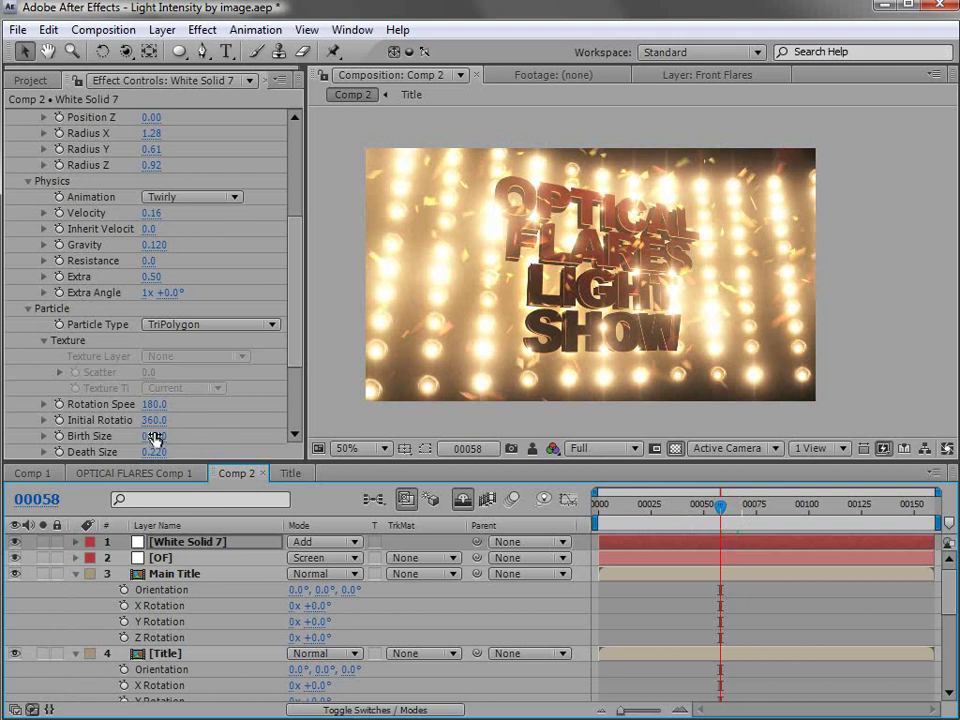
Step: Reduce the particles' Death Size to 0.090 and Birth Size to 0.050
mouse_move(158, 452)
left_mouse_down()
mouse_move(143, 452)
mouse_move(154, 459)
left_mouse_up()
left_click_drag(146, 434, 147, 437)
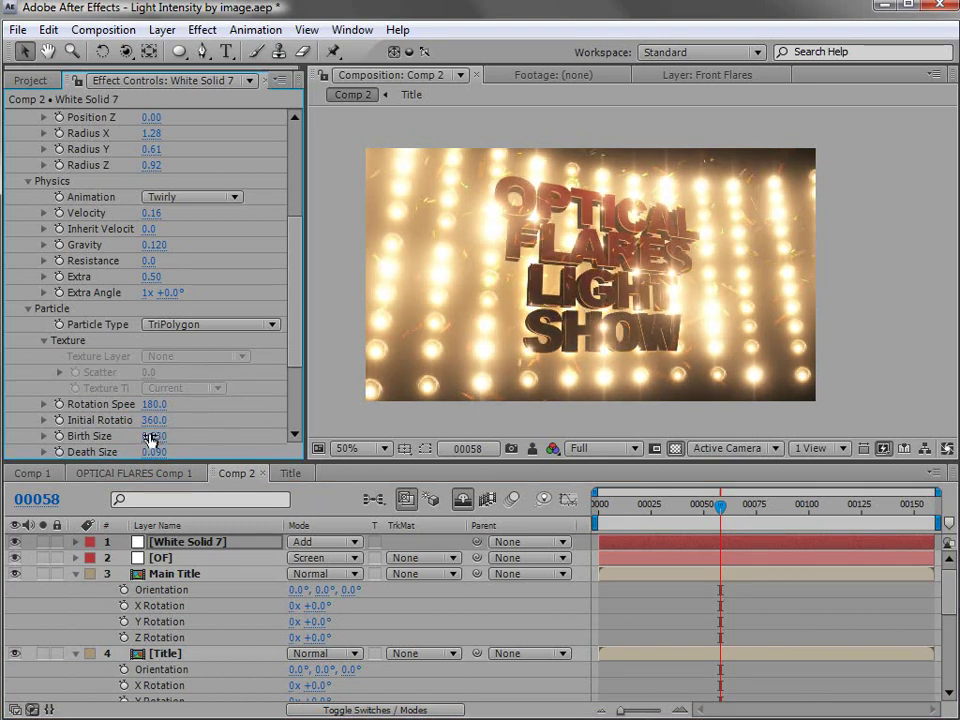
left_click_drag(150, 435, 149, 433)
Step: Inspect the confetti enlarged in Comp 2, compare it with Comp 1 and the Title composition, and preview Comp 2's animation
scroll(600, 306, "up", 1)
key("grave")
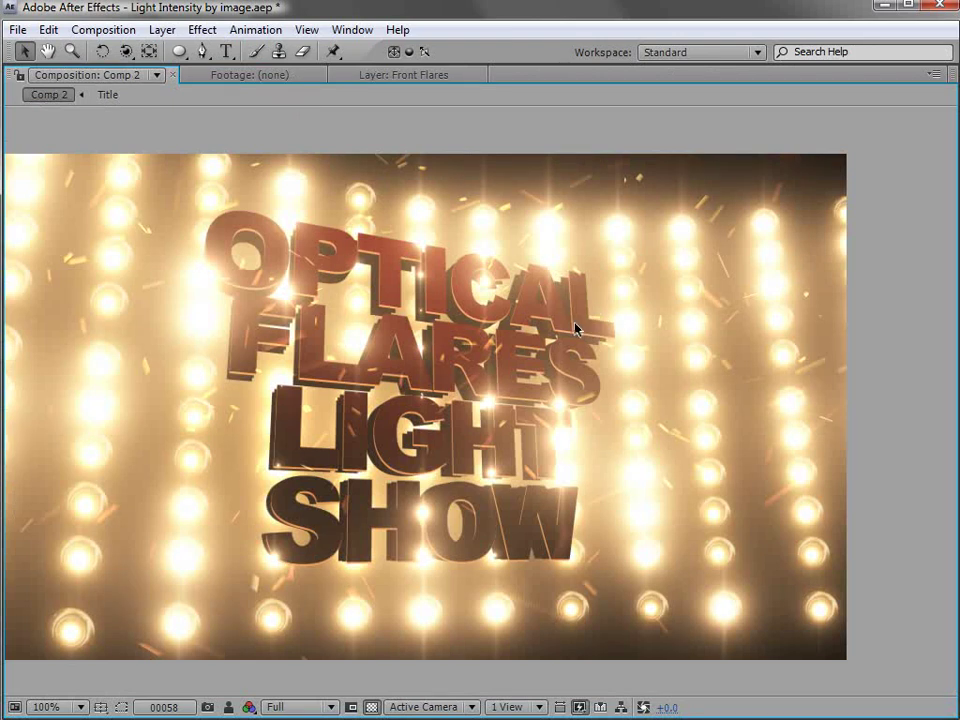
scroll(565, 290, "up", 1)
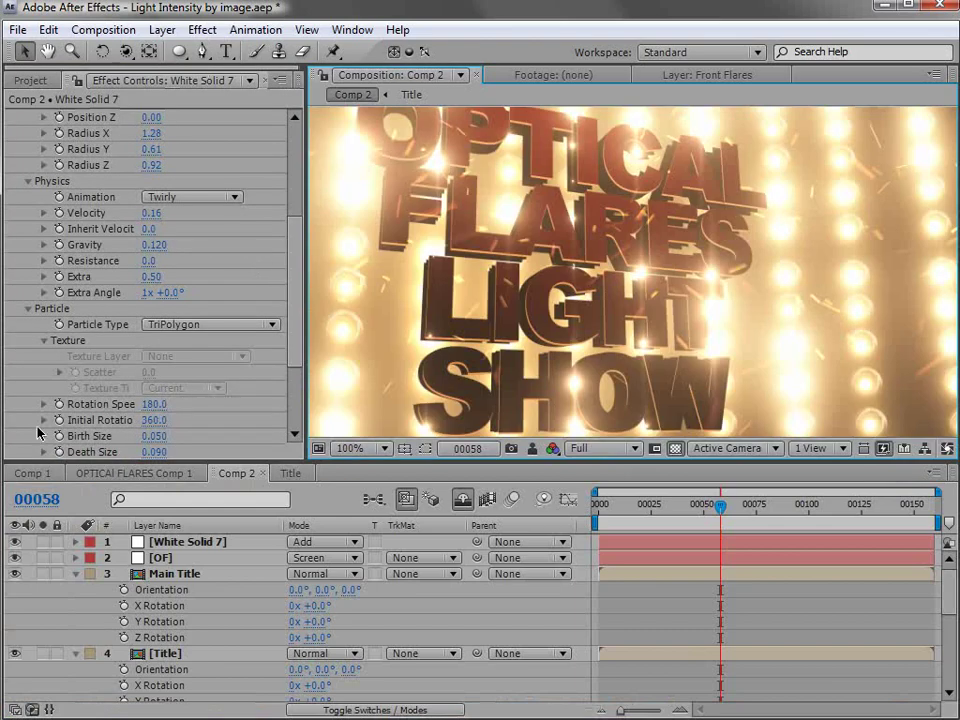
left_click(30, 473)
scroll(665, 193, "up", 2)
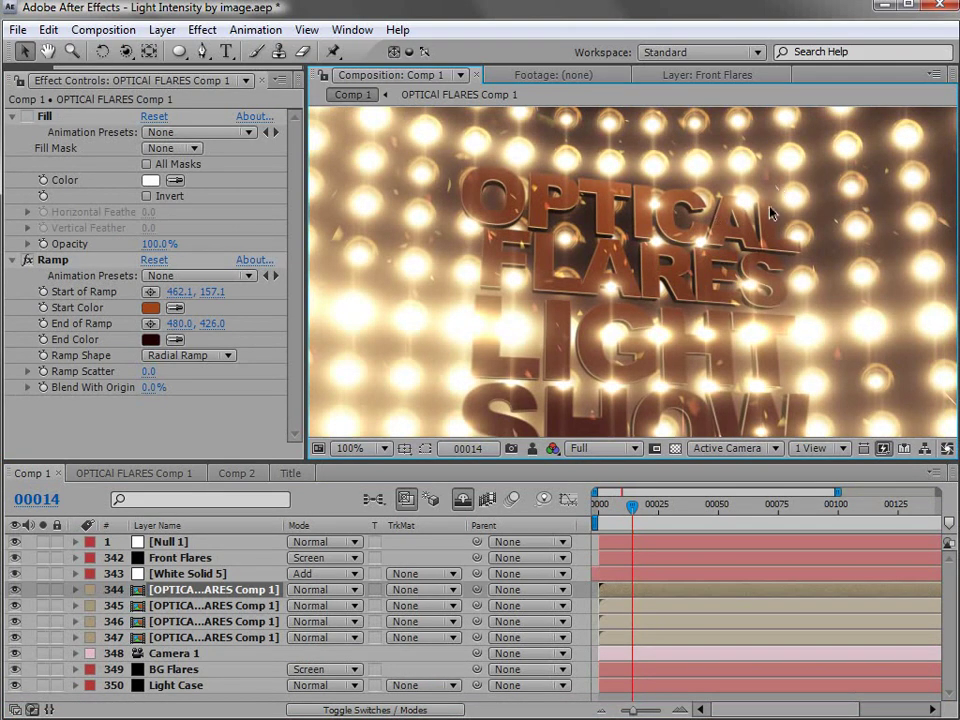
left_click(288, 473)
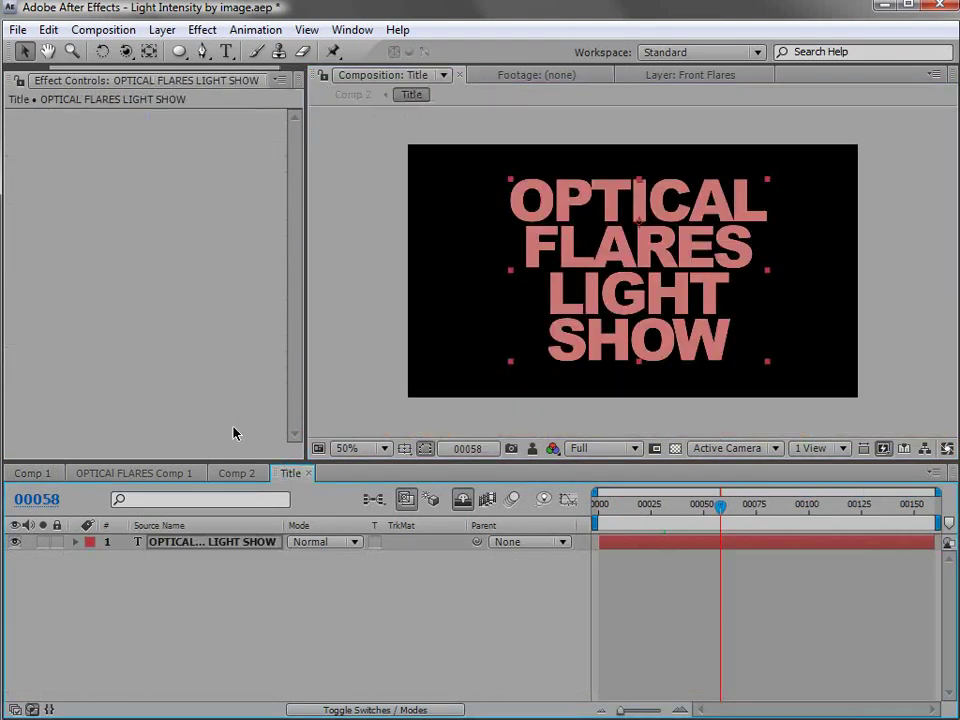
left_click(238, 473)
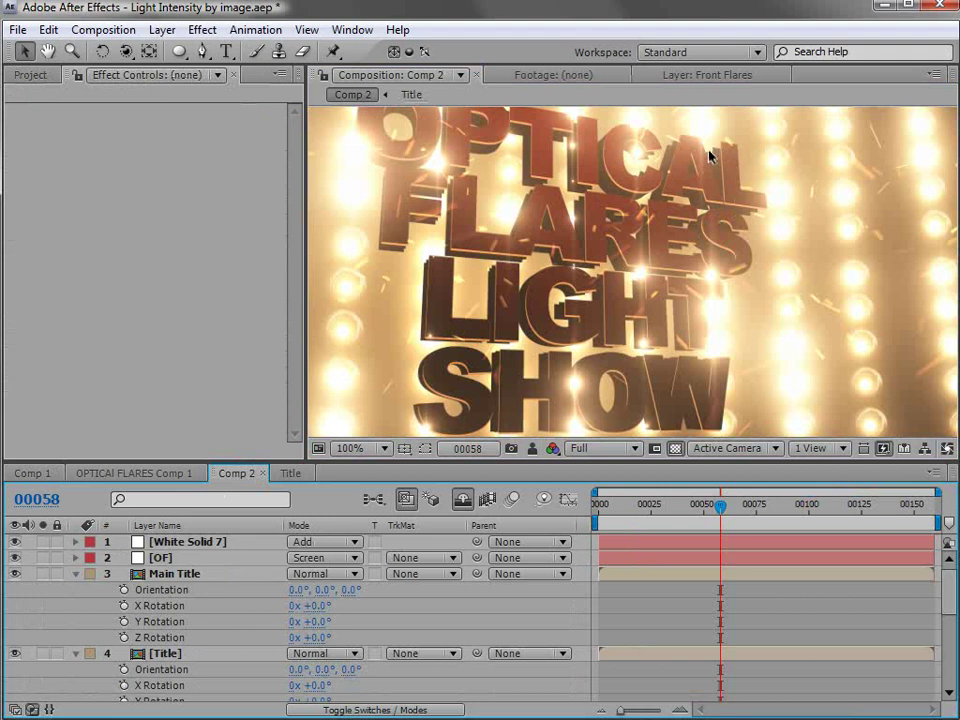
scroll(700, 192, "down", 2)
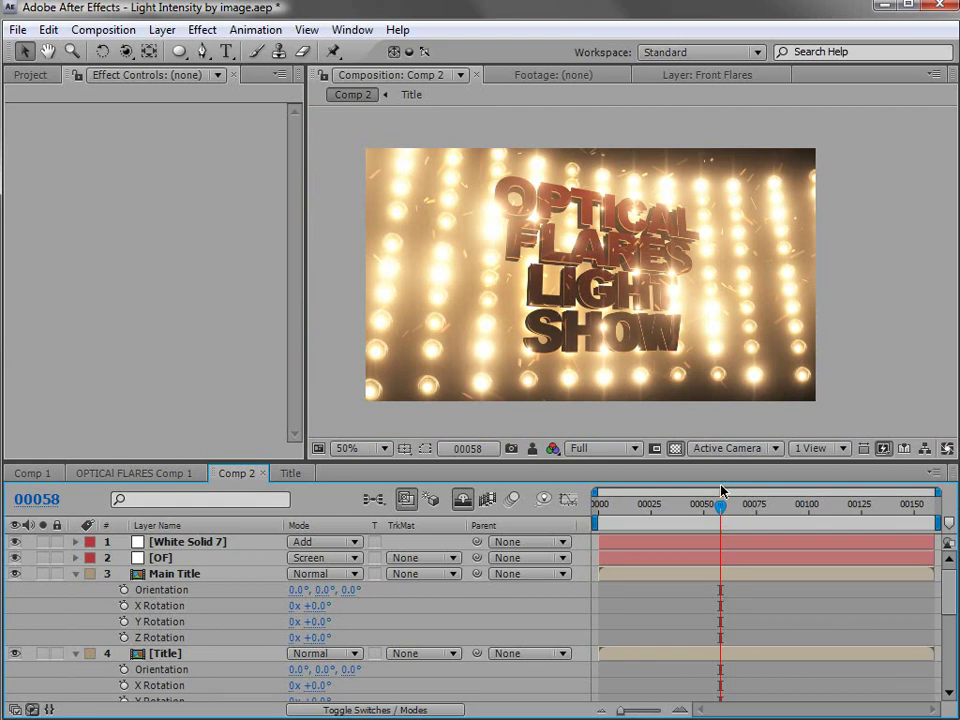
key("space")
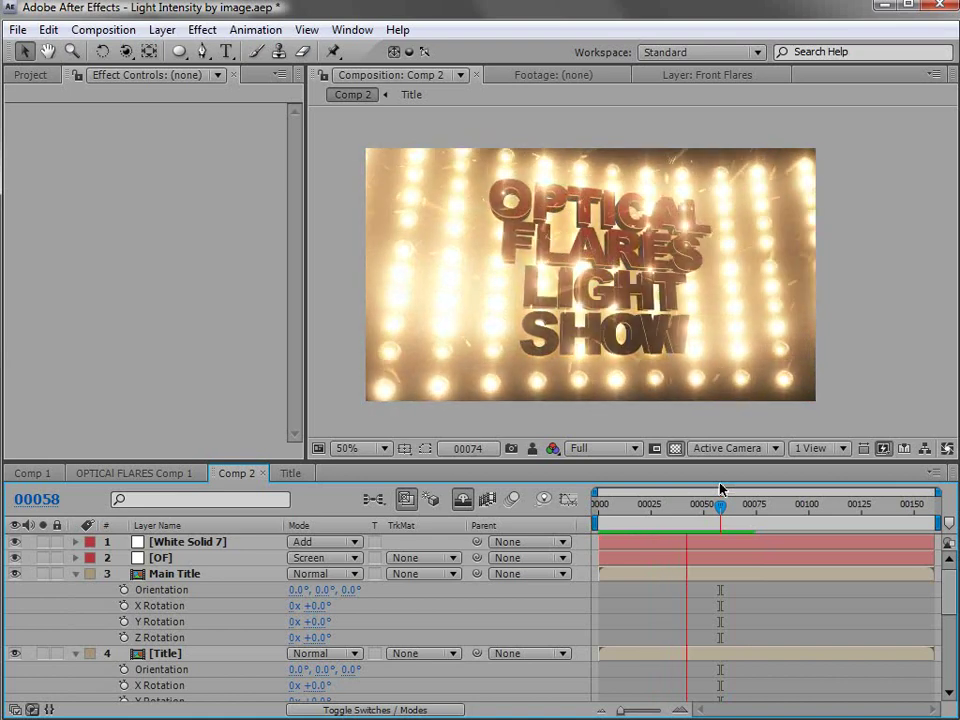
key("space")
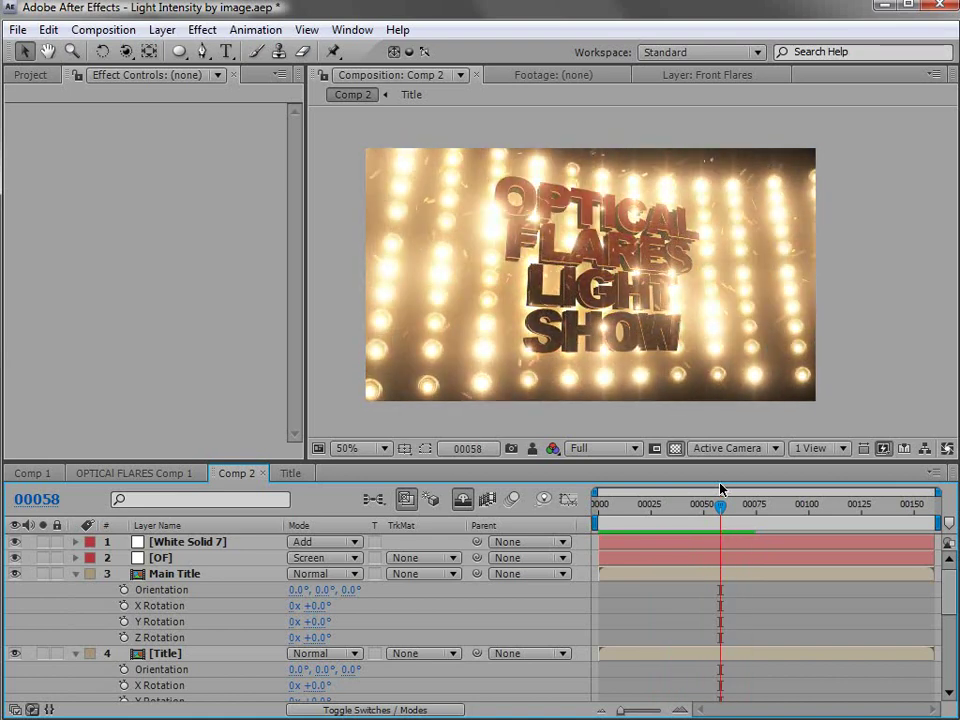
Step: Select the OF layer above Main Title and collapse the properties of Main Title and the three Title layers
left_click(596, 114)
scroll(659, 260, "up", 2)
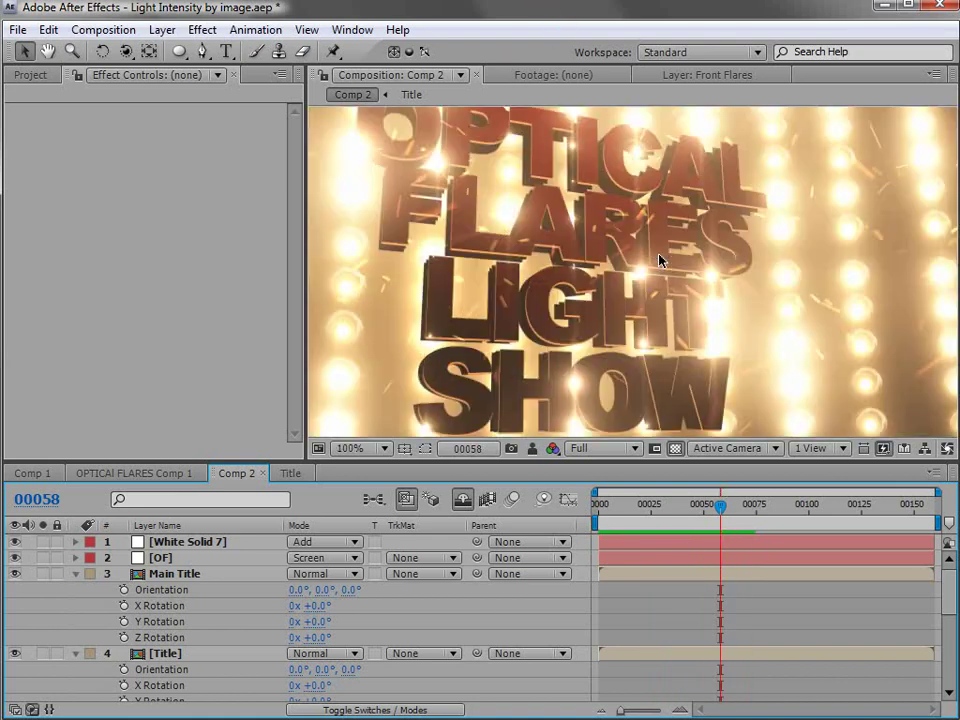
left_click_drag(621, 354, 602, 364)
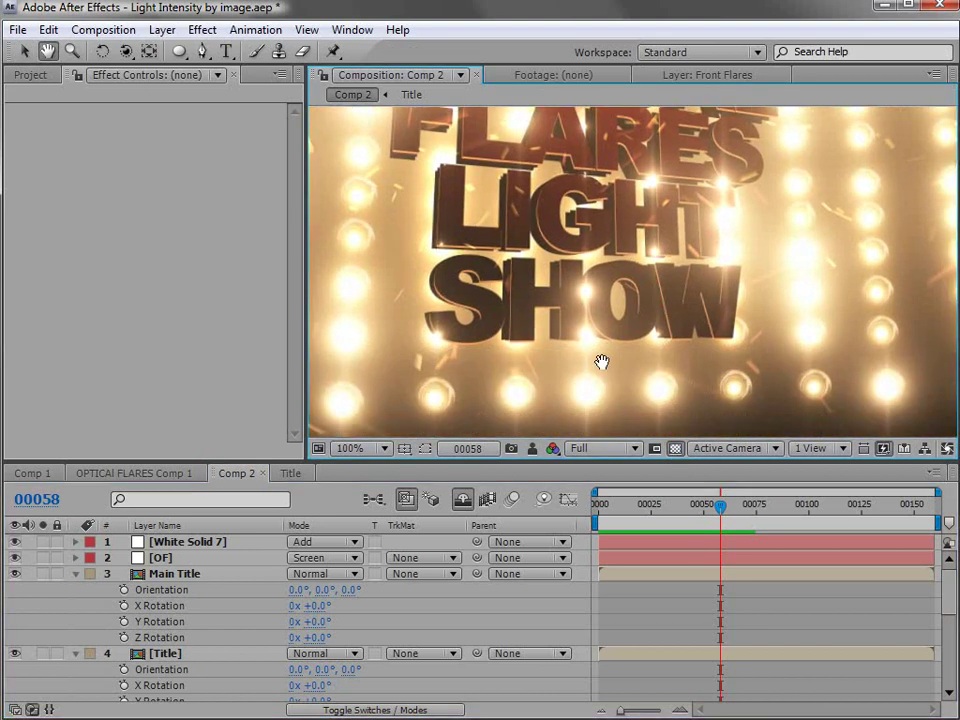
scroll(612, 351, "up", 1)
left_click(150, 558)
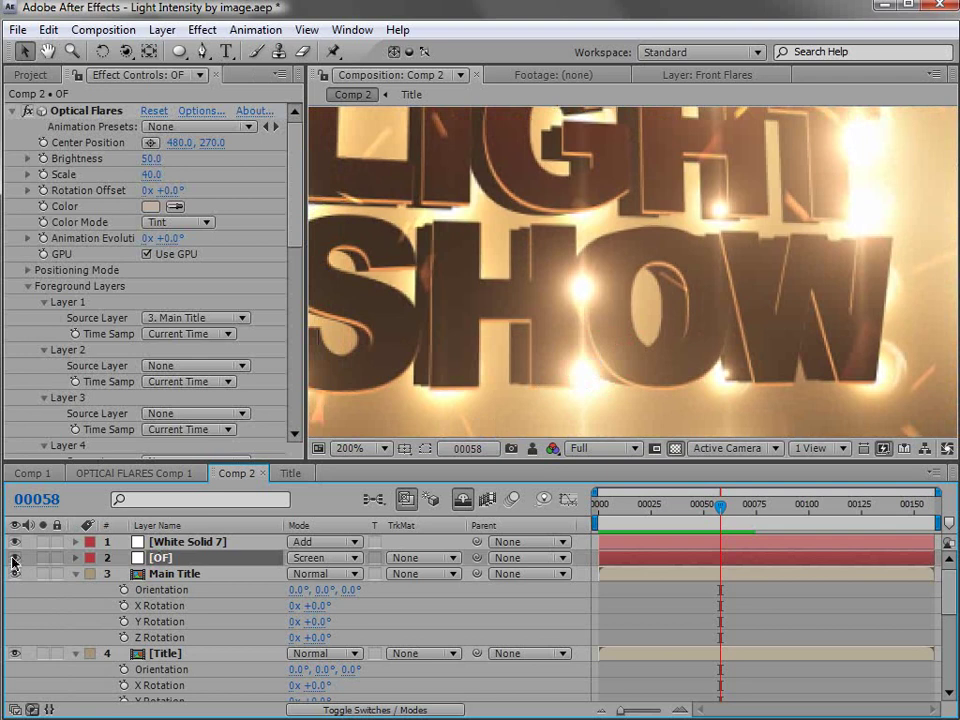
left_click(77, 574)
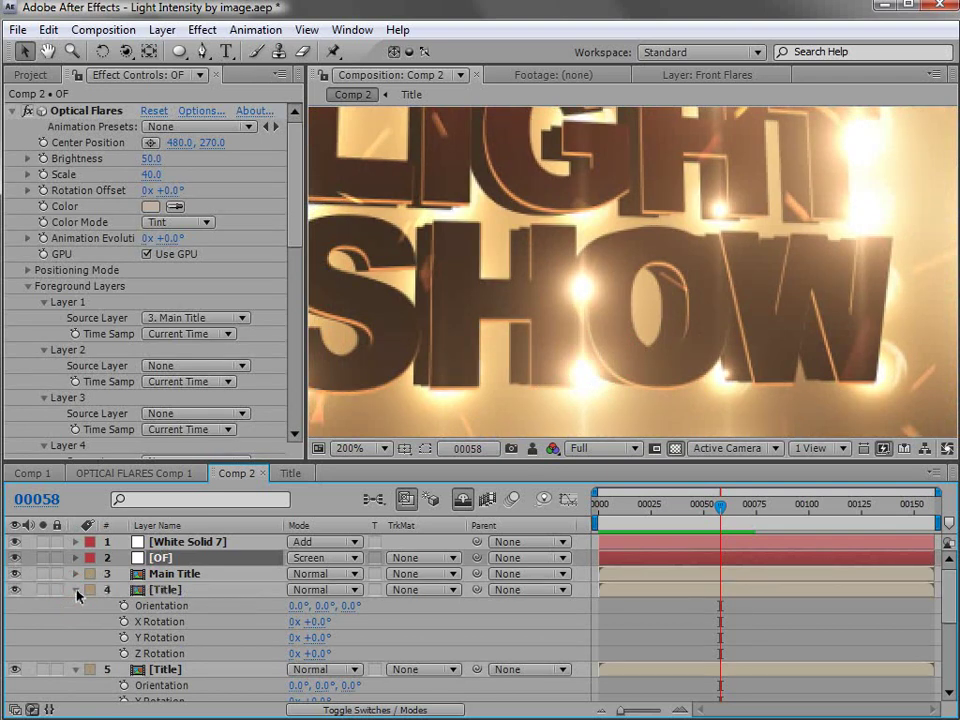
left_click(77, 590)
left_click(76, 606)
left_click(77, 621)
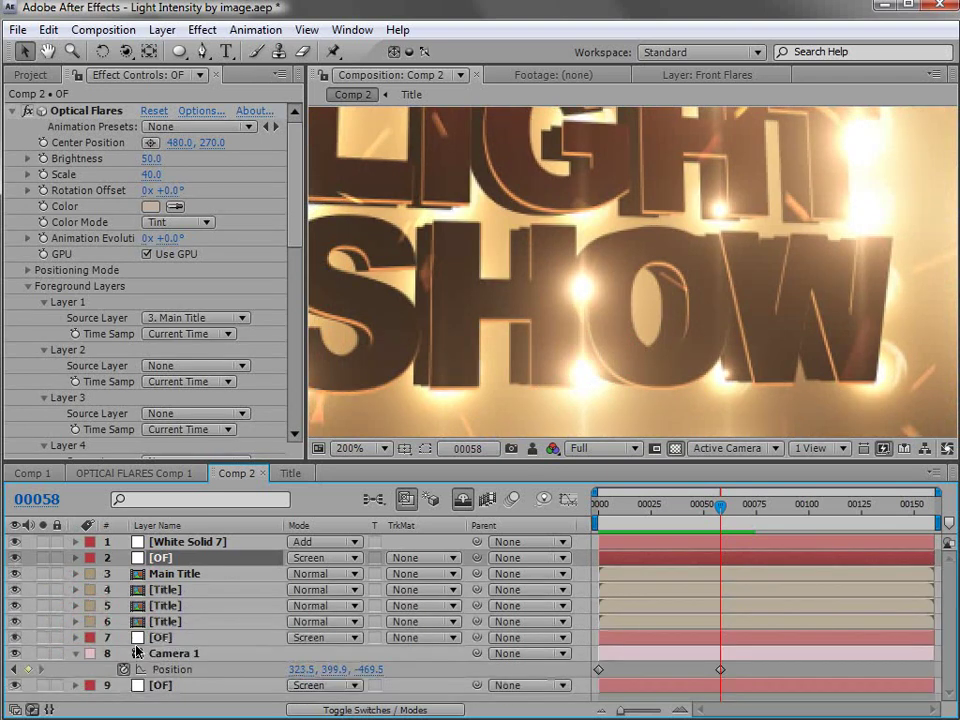
Step: Hide the OF layer directly above Camera 1 and show it again to check its contribution behind the title
scroll(450, 360, "down", 2)
left_click(15, 638)
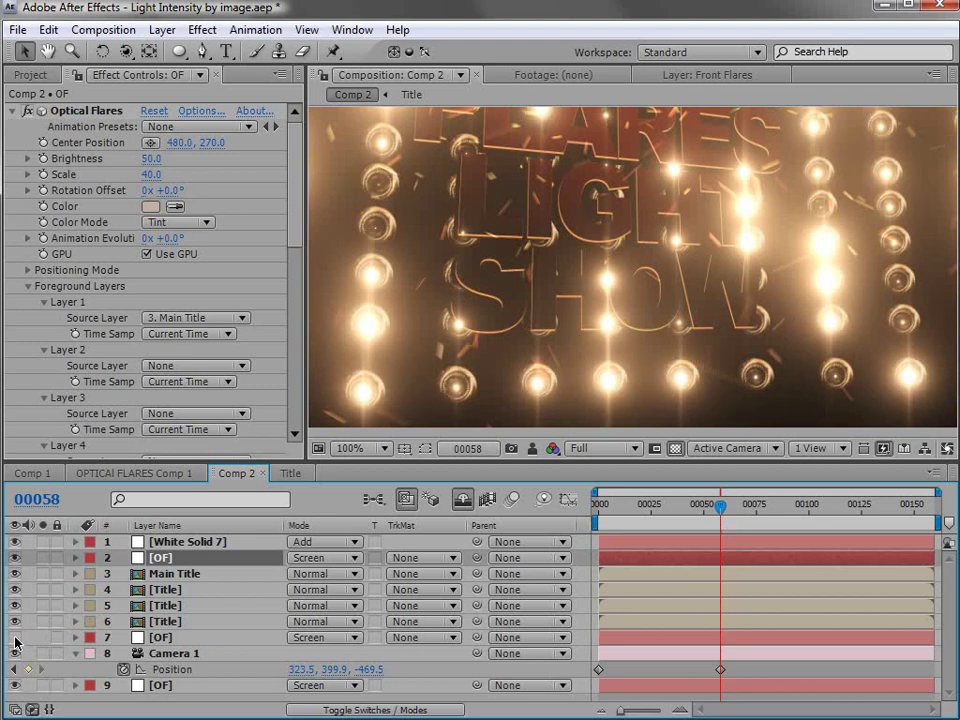
left_click(15, 638)
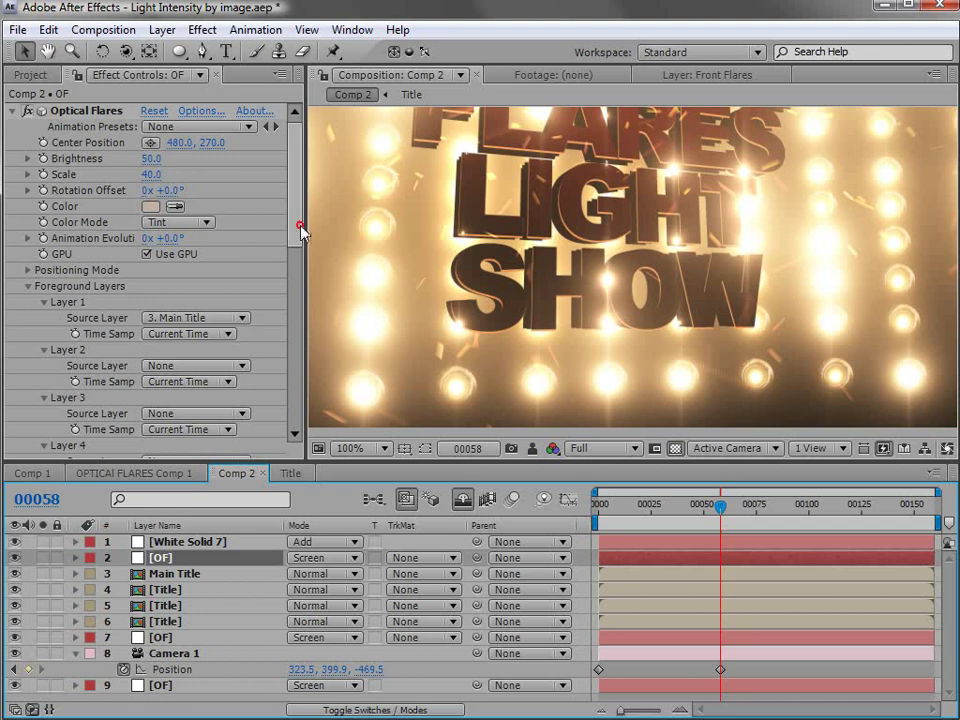
Step: Review the selected OF layer's Foreground Layers settings and check the flares over the title at frame 38
left_click_drag(299, 225, 298, 266)
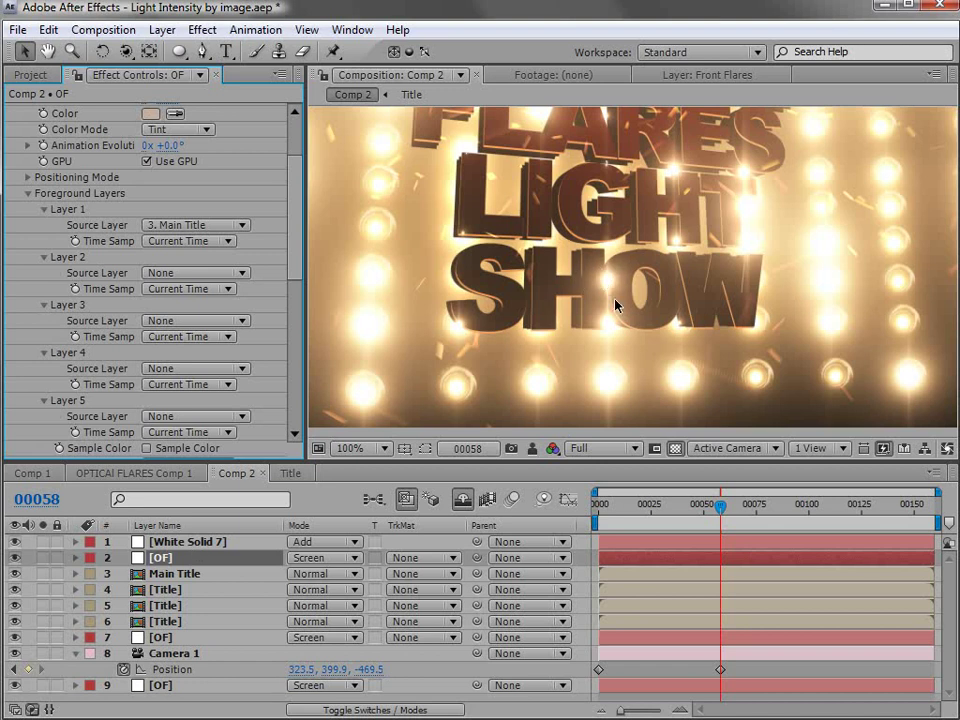
left_click_drag(698, 509, 678, 510)
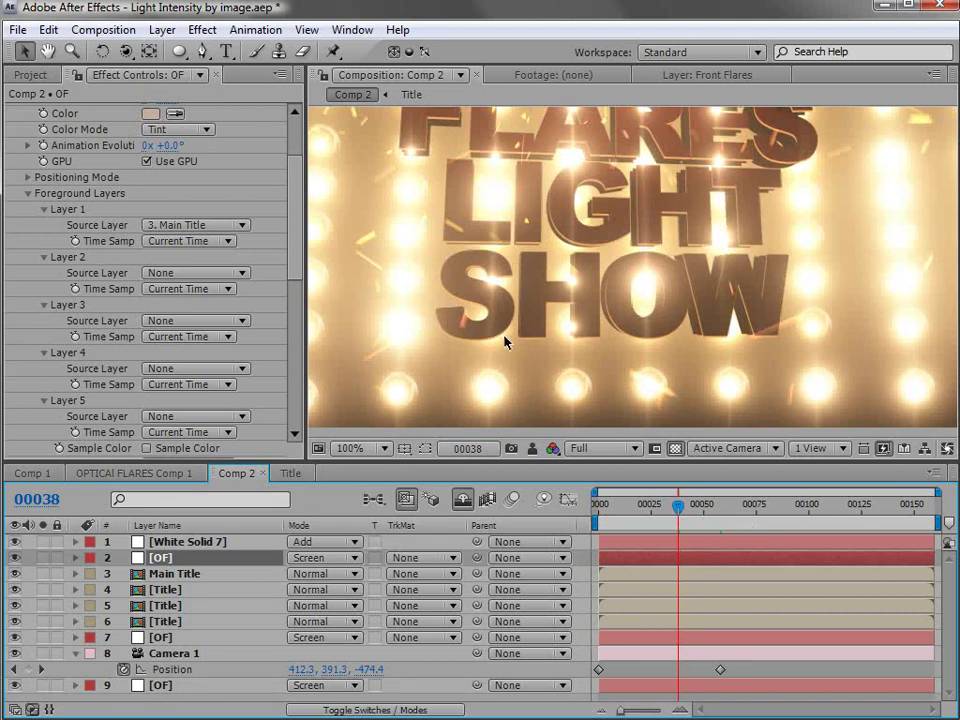
scroll(505, 343, "down", 2)
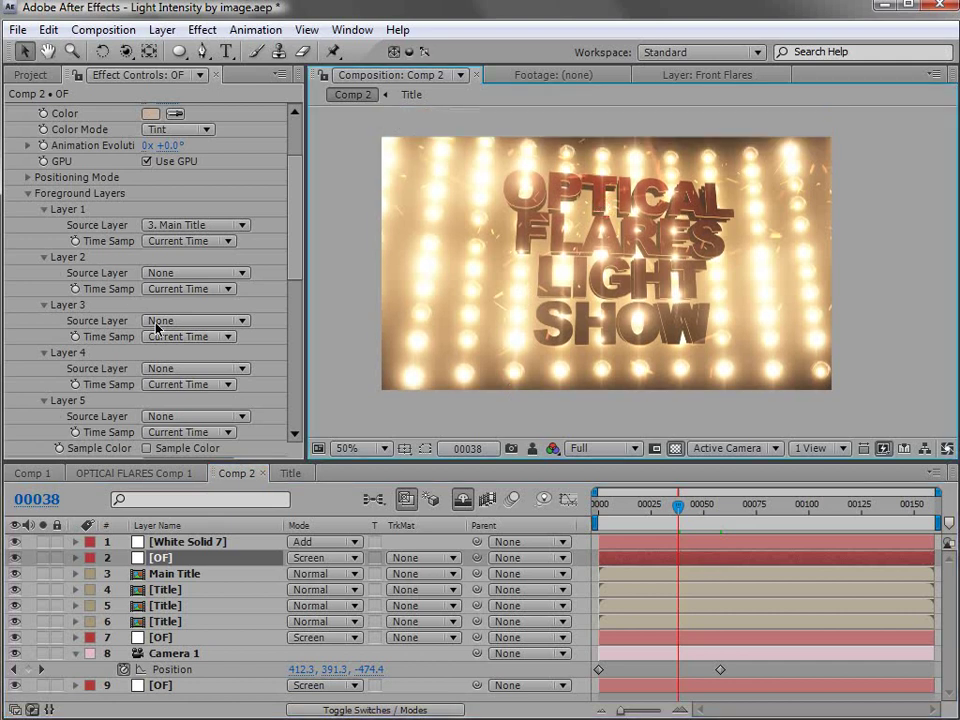